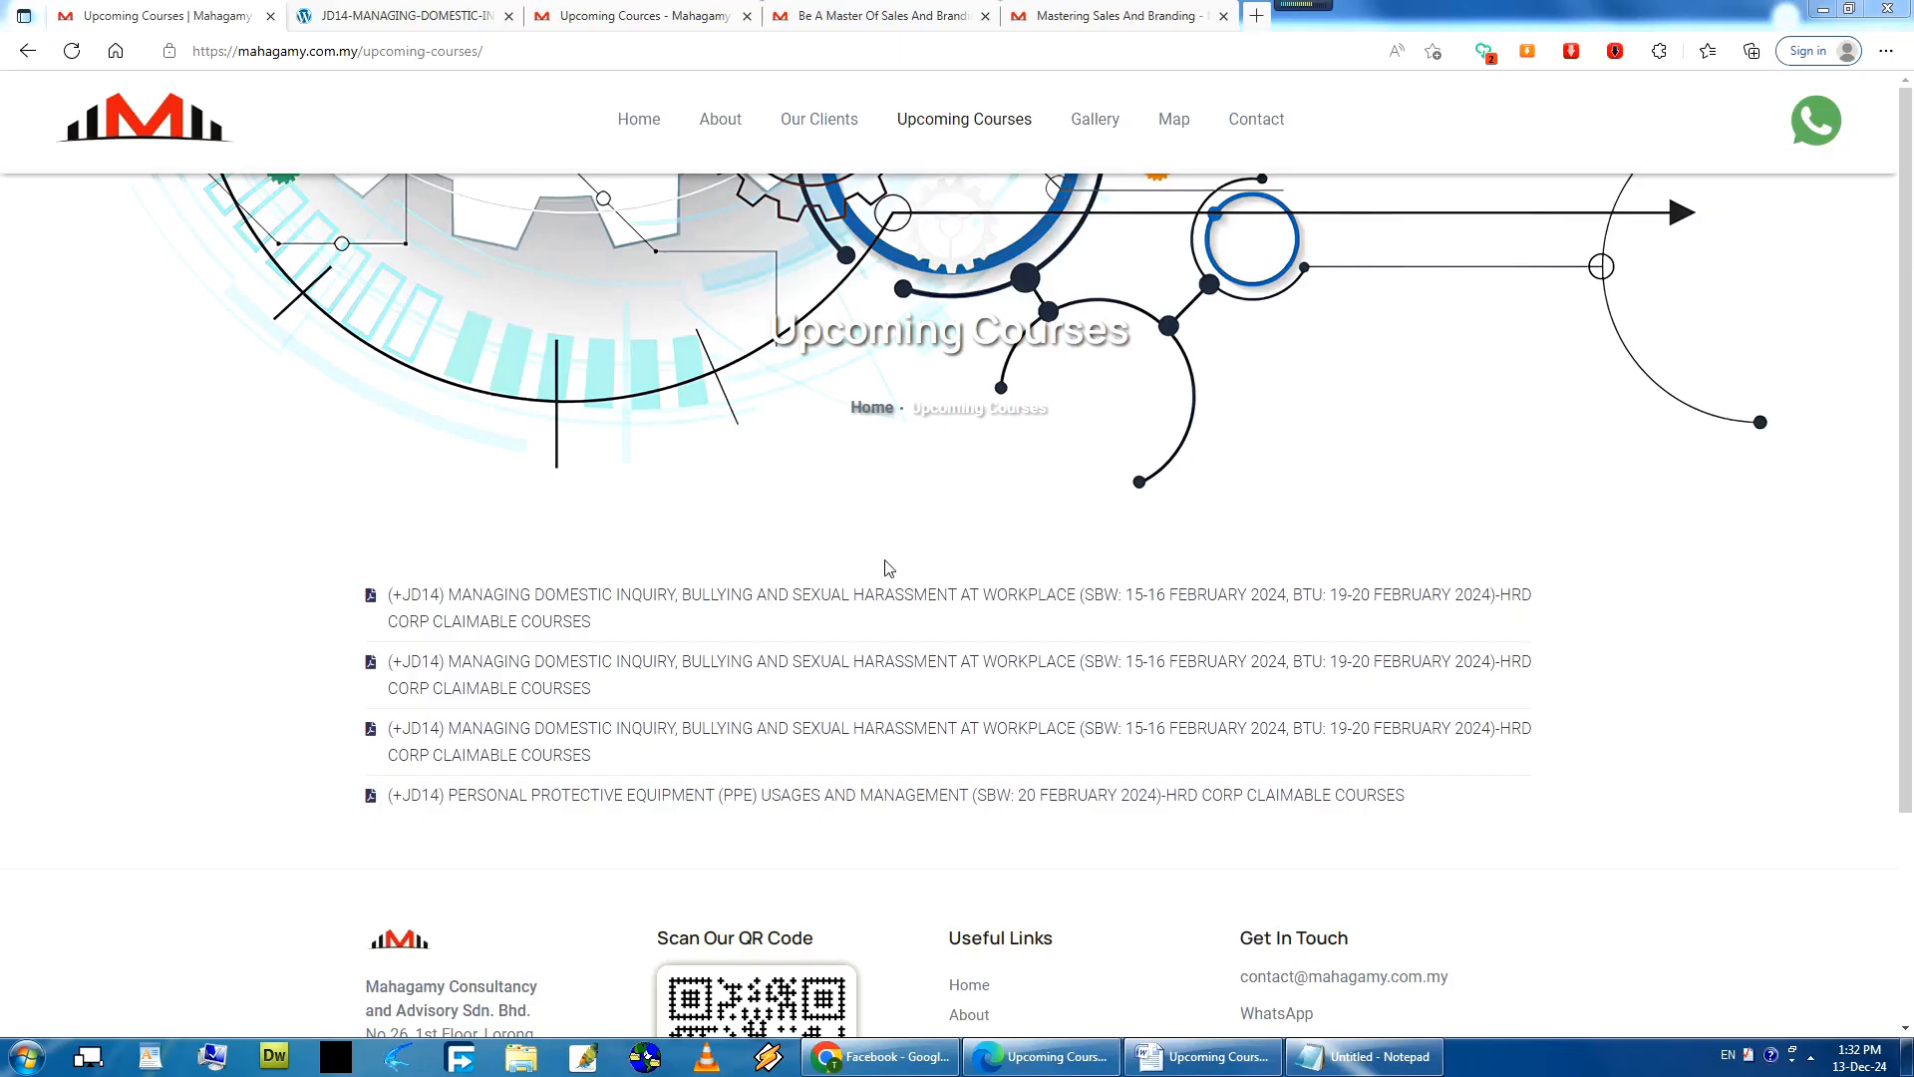
Open the first listed JD14 domestic inquiry course brochure and review it through to the employer declaration form.
{"action": "left_click", "coordinate": [448, 595]}
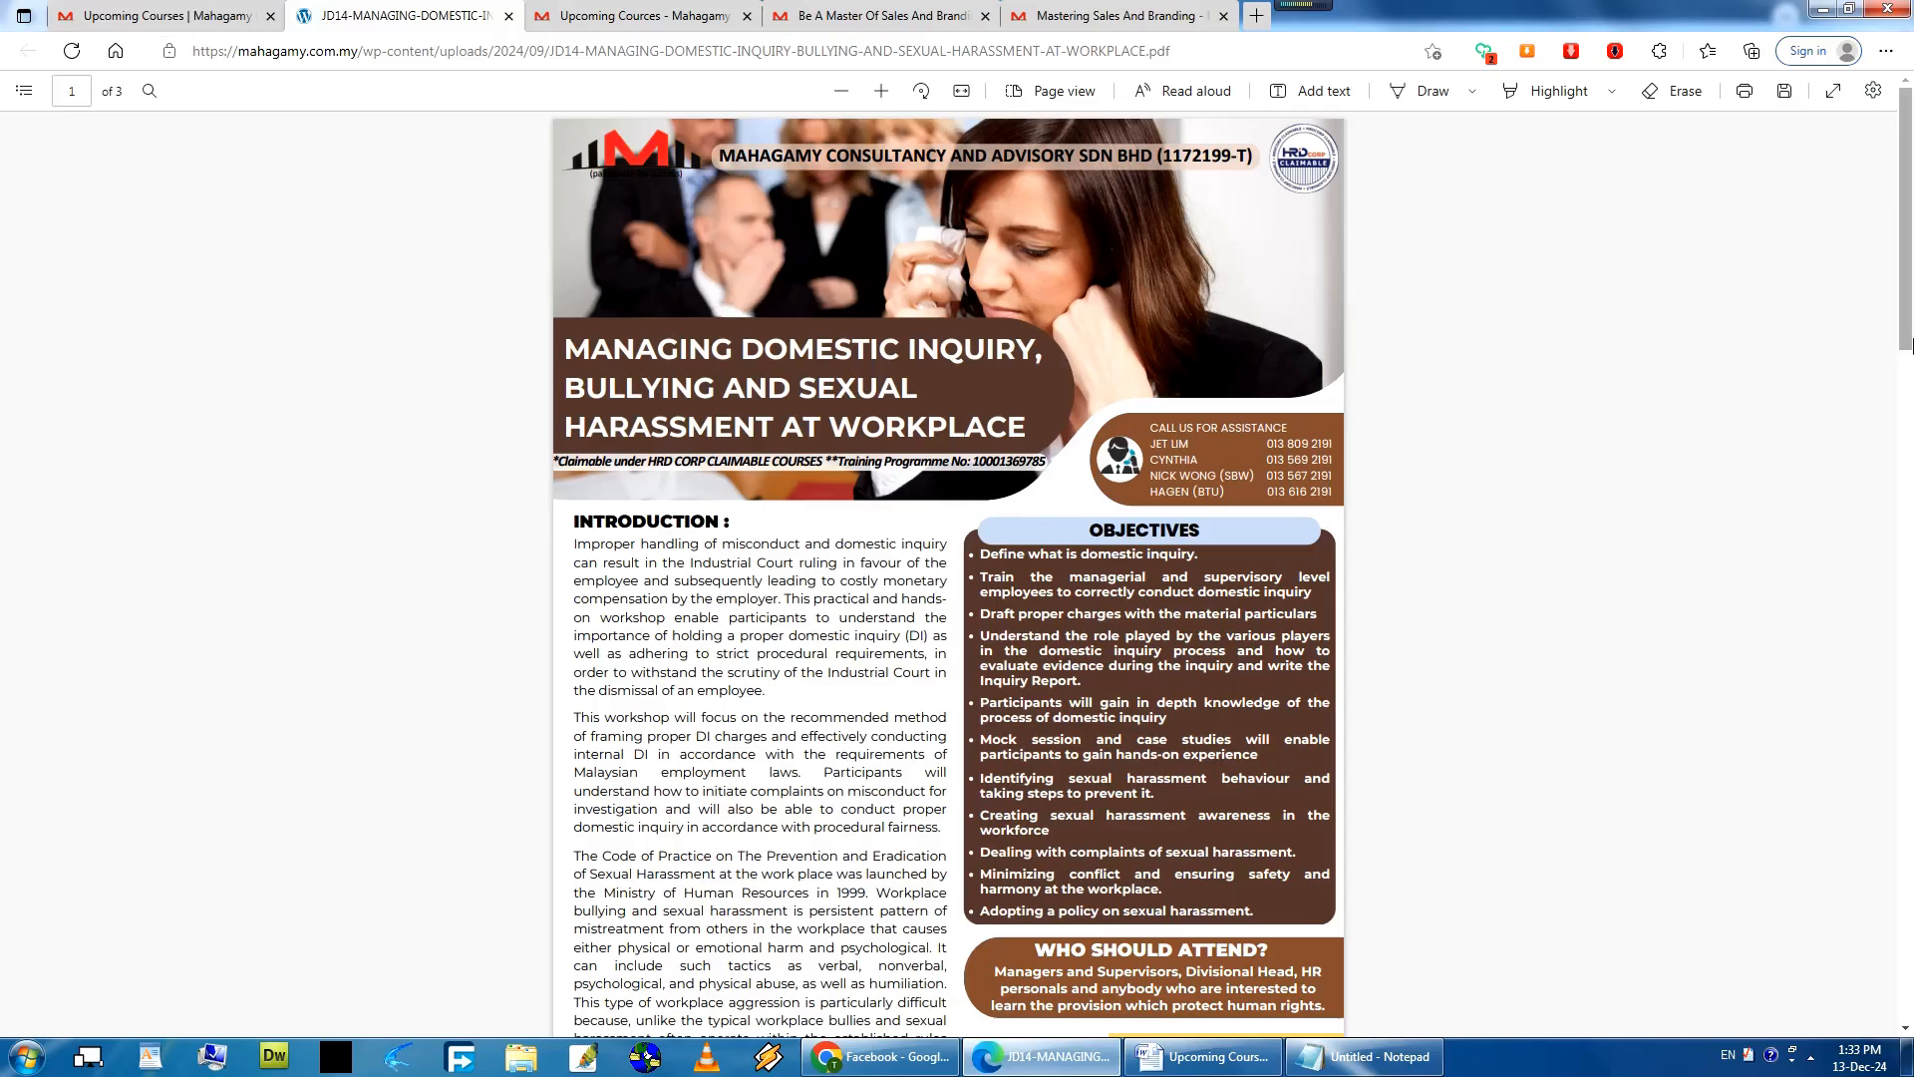
{"action": "left_click_drag", "start_coordinate": [1910, 321], "coordinate": [1910, 593]}
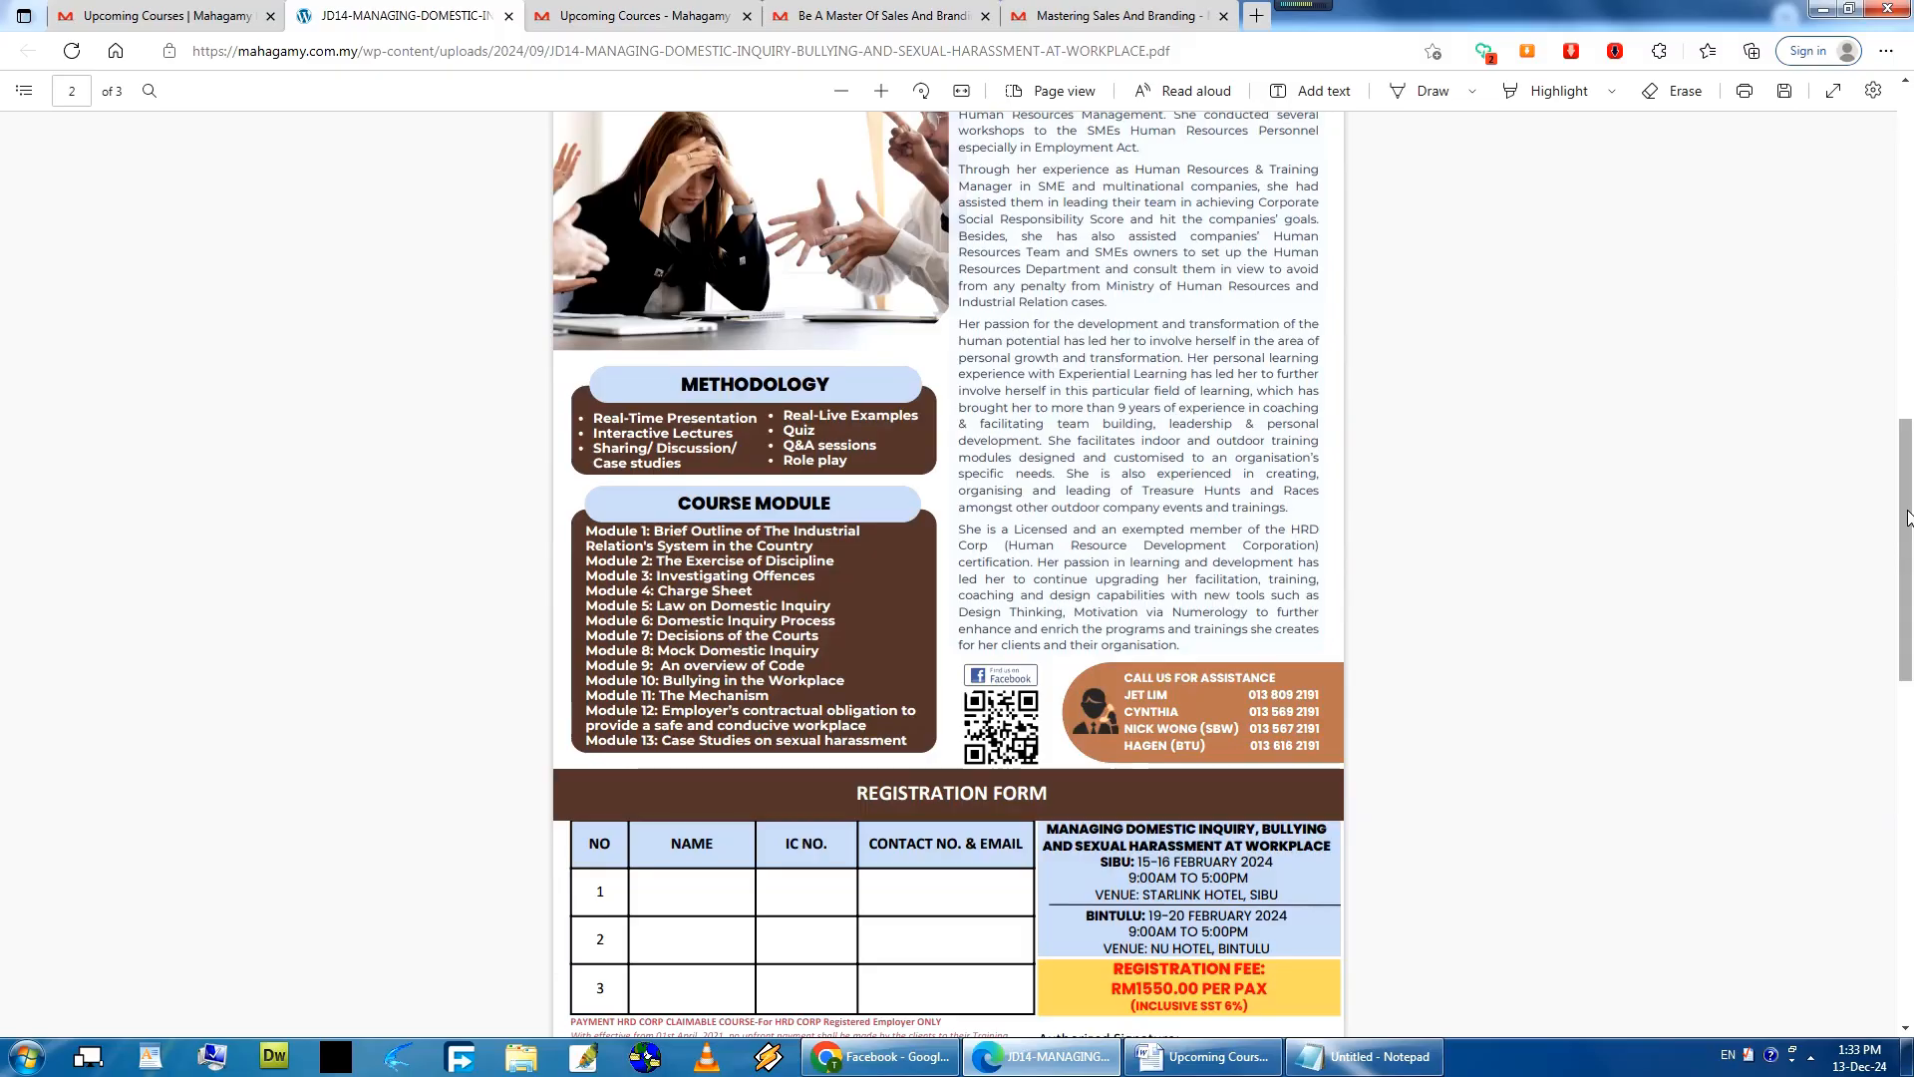
{"action": "left_click_drag", "start_coordinate": [1909, 517], "coordinate": [1911, 676]}
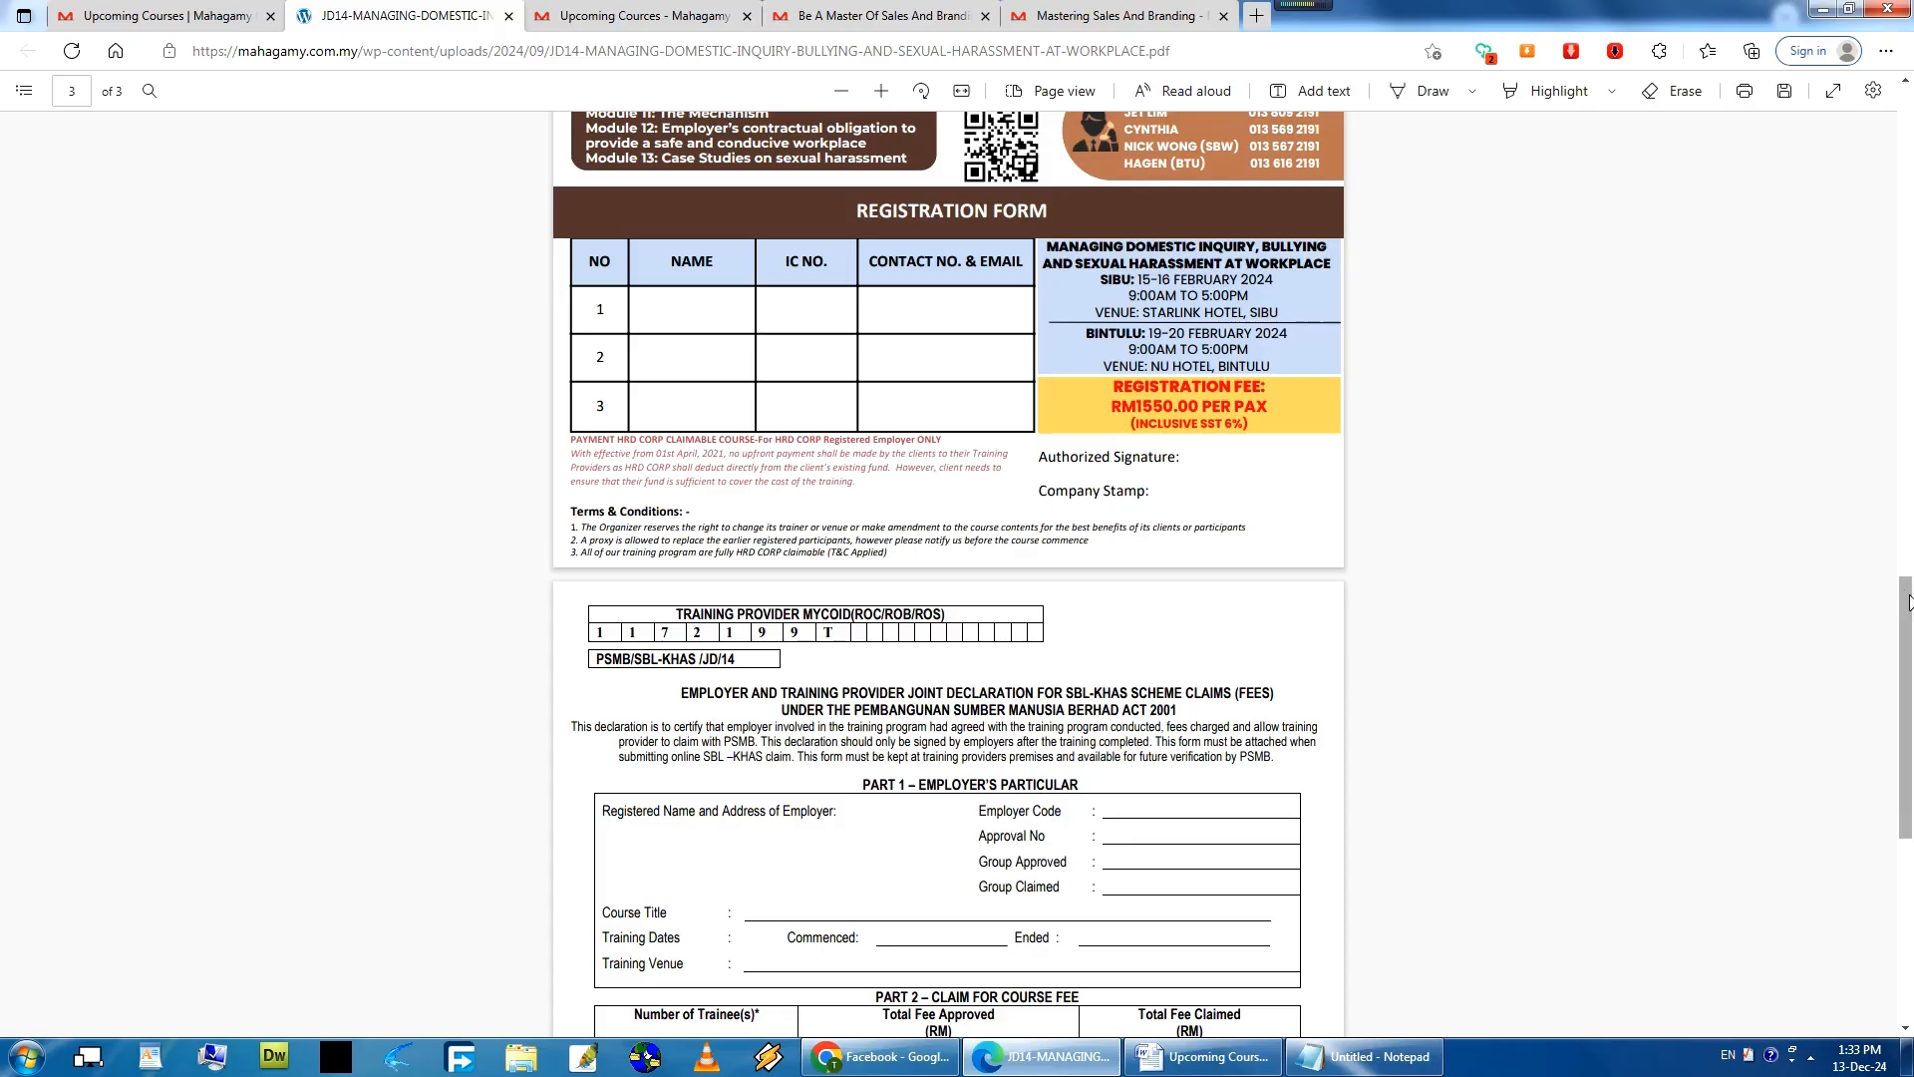
{"action": "left_click_drag", "start_coordinate": [1909, 620], "coordinate": [1910, 754]}
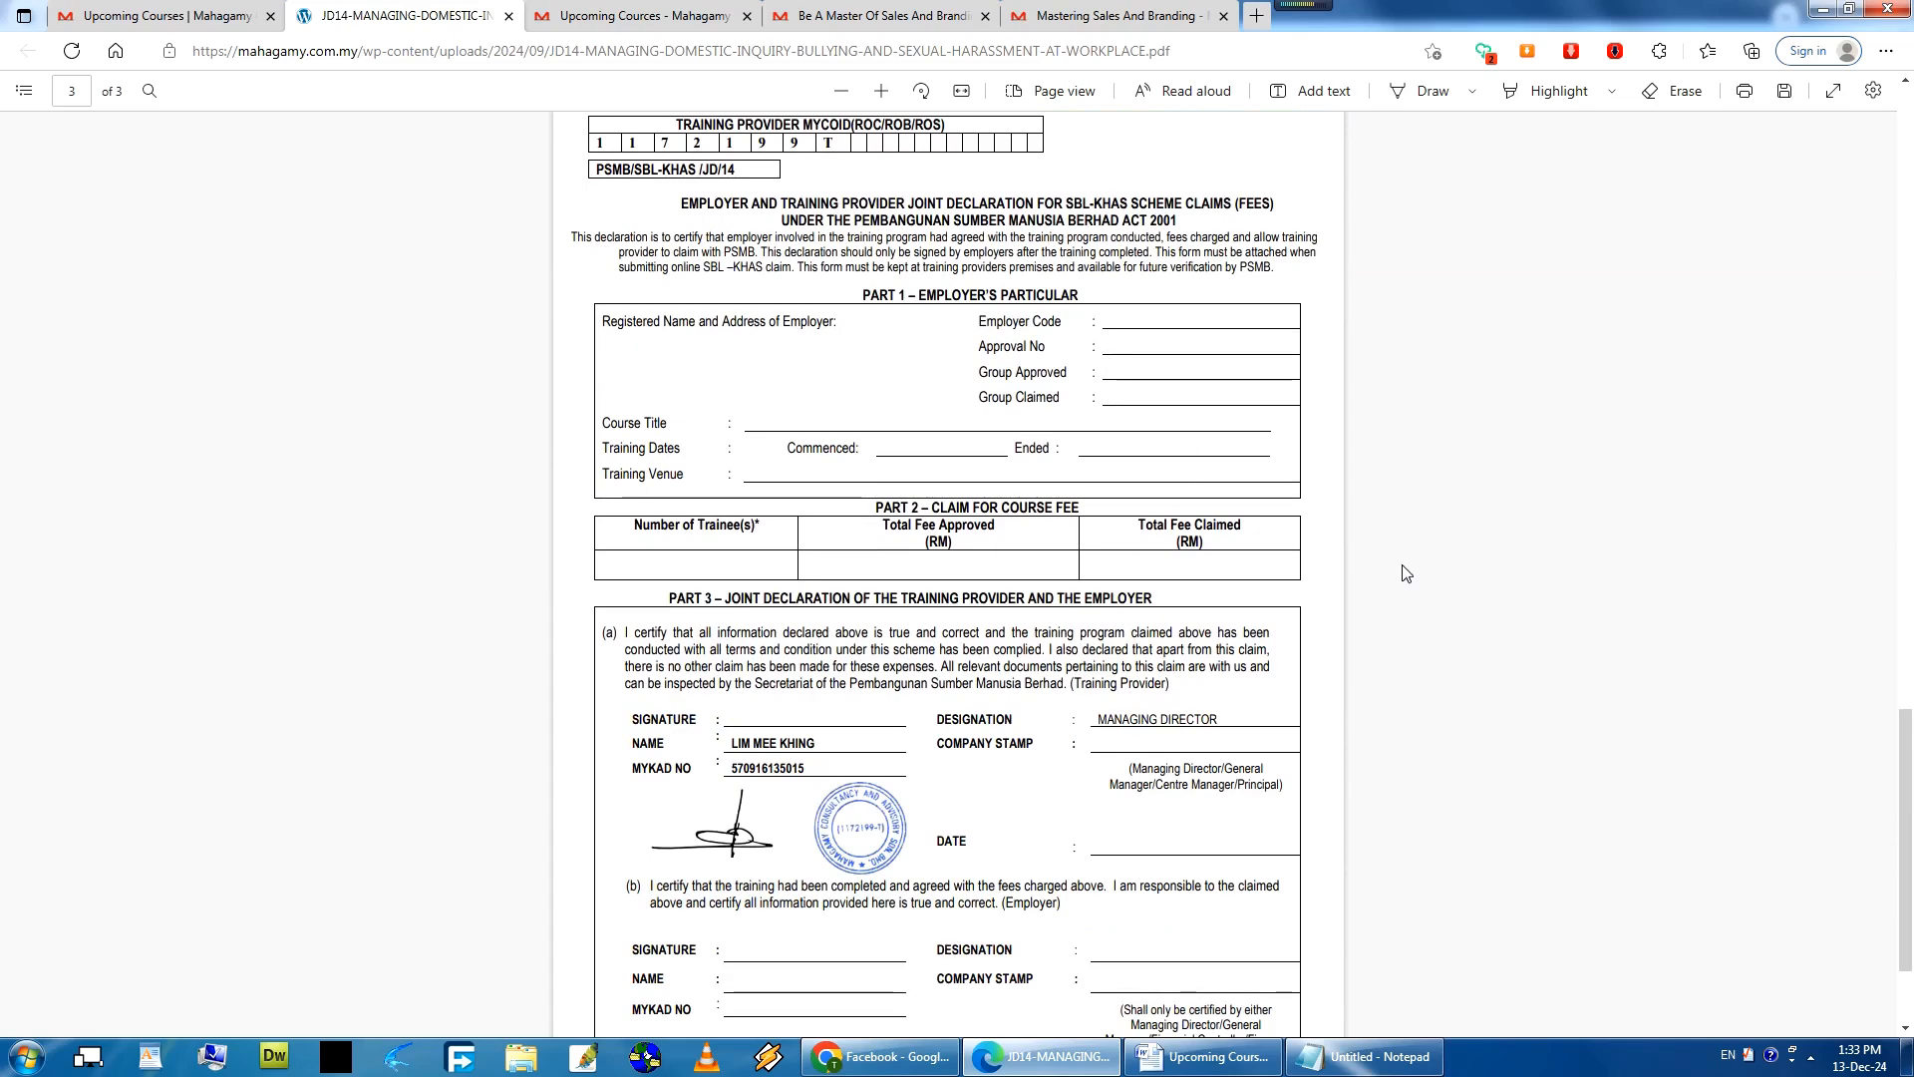
{"action": "scroll", "coordinate": [1909, 778], "scroll_direction": "down", "scroll_amount": 3}
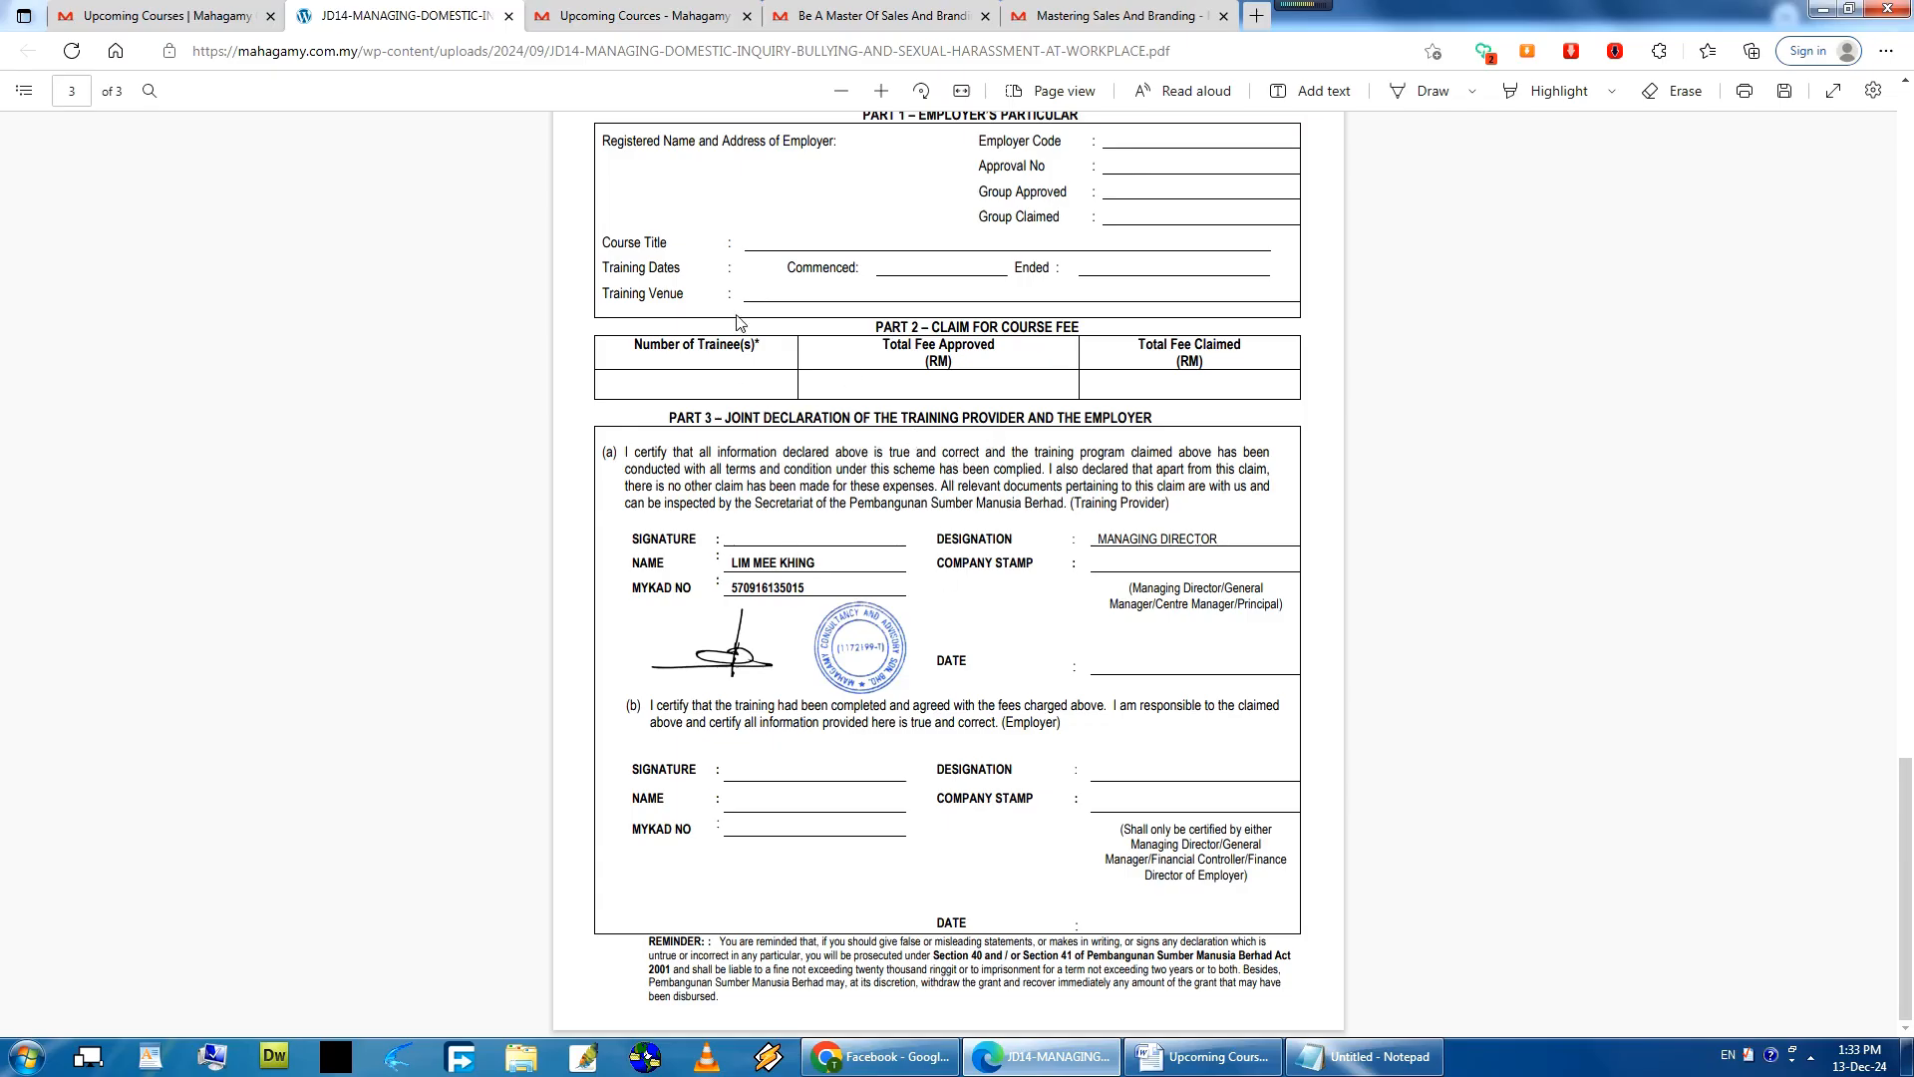
Return to the old course list, then view the redesigned Upcoming Courses page with its course cards and sidebar.
{"action": "left_click", "coordinate": [167, 17]}
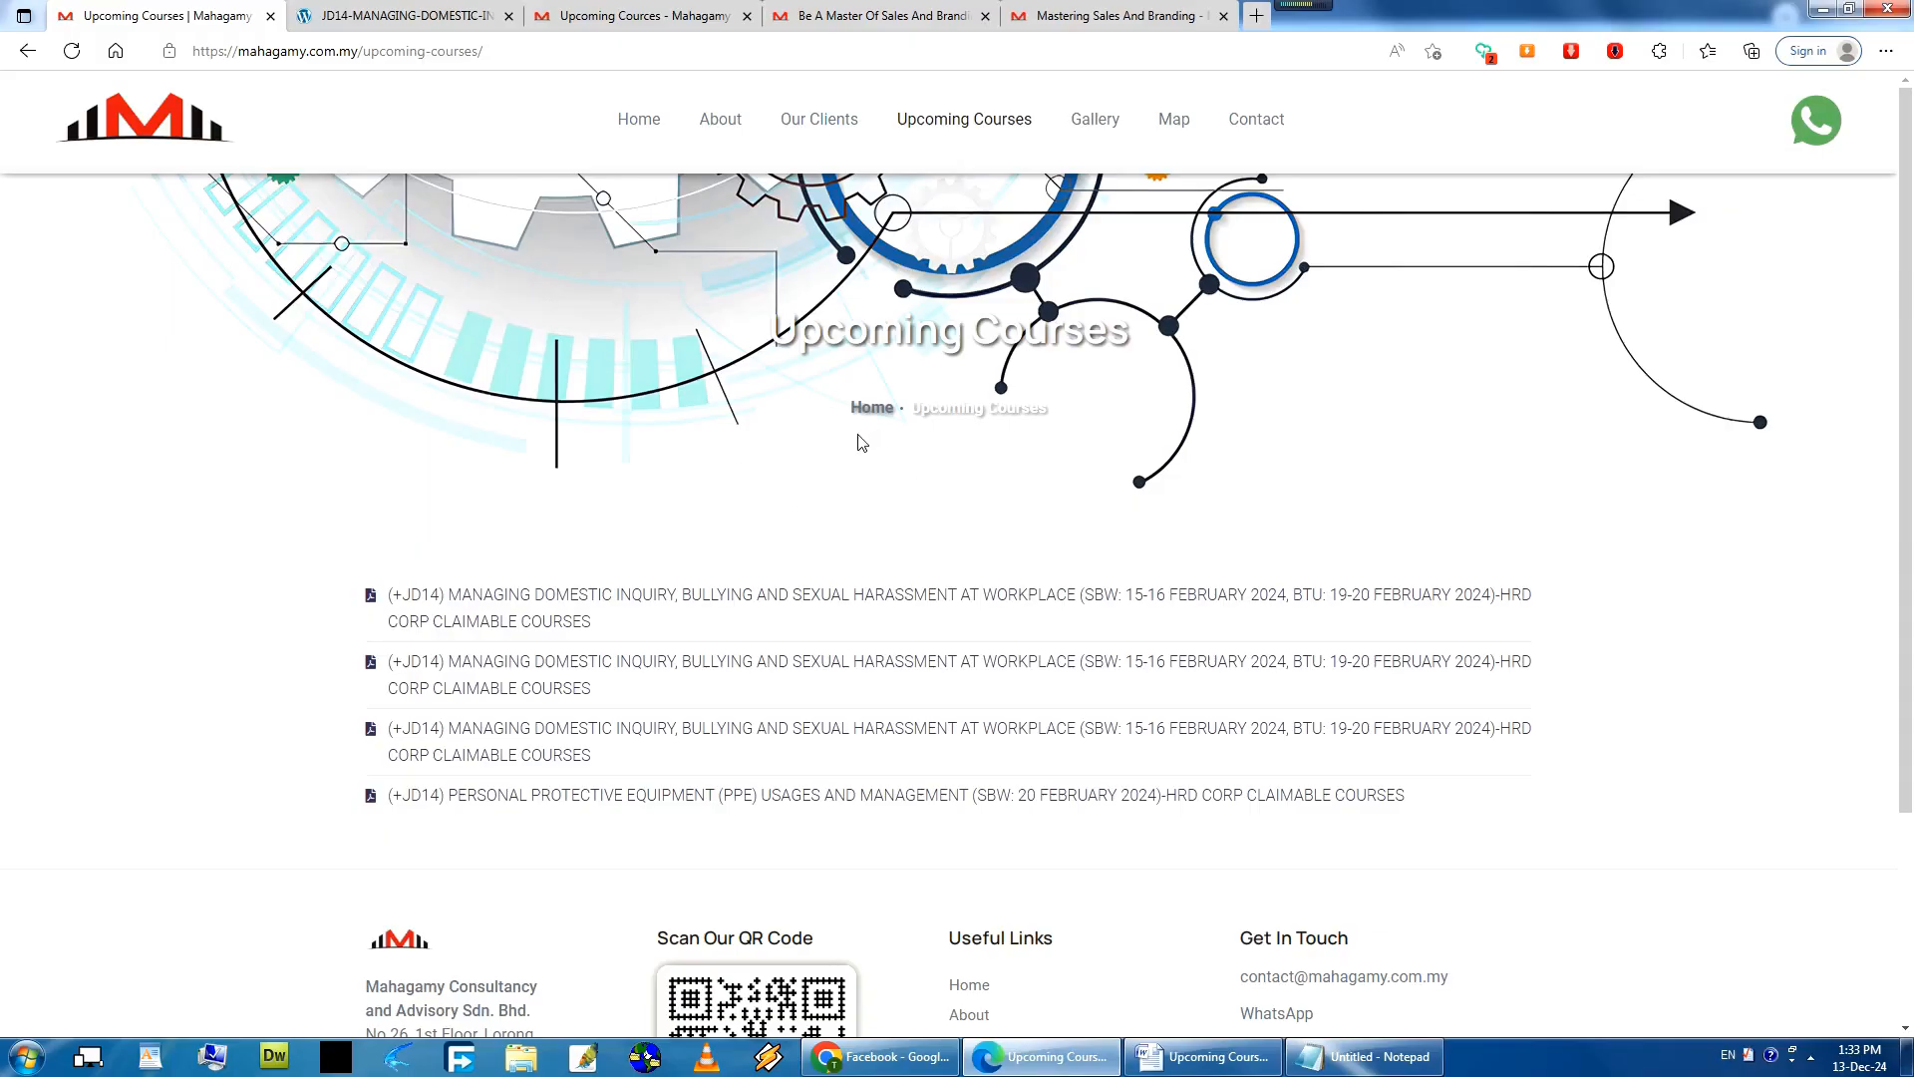
{"action": "left_click", "coordinate": [613, 17]}
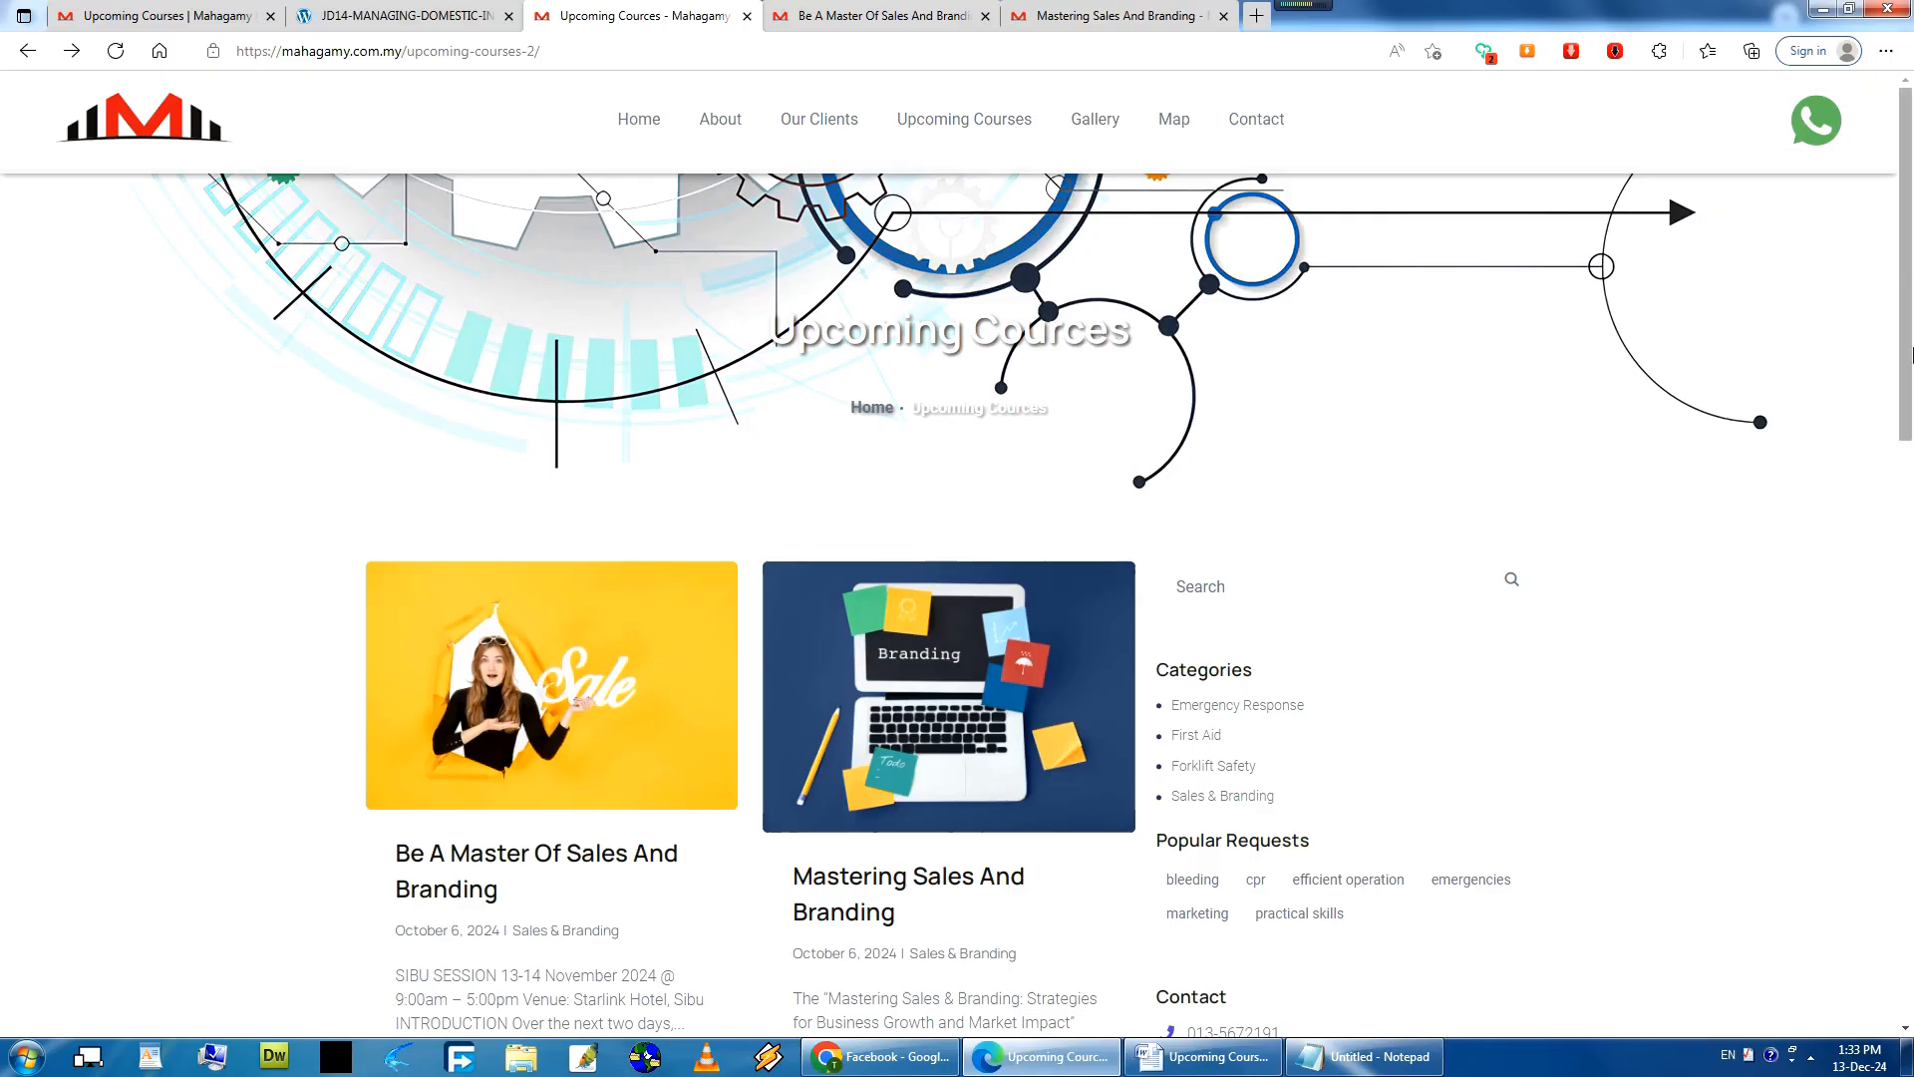
{"action": "left_click_drag", "start_coordinate": [1906, 356], "coordinate": [1909, 404]}
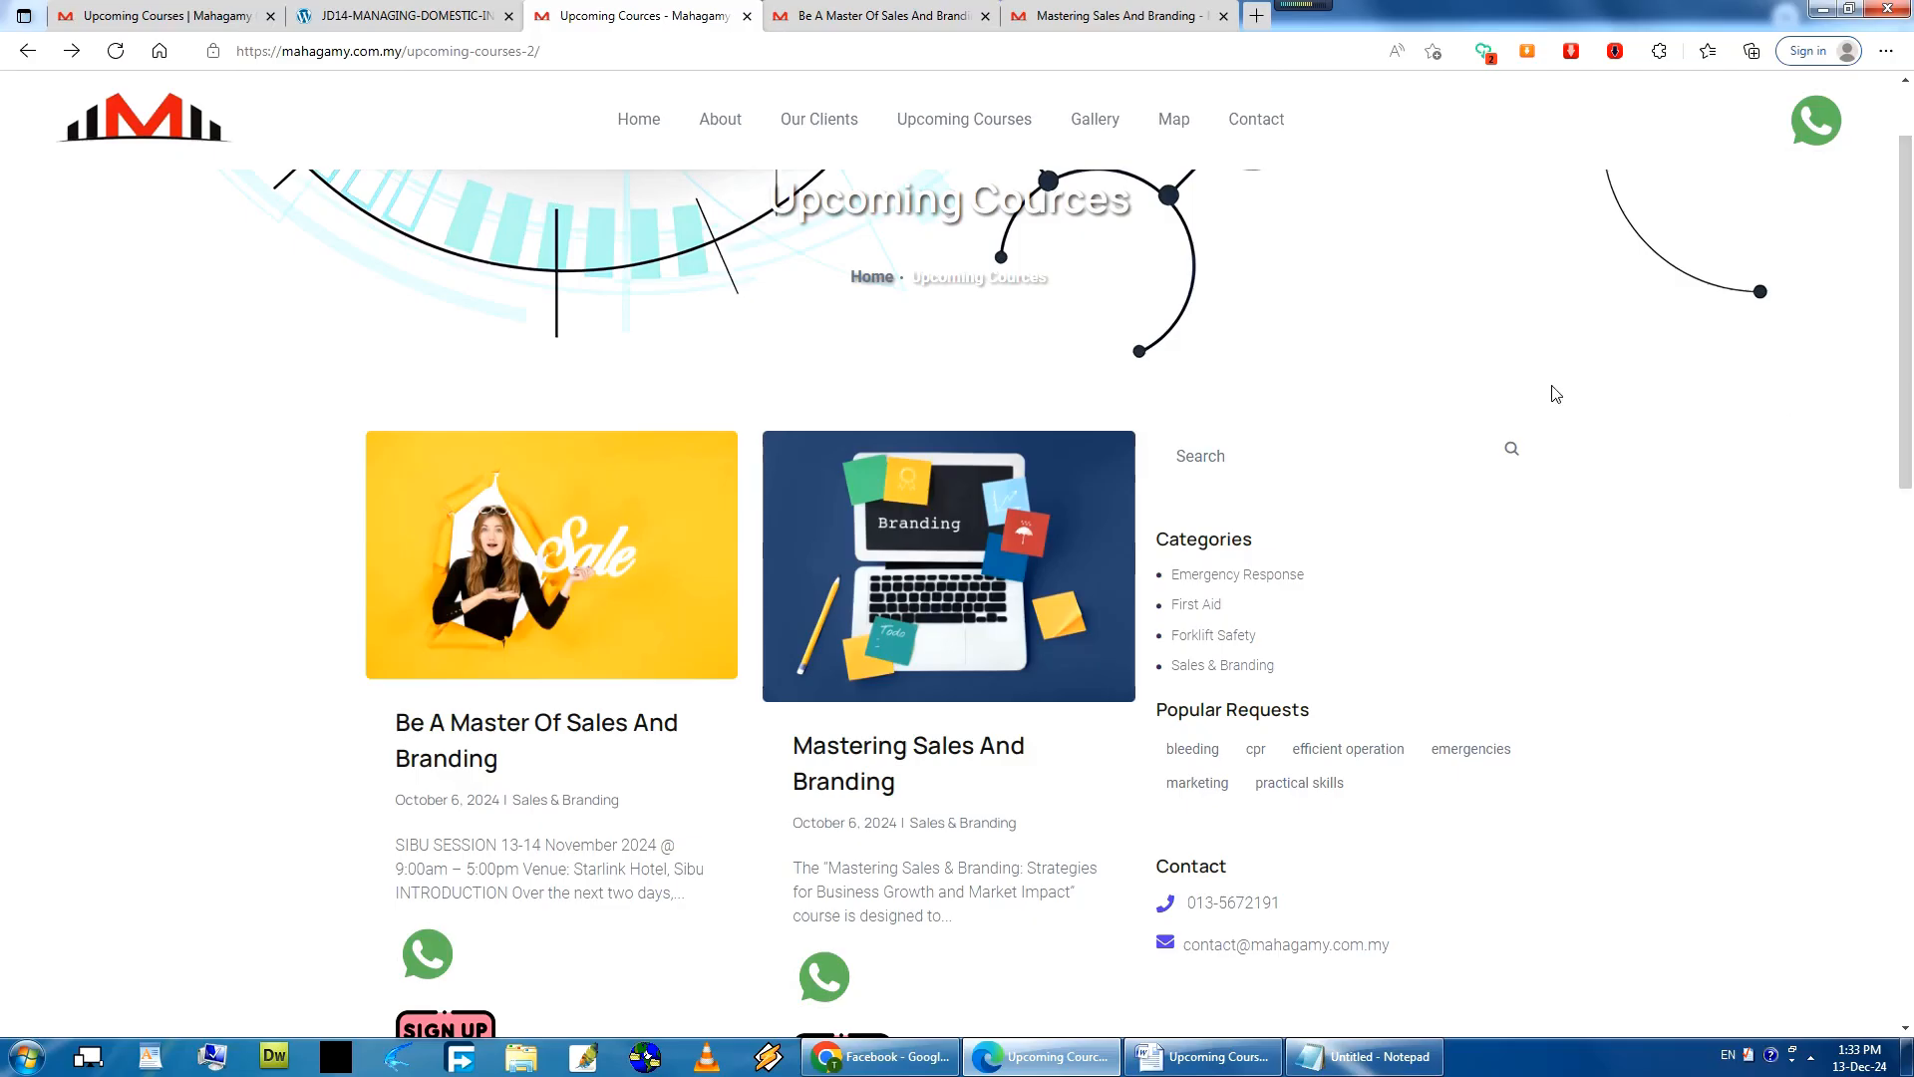
{"action": "left_click_drag", "start_coordinate": [1907, 279], "coordinate": [1909, 232]}
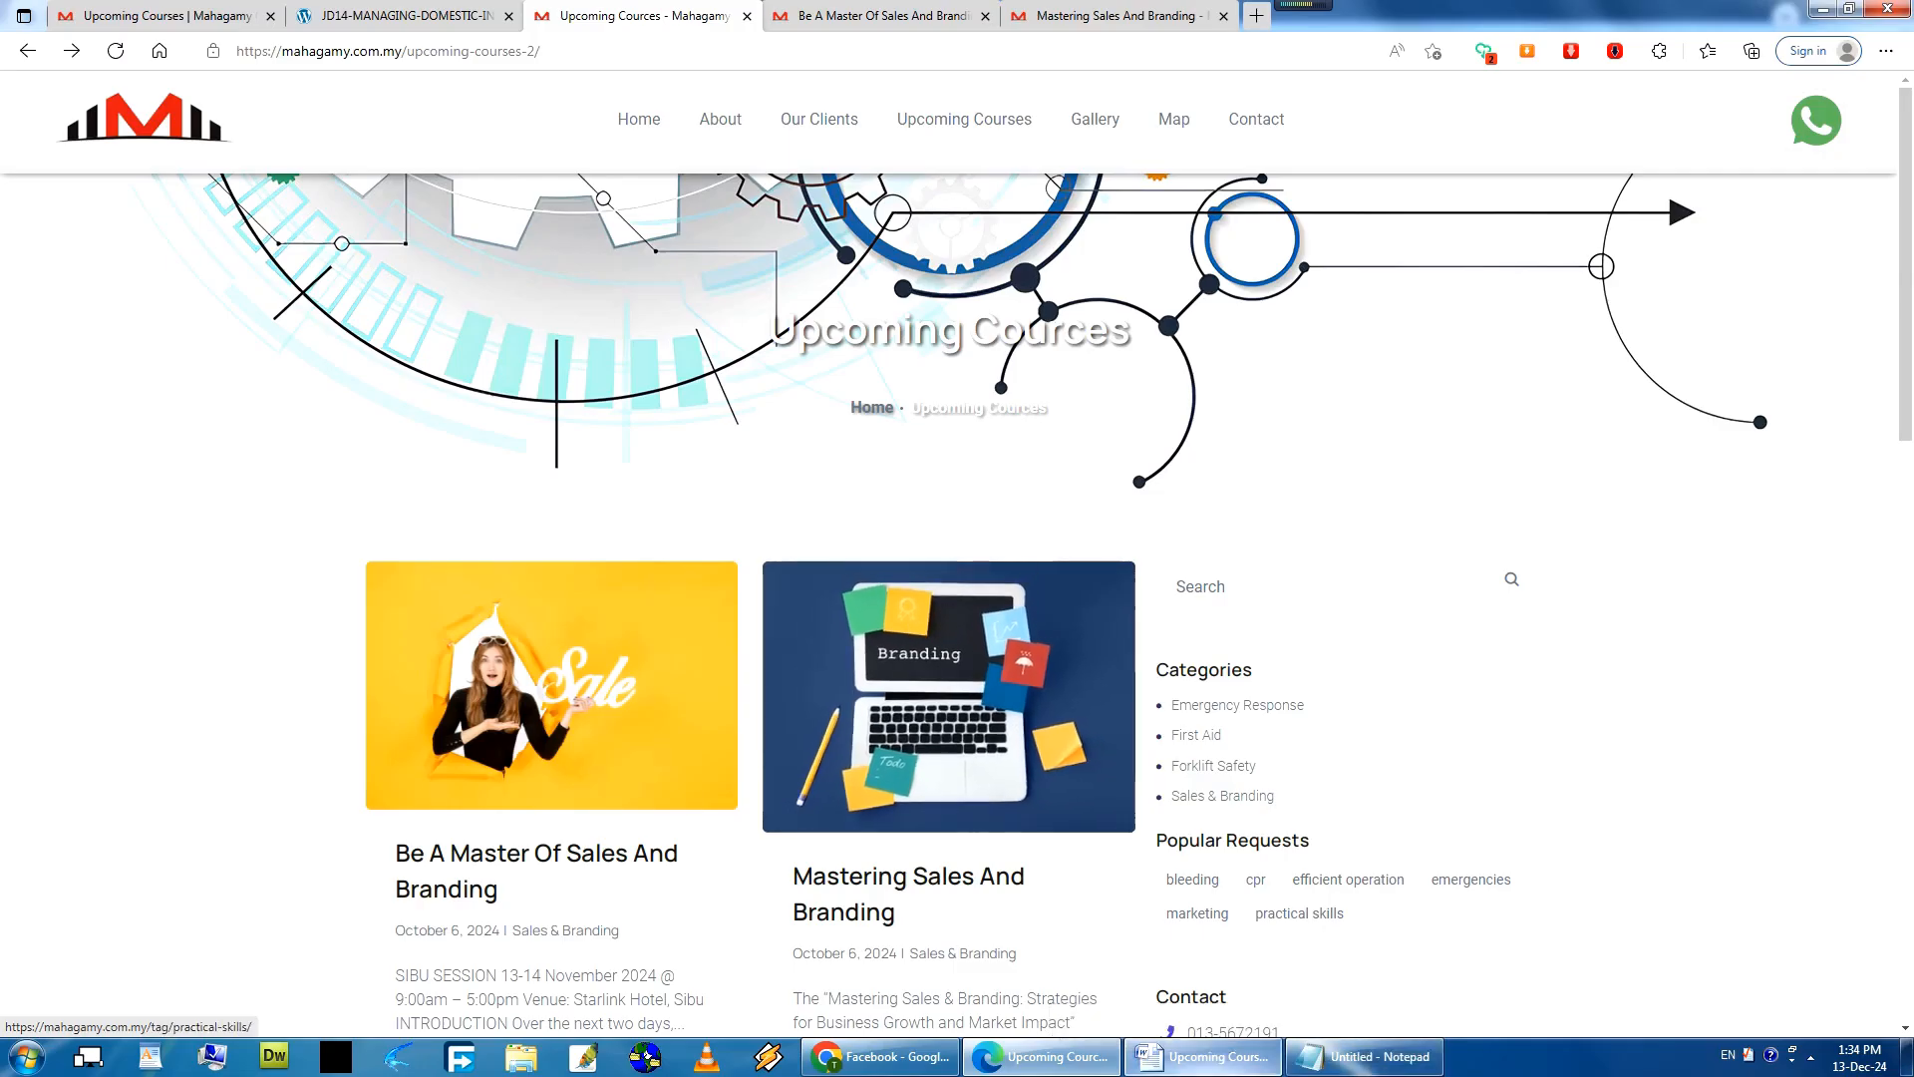
Switch to the Word document on upcoming courses features and highlight its full two-line title.
{"action": "key", "text": "alt+Tab"}
{"action": "scroll", "coordinate": [1899, 435], "scroll_direction": "up", "scroll_amount": 3}
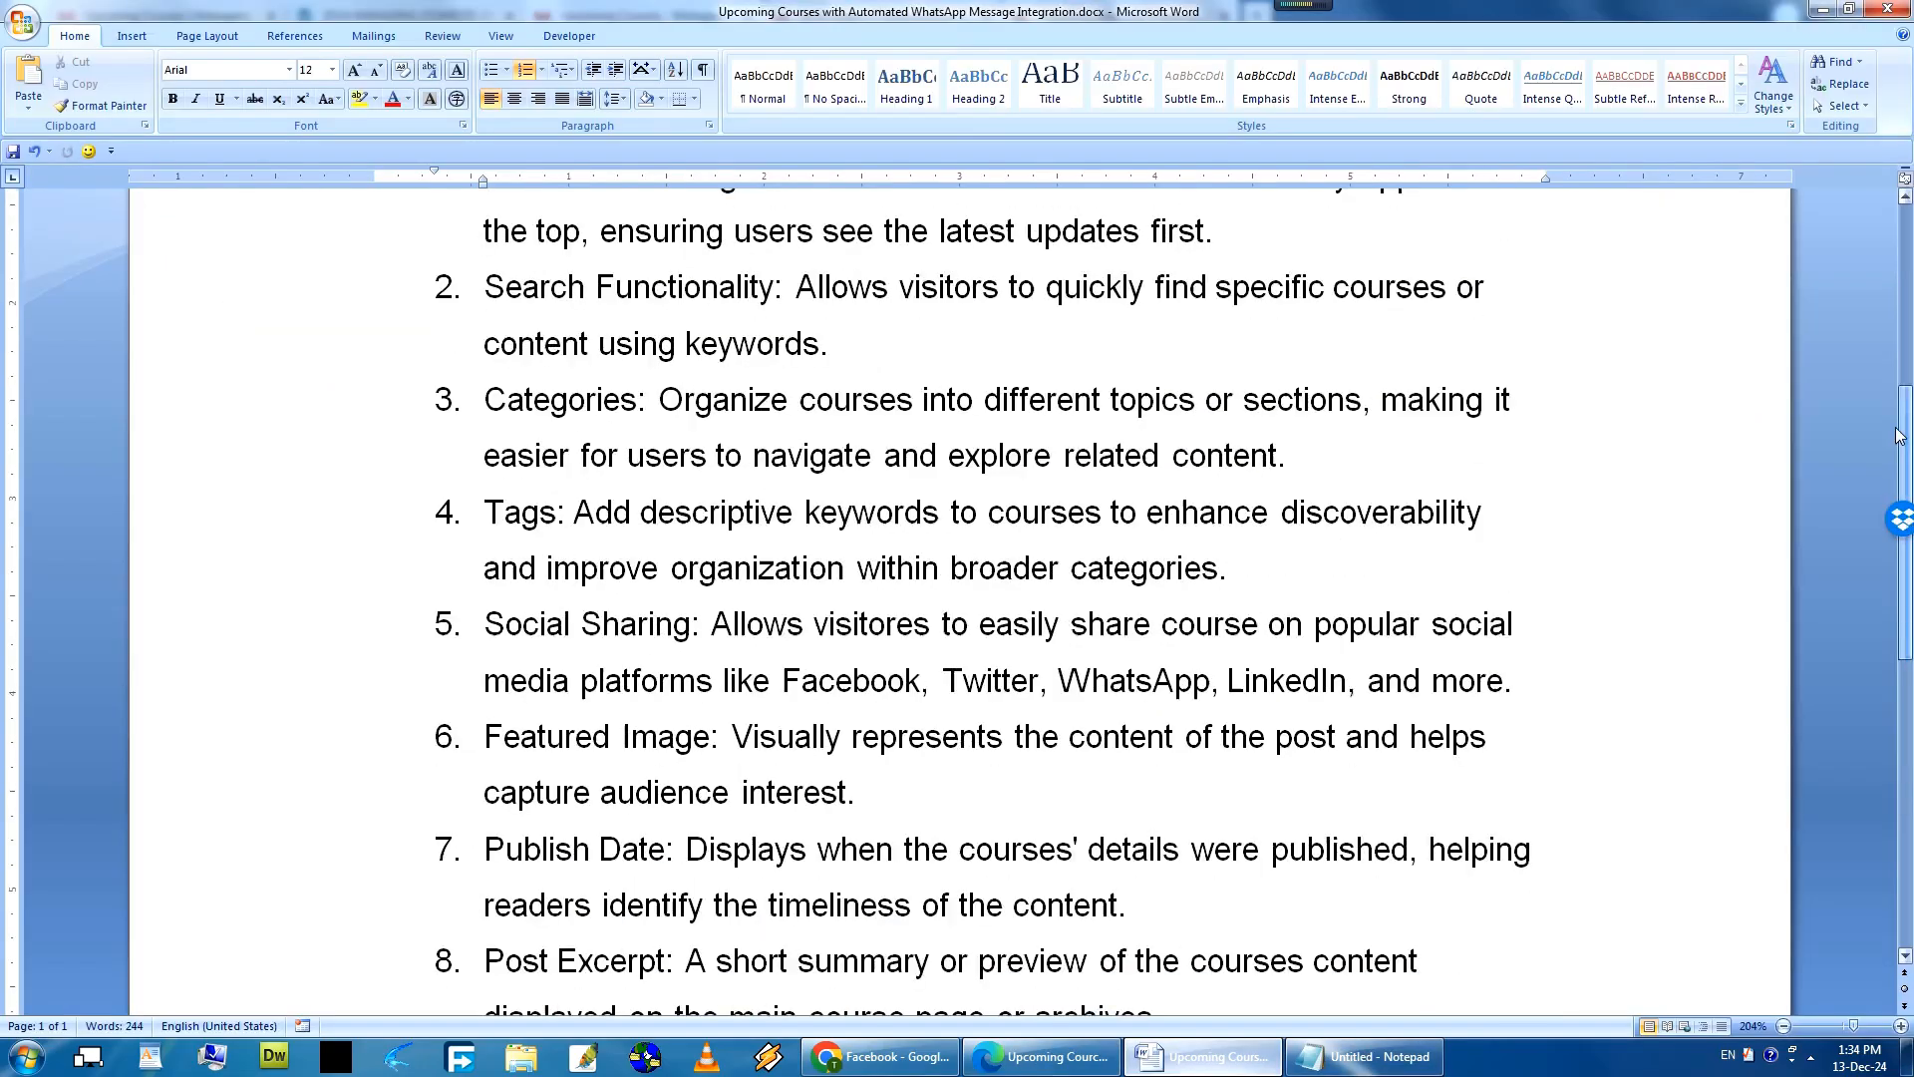
{"action": "scroll", "coordinate": [1900, 435], "scroll_direction": "up", "scroll_amount": 3}
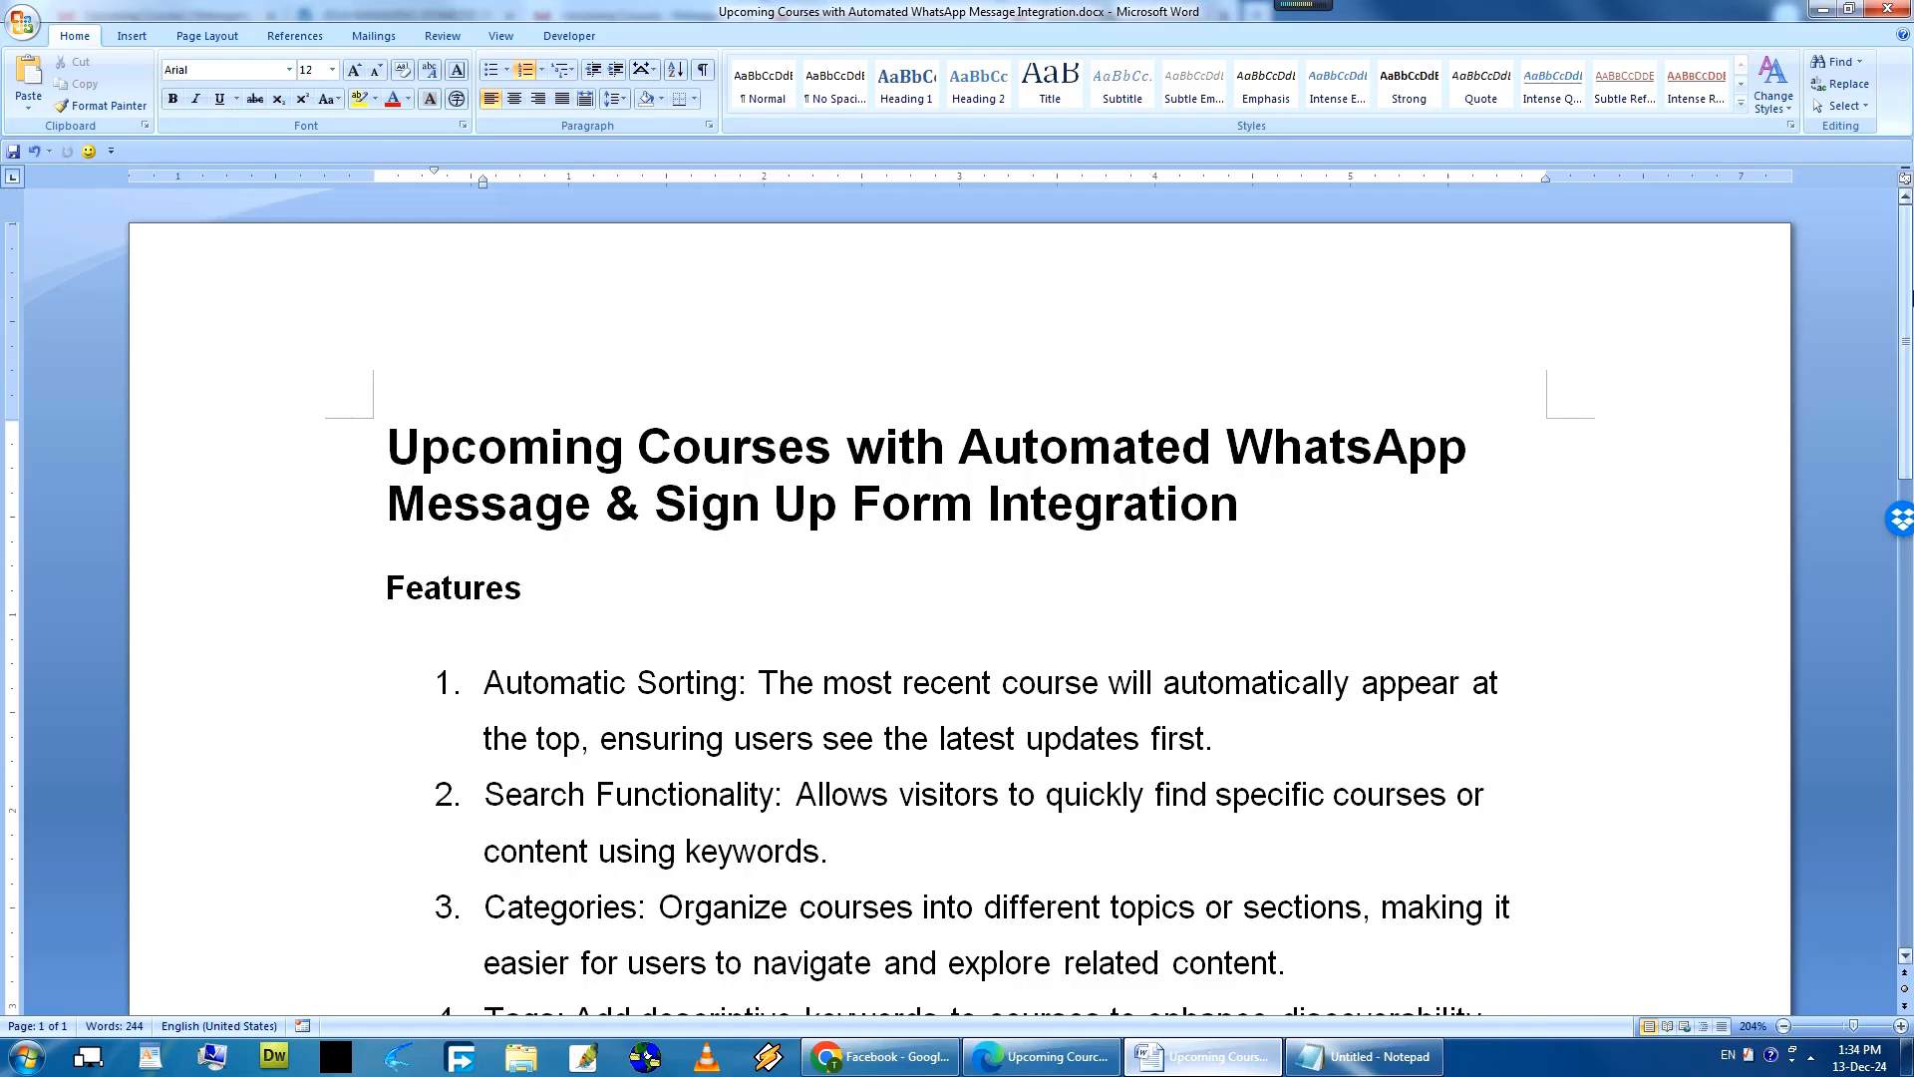
{"action": "left_click_drag", "start_coordinate": [1910, 296], "coordinate": [1910, 378]}
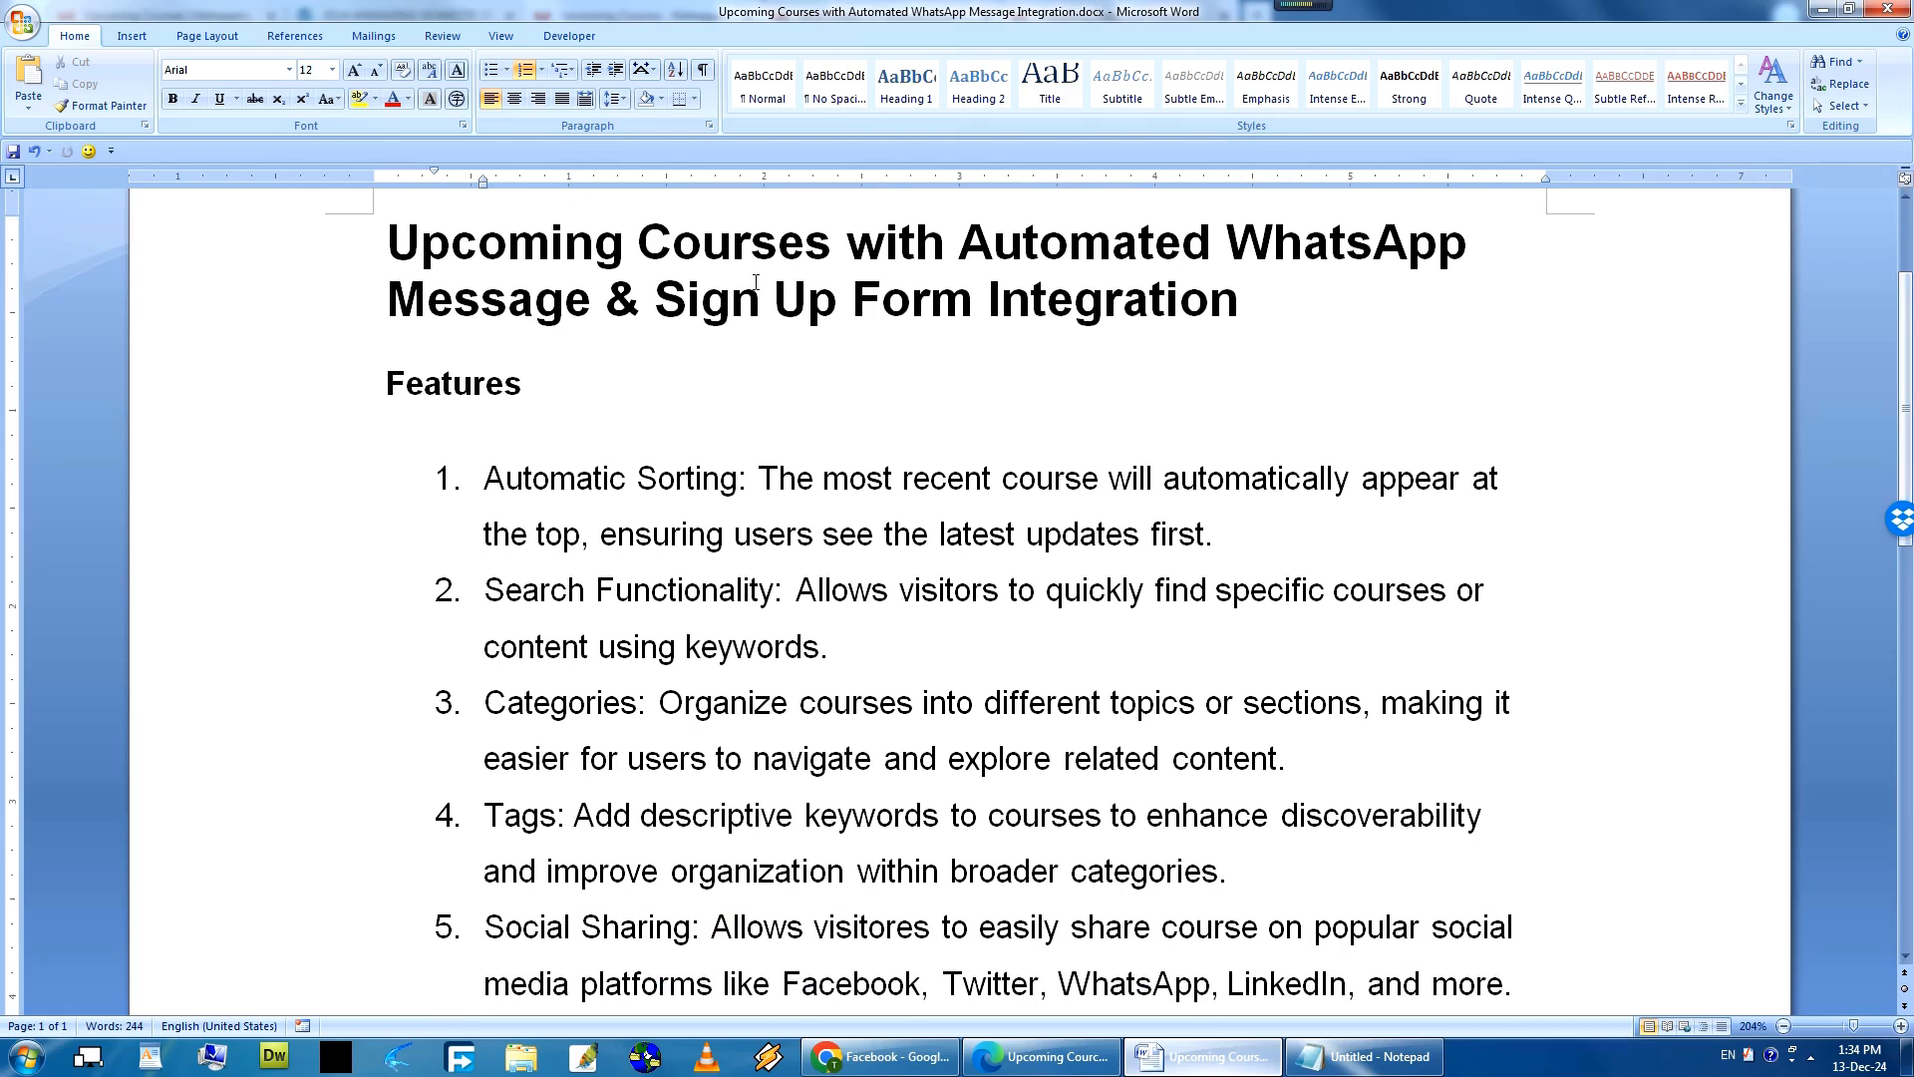
{"action": "left_click_drag", "start_coordinate": [391, 249], "coordinate": [1266, 299]}
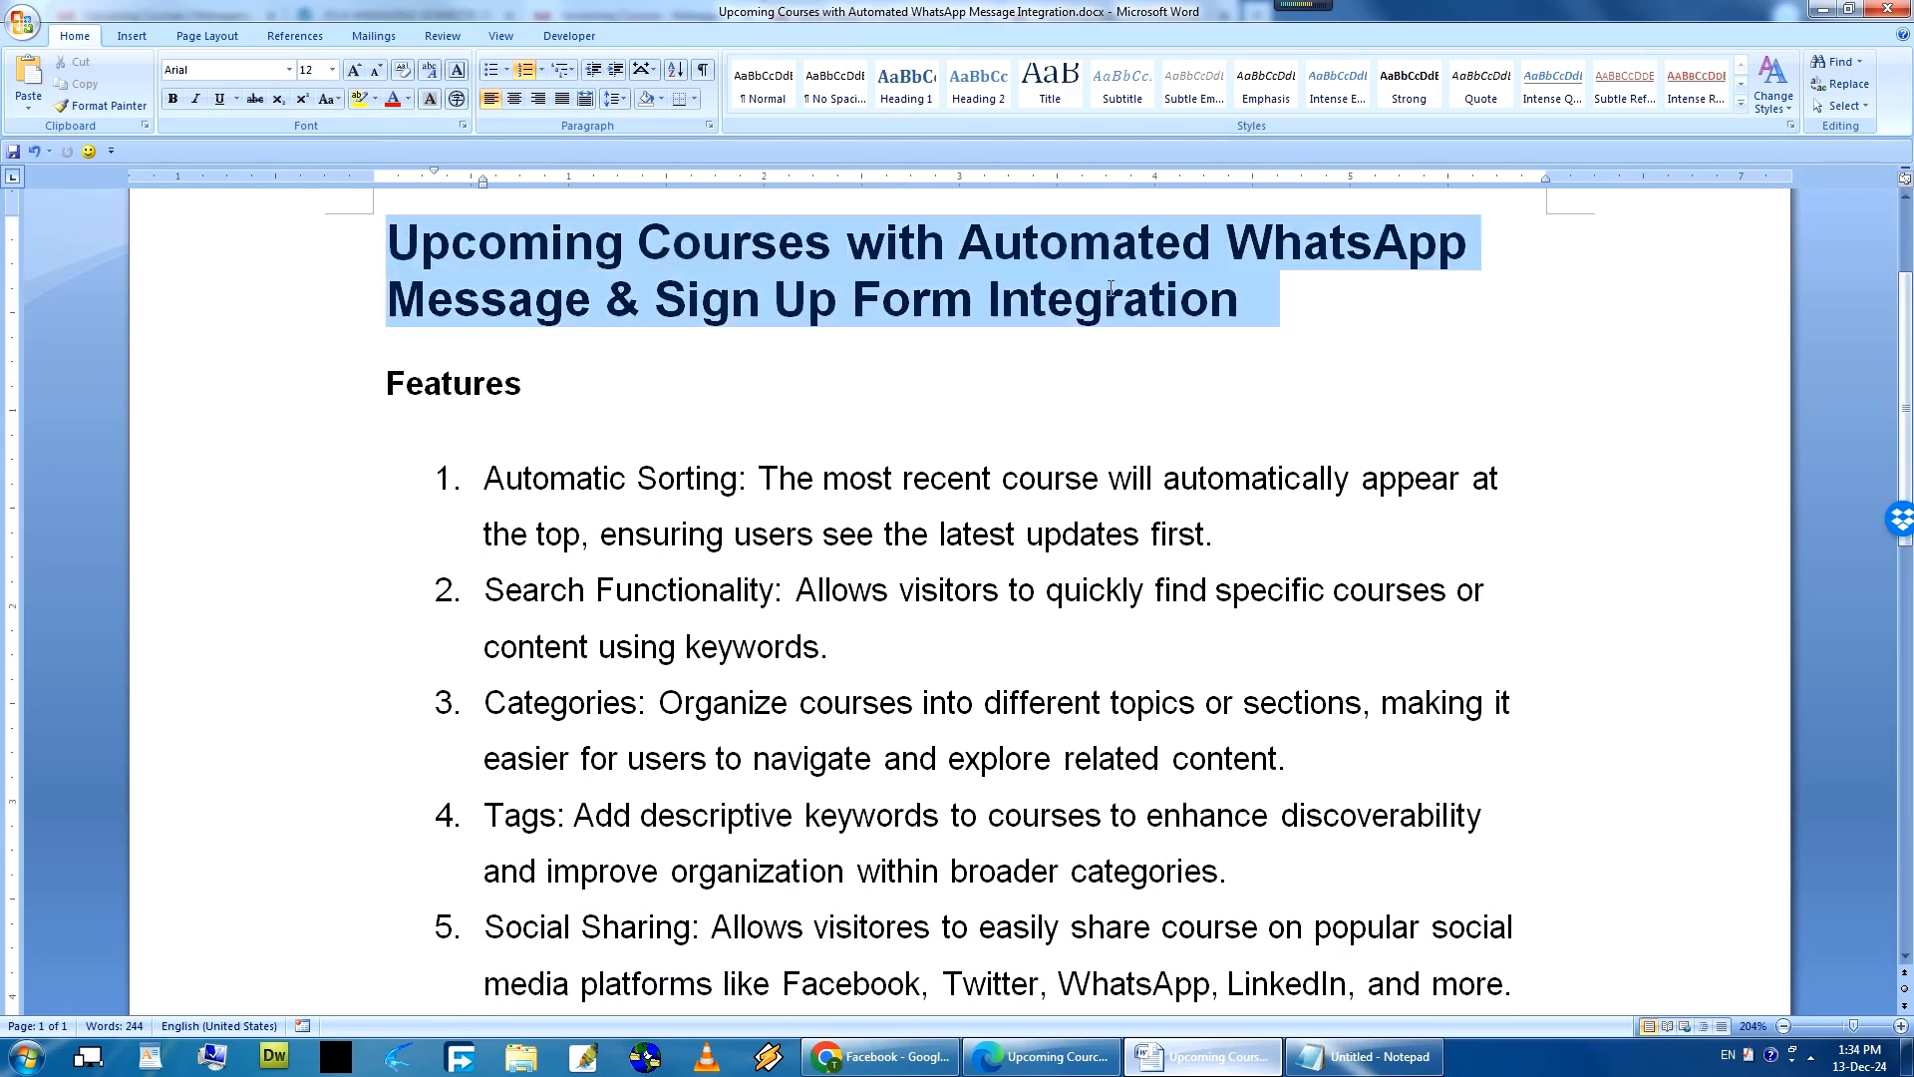
Highlight "Automated WhatsApp Message" and "Sign Up Form Integration" in turn within the document title.
{"action": "left_click", "coordinate": [1027, 246]}
{"action": "left_click_drag", "start_coordinate": [961, 247], "coordinate": [1153, 249]}
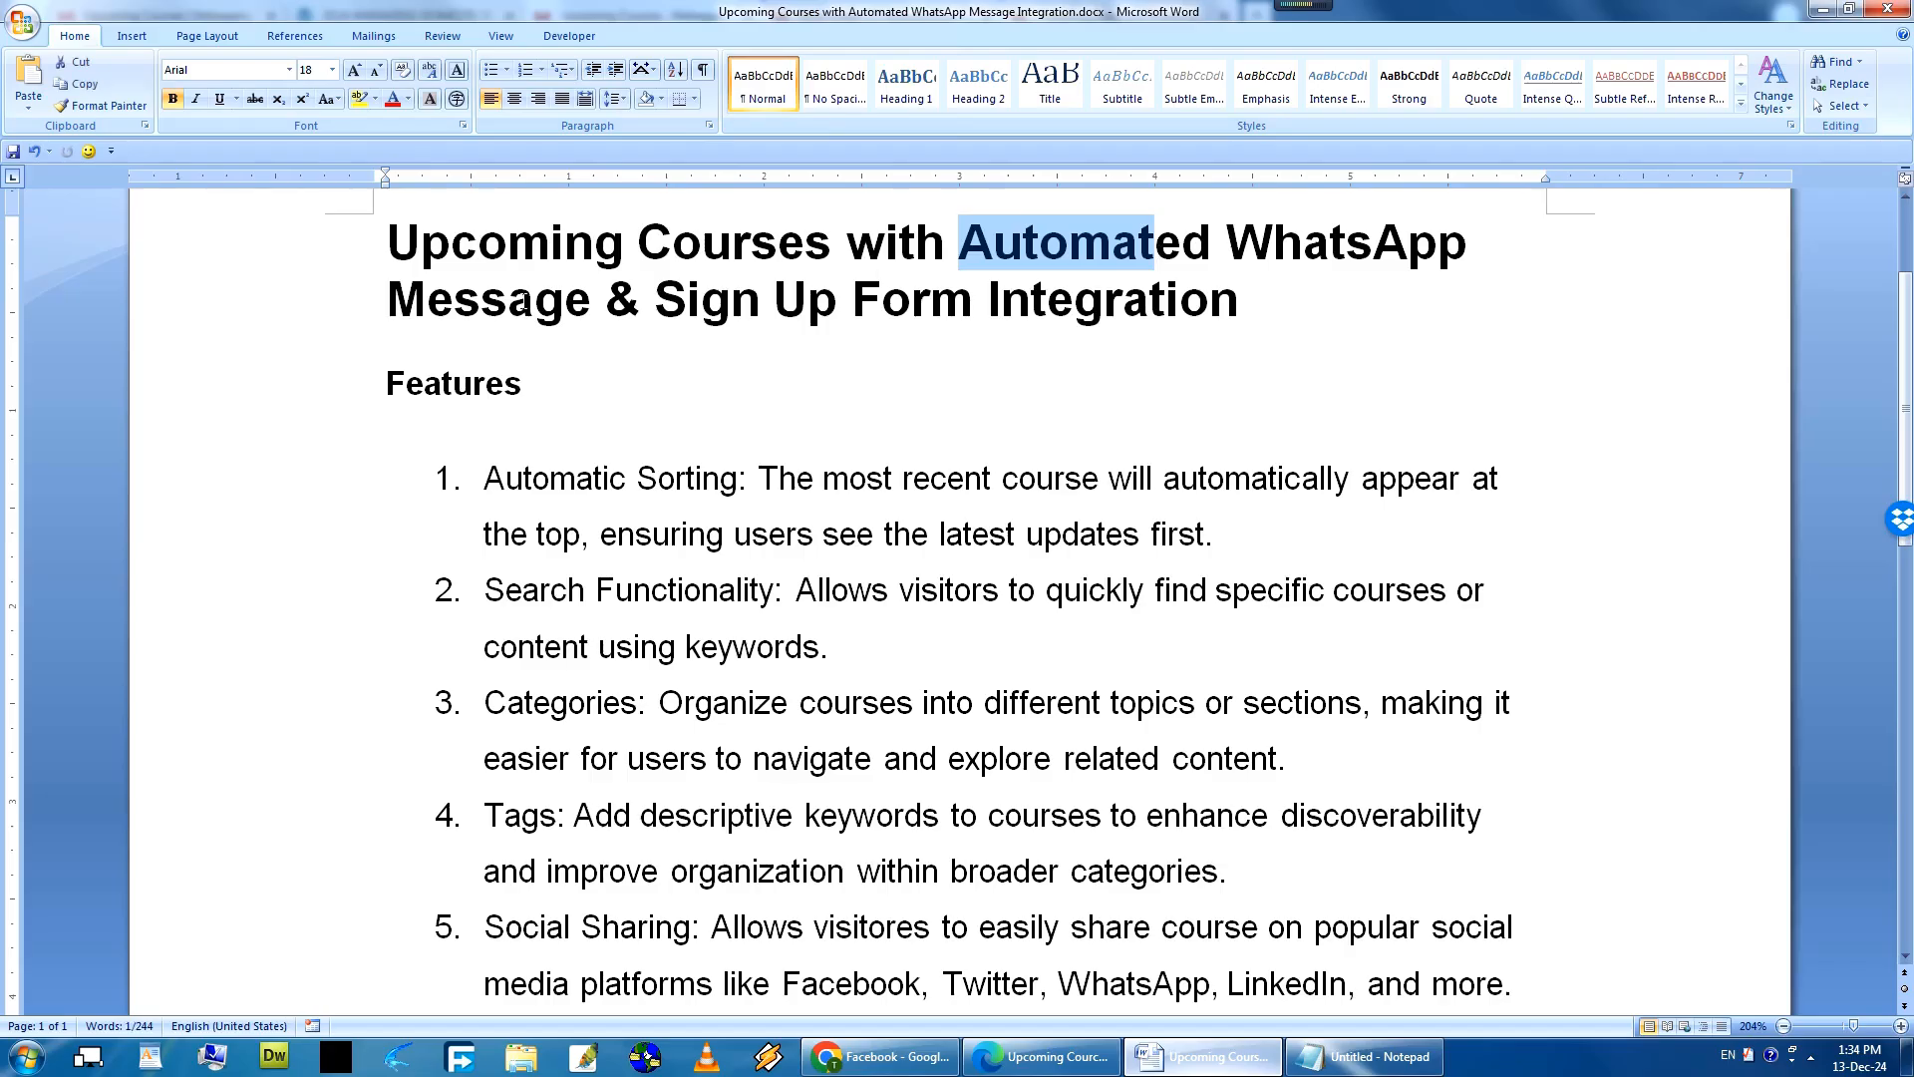
{"action": "left_click", "coordinate": [1040, 239]}
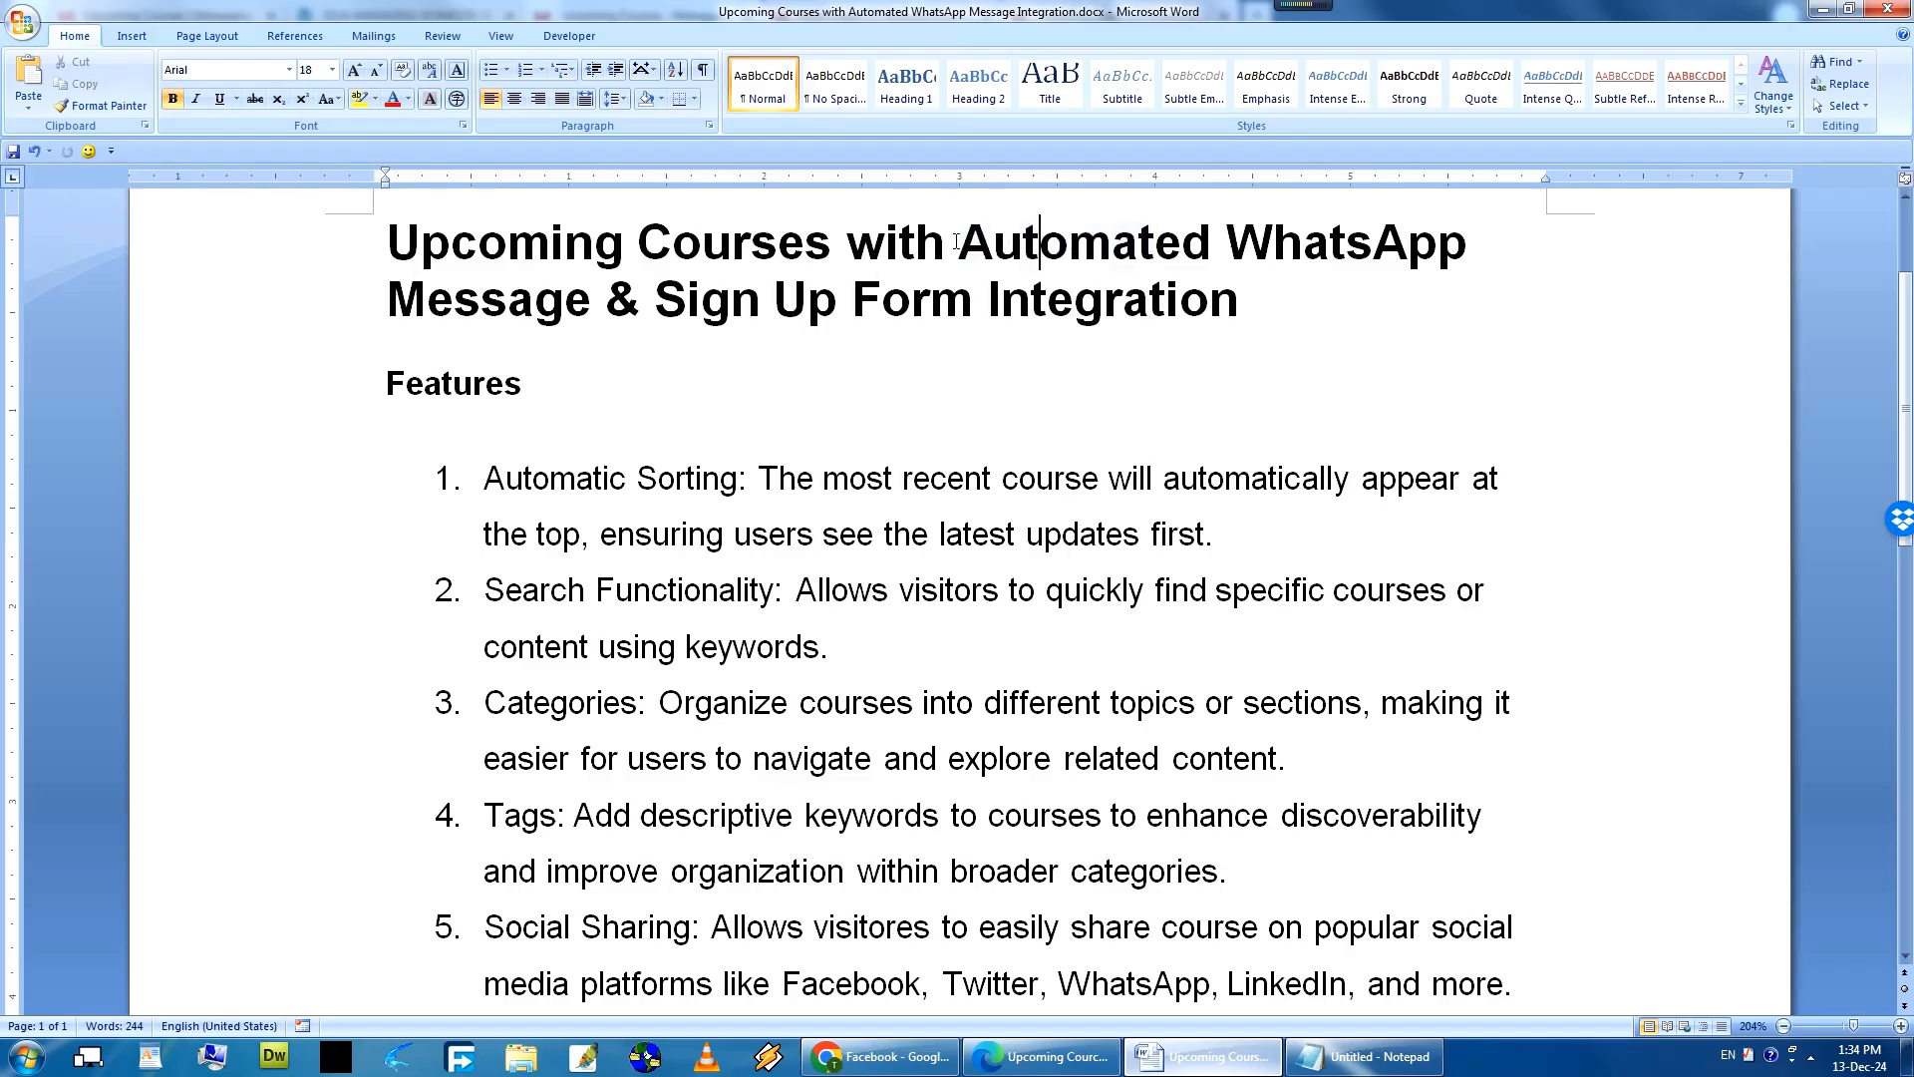
{"action": "left_click_drag", "start_coordinate": [959, 242], "coordinate": [595, 299]}
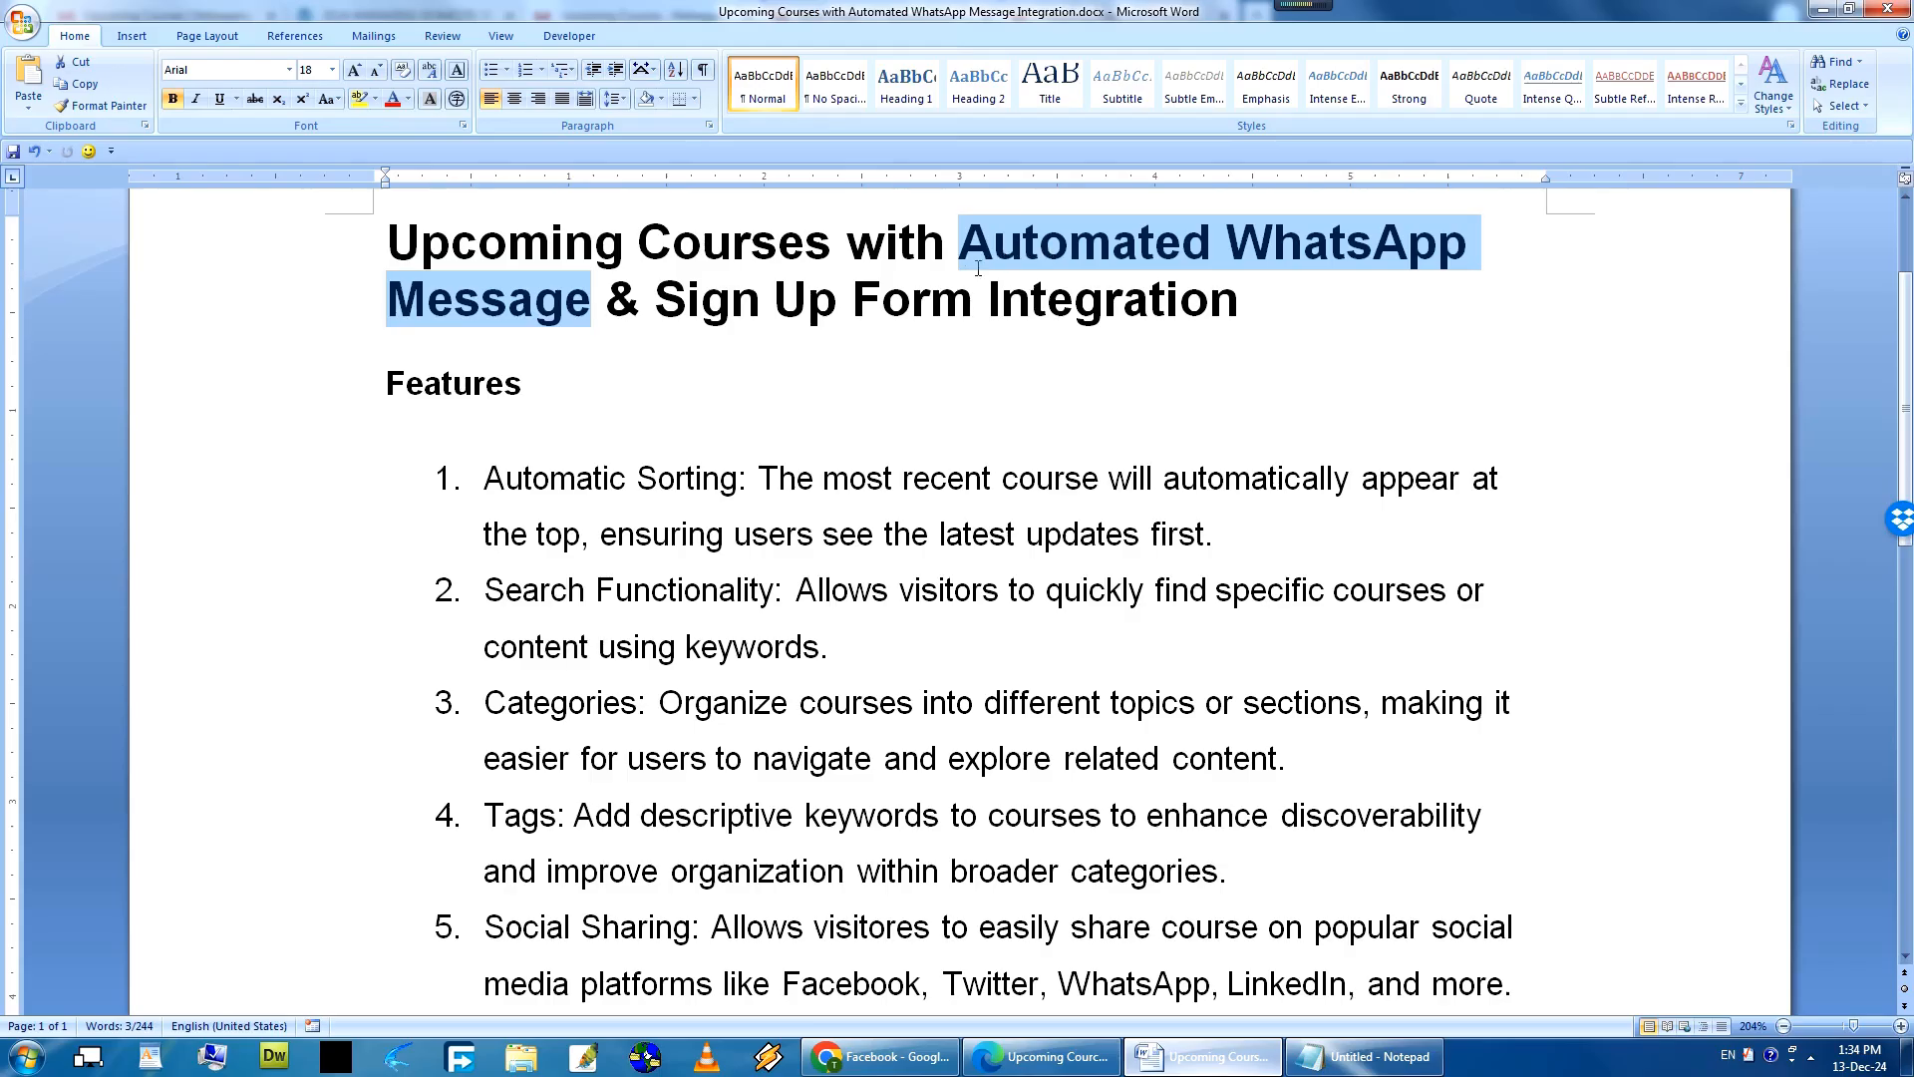
{"action": "left_click_drag", "start_coordinate": [658, 301], "coordinate": [1131, 315]}
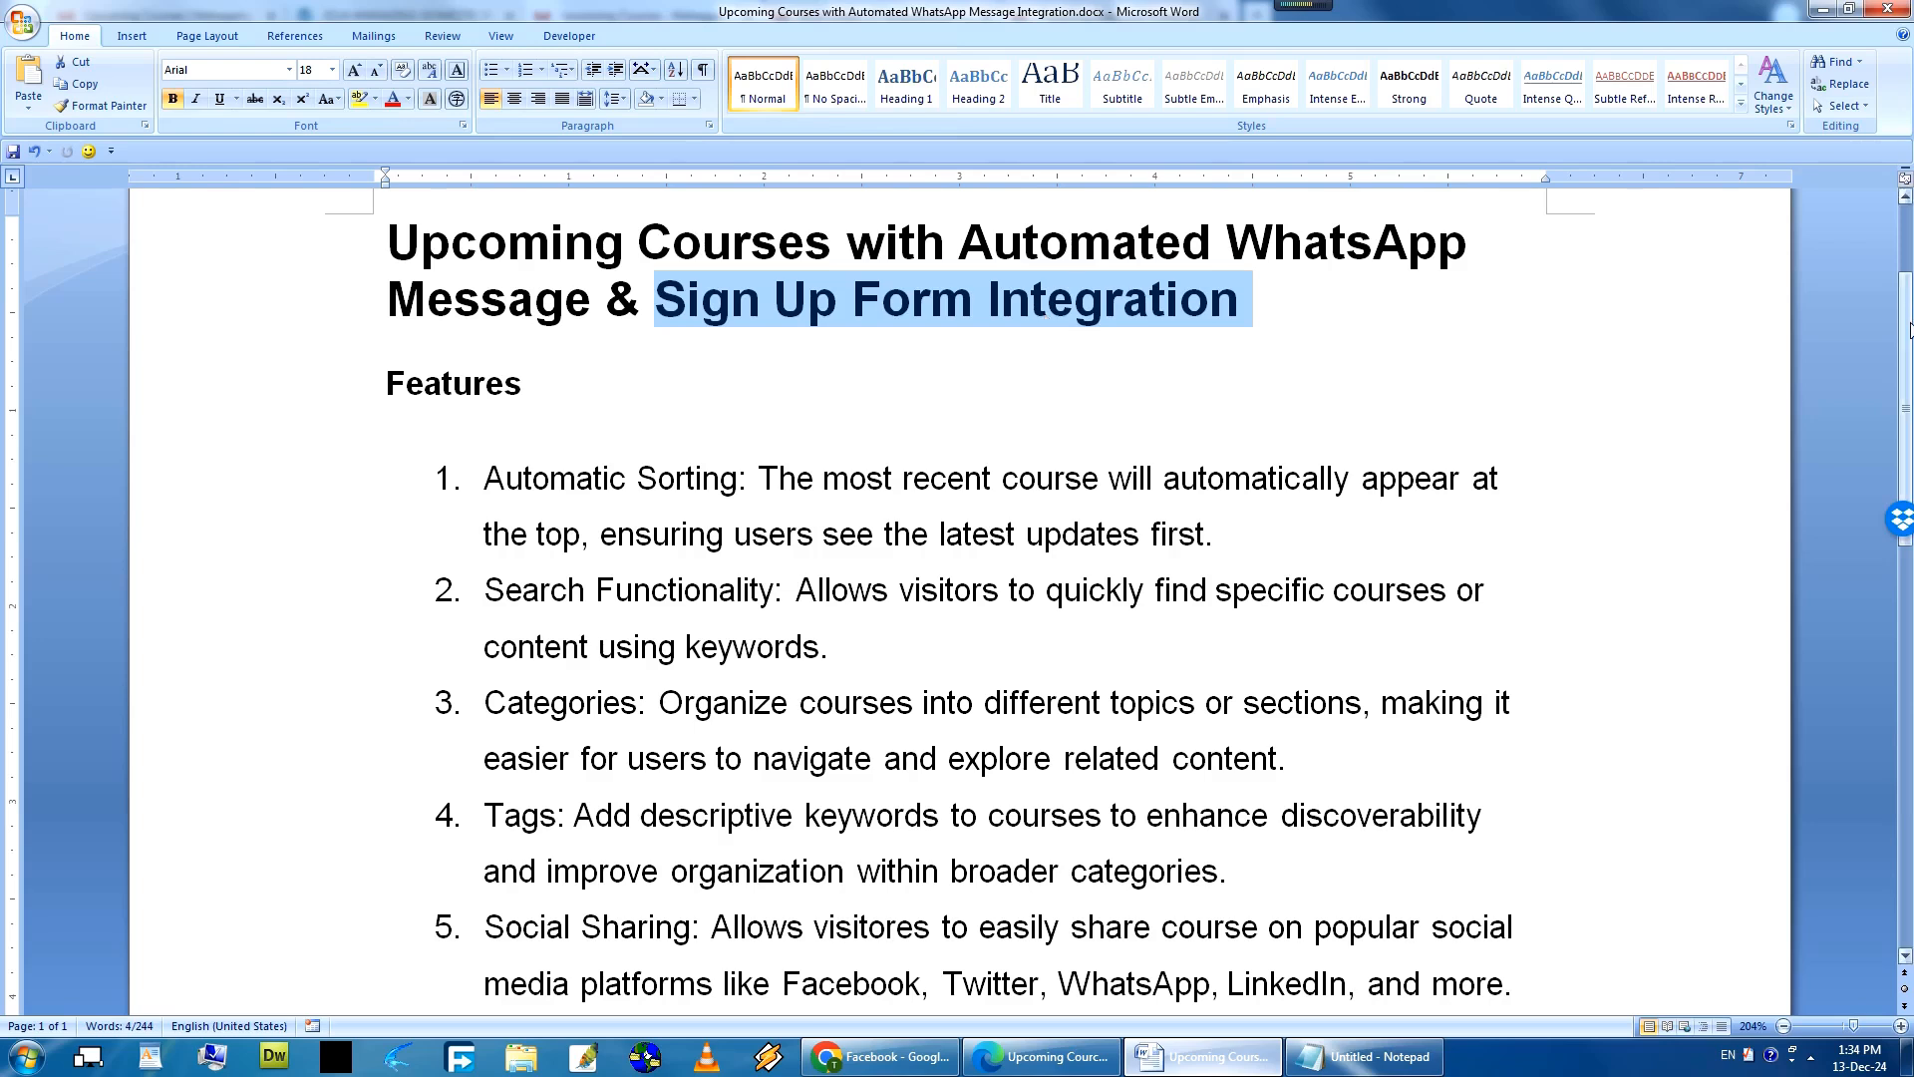
Read the Automatic Sorting feature, highlighting its name, "The most recent course" and "ensuring users see the latest updates first".
{"action": "scroll", "coordinate": [1906, 391], "scroll_direction": "down", "scroll_amount": 1}
{"action": "left_click_drag", "start_coordinate": [1906, 391], "coordinate": [1905, 384]}
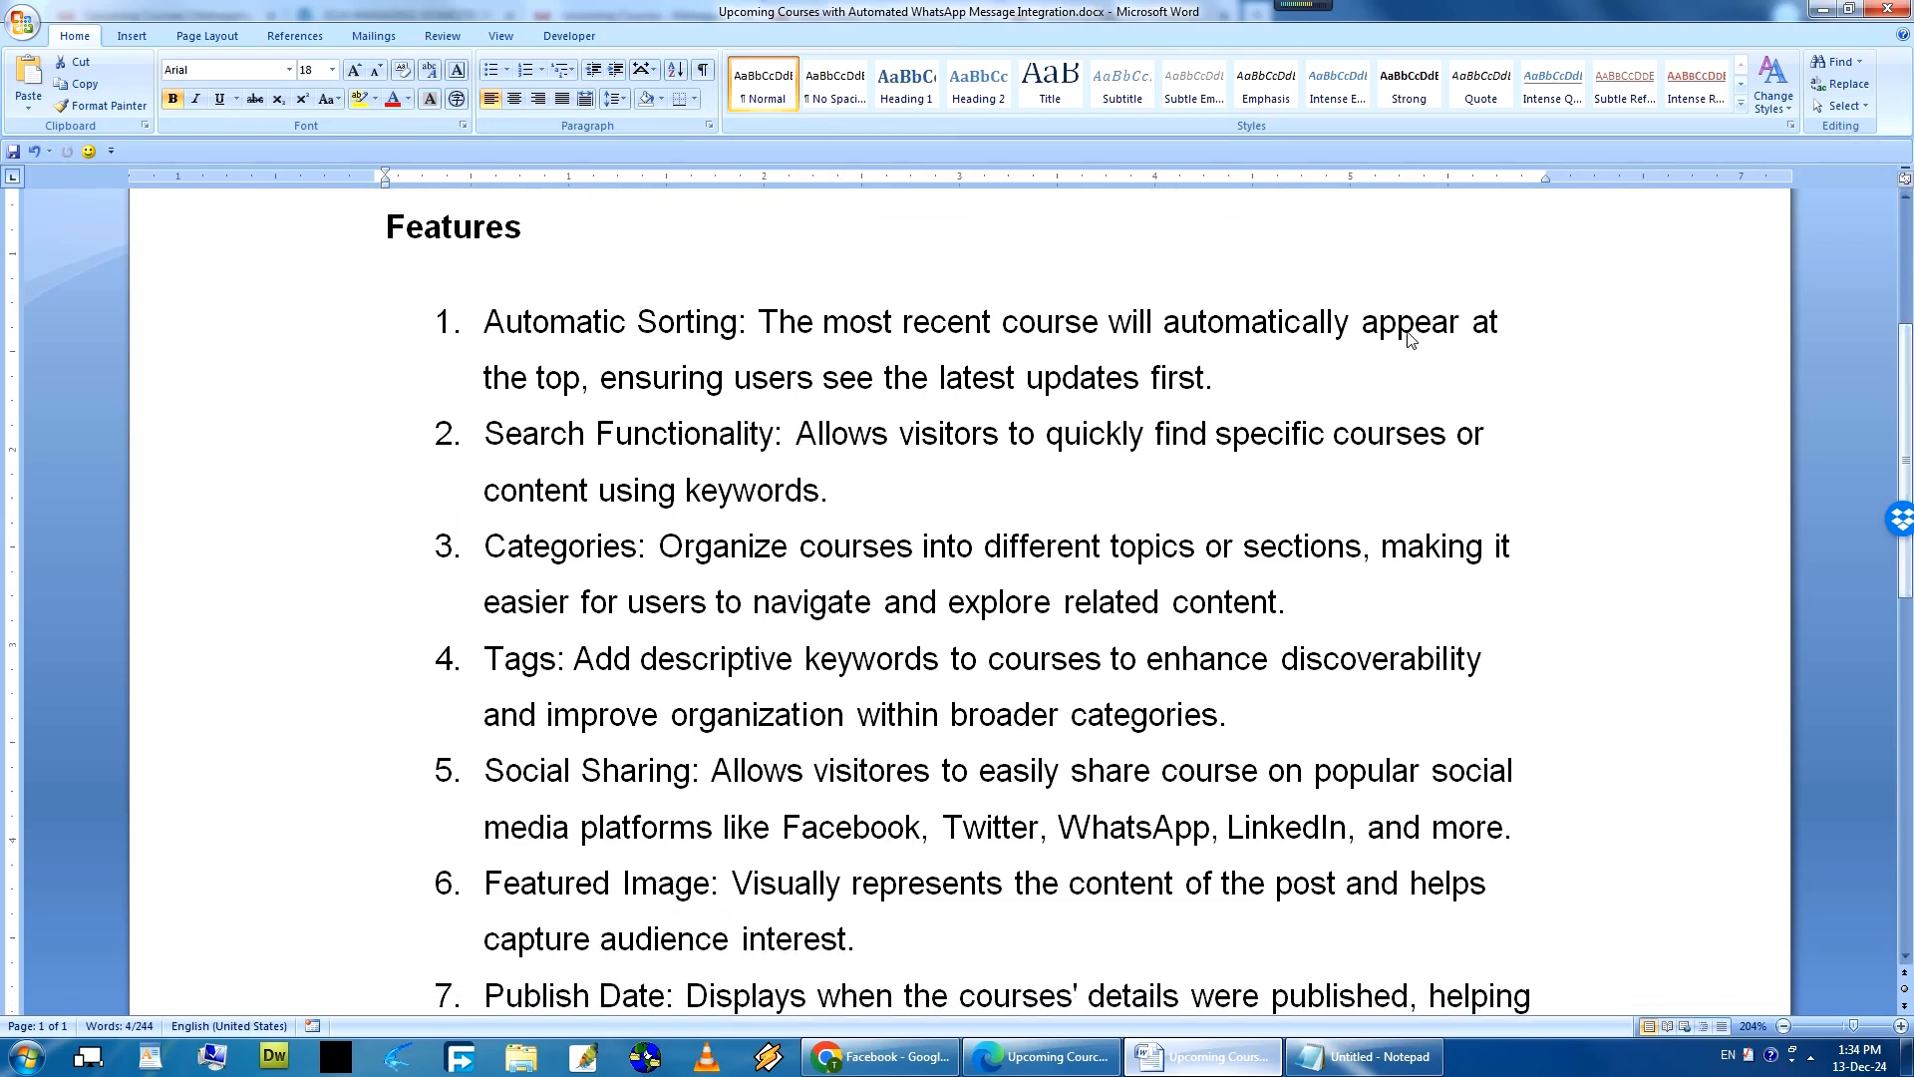
{"action": "left_click_drag", "start_coordinate": [496, 321], "coordinate": [728, 324]}
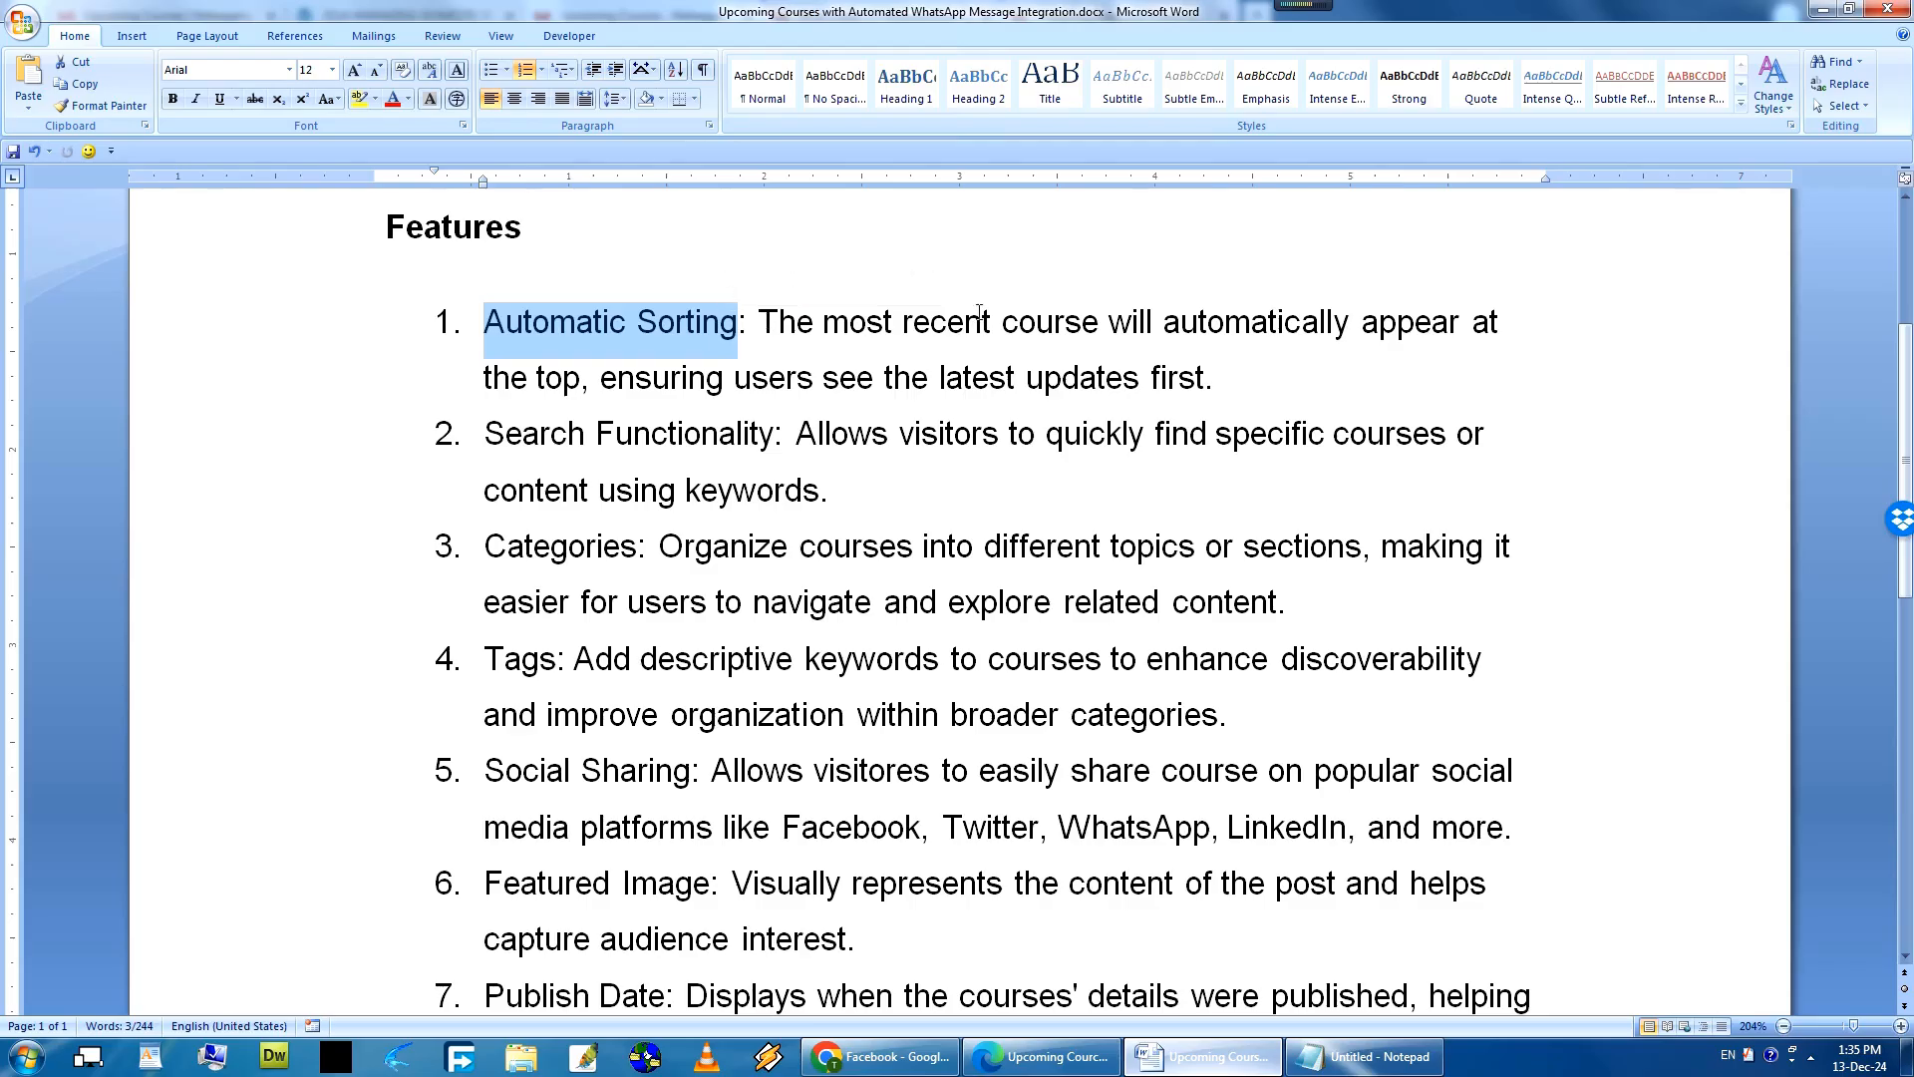
{"action": "left_click", "coordinate": [843, 588]}
{"action": "left_click_drag", "start_coordinate": [777, 329], "coordinate": [1058, 340]}
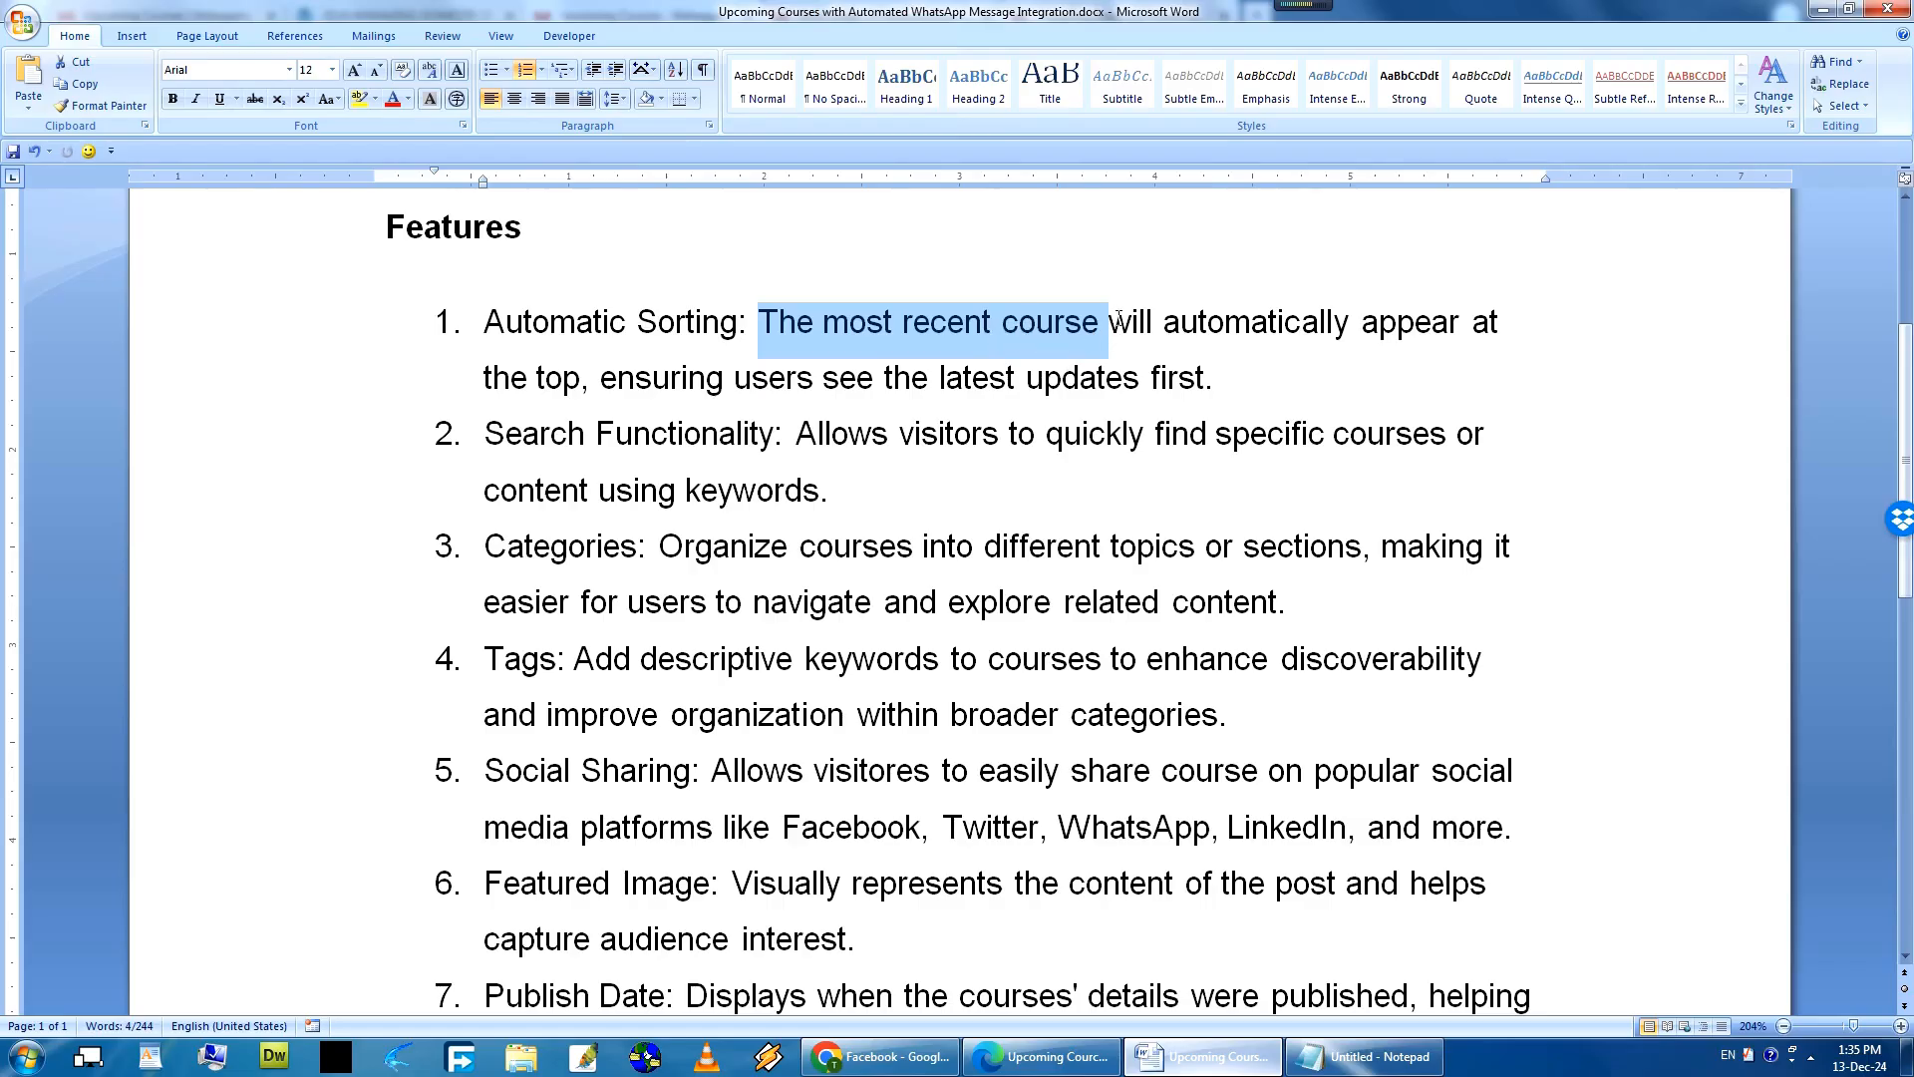
{"action": "left_click_drag", "start_coordinate": [484, 379], "coordinate": [1200, 404]}
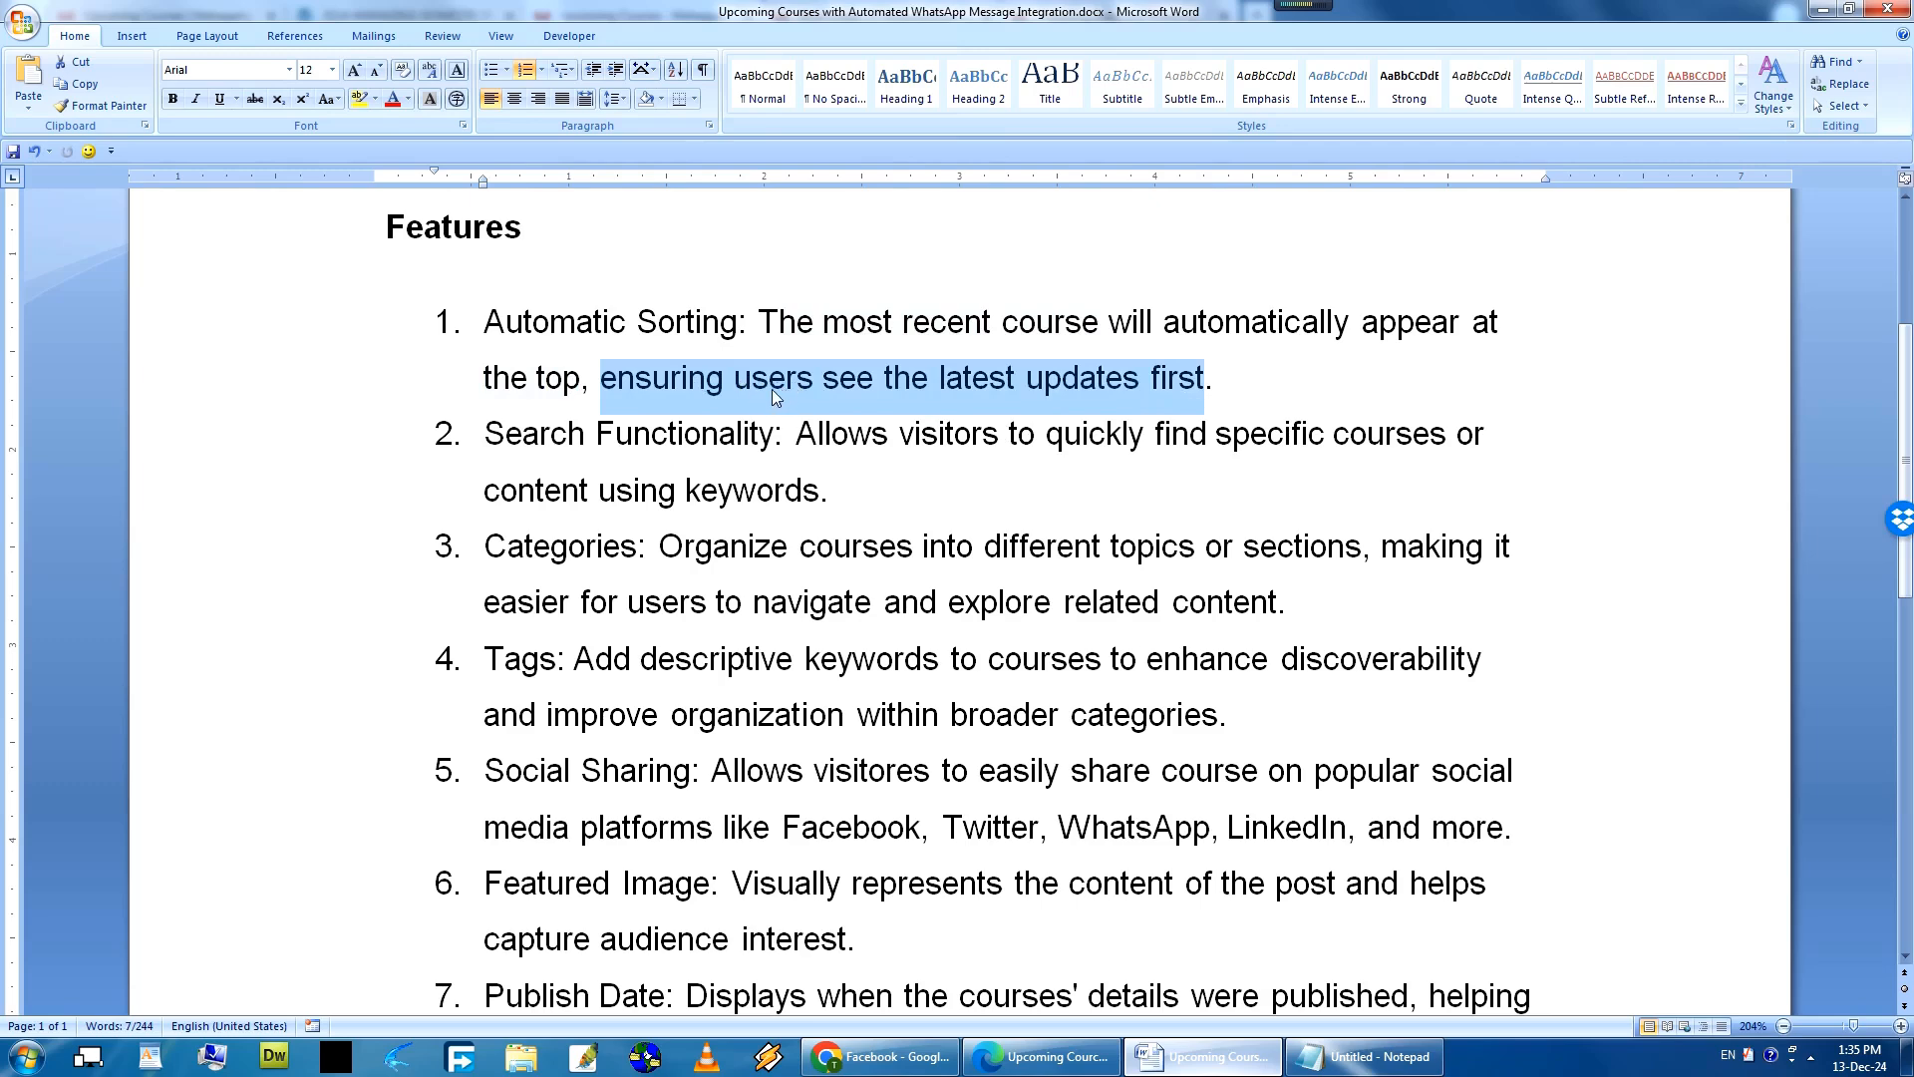
{"action": "left_click", "coordinate": [1109, 389]}
{"action": "left_click_drag", "start_coordinate": [1028, 384], "coordinate": [1123, 384]}
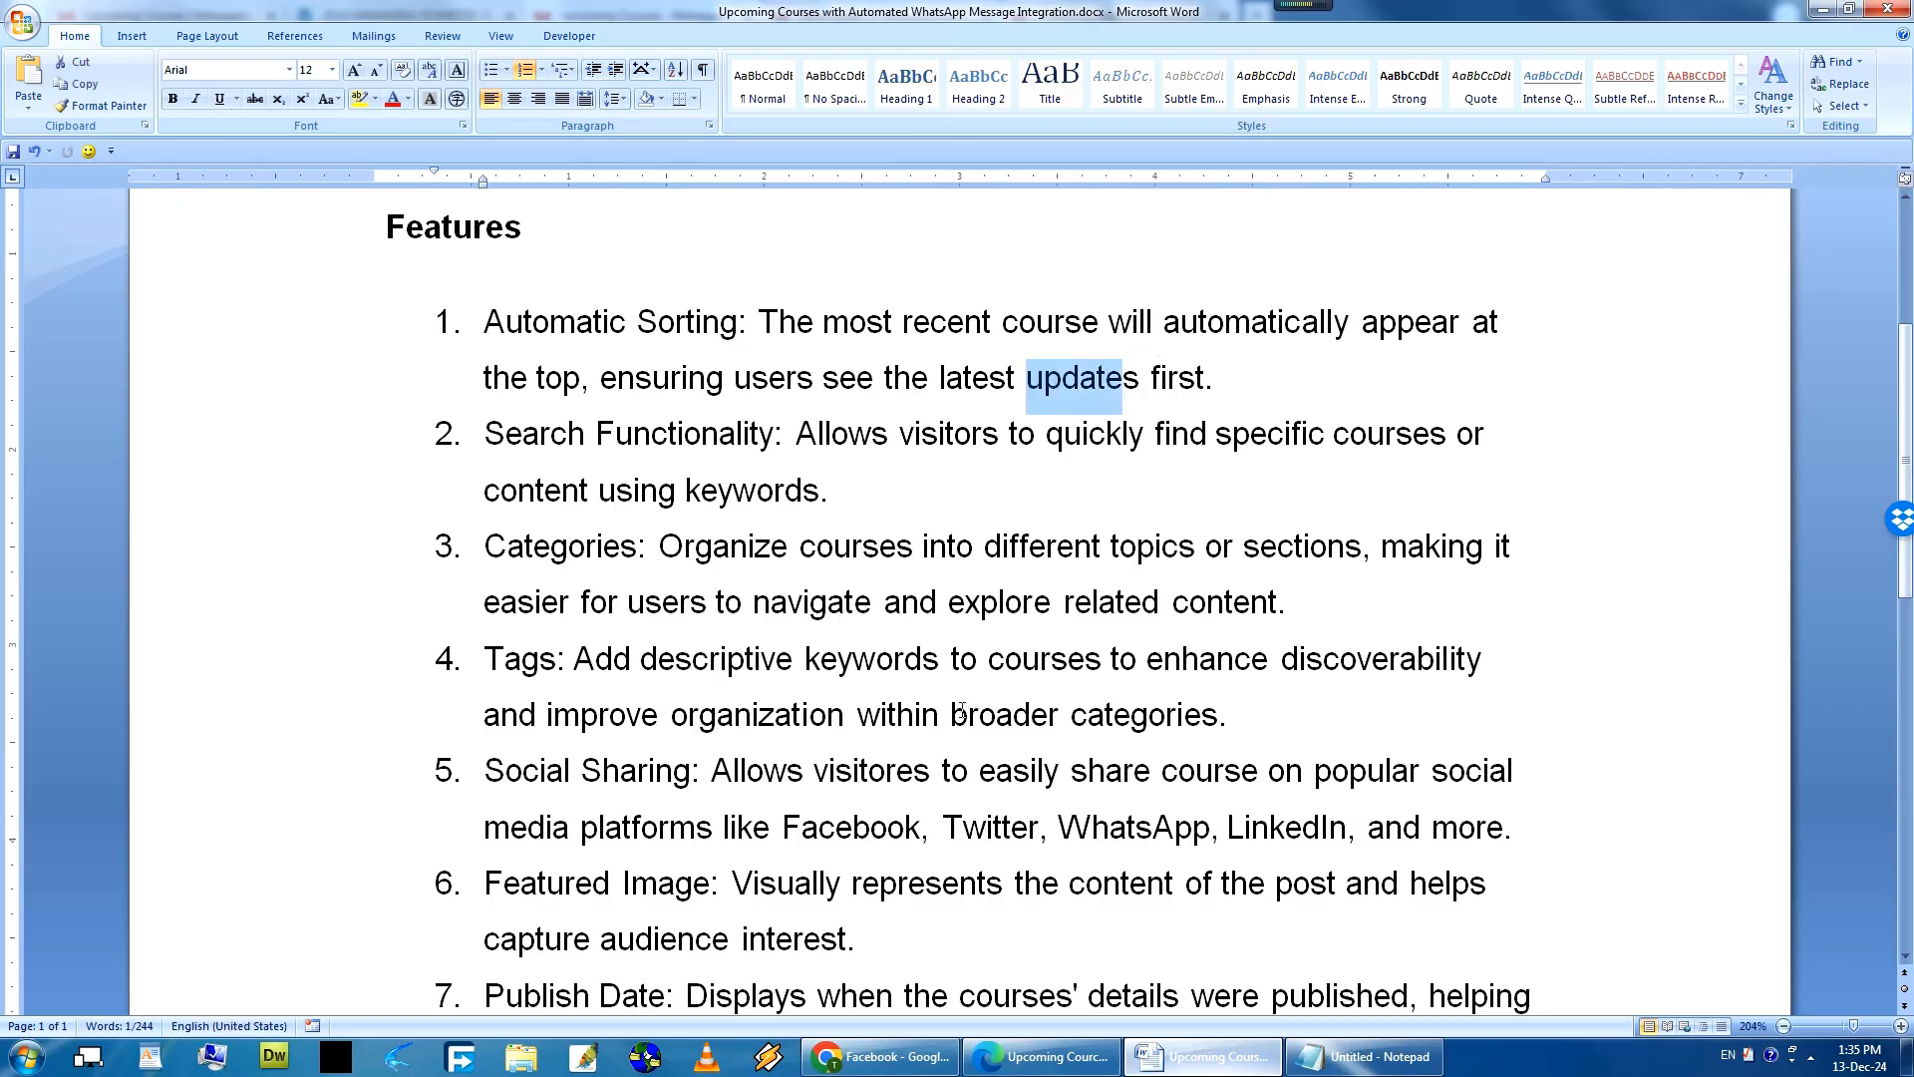
Switch to the Edge browser and examine the order and layout of the course cards on the Upcoming Courses page.
{"action": "left_click", "coordinate": [898, 1061]}
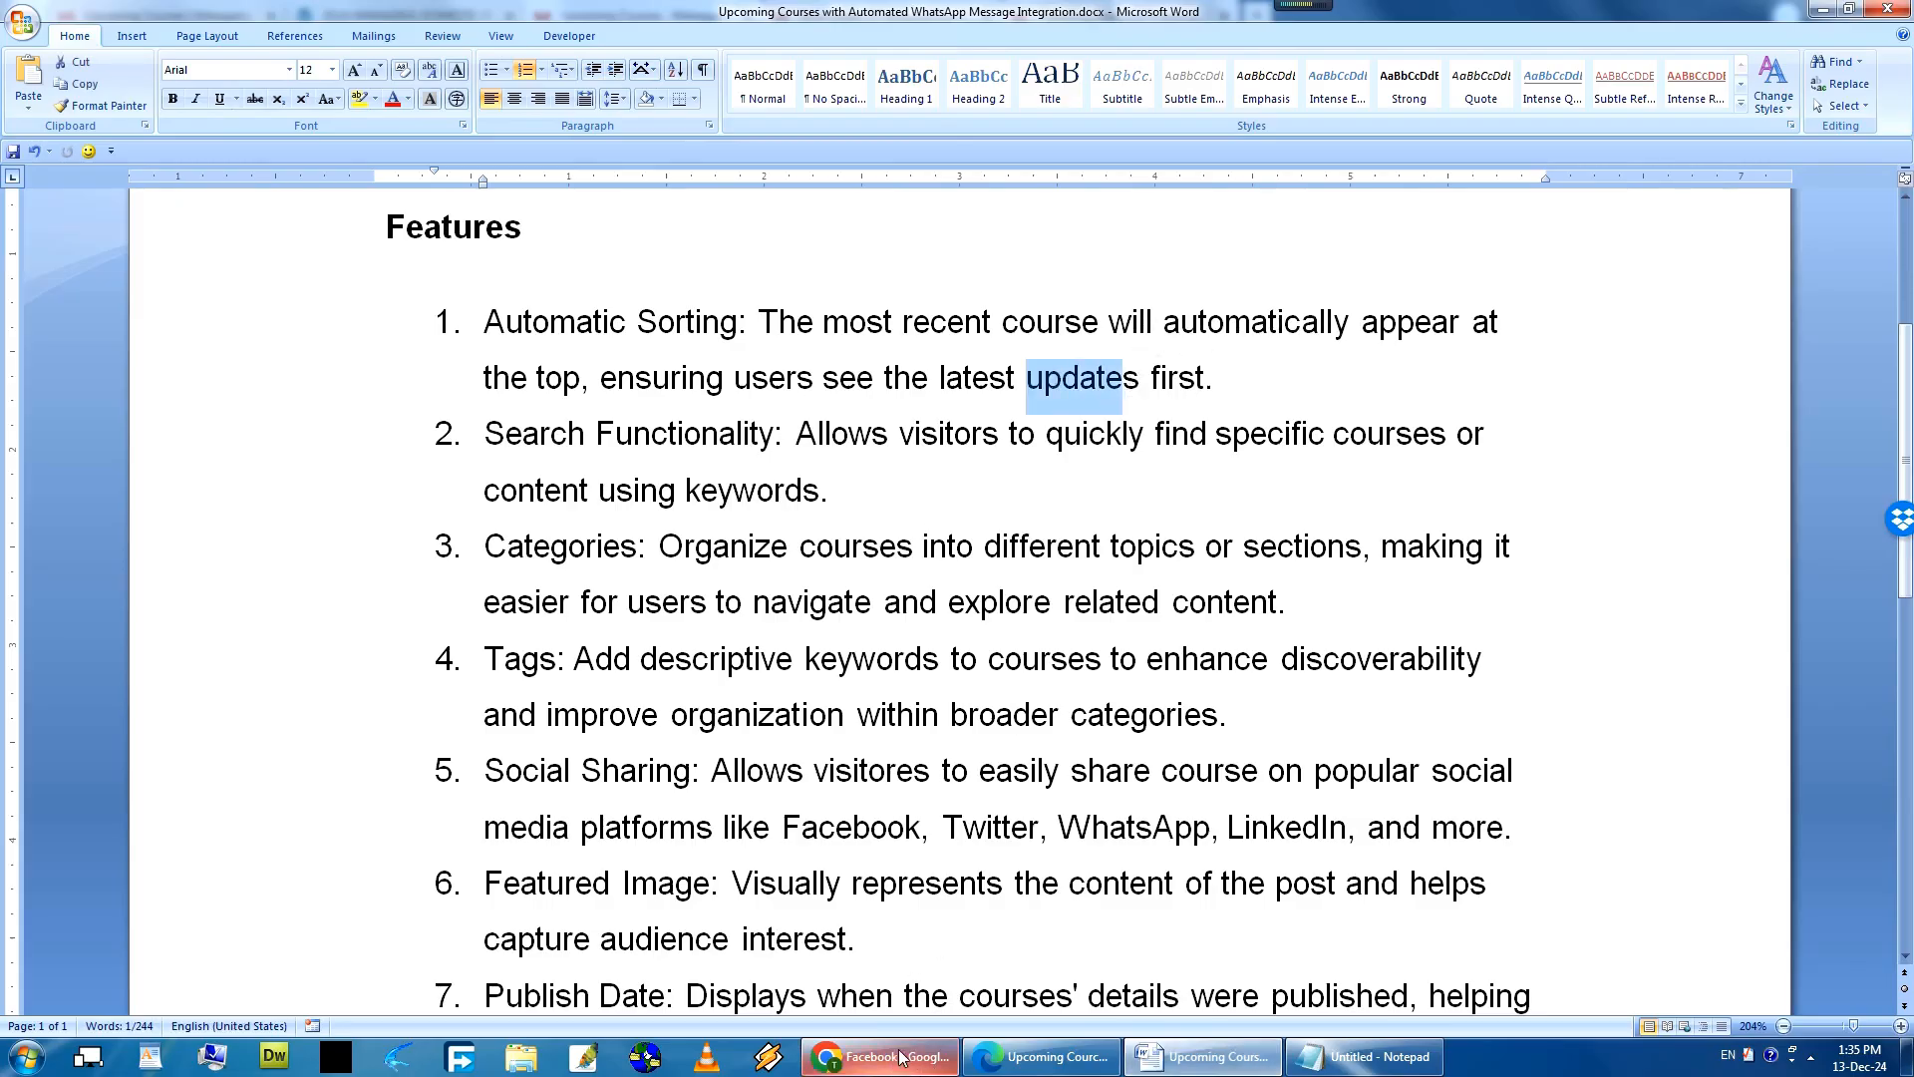
{"action": "left_click", "coordinate": [1042, 1057]}
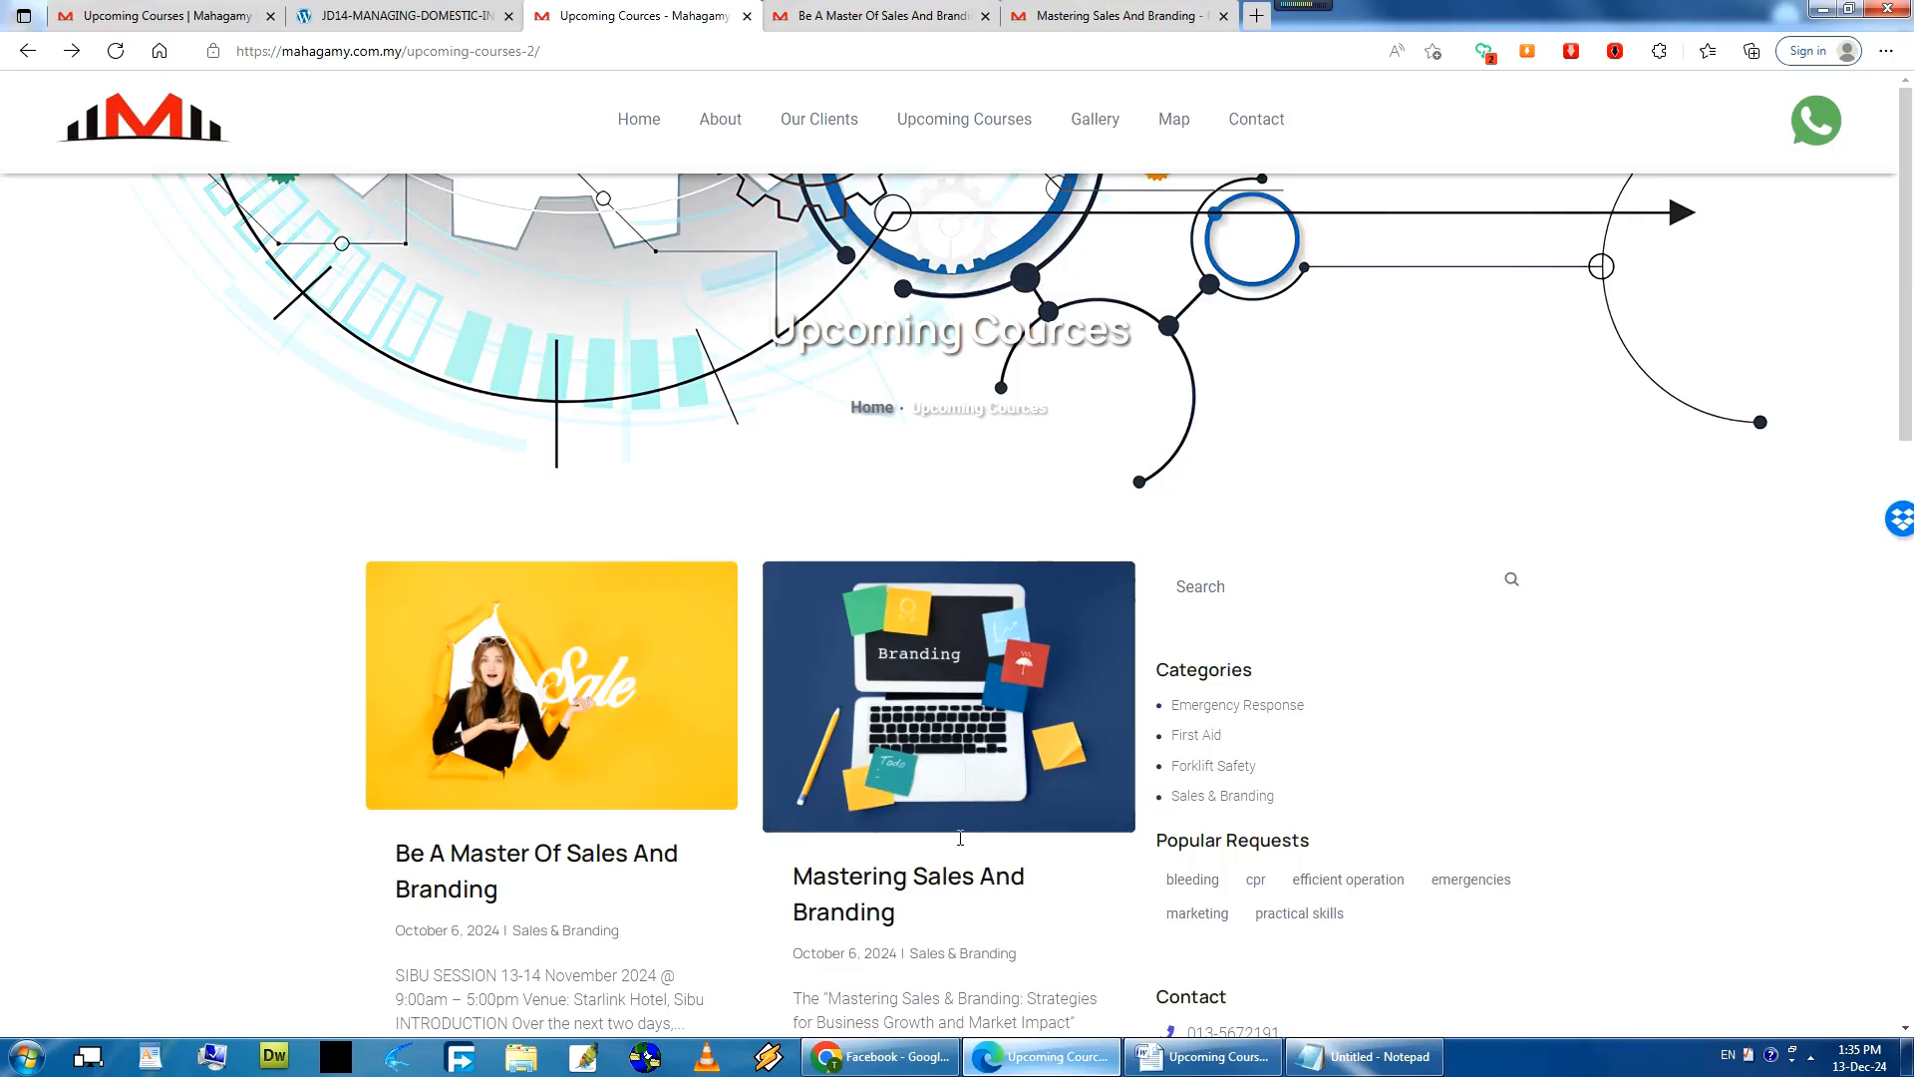
{"action": "scroll", "coordinate": [414, 613], "scroll_direction": "down", "scroll_amount": 3}
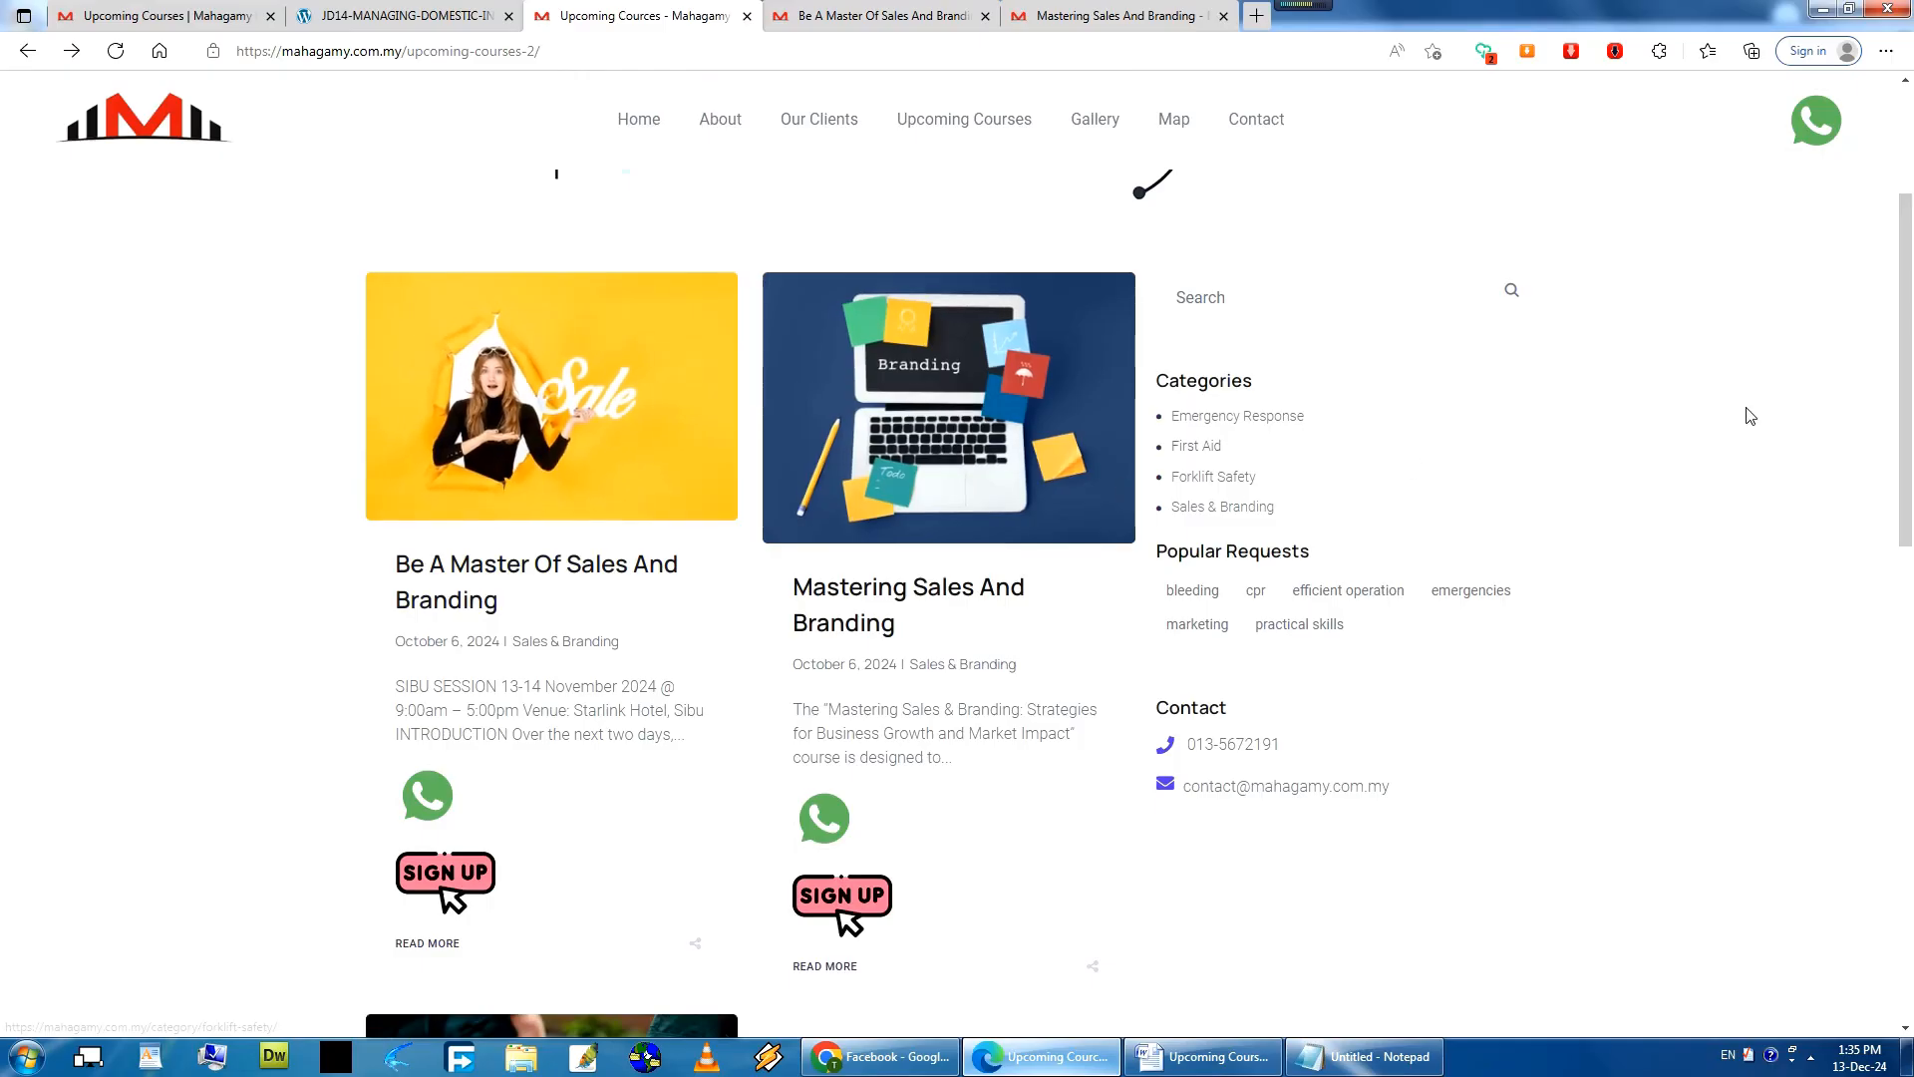
{"action": "scroll", "coordinate": [1456, 468], "scroll_direction": "up", "scroll_amount": 3}
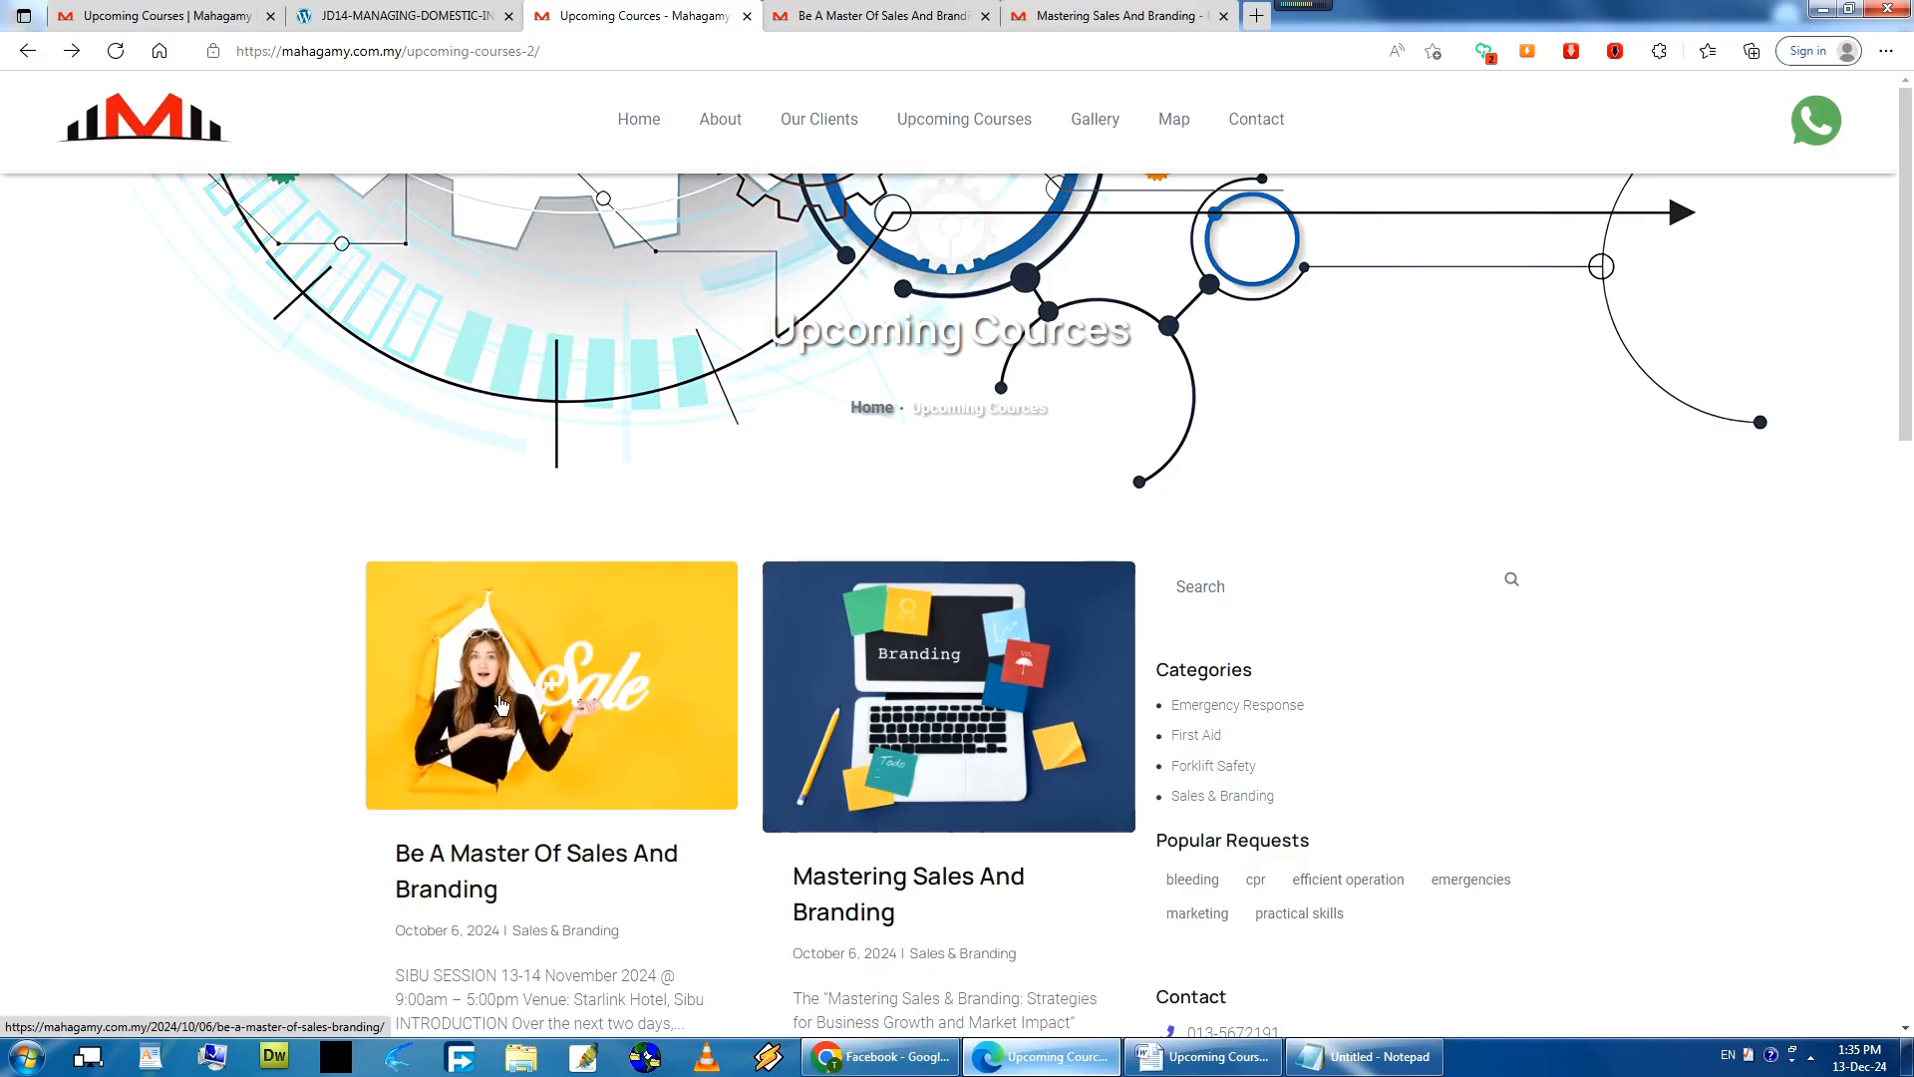
{"action": "scroll", "coordinate": [1881, 385], "scroll_direction": "down", "scroll_amount": 3}
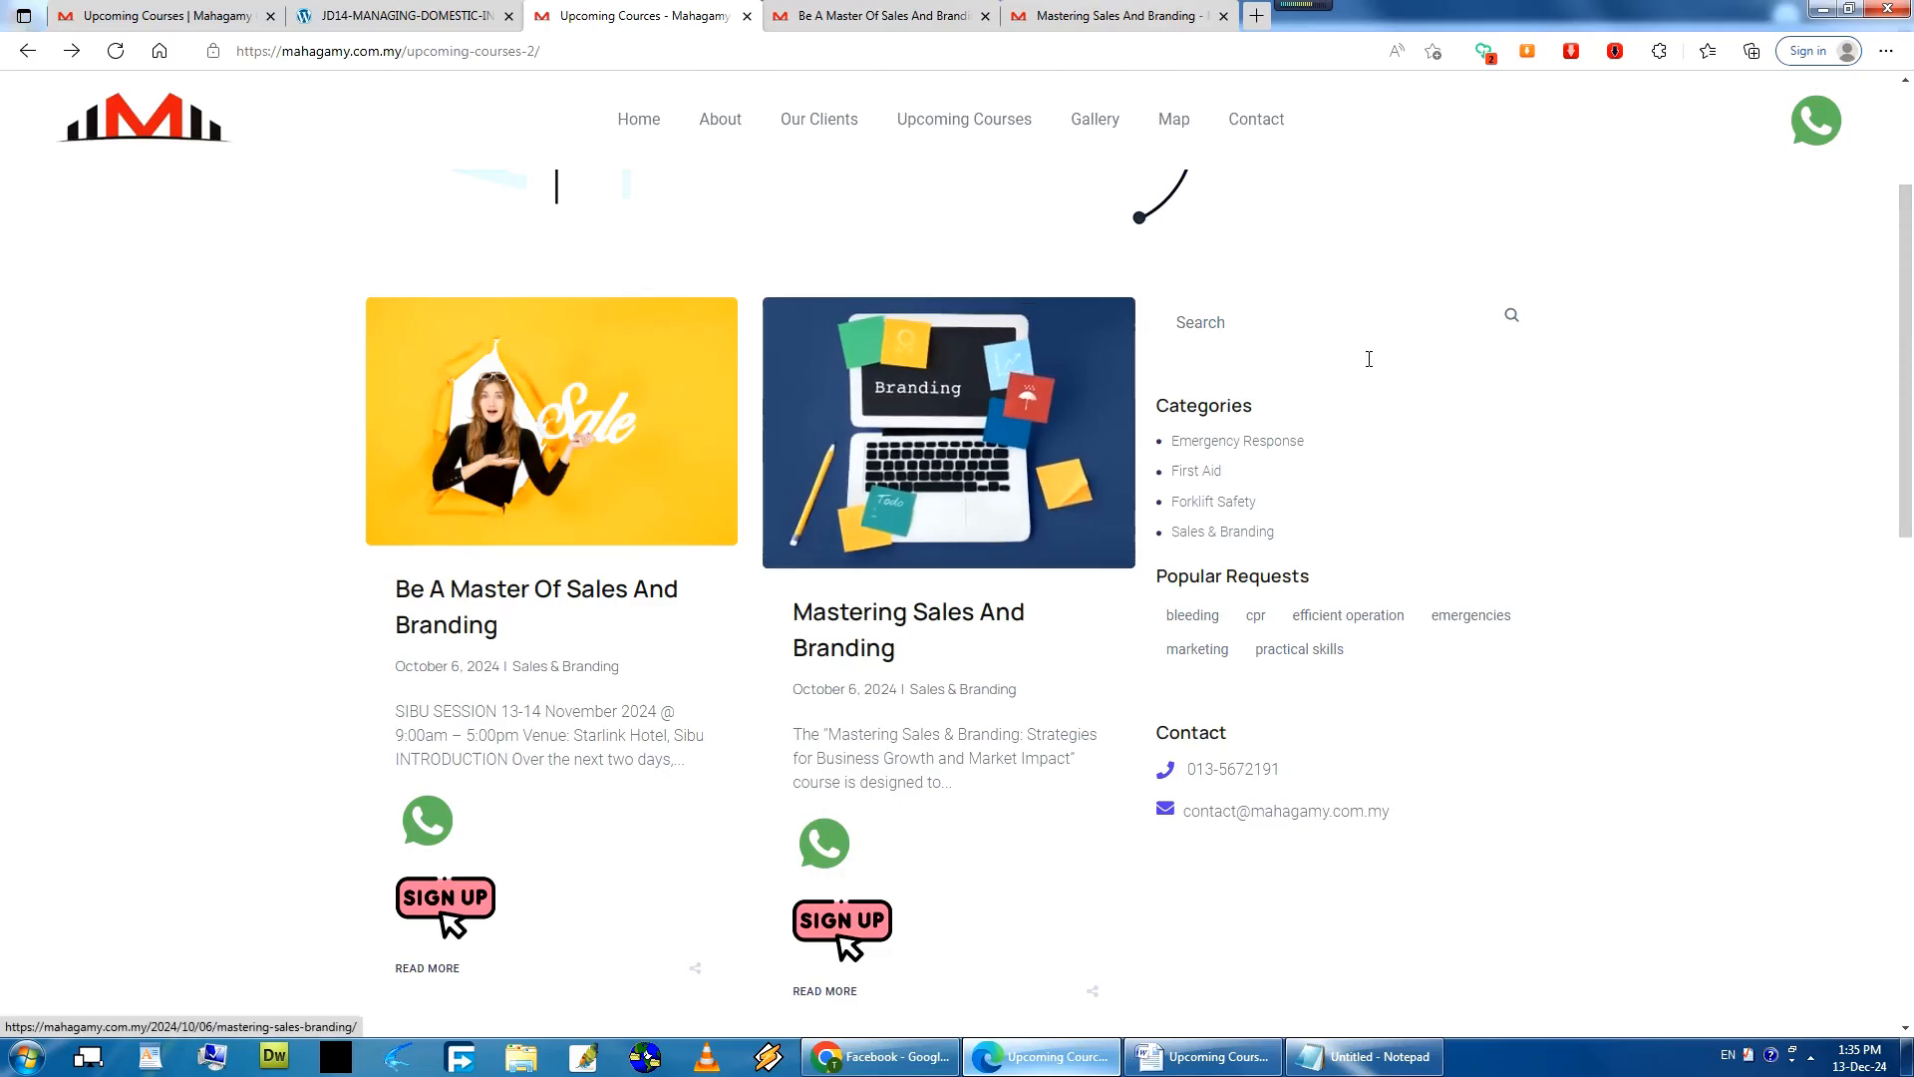
Open the Emergency Response category in a new tab, view its archive page and return to the Upcoming Courses page.
{"action": "right_click", "coordinate": [1204, 448]}
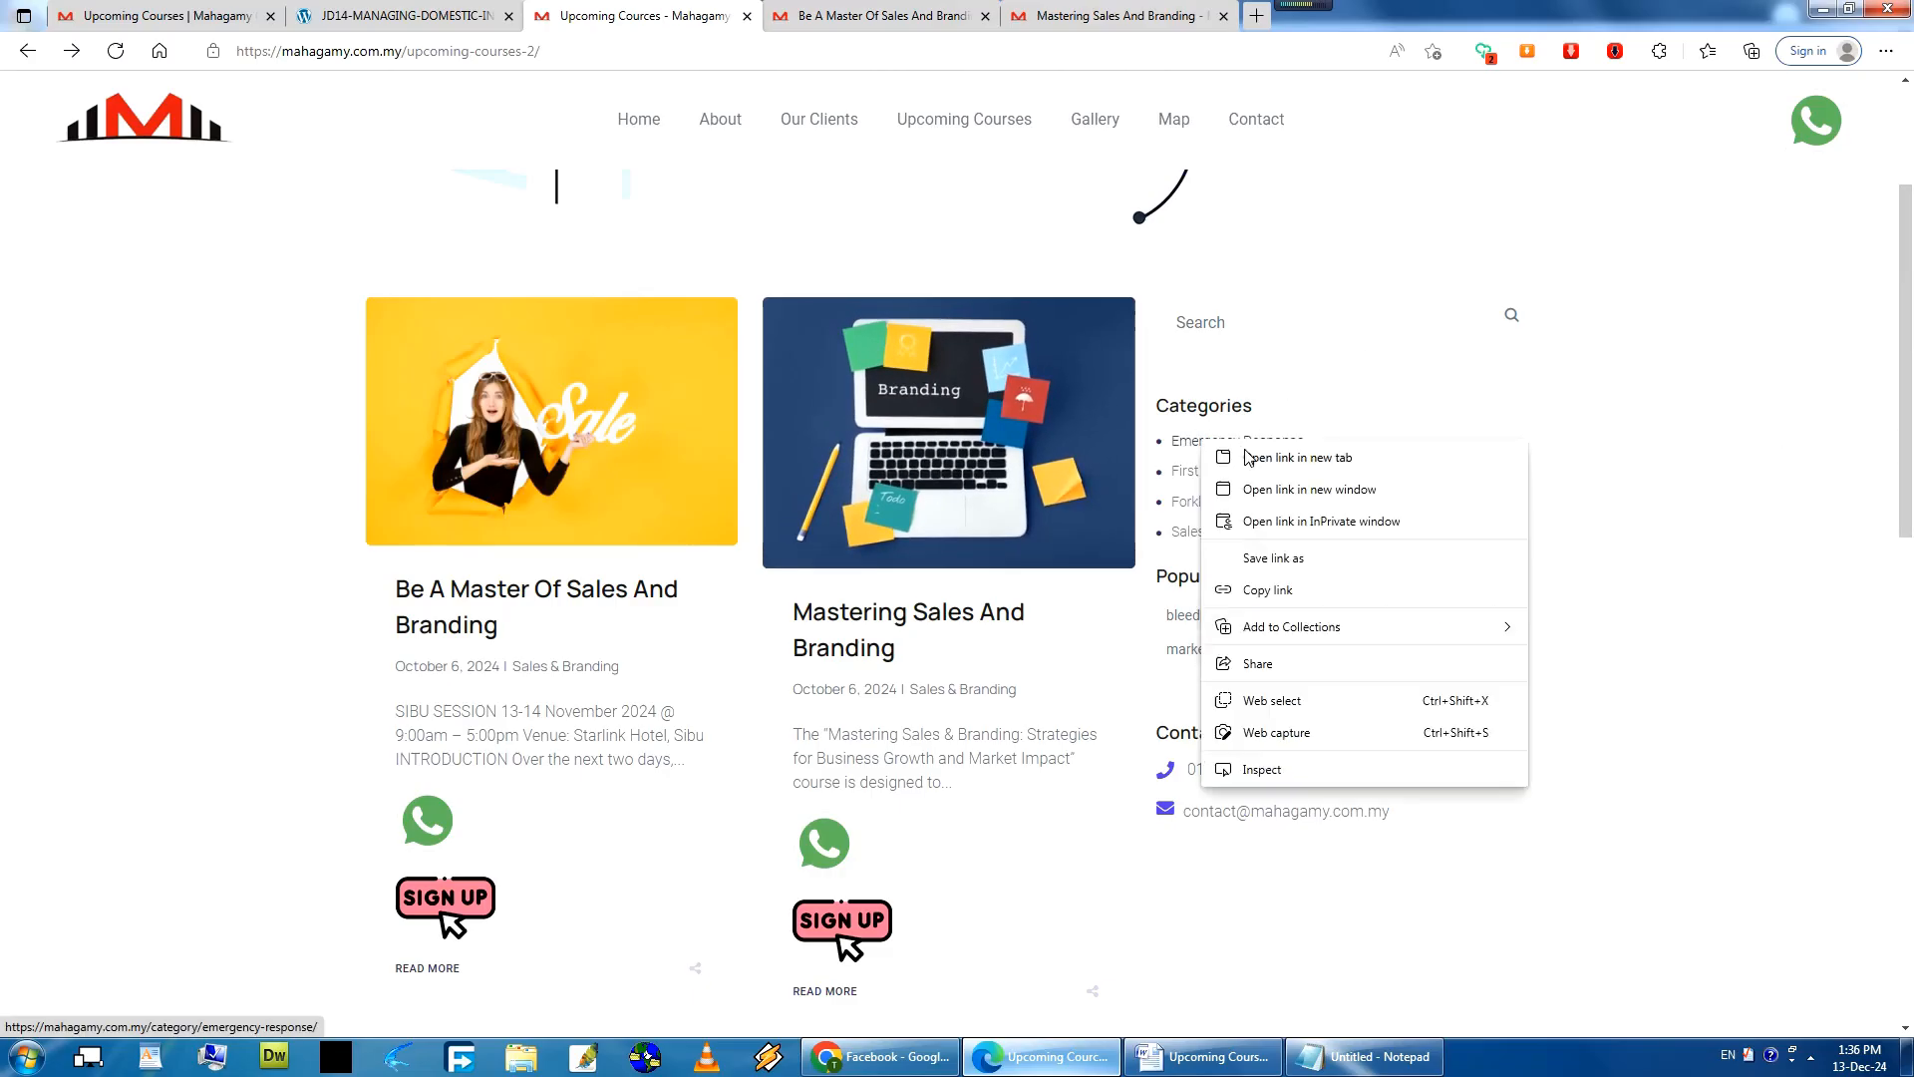
{"action": "left_click", "coordinate": [1256, 453]}
{"action": "left_click", "coordinate": [867, 18]}
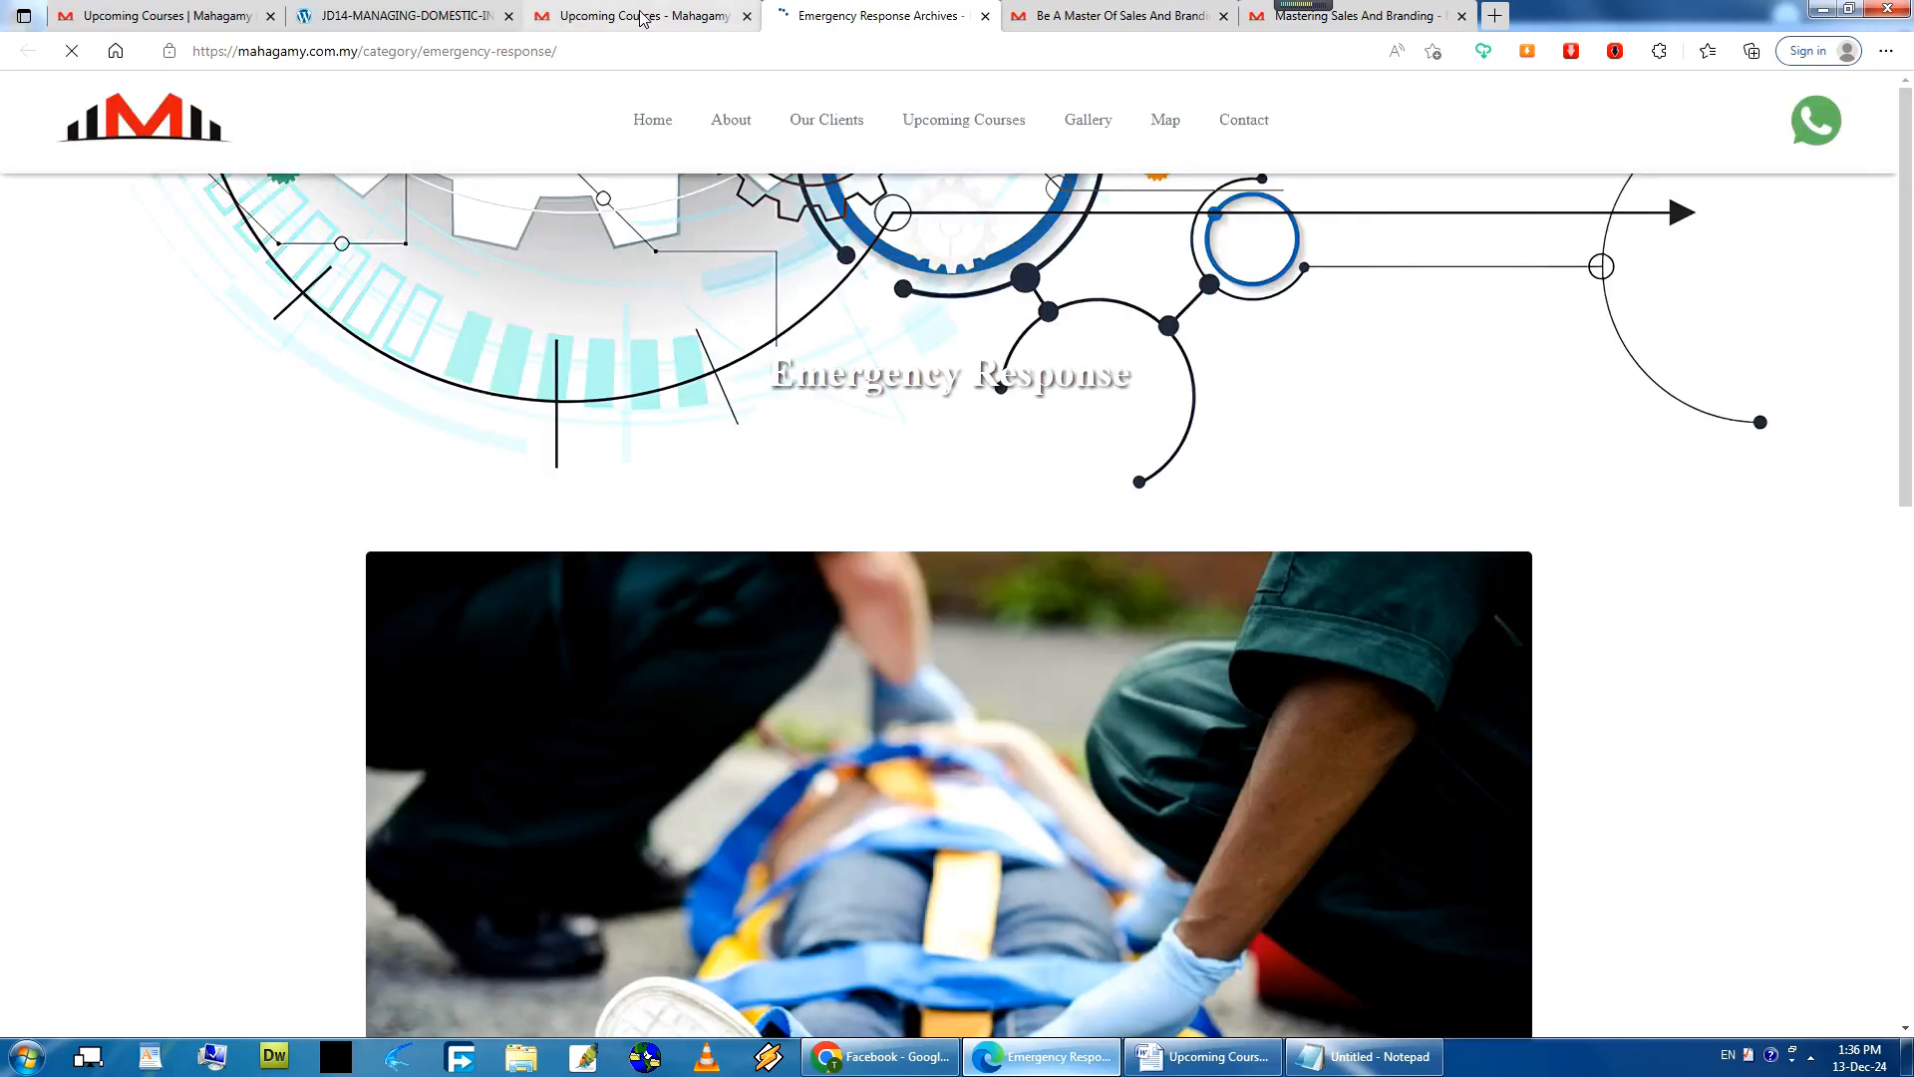
{"action": "key", "text": "ctrl+shift+Tab"}
{"action": "left_click", "coordinate": [914, 14]}
{"action": "left_click_drag", "start_coordinate": [1897, 207], "coordinate": [1897, 291]}
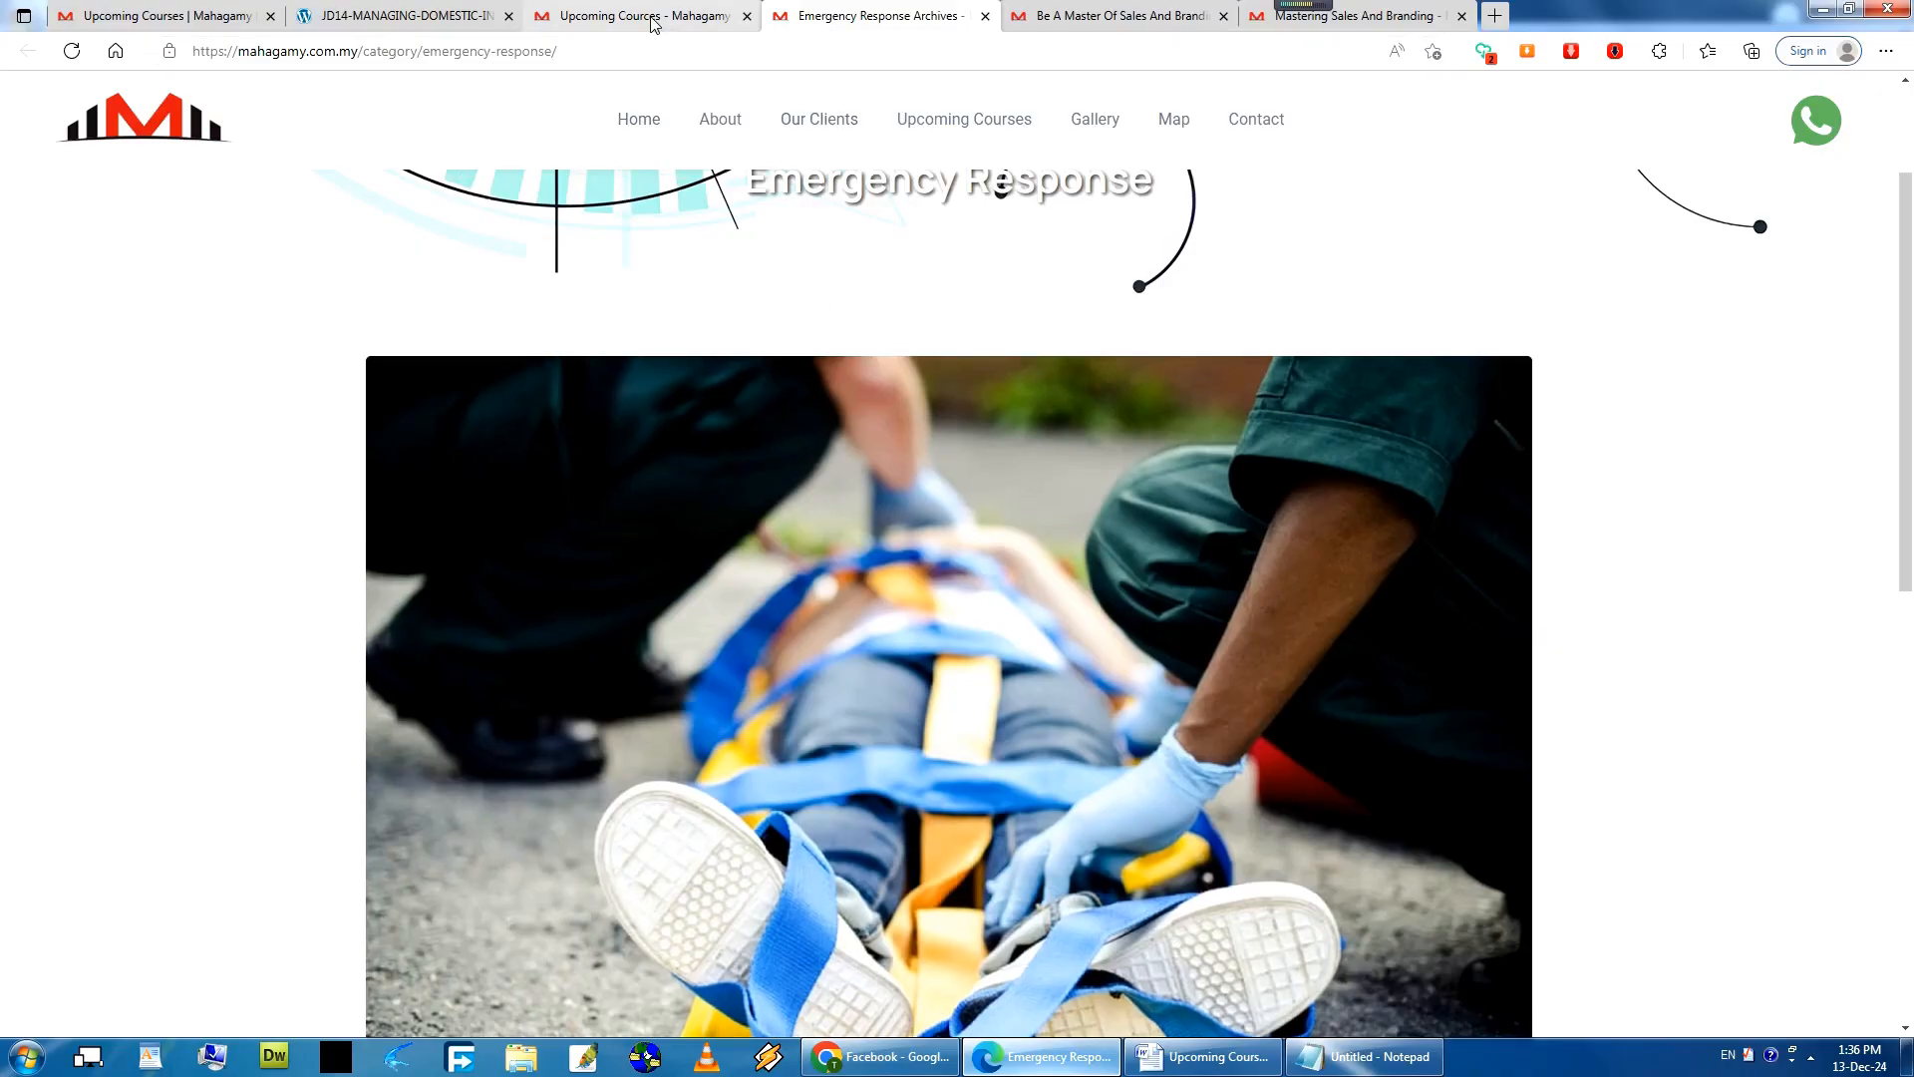
{"action": "key", "text": "ctrl+shift+Tab"}
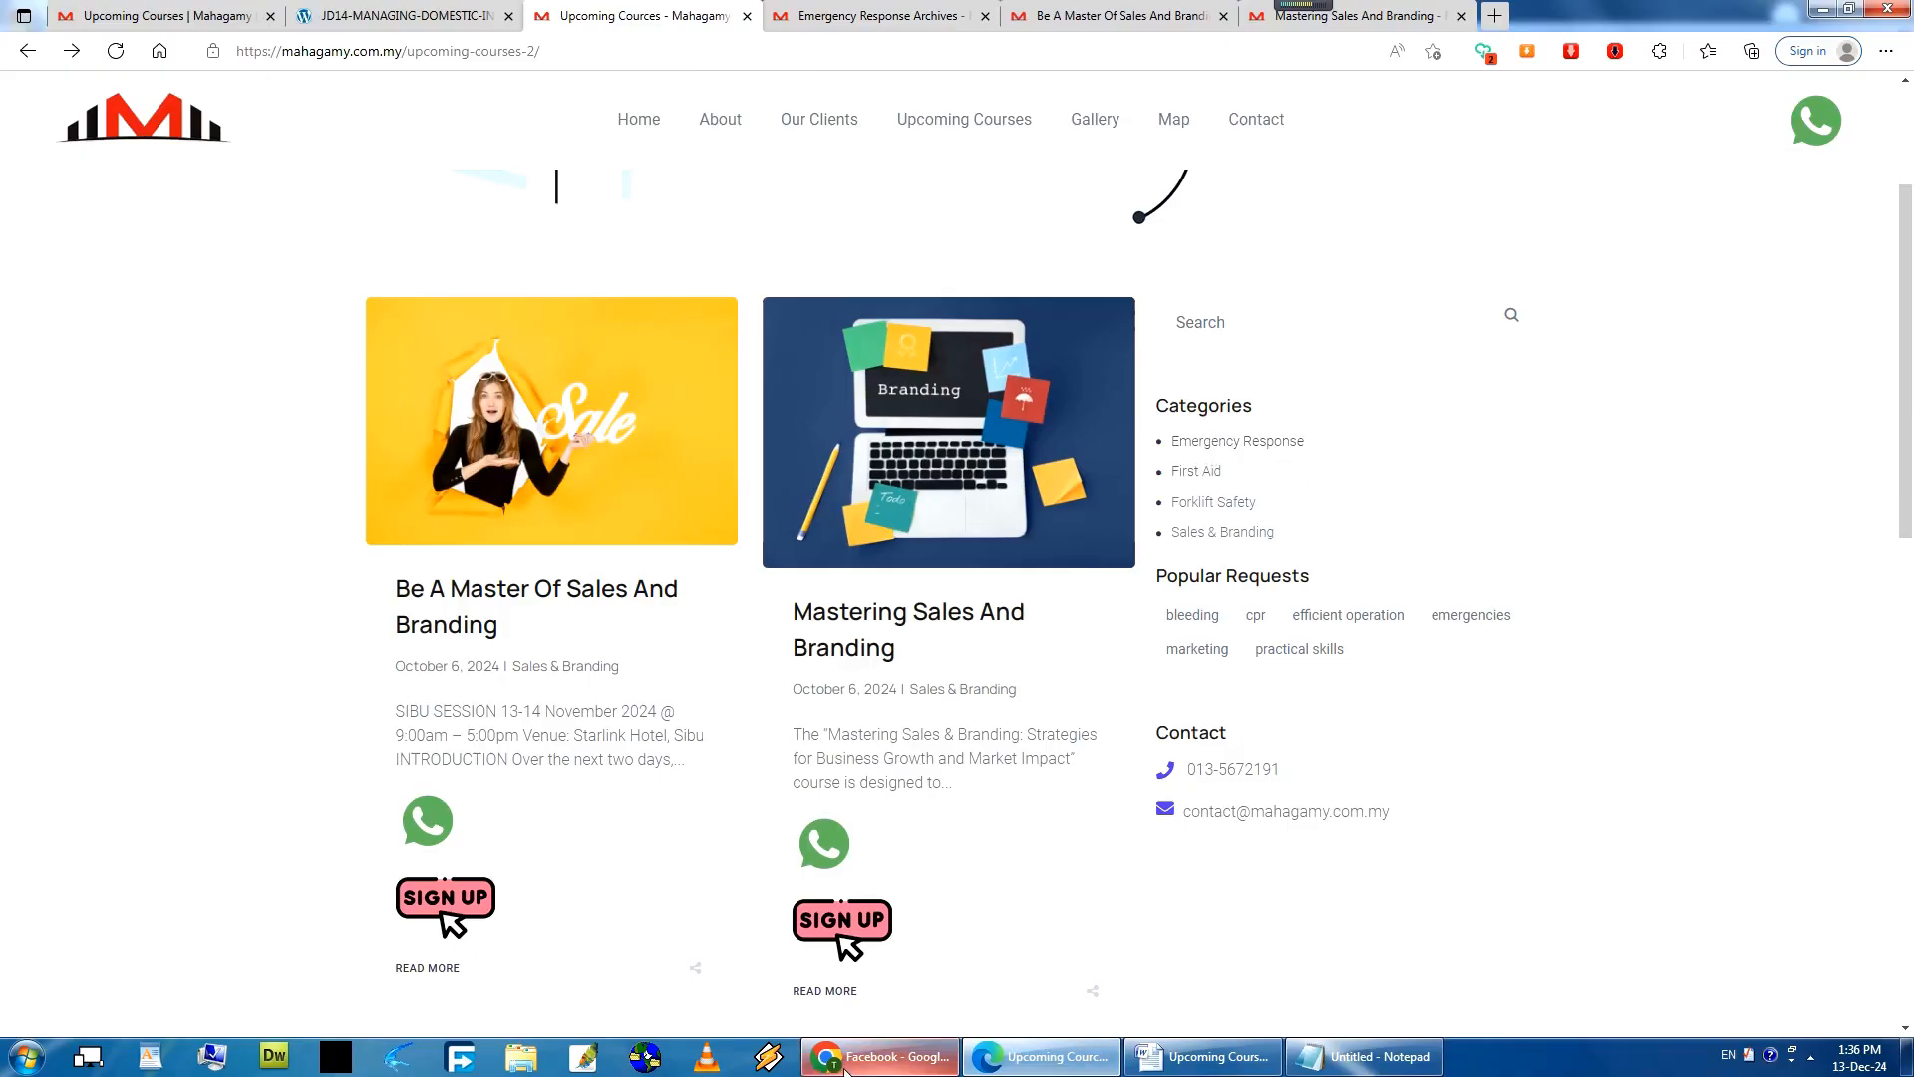
Switch to Chrome and review the draft post "A Guide to Efficient and Effective Action", including its category, tags and featured image.
{"action": "left_click", "coordinate": [878, 1056]}
{"action": "left_click", "coordinate": [128, 17]}
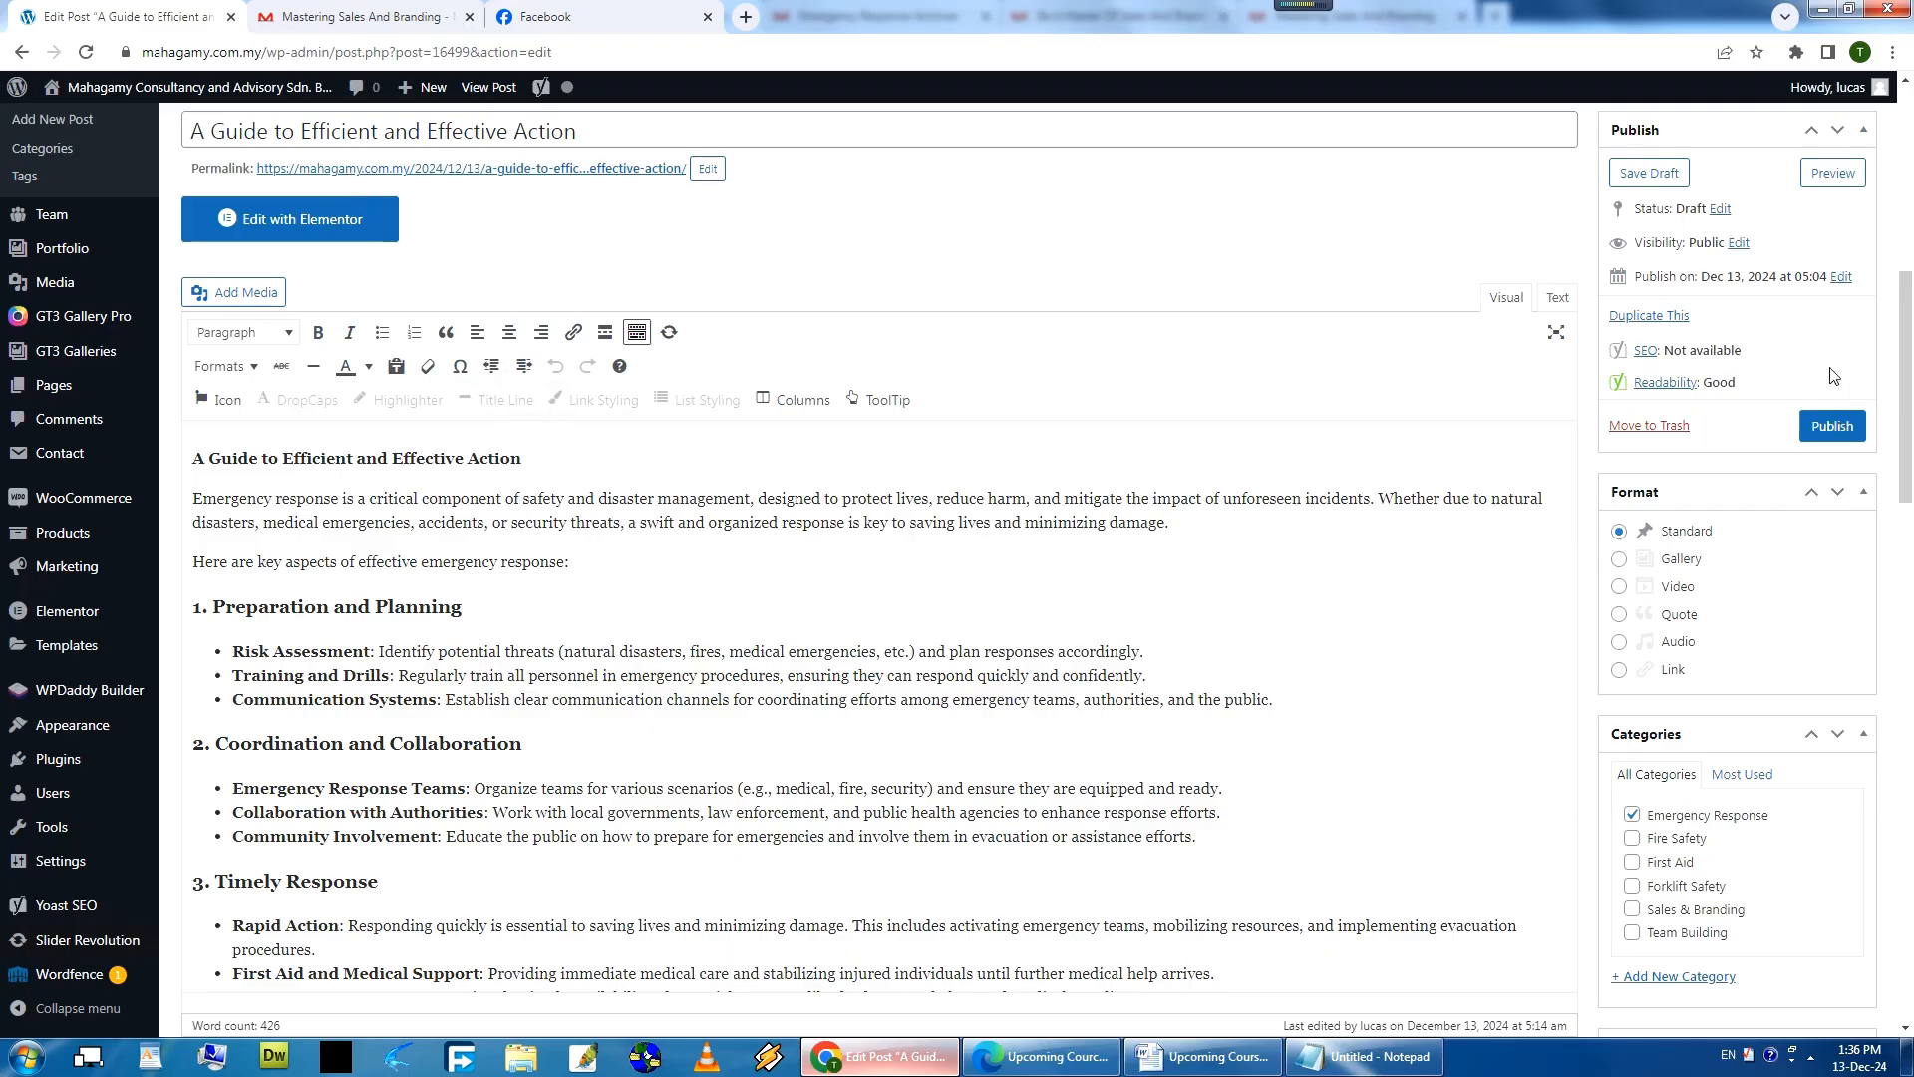
{"action": "left_click_drag", "start_coordinate": [1907, 344], "coordinate": [1906, 480]}
{"action": "scroll", "coordinate": [1595, 460], "scroll_direction": "up", "scroll_amount": 2}
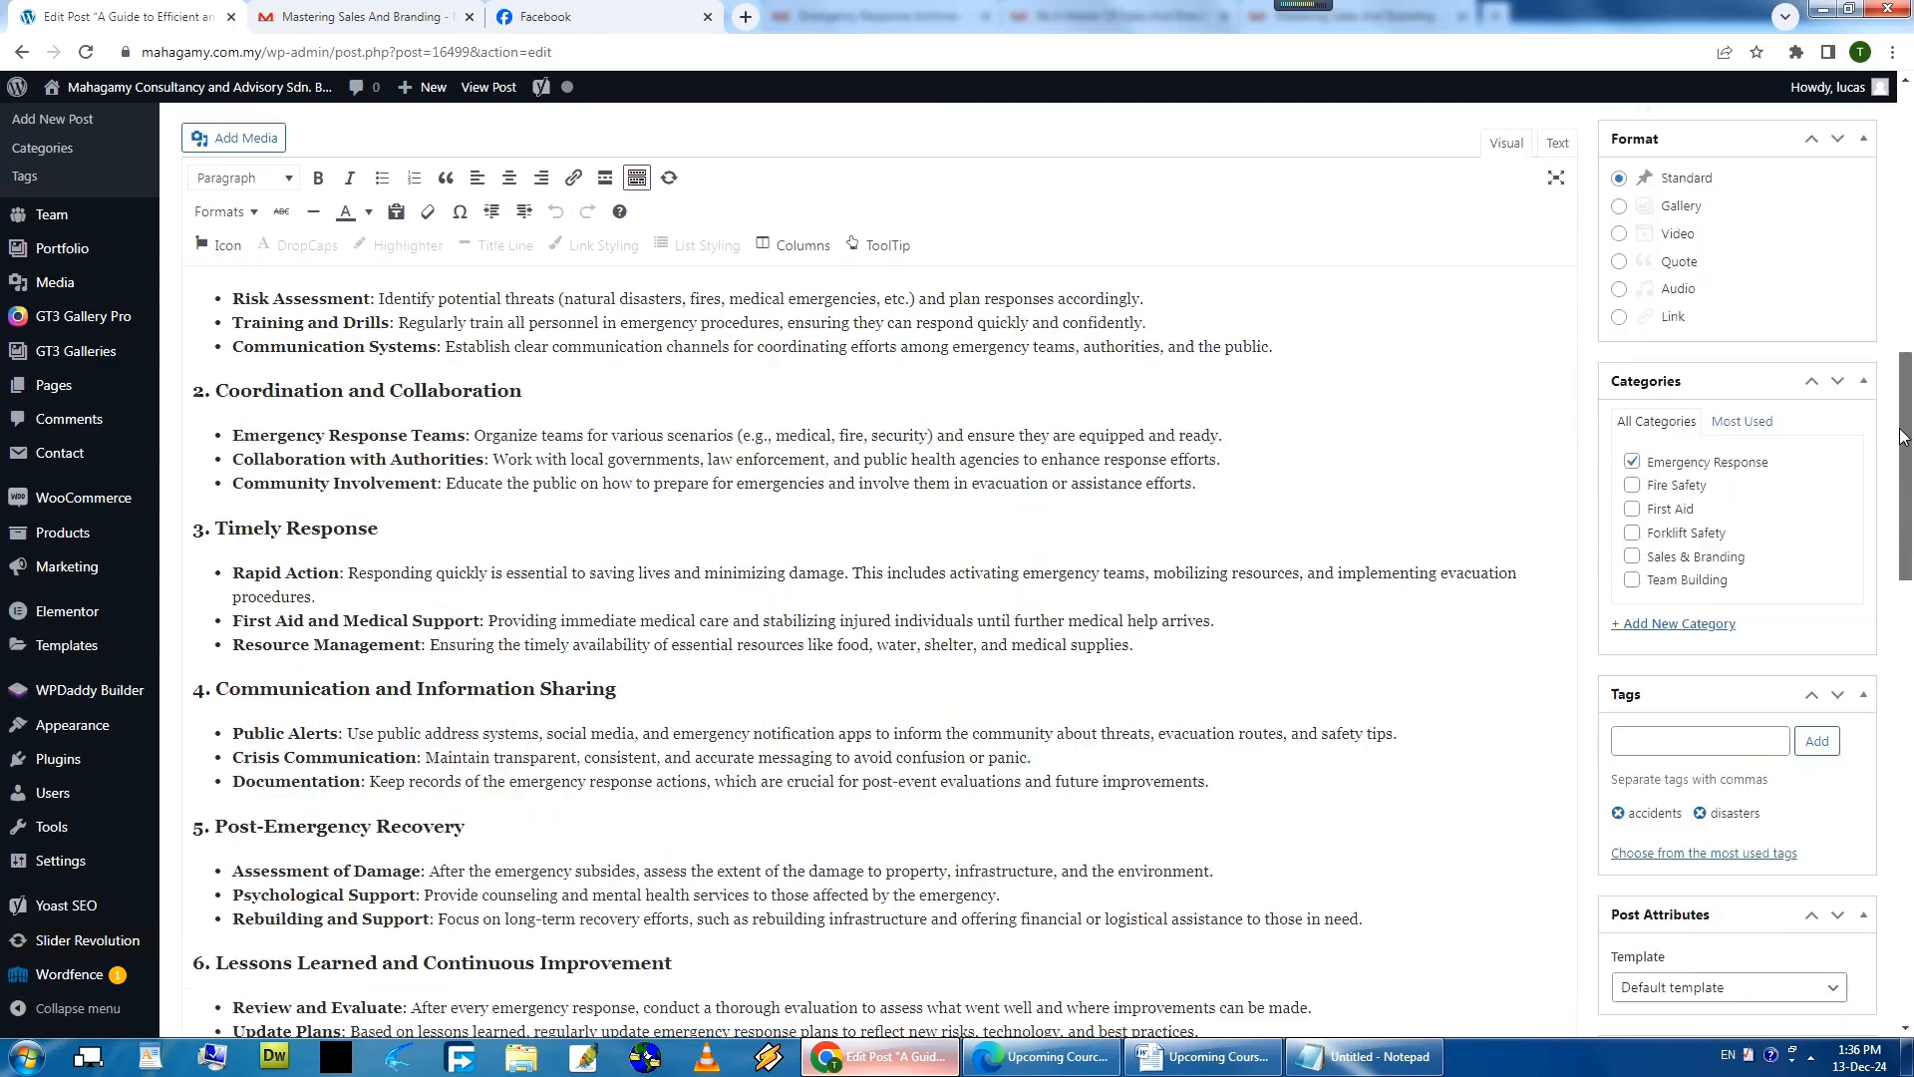
{"action": "scroll", "coordinate": [1683, 492], "scroll_direction": "down", "scroll_amount": 4}
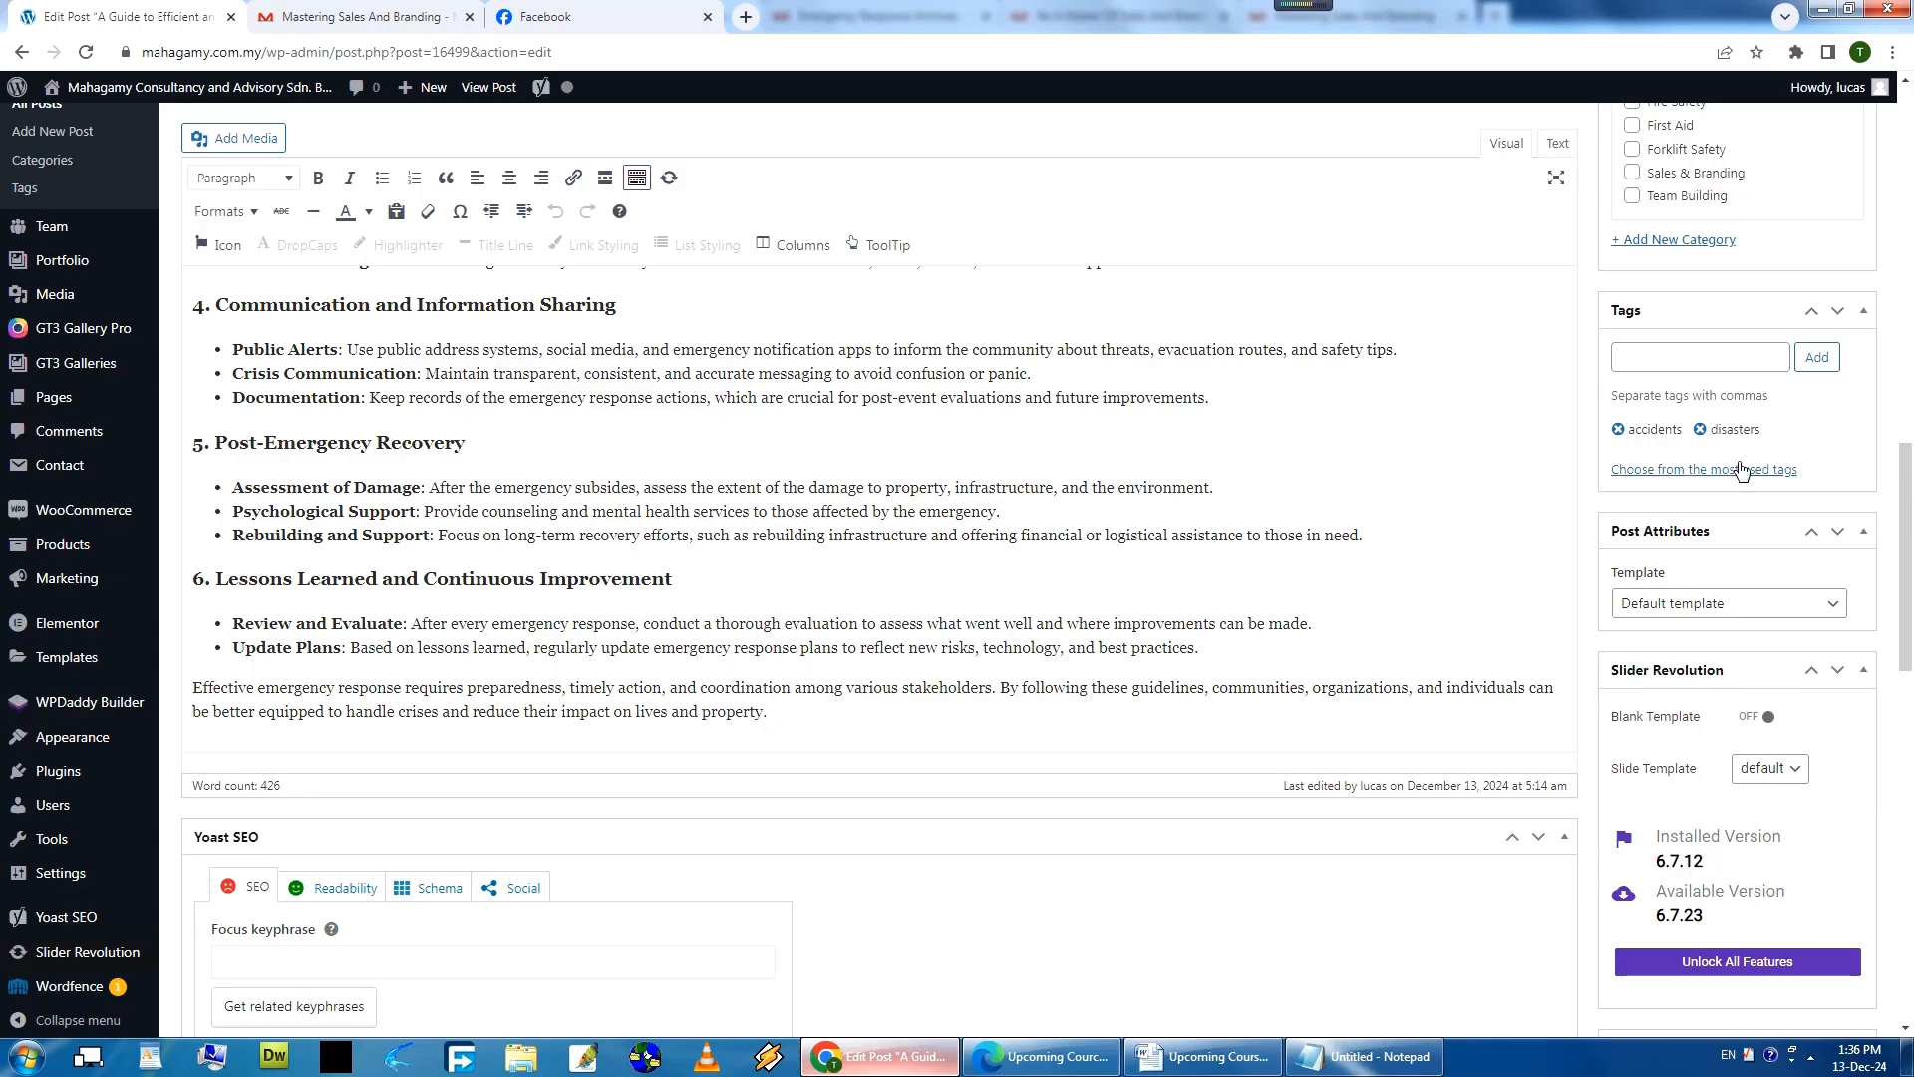
{"action": "scroll", "coordinate": [1683, 449], "scroll_direction": "down", "scroll_amount": 7}
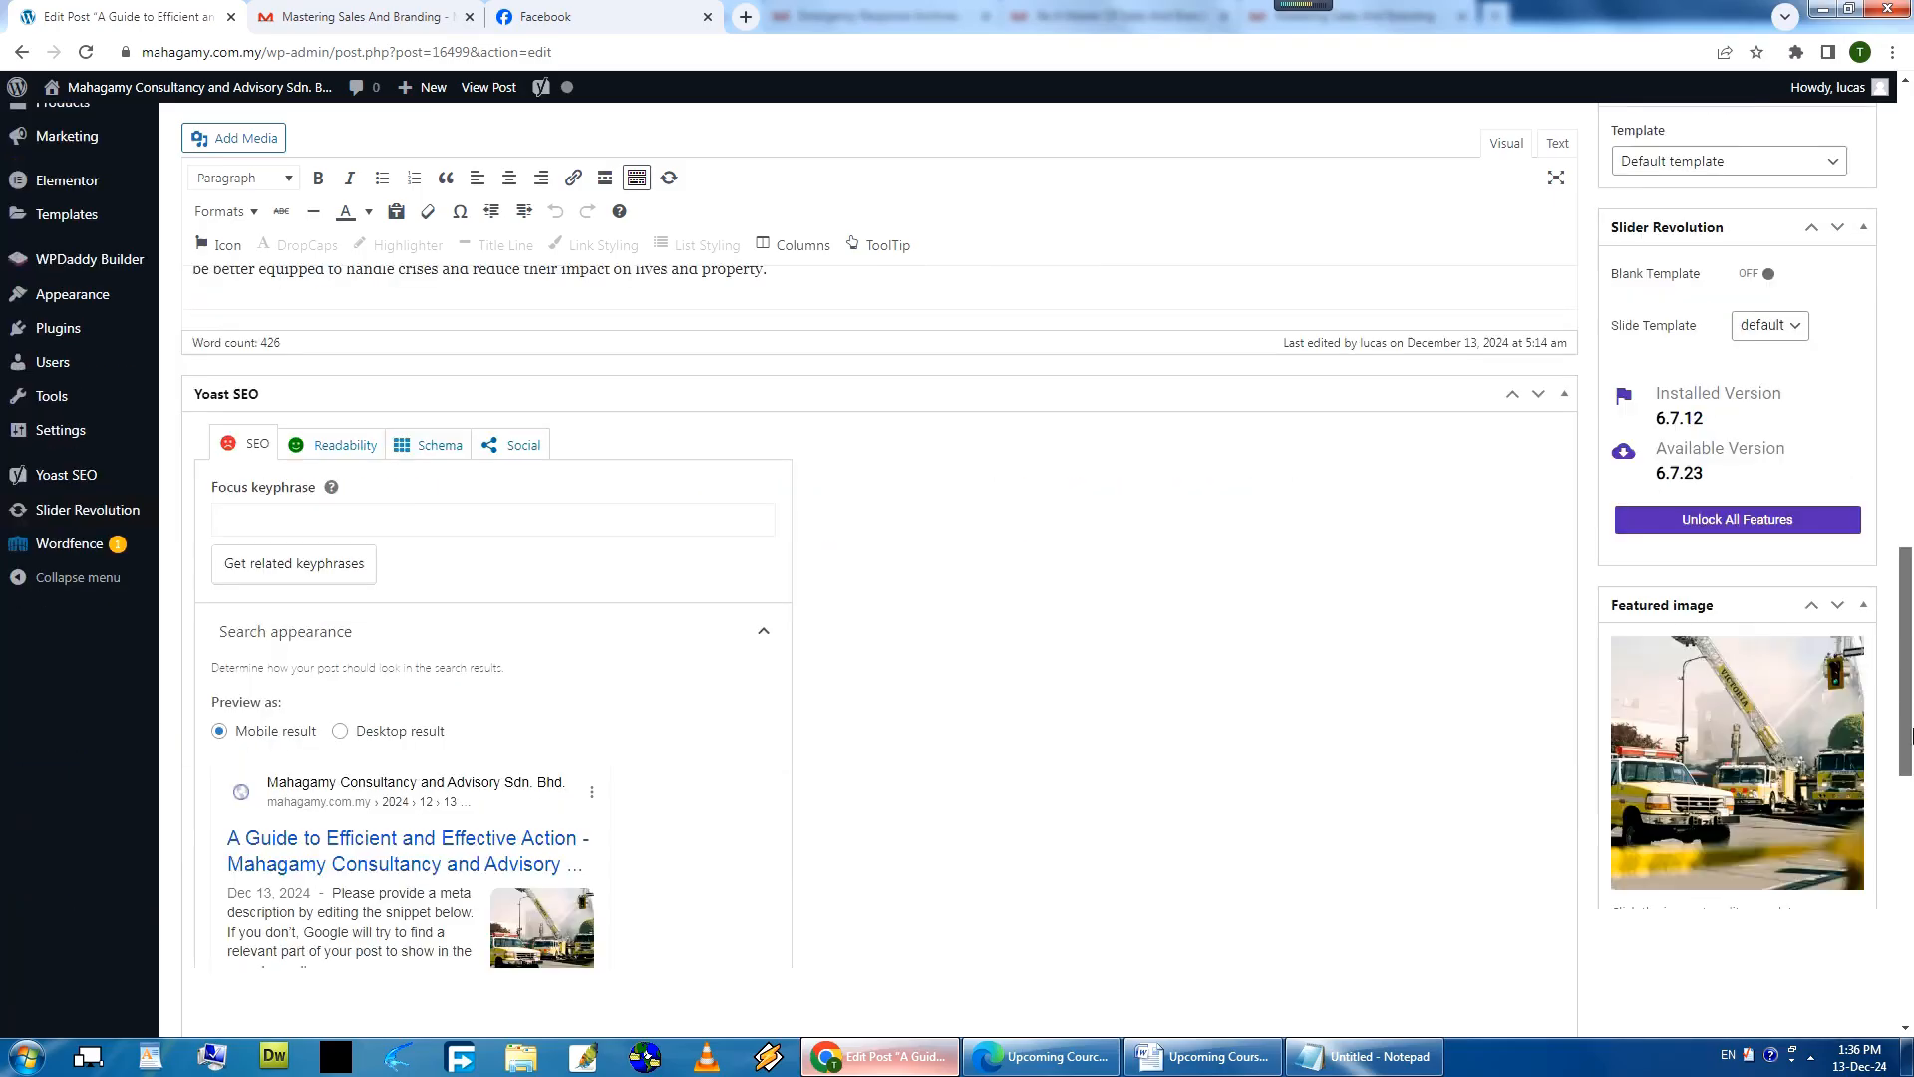
Check the remaining settings of the draft post "A Guide to Efficient and Effective Action" and publish it.
{"action": "scroll", "coordinate": [1720, 771], "scroll_direction": "down", "scroll_amount": 2}
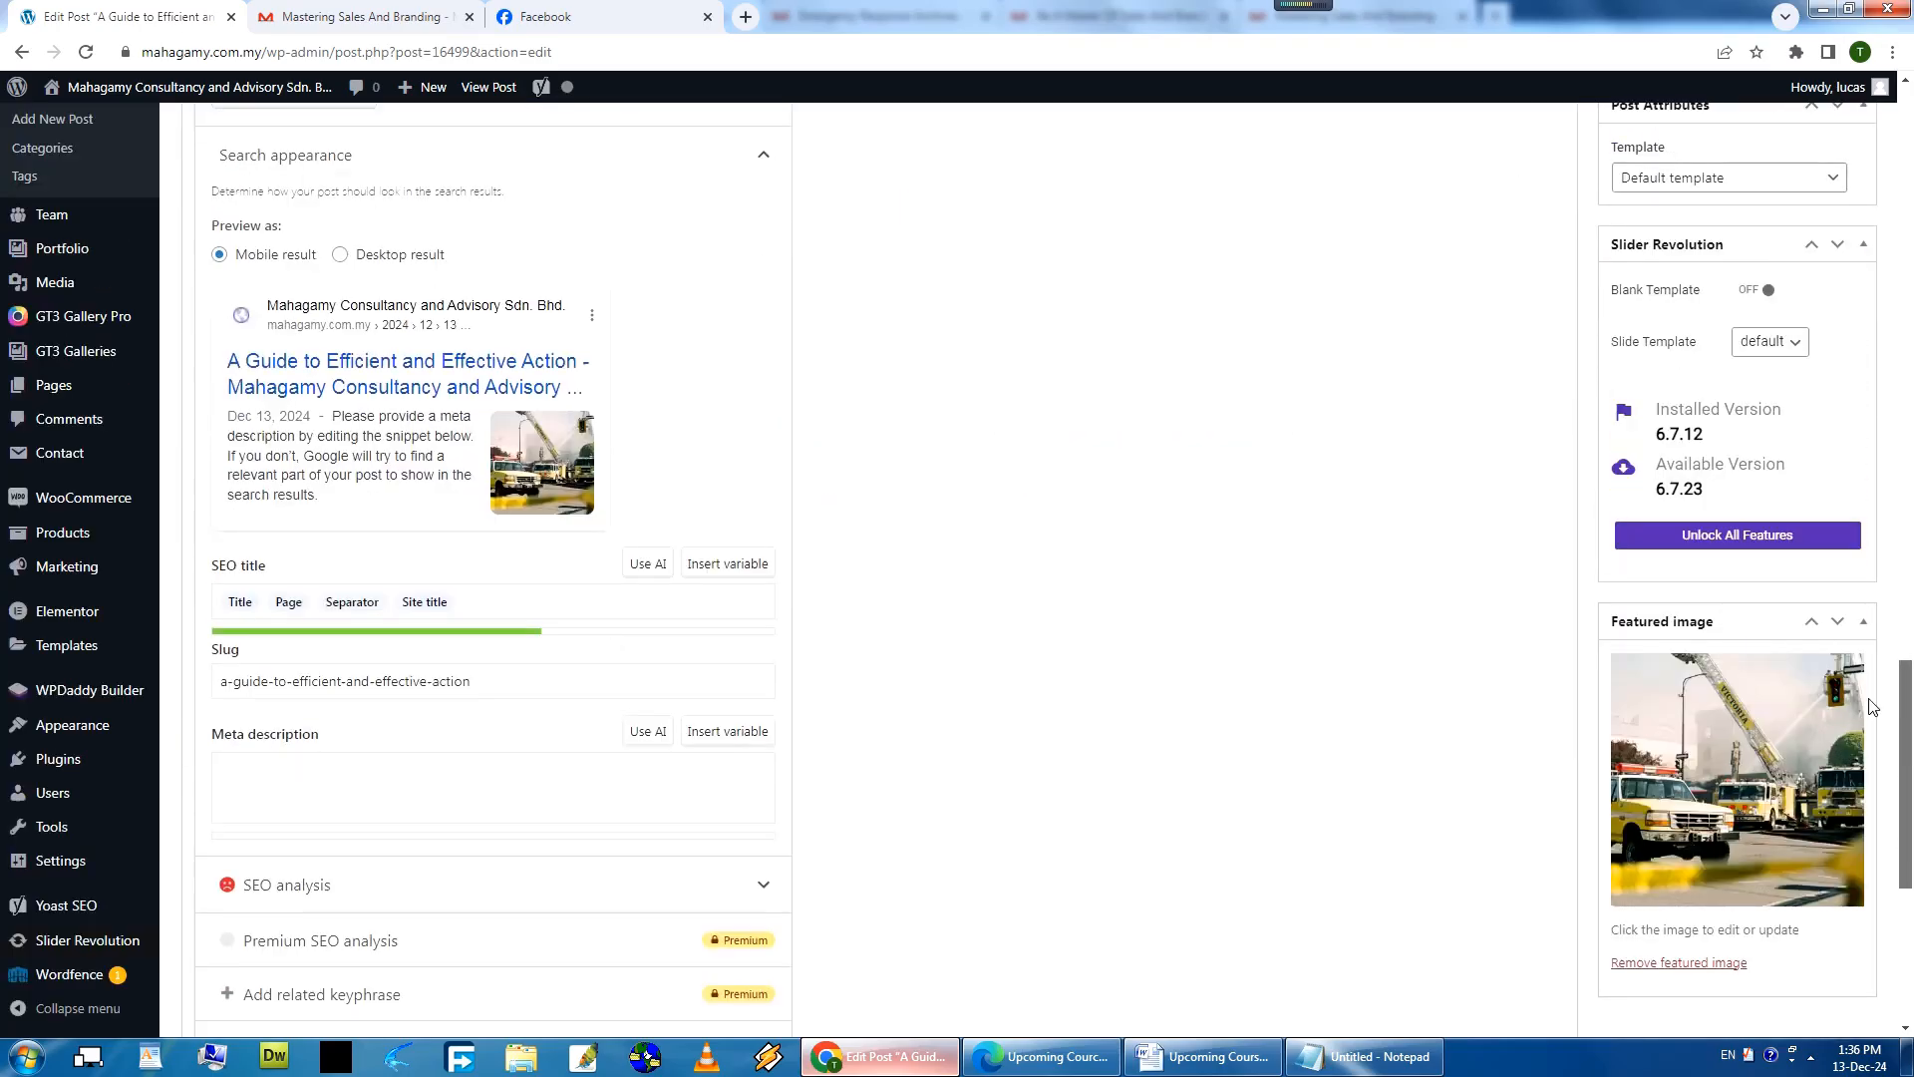
{"action": "scroll", "coordinate": [1910, 764], "scroll_direction": "down", "scroll_amount": 2}
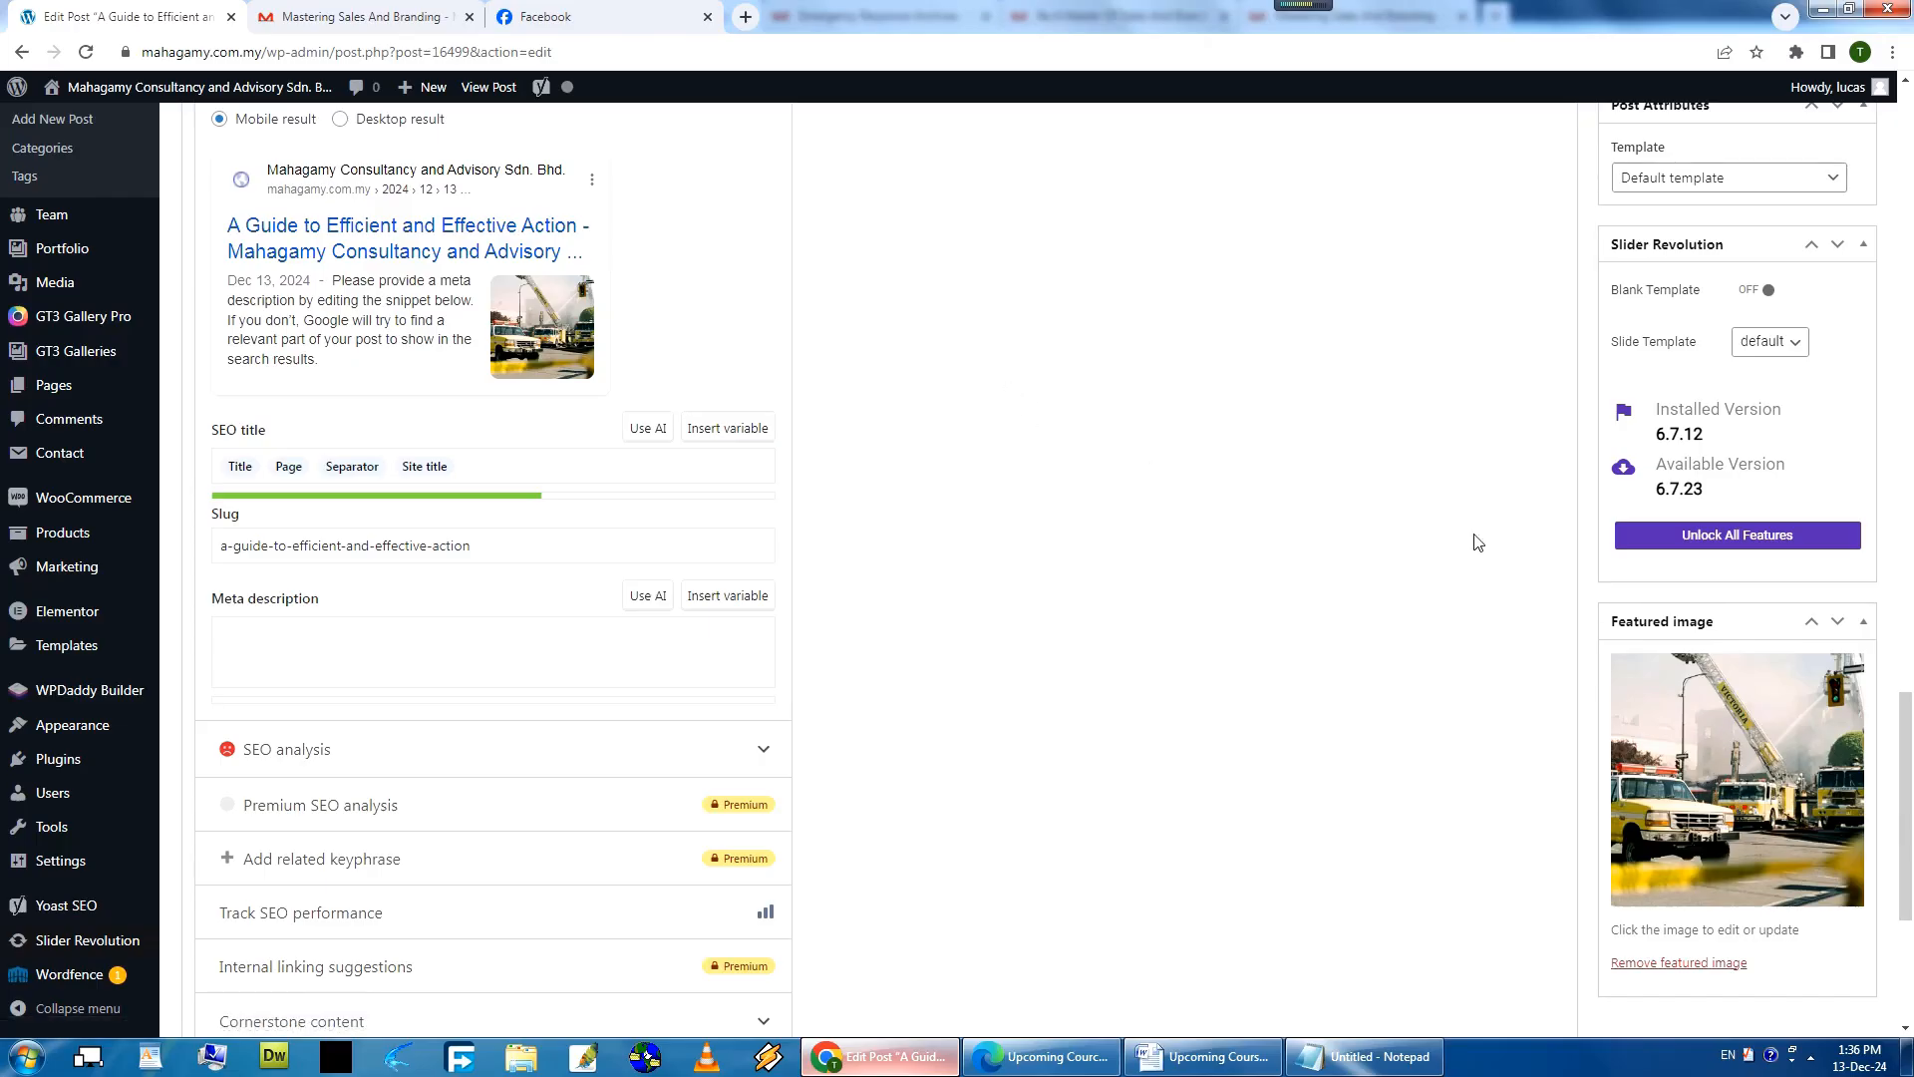
{"action": "scroll", "coordinate": [1904, 665], "scroll_direction": "up", "scroll_amount": 2}
{"action": "scroll", "coordinate": [1903, 665], "scroll_direction": "up", "scroll_amount": 8}
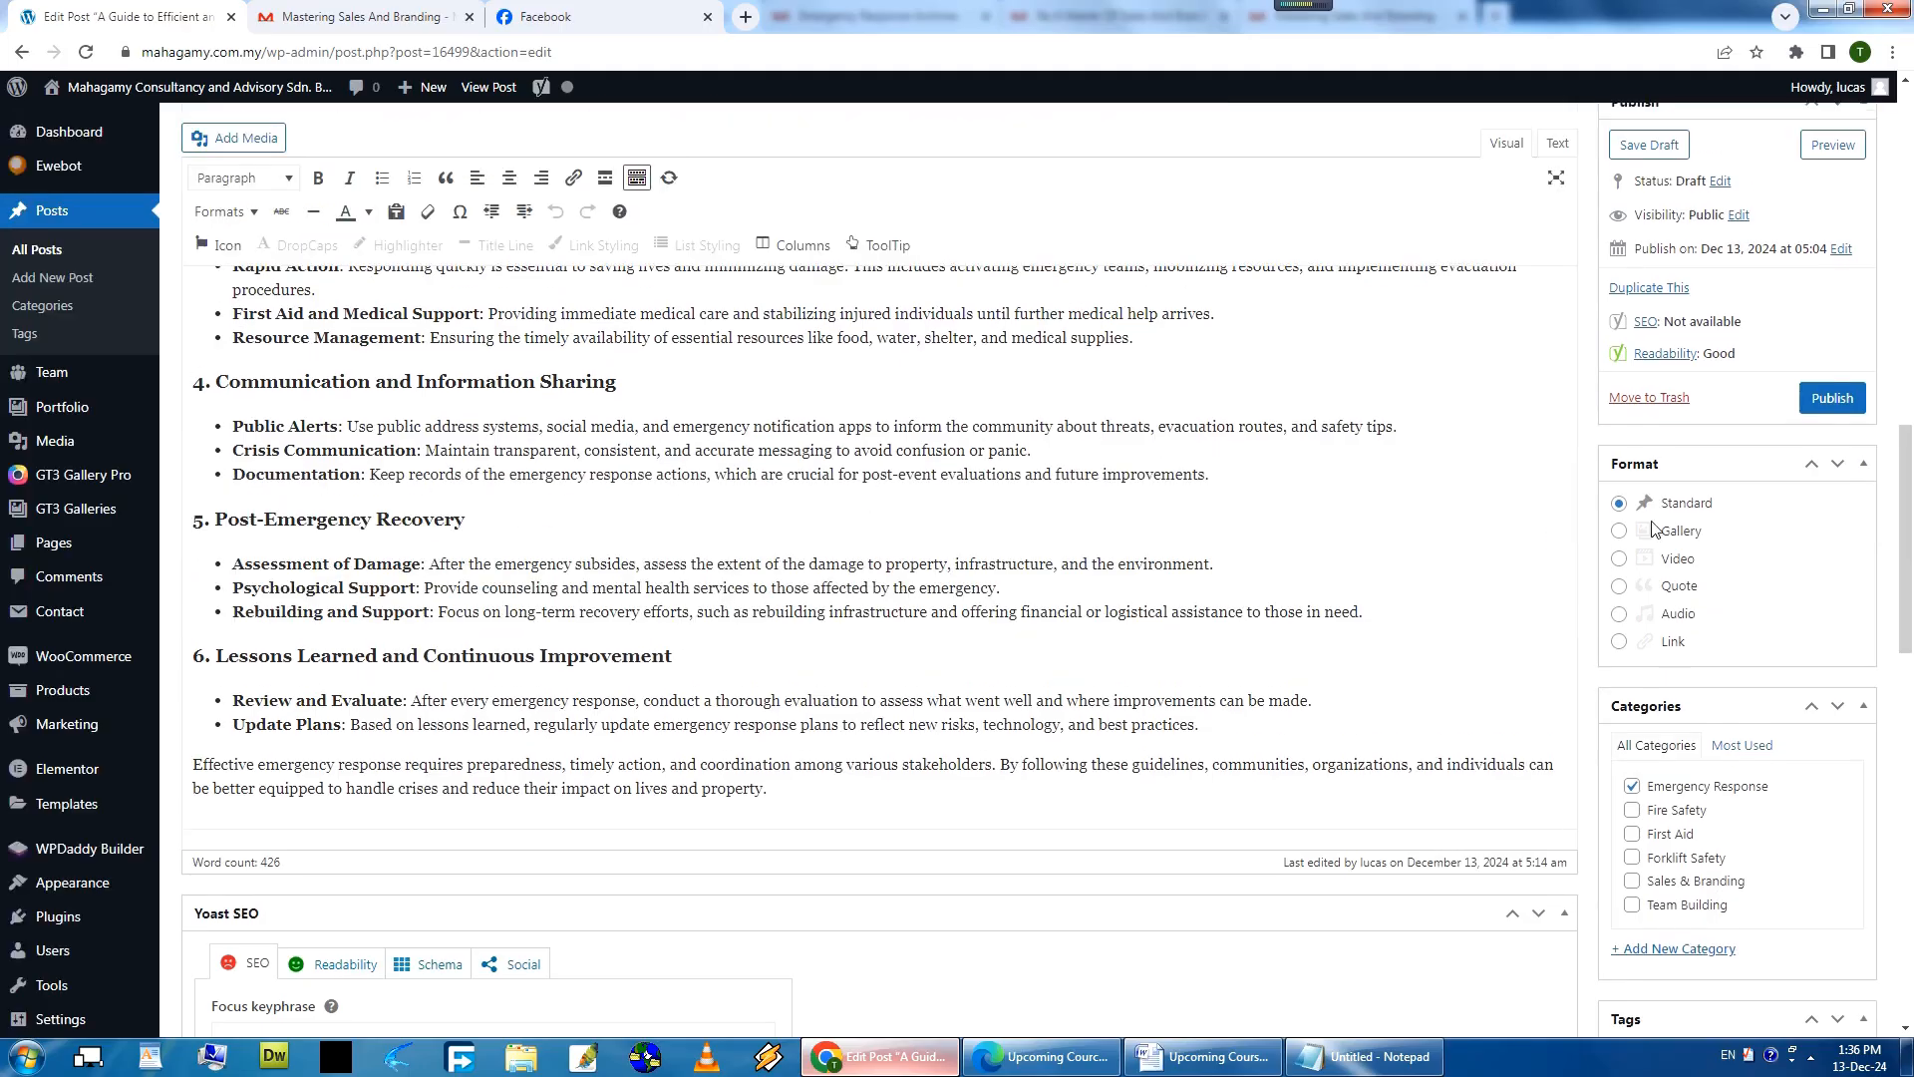
{"action": "scroll", "coordinate": [1204, 519], "scroll_direction": "down", "scroll_amount": 10}
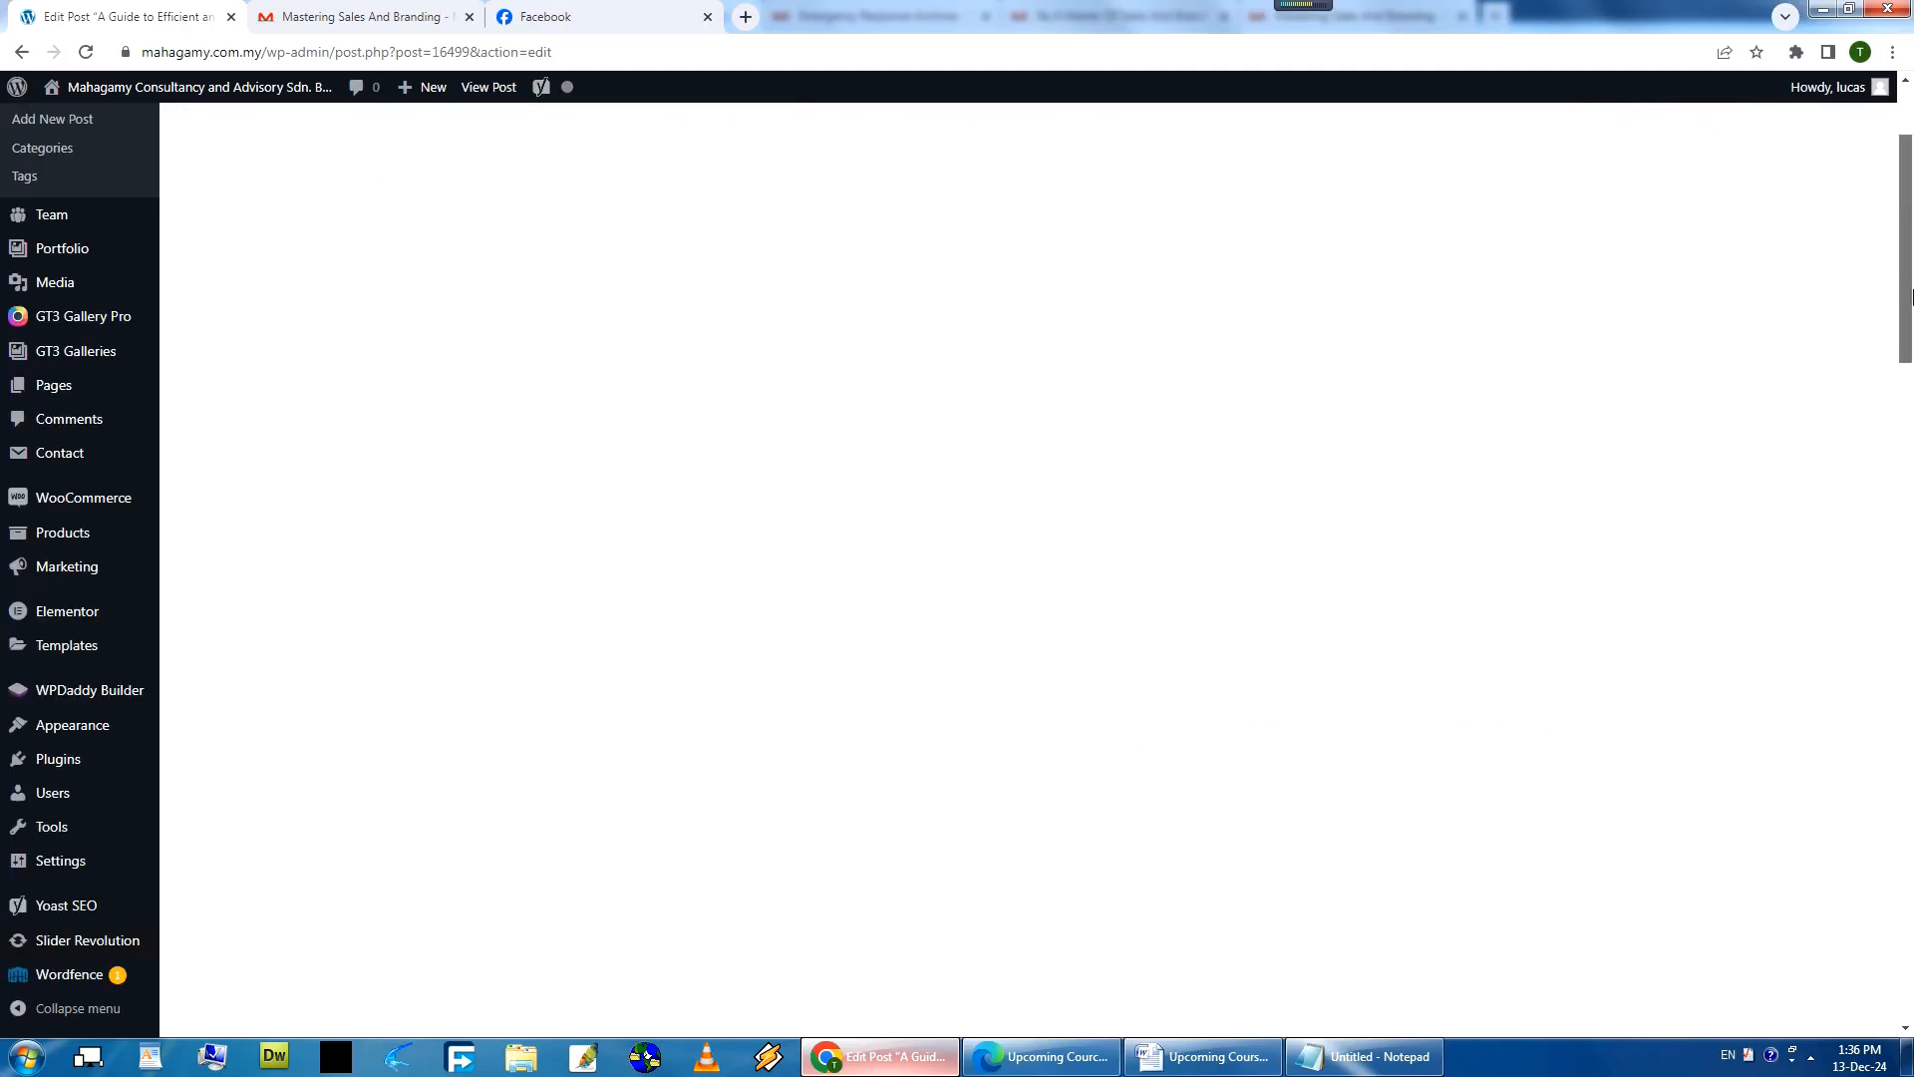
{"action": "scroll", "coordinate": [1911, 301], "scroll_direction": "down", "scroll_amount": 4}
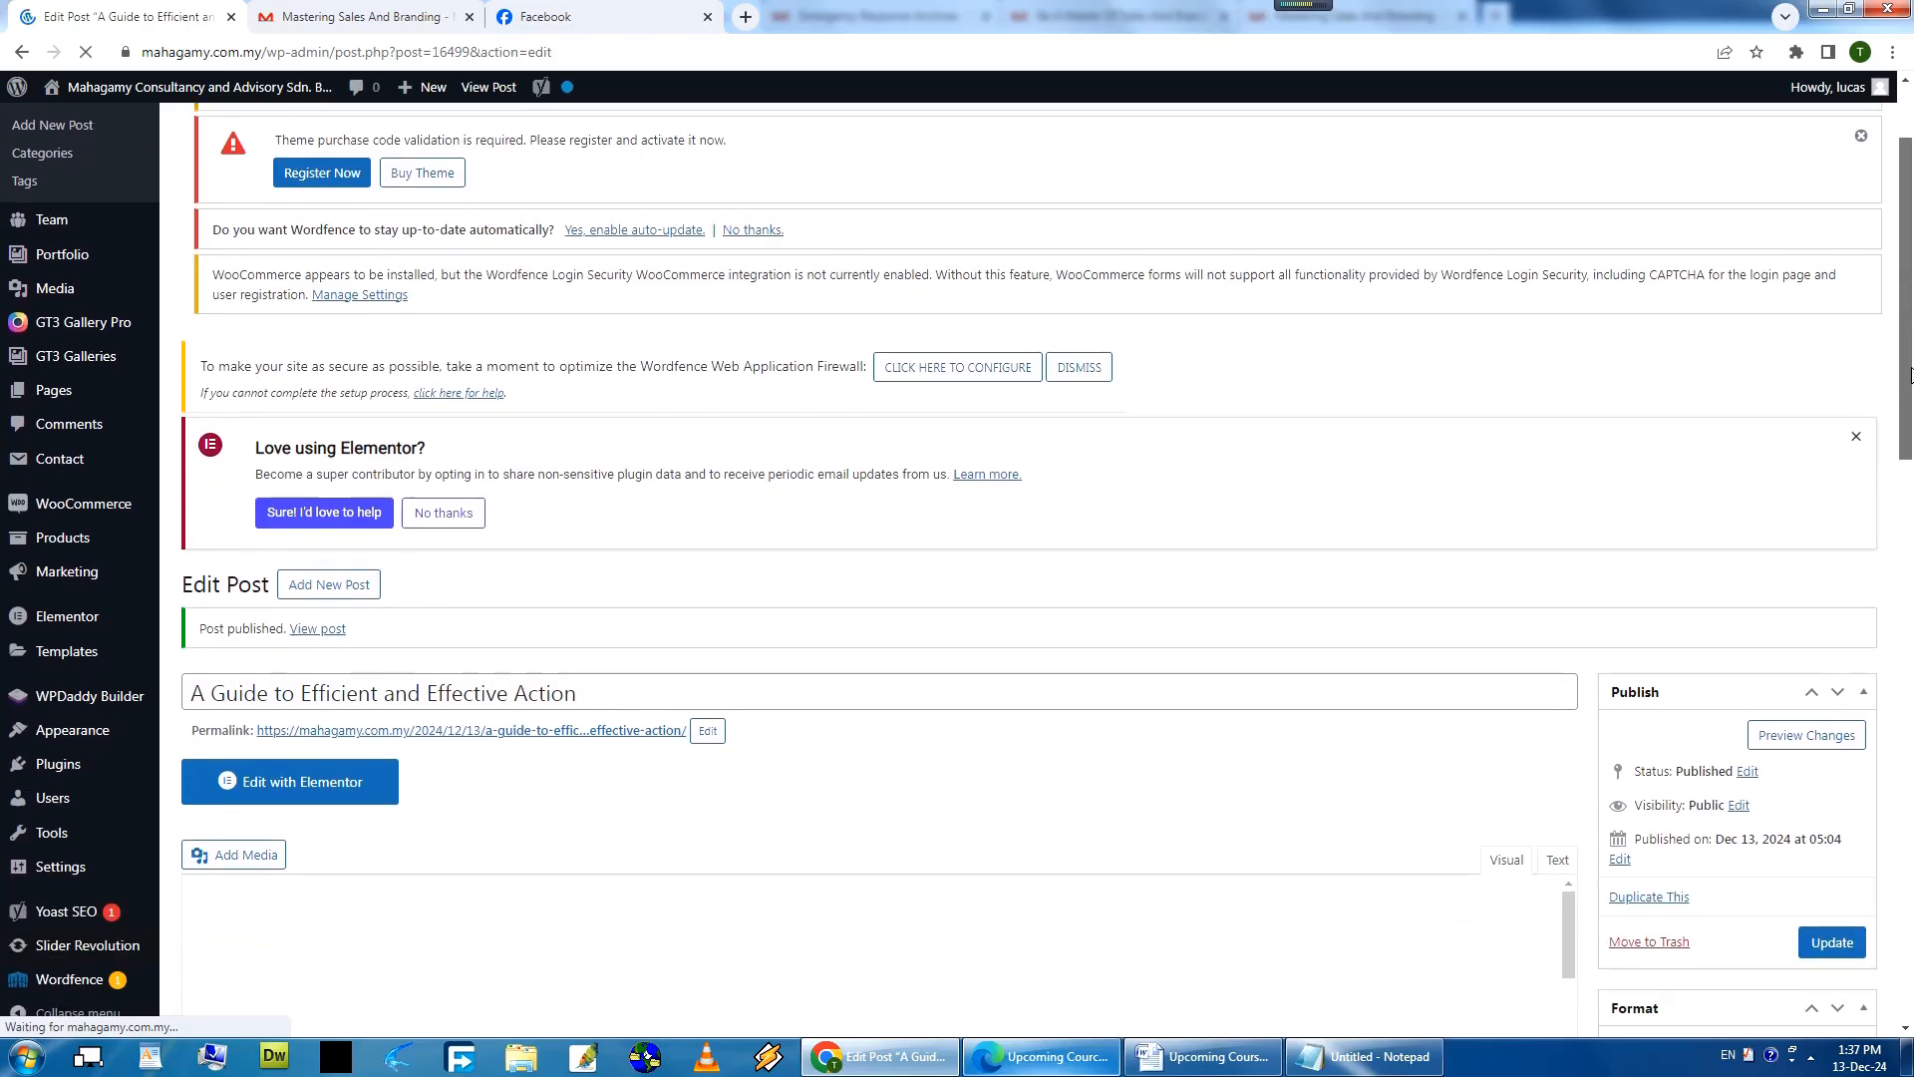
{"action": "mouse_move", "coordinate": [1906, 467]}
{"action": "left_mouse_down"}
{"action": "mouse_move", "coordinate": [1906, 344]}
{"action": "mouse_move", "coordinate": [1906, 464]}
{"action": "left_mouse_up"}
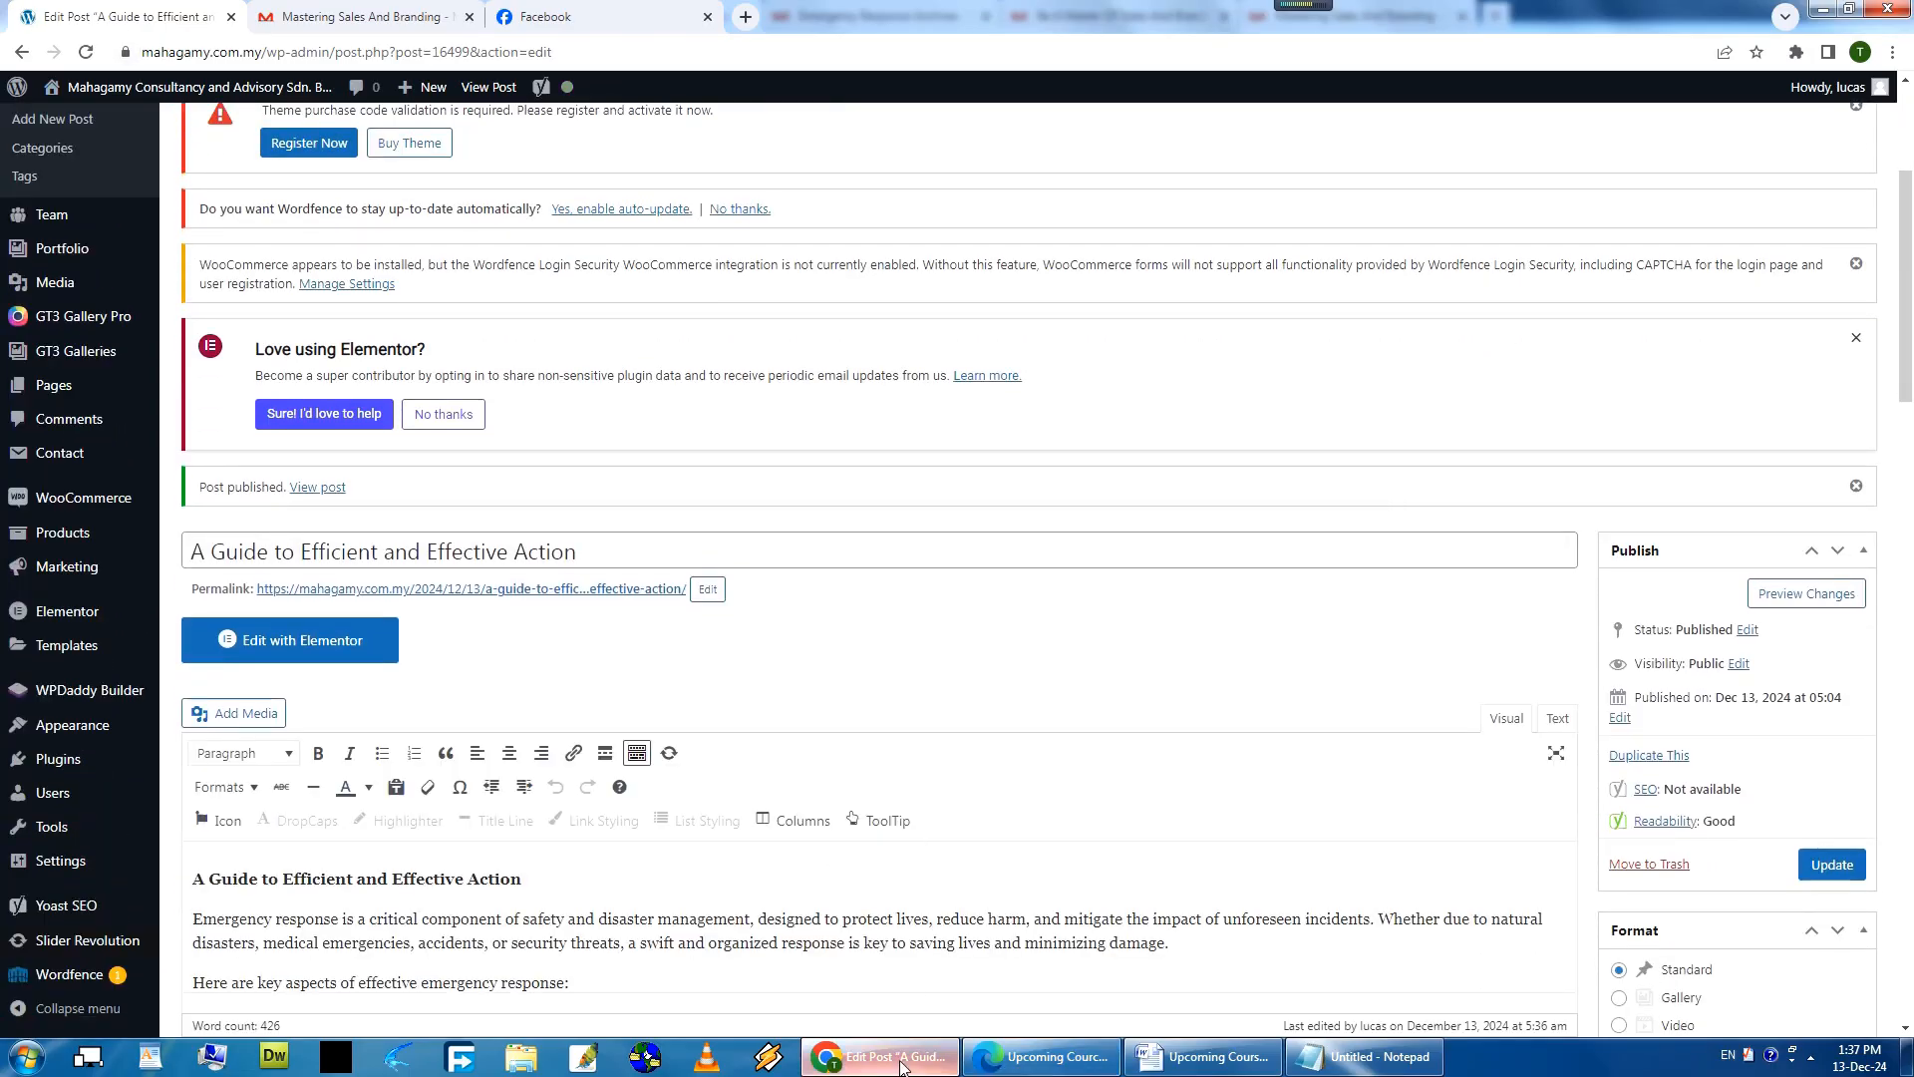
Switch to Edge, reload the Upcoming Courses page and close the outdated Emergency Response archive tab.
{"action": "key", "text": "alt+Tab"}
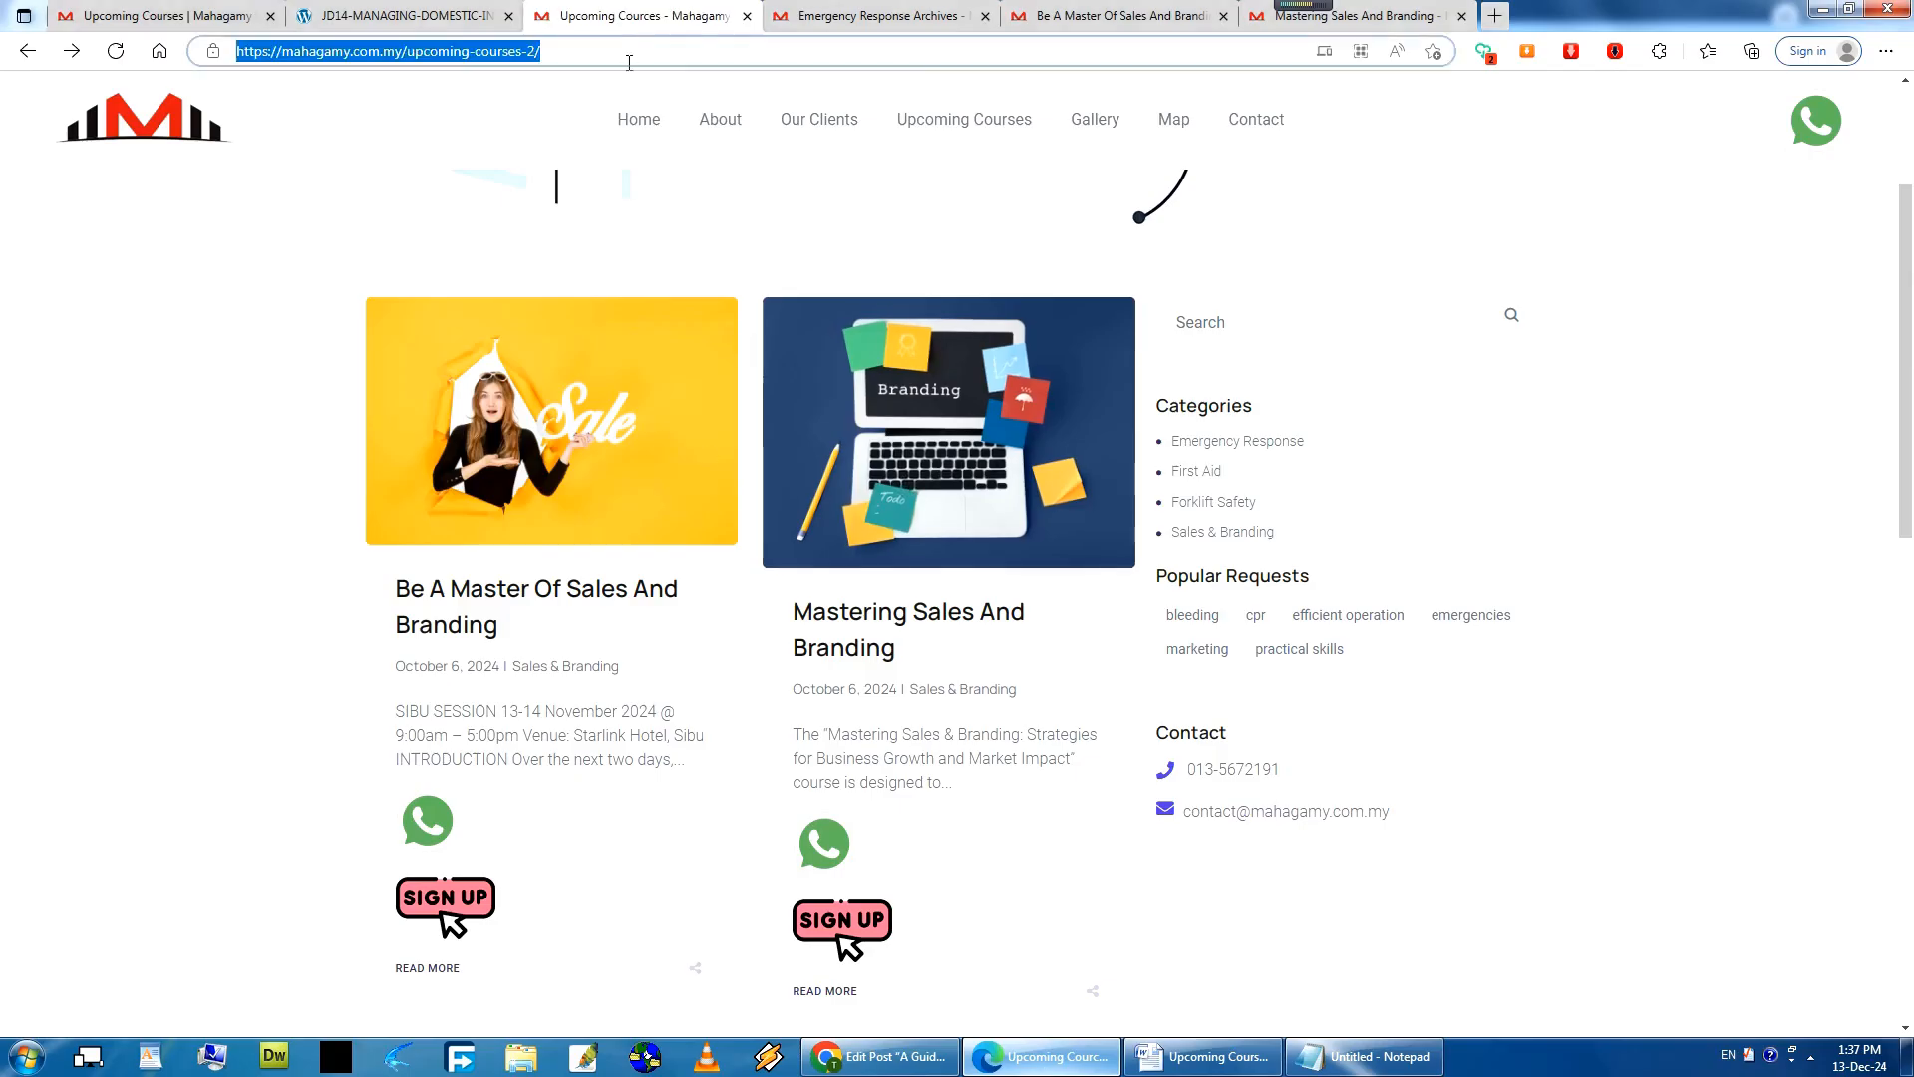
{"action": "left_click", "coordinate": [707, 130]}
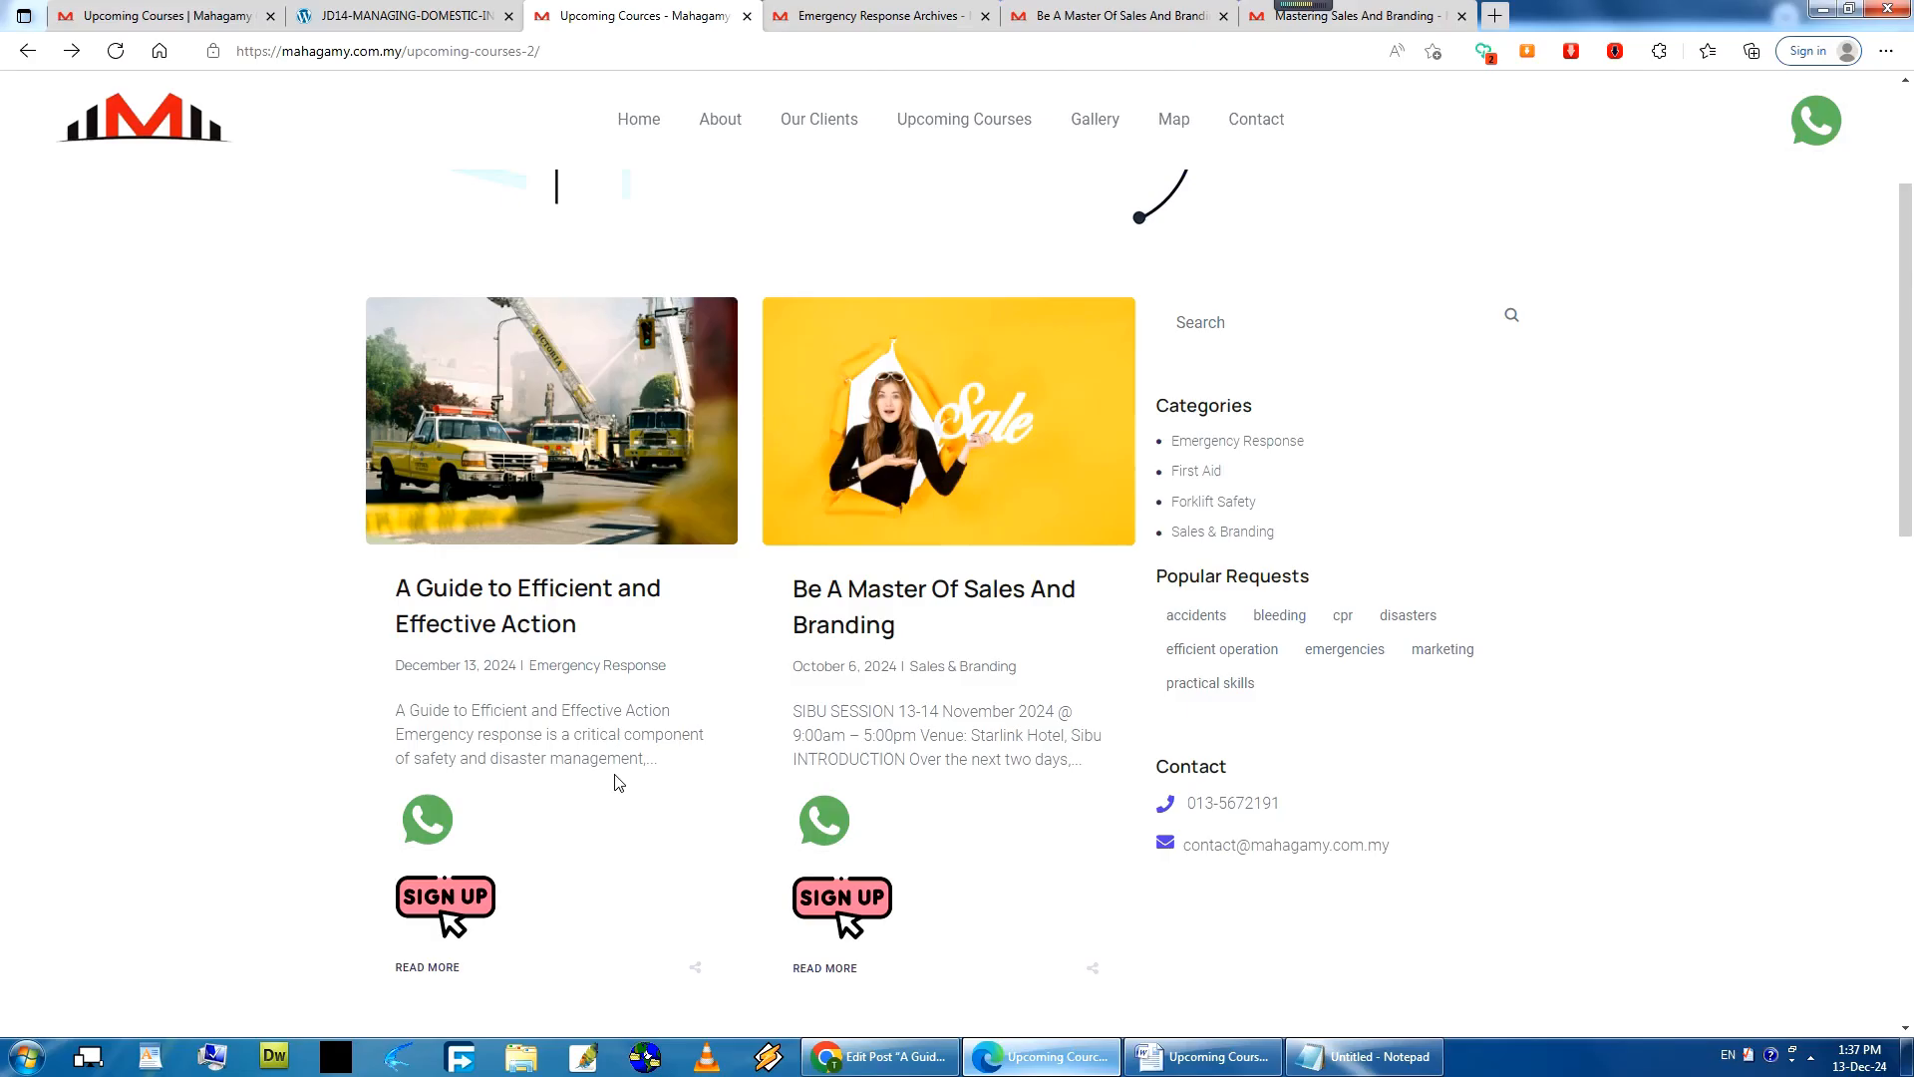
{"action": "left_click", "coordinate": [864, 17]}
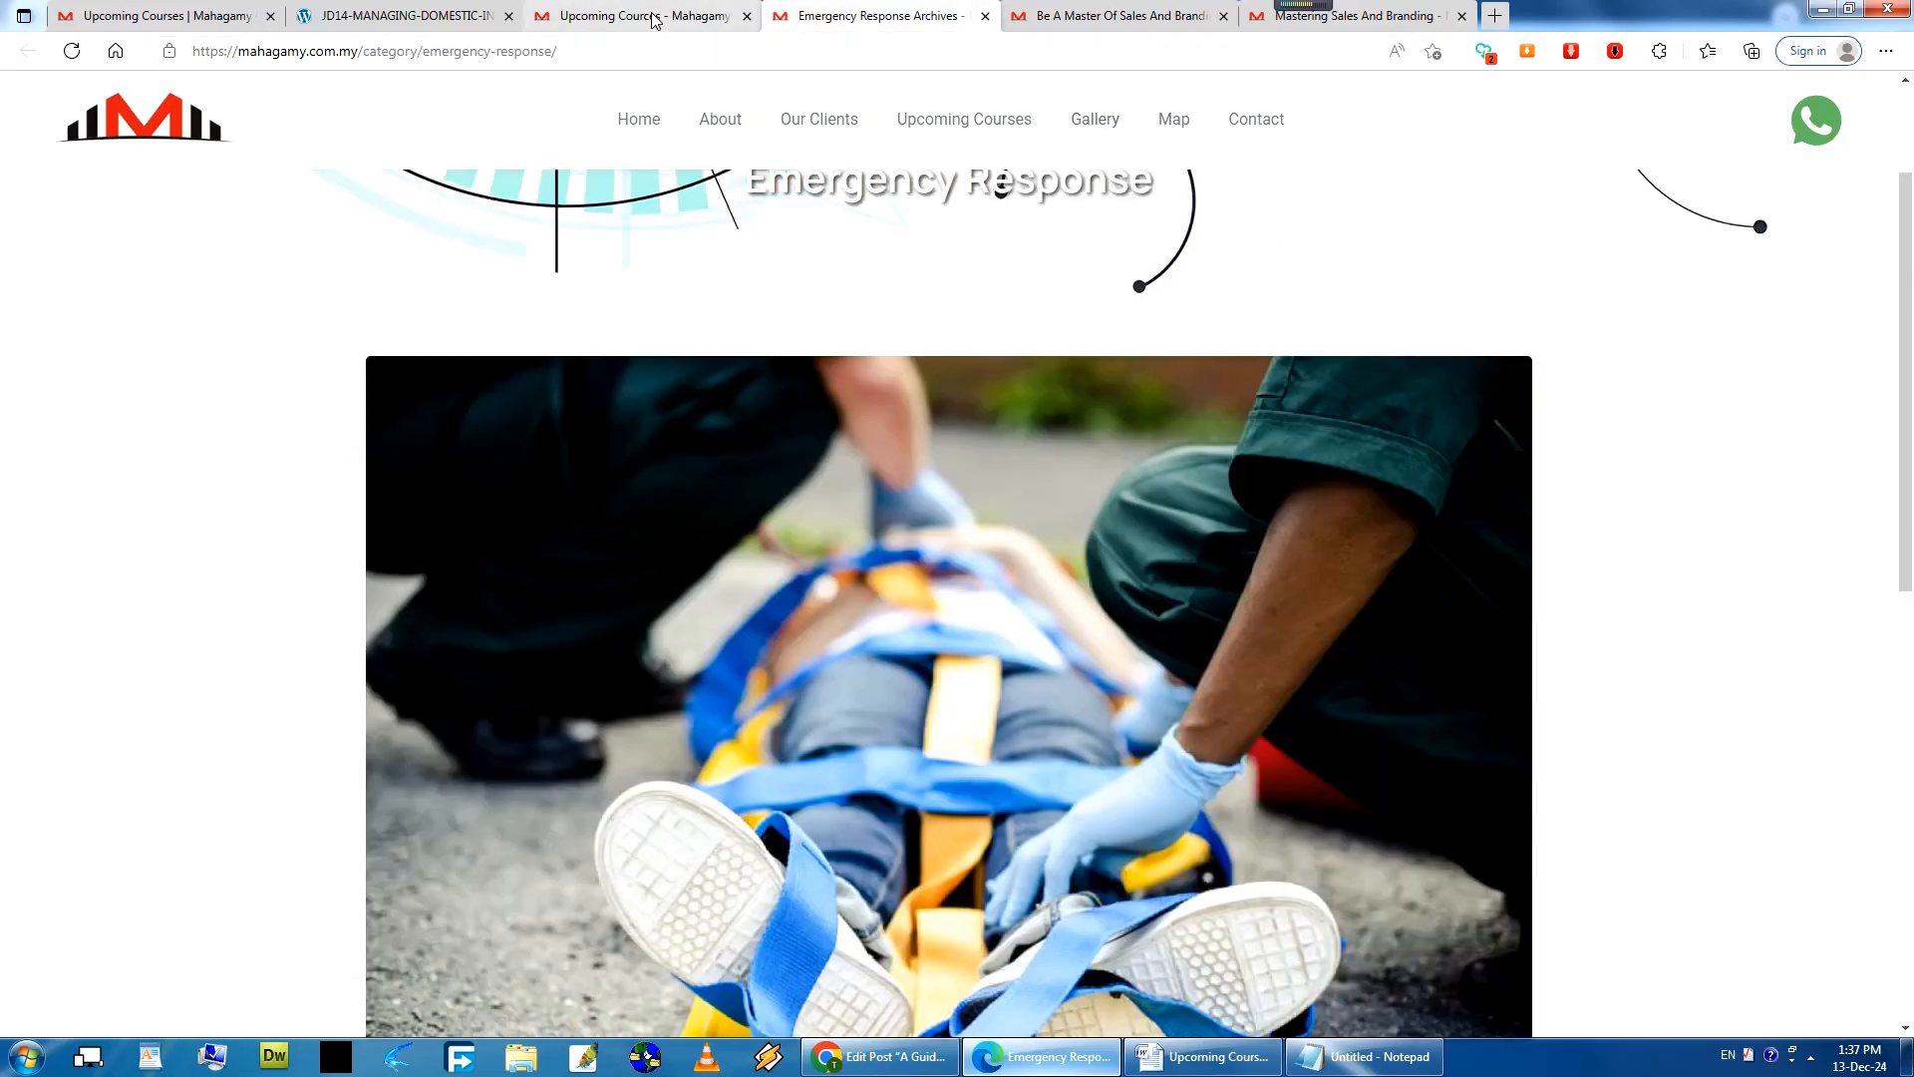
{"action": "key", "text": "ctrl+w"}
Open the Emergency Response category in a new tab, look through its posts and return to the Upcoming Courses page.
{"action": "right_click", "coordinate": [1234, 441]}
{"action": "left_click", "coordinate": [1276, 449]}
{"action": "left_click", "coordinate": [877, 16]}
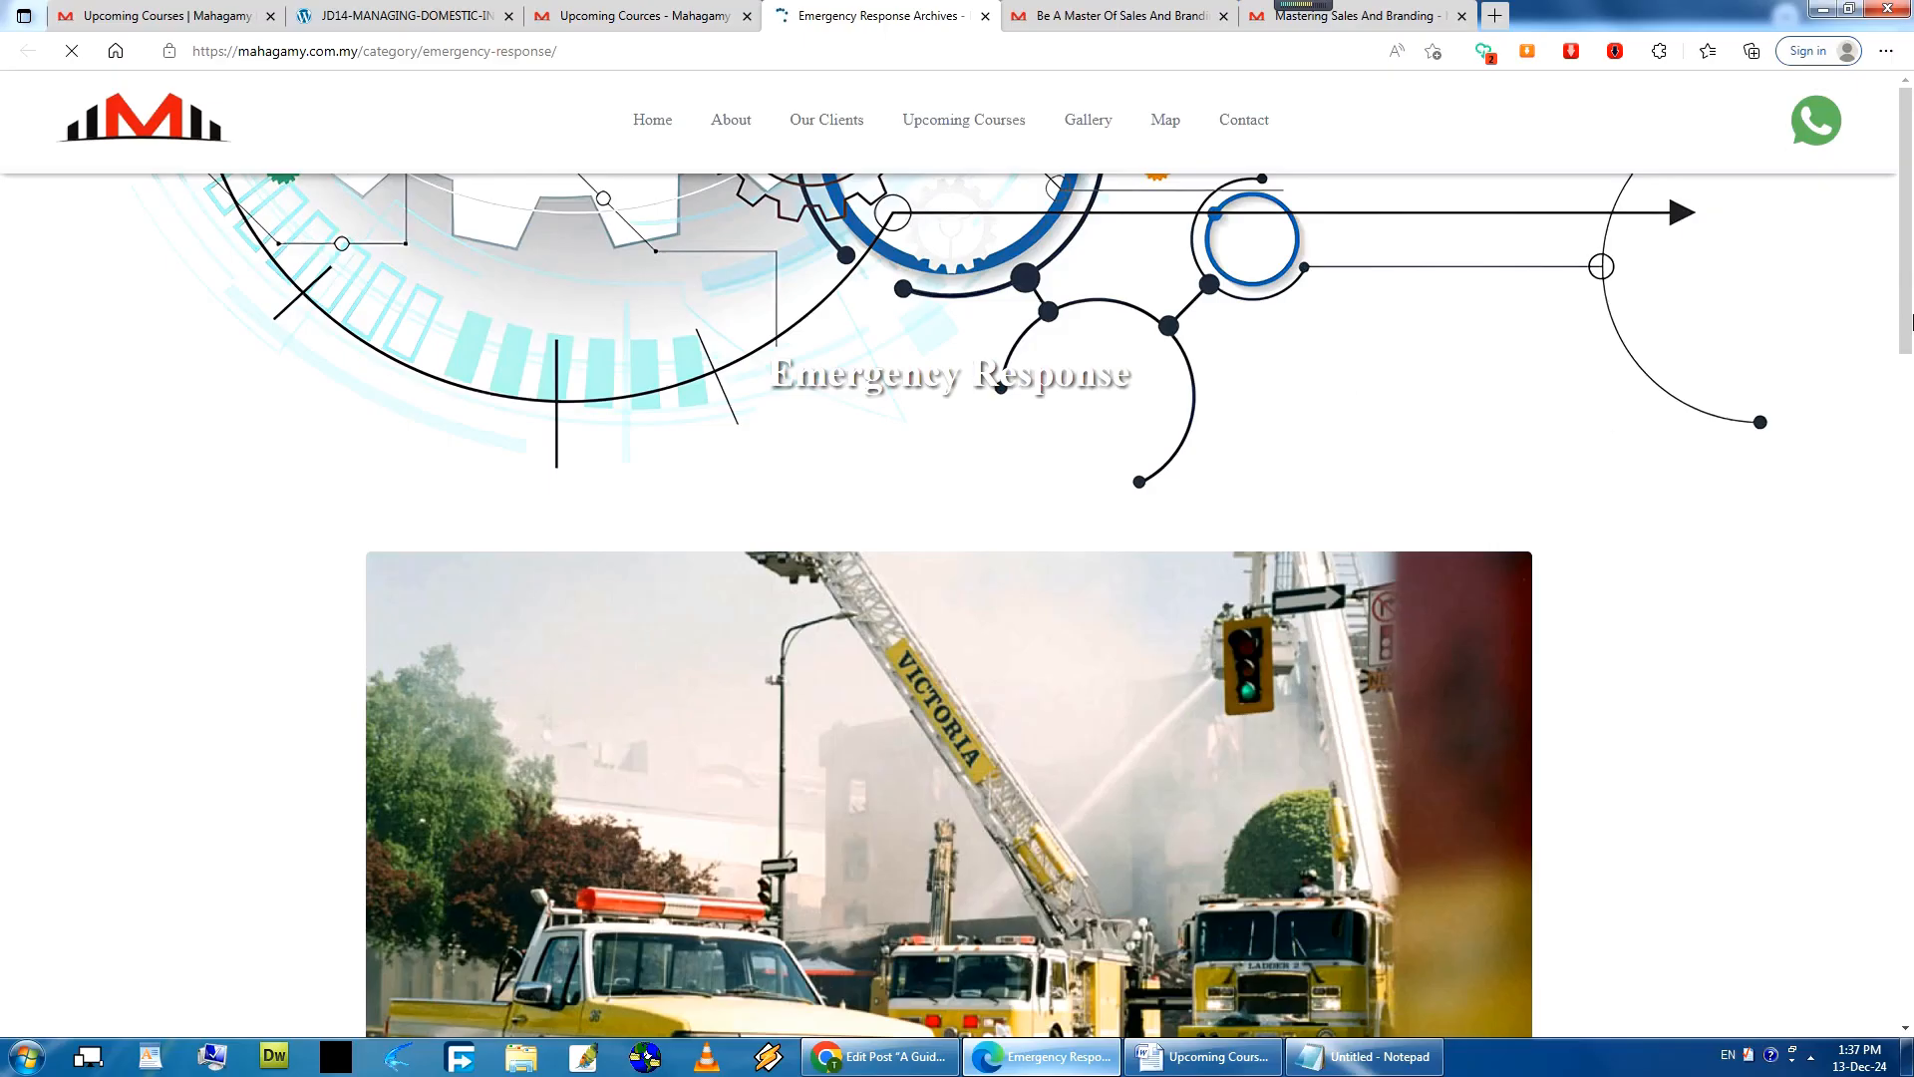
{"action": "scroll", "coordinate": [1039, 337], "scroll_direction": "down", "scroll_amount": 5}
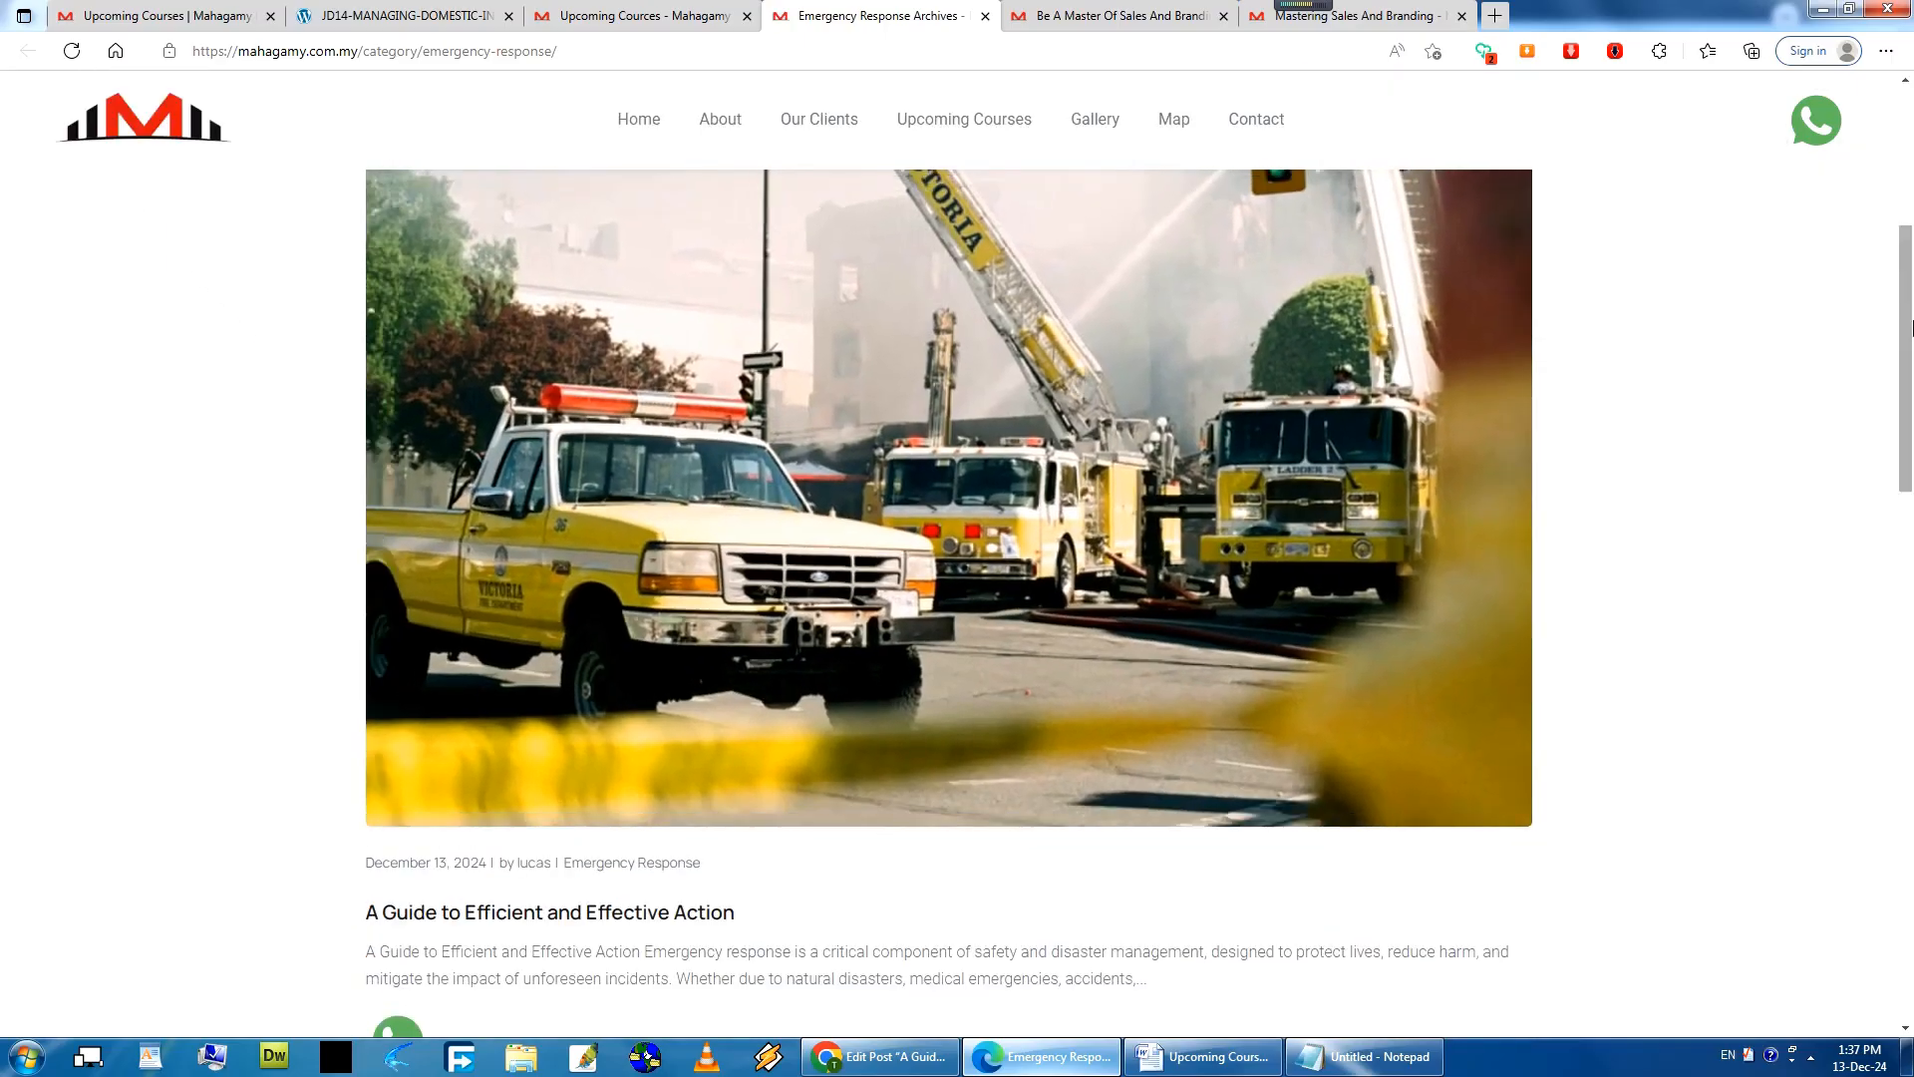
{"action": "scroll", "coordinate": [1436, 650], "scroll_direction": "down", "scroll_amount": 8}
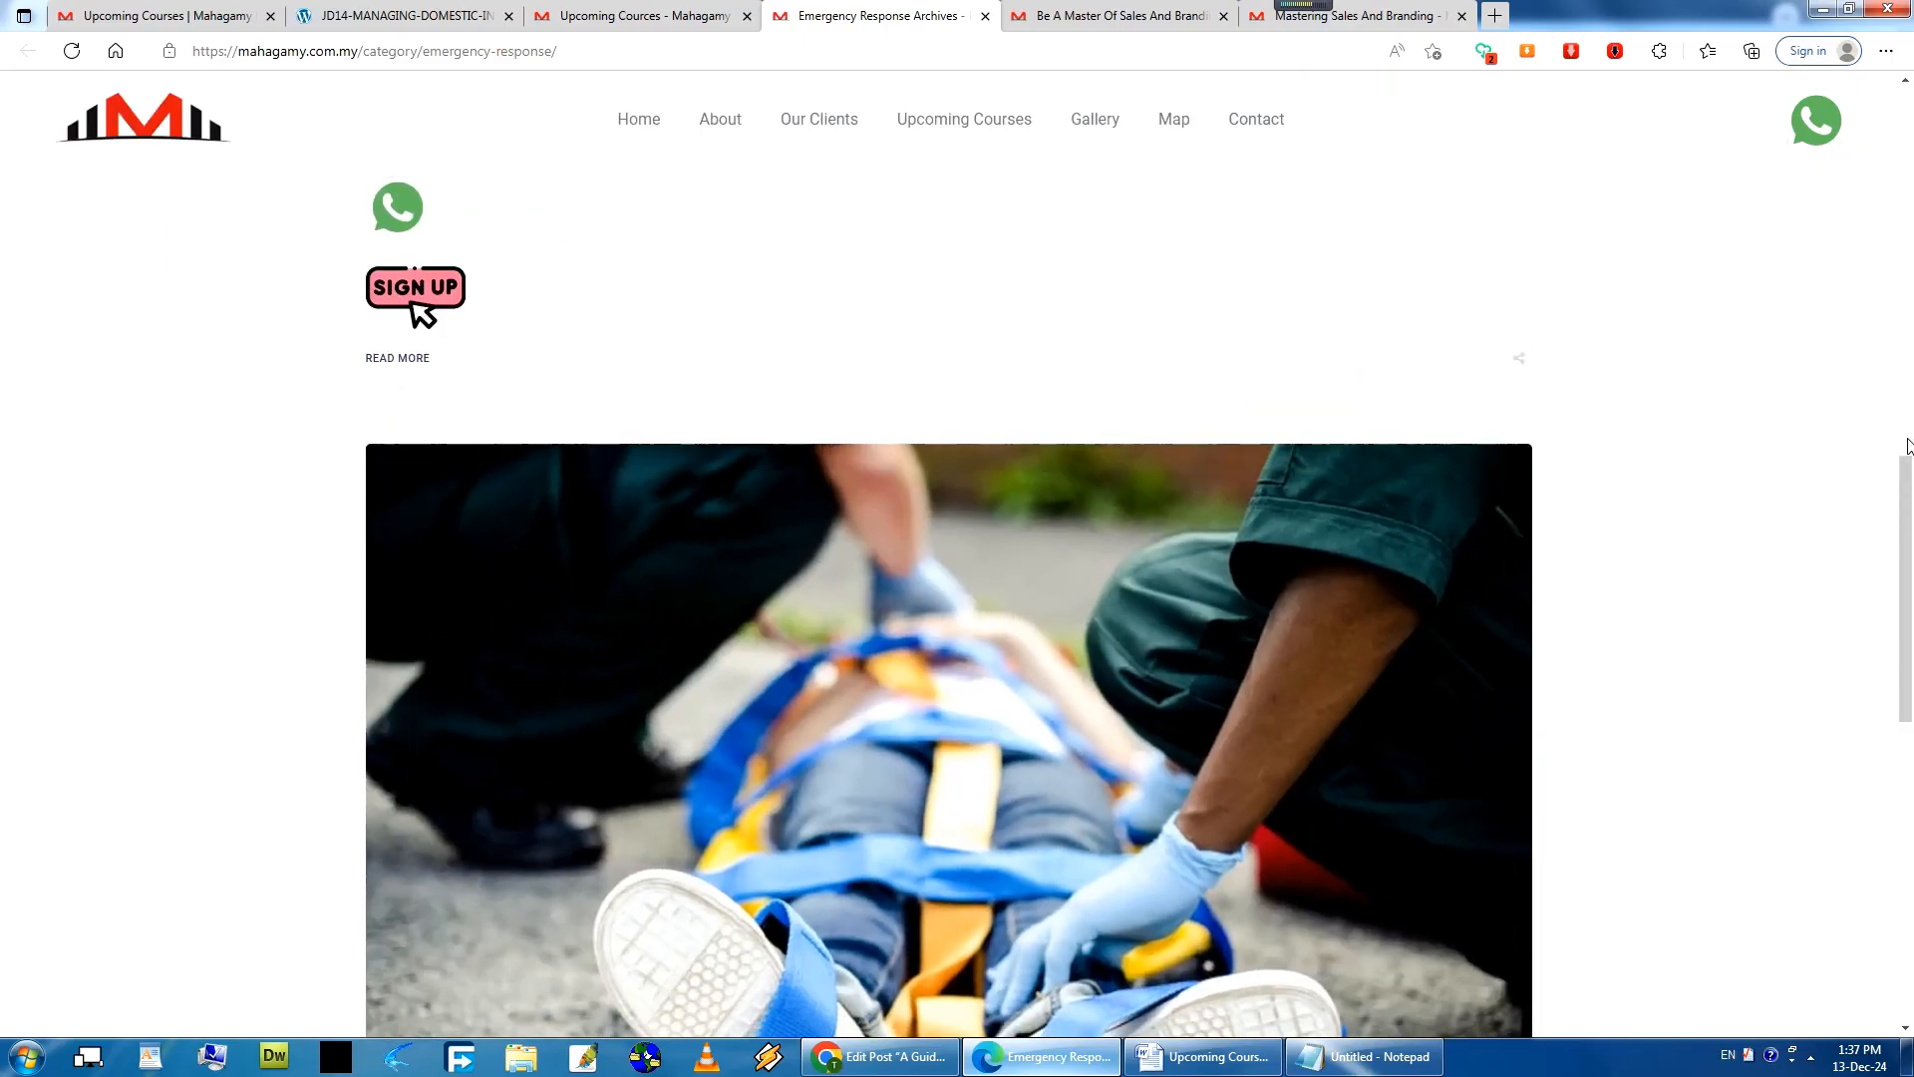
{"action": "scroll", "coordinate": [1436, 650], "scroll_direction": "down", "scroll_amount": 5}
{"action": "scroll", "coordinate": [1436, 650], "scroll_direction": "up", "scroll_amount": 18}
{"action": "left_click", "coordinate": [618, 10]}
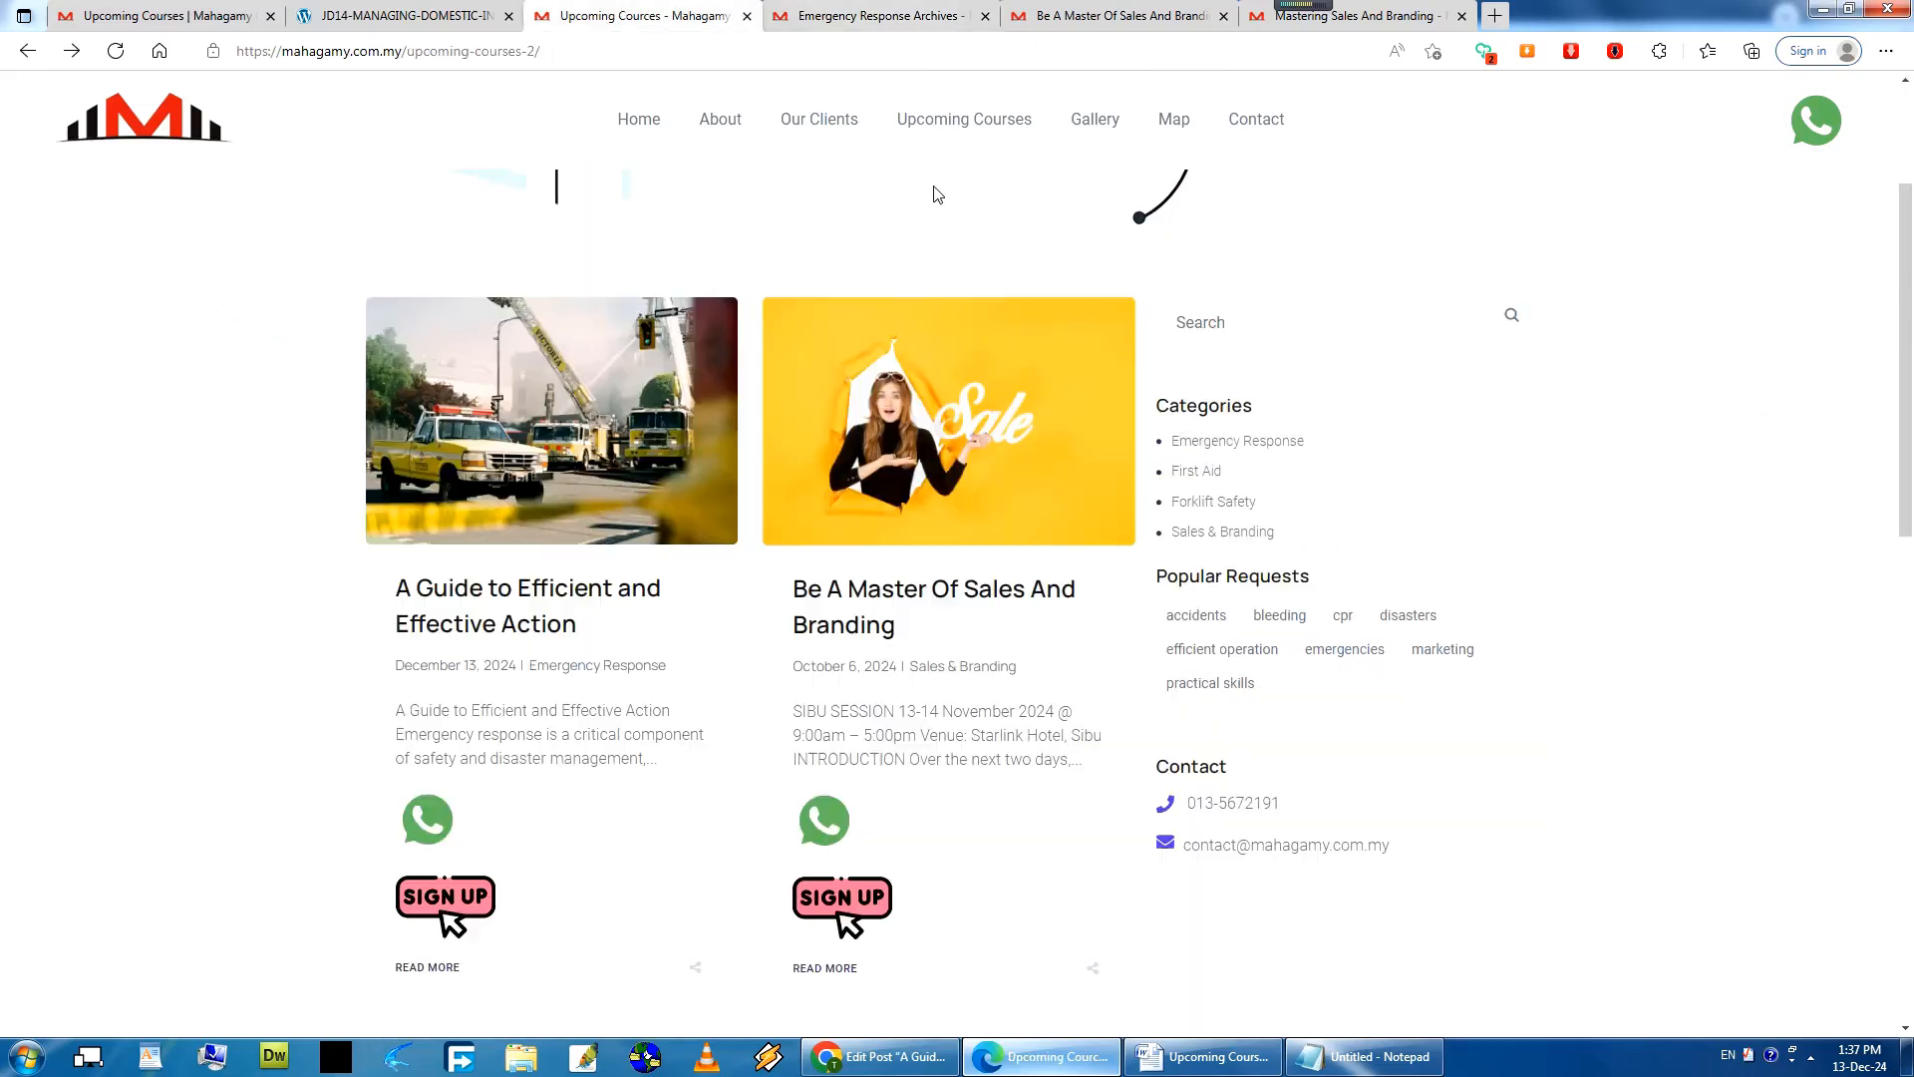
Switch to the Word document, highlight the Search Functionality feature with its description and return to Edge.
{"action": "left_click", "coordinate": [1185, 1065]}
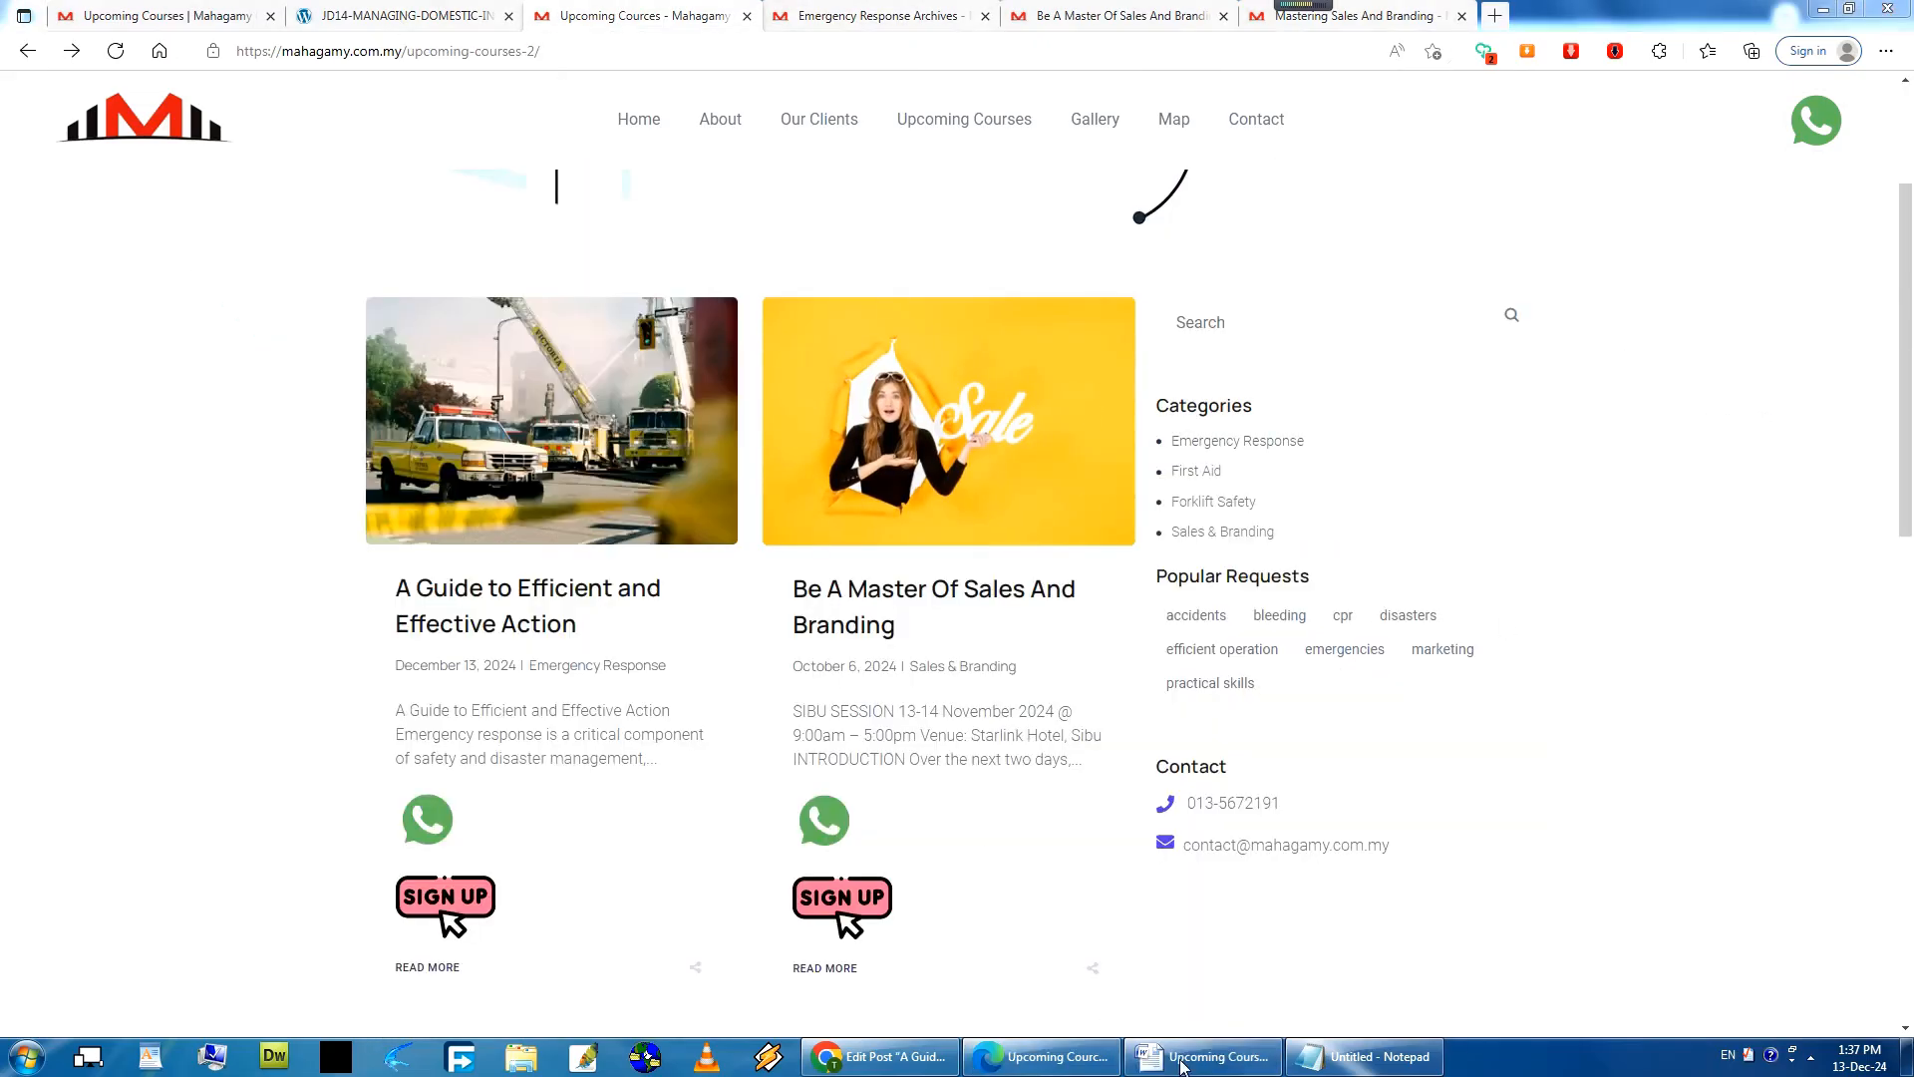
{"action": "left_click_drag", "start_coordinate": [486, 433], "coordinate": [845, 493]}
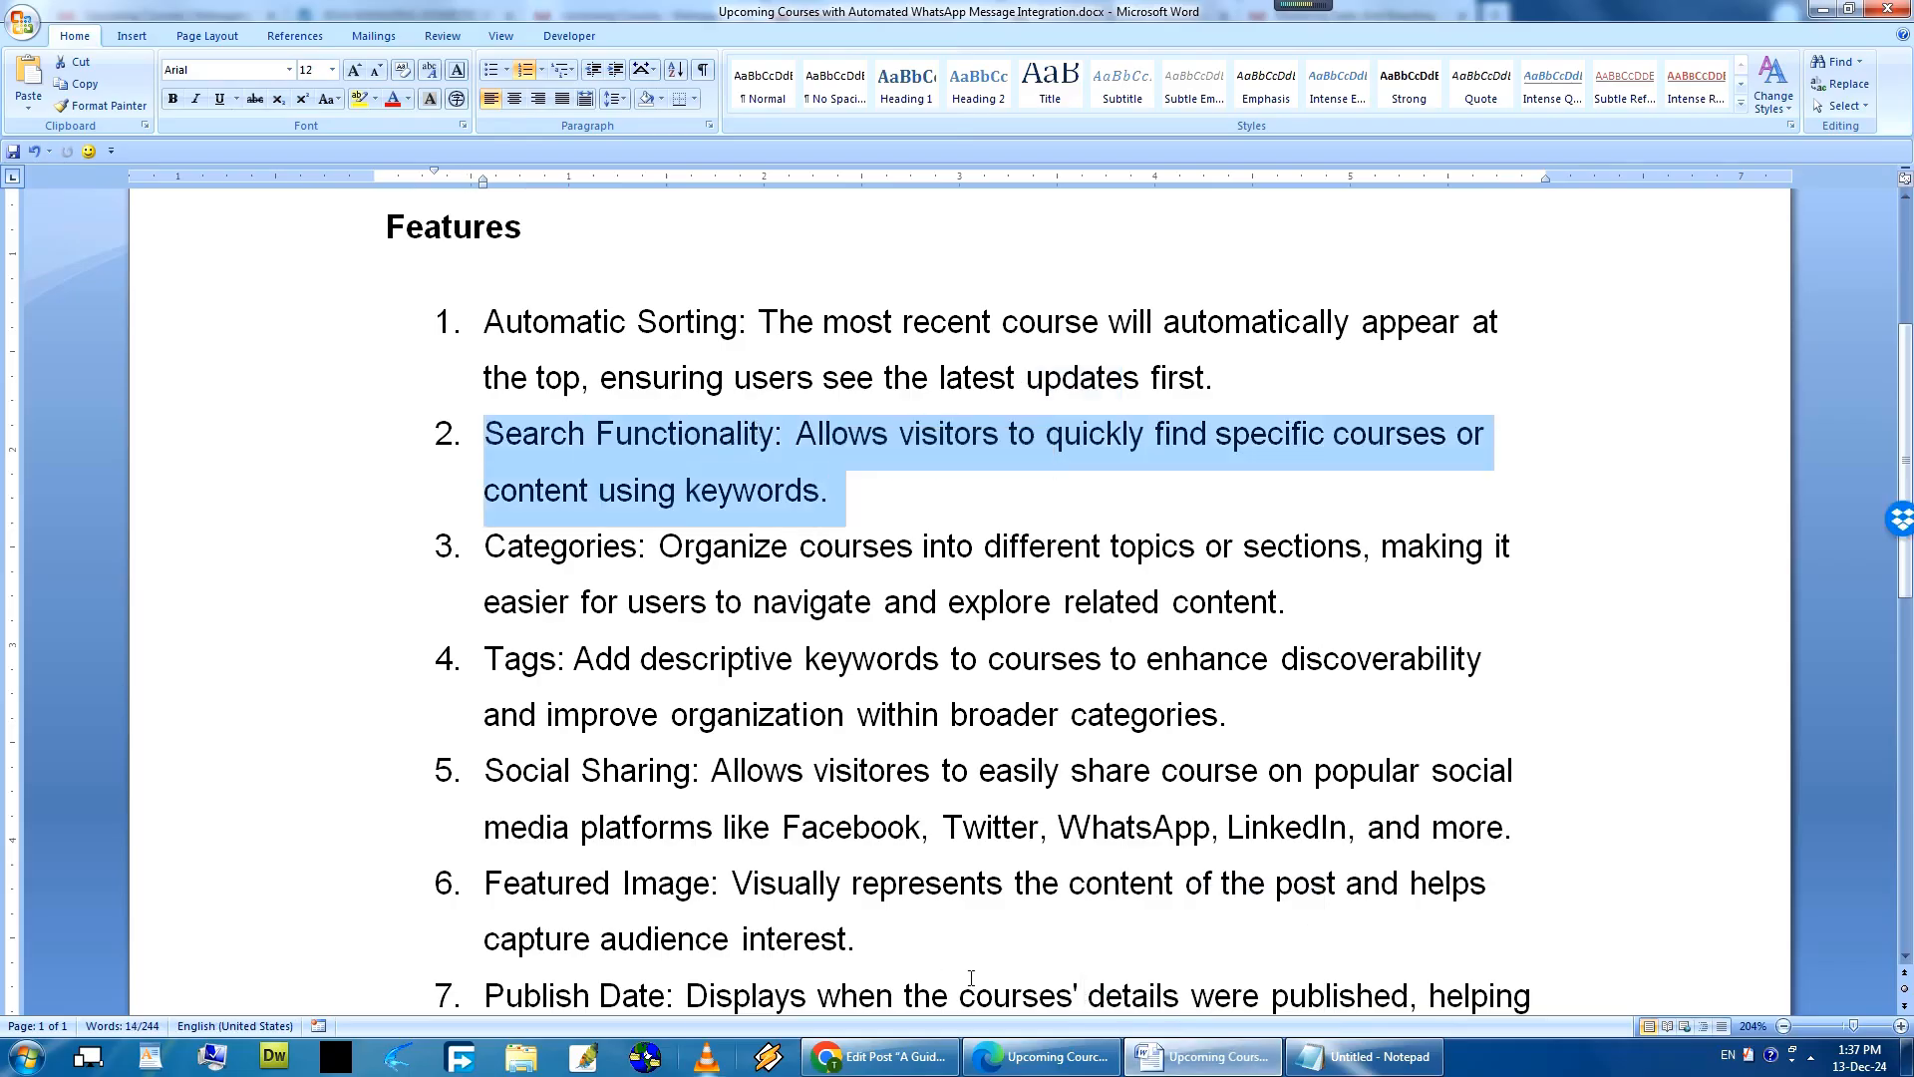
{"action": "left_click", "coordinate": [1042, 1057]}
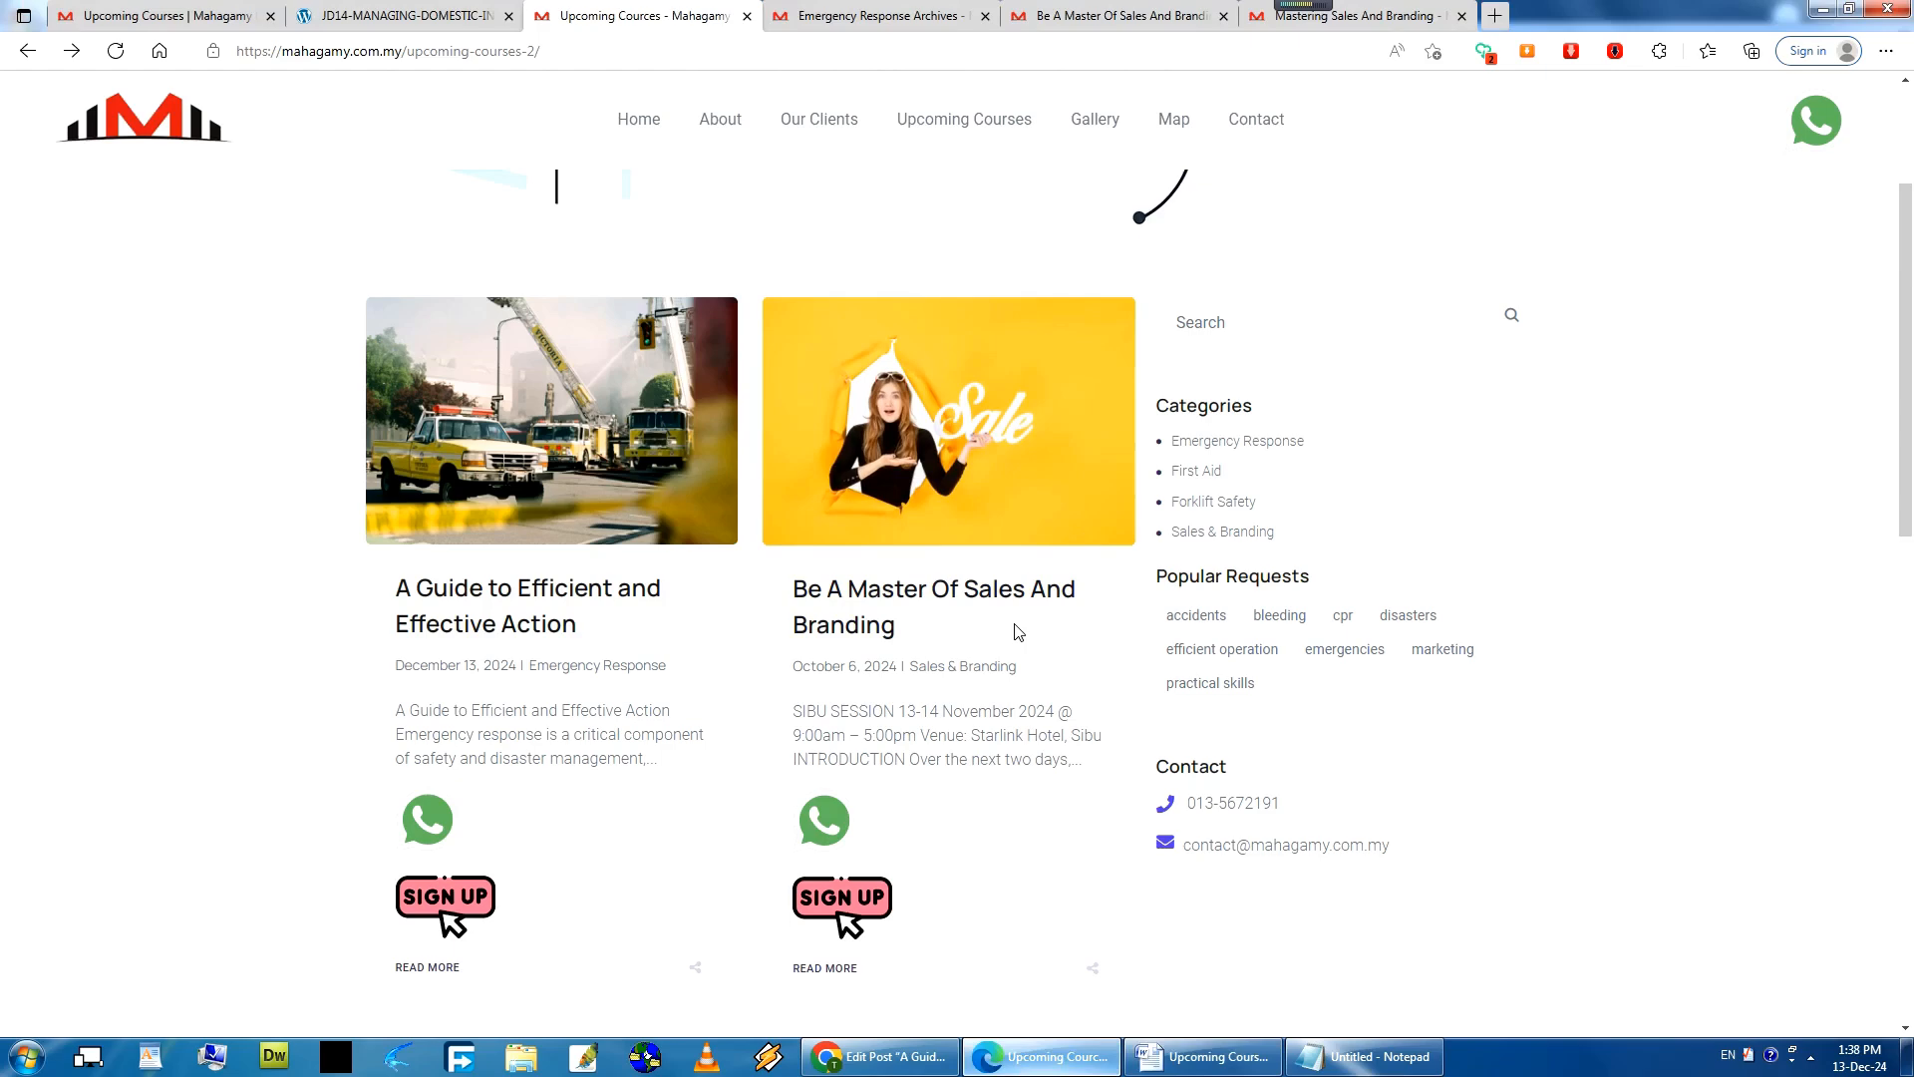
{"action": "scroll", "coordinate": [571, 592], "scroll_direction": "down", "scroll_amount": 1}
{"action": "left_click_drag", "start_coordinate": [395, 588], "coordinate": [475, 590]}
{"action": "right_click", "coordinate": [465, 588]}
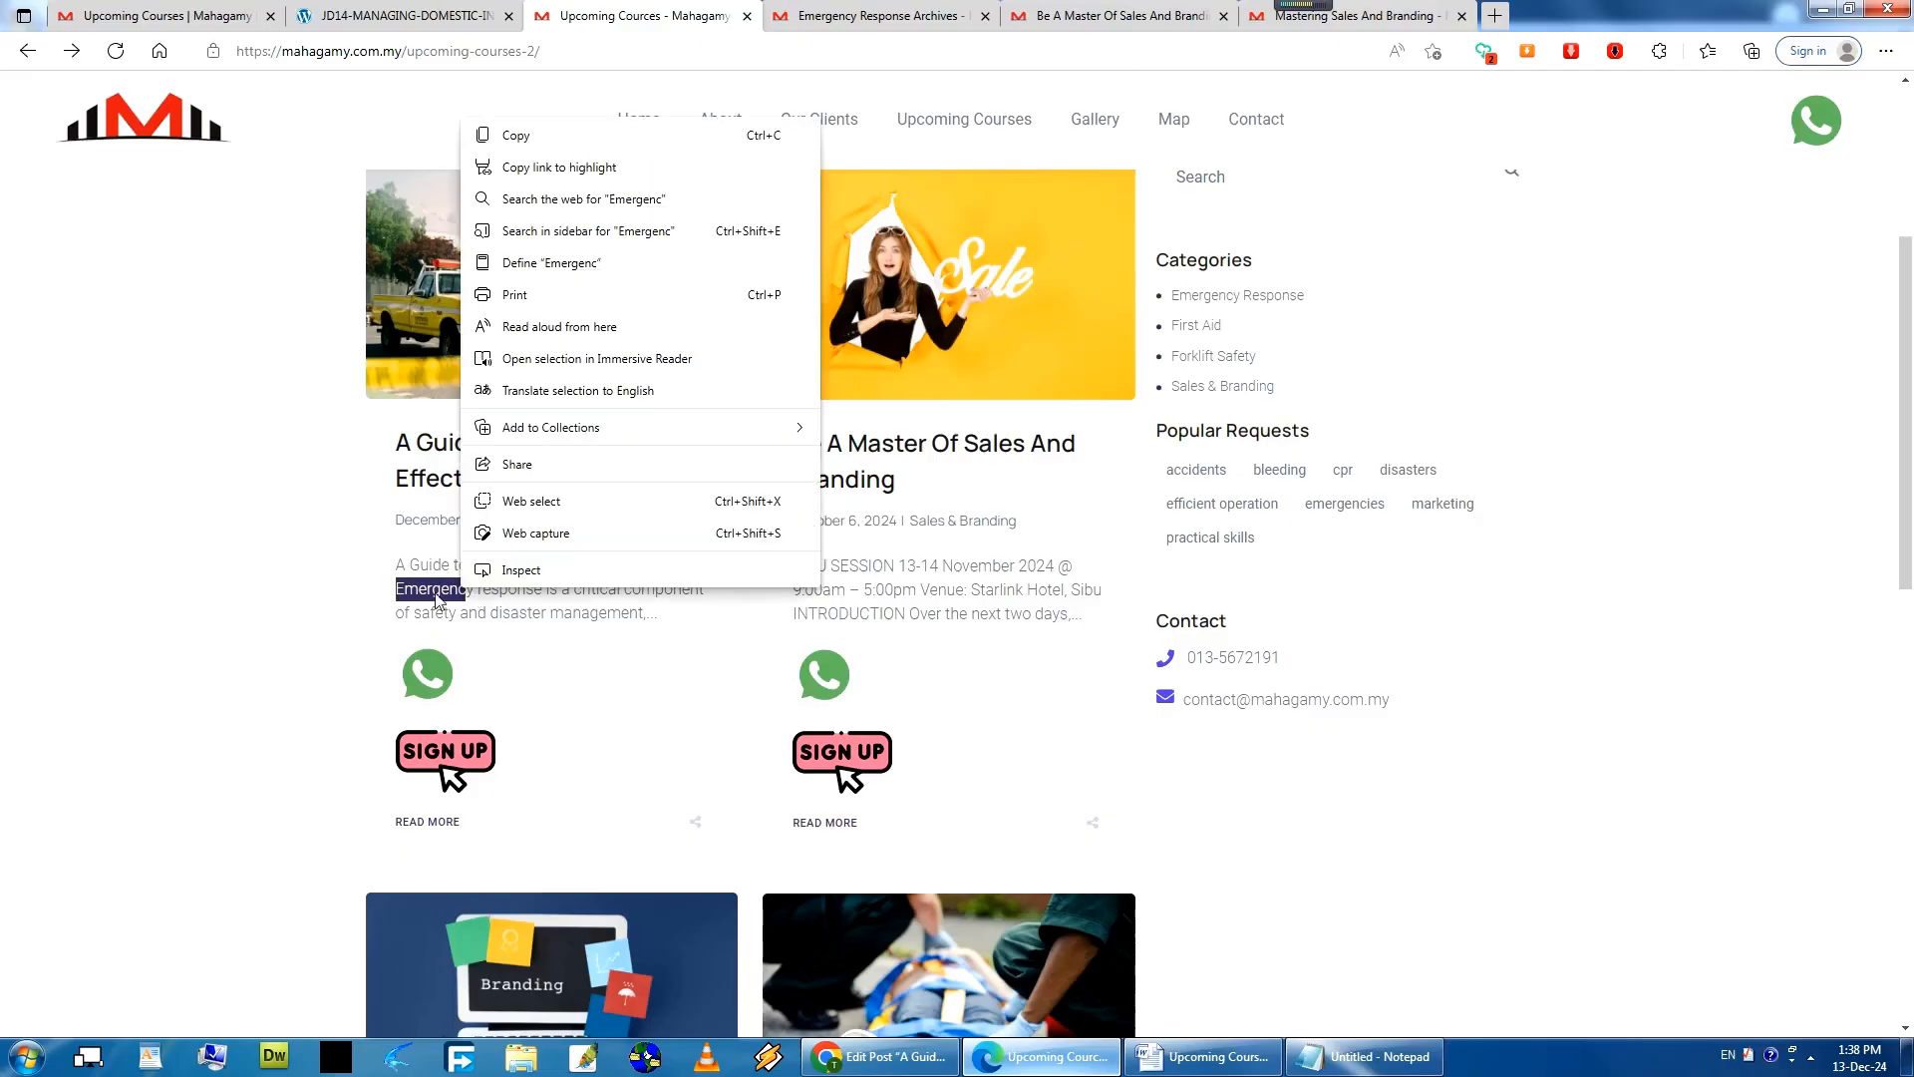
{"action": "left_click", "coordinate": [427, 589]}
Copy the word "Sales" from the description on the Mastering Sales And Branding course card.
{"action": "scroll", "coordinate": [428, 590], "scroll_direction": "down", "scroll_amount": 1}
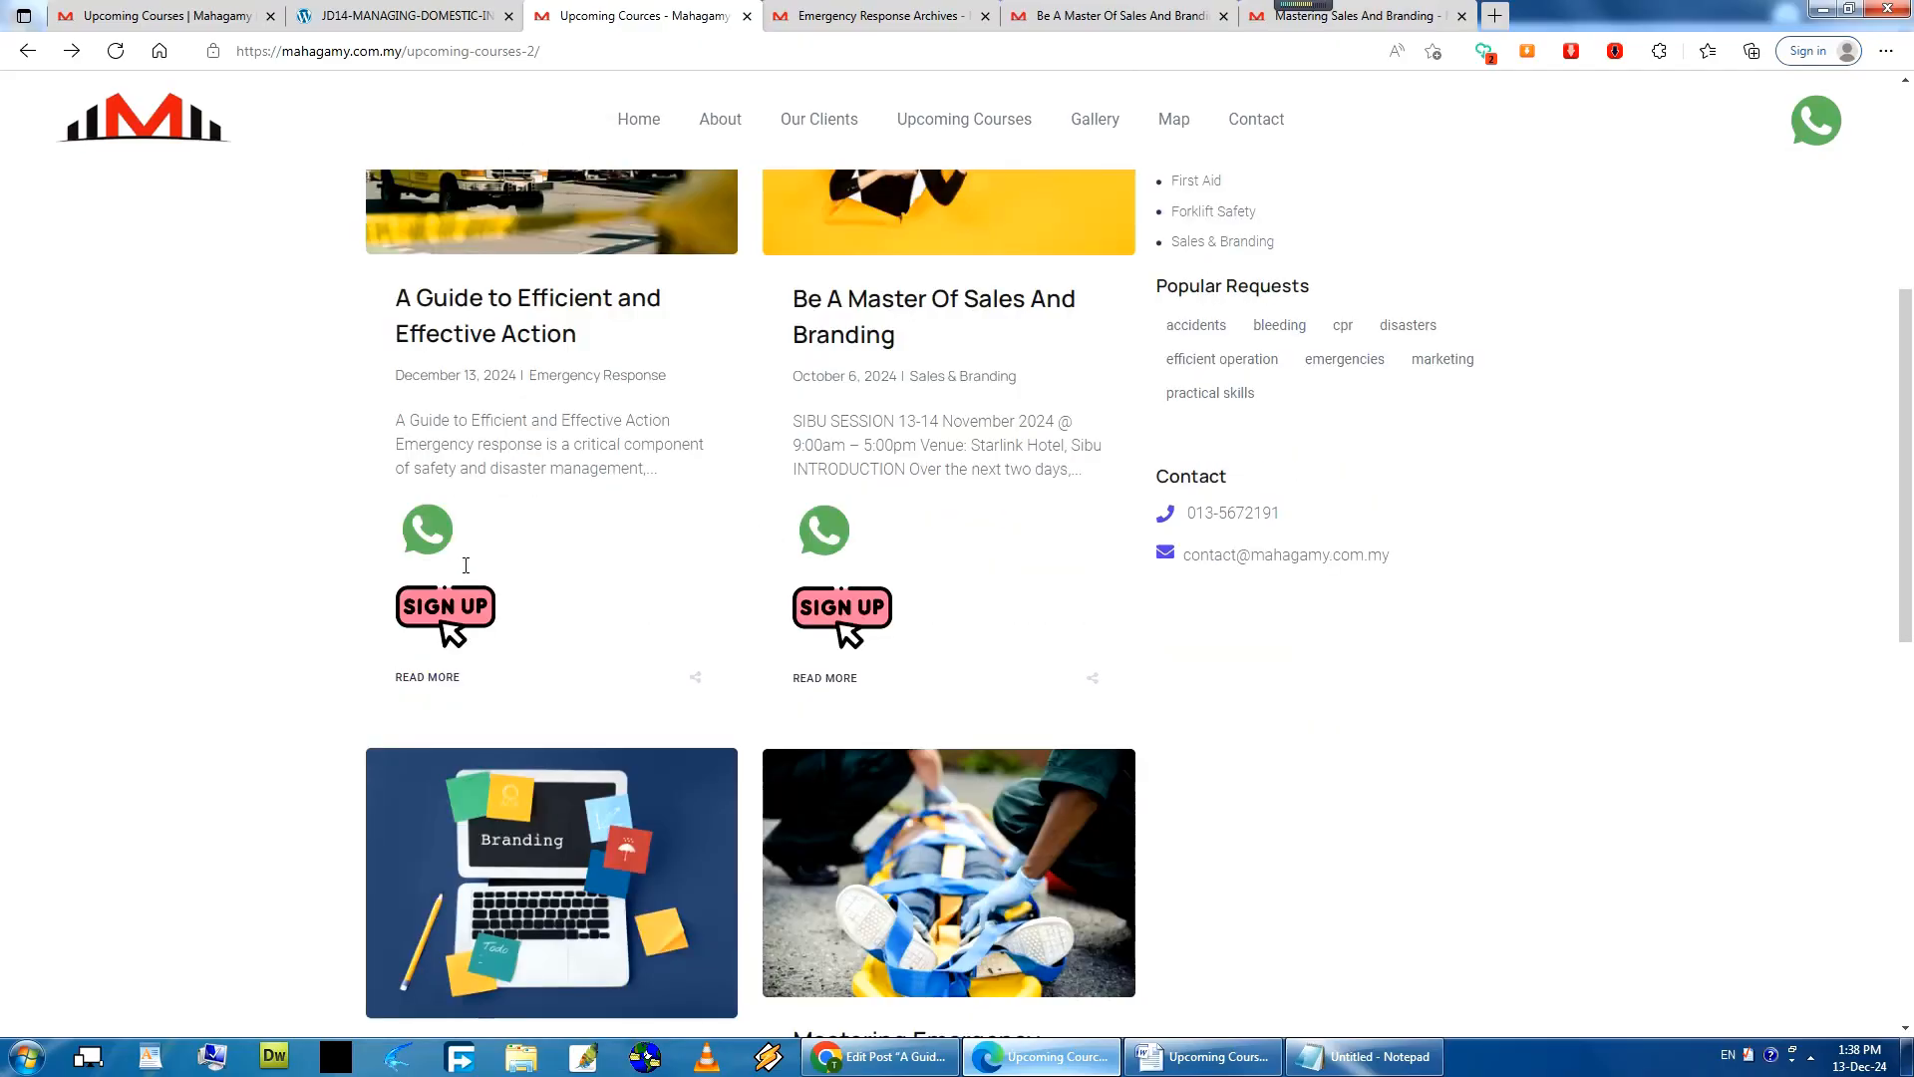
{"action": "scroll", "coordinate": [486, 487], "scroll_direction": "down", "scroll_amount": 7}
{"action": "scroll", "coordinate": [568, 478], "scroll_direction": "up", "scroll_amount": 4}
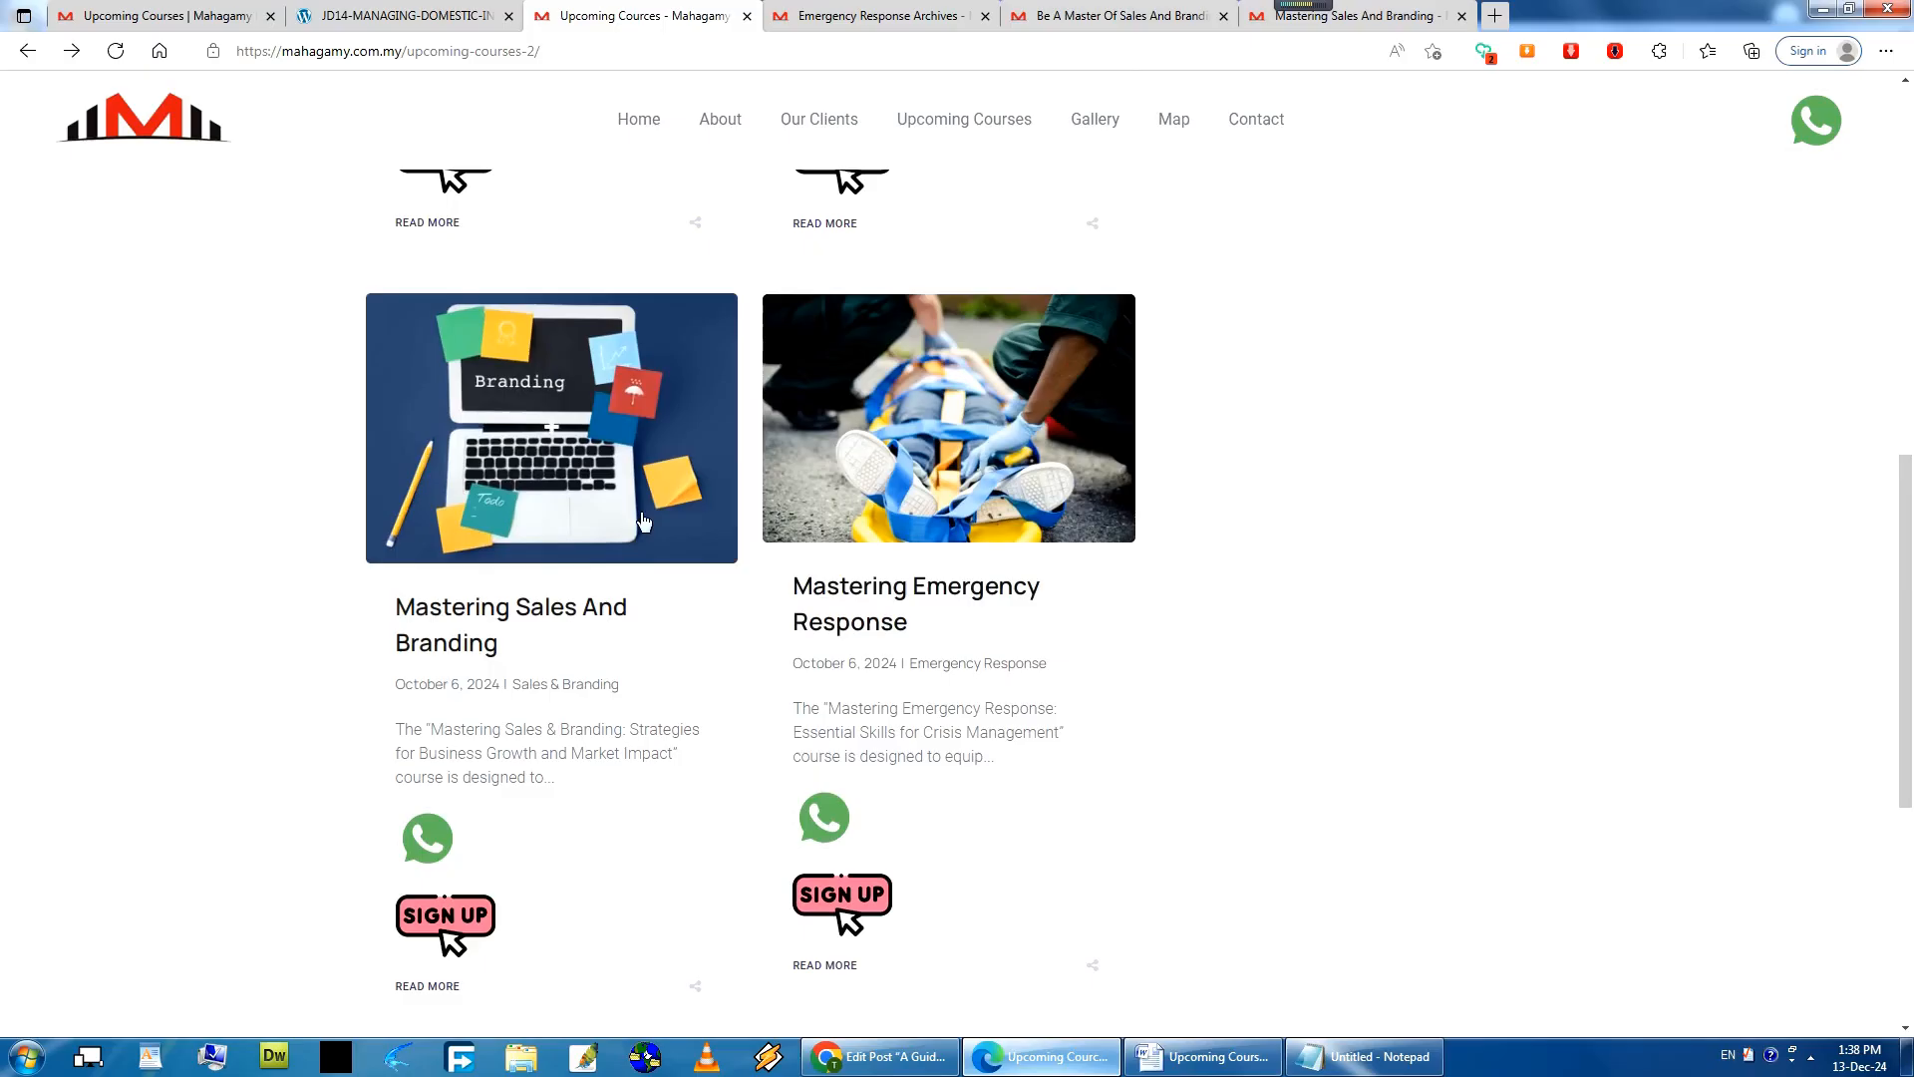
{"action": "scroll", "coordinate": [628, 583], "scroll_direction": "down", "scroll_amount": 1}
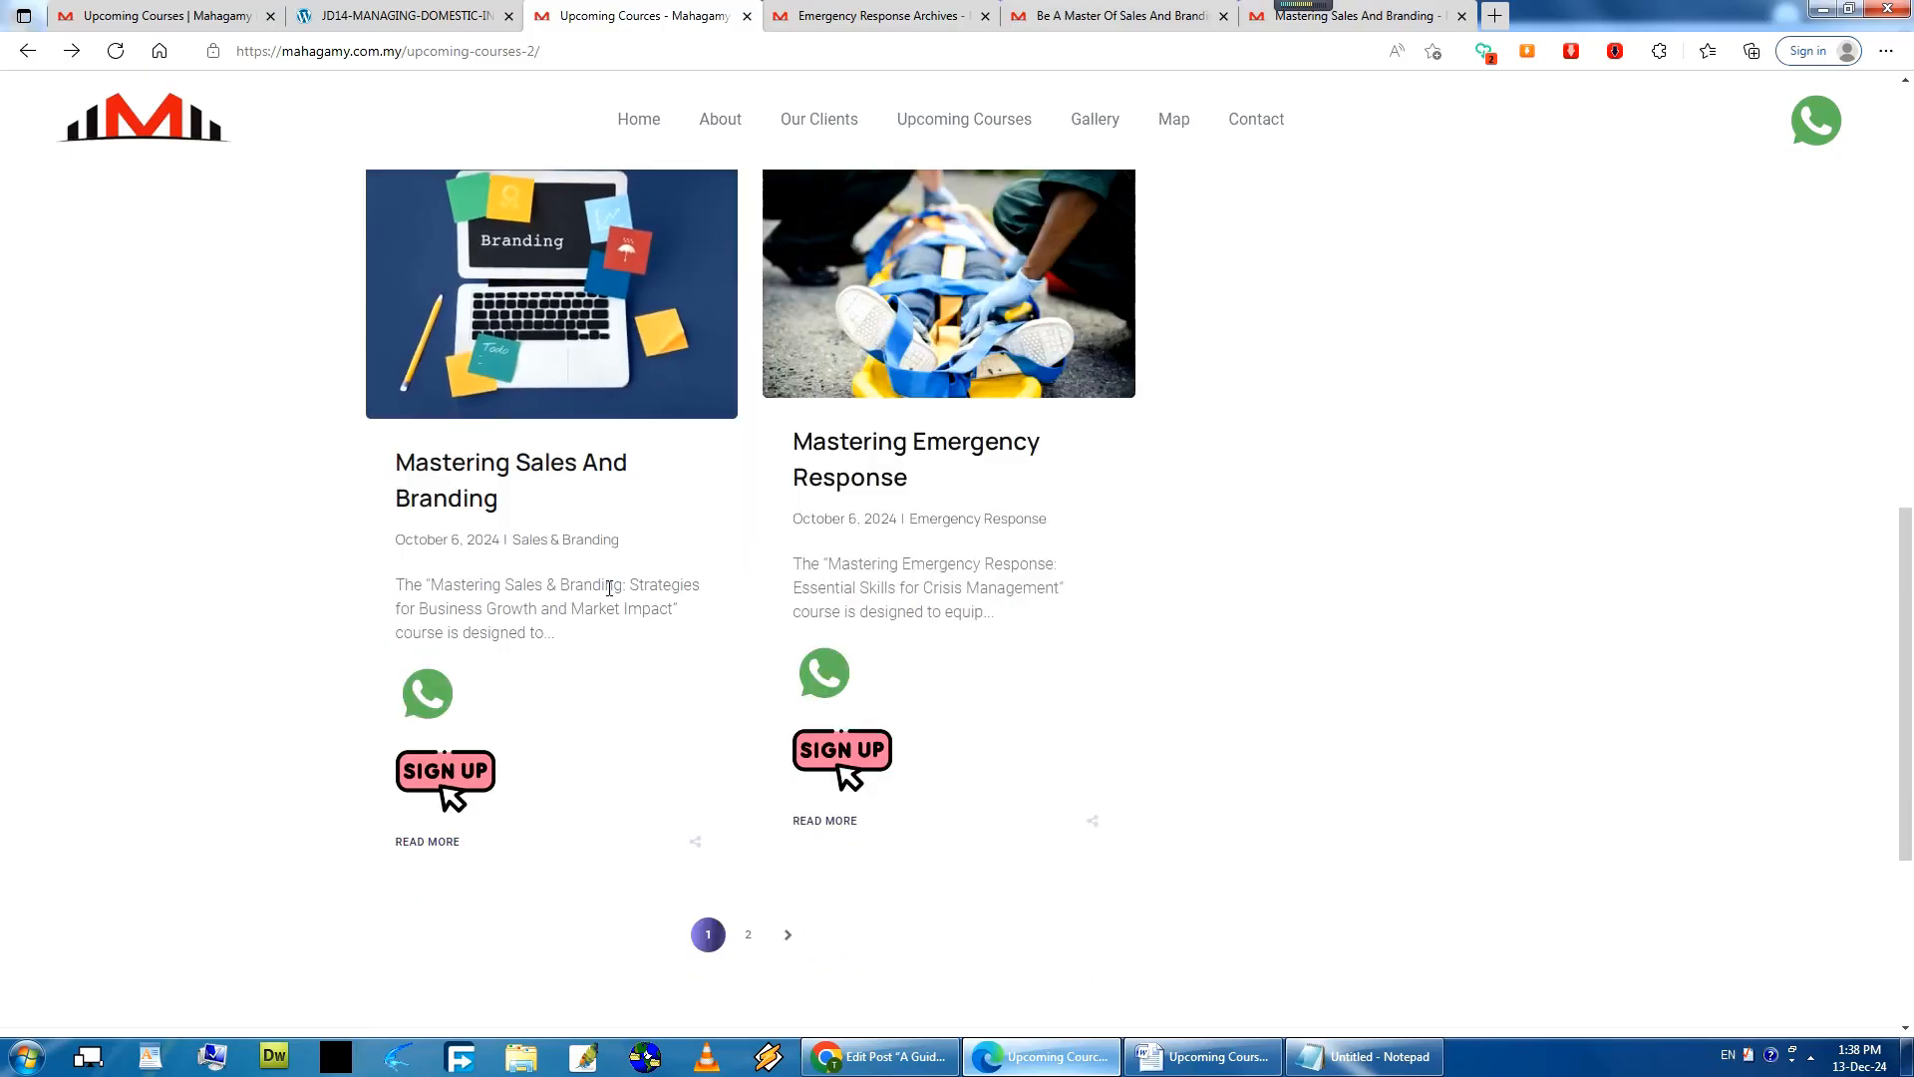
{"action": "double_click", "coordinate": [504, 585]}
{"action": "right_click", "coordinate": [529, 584]}
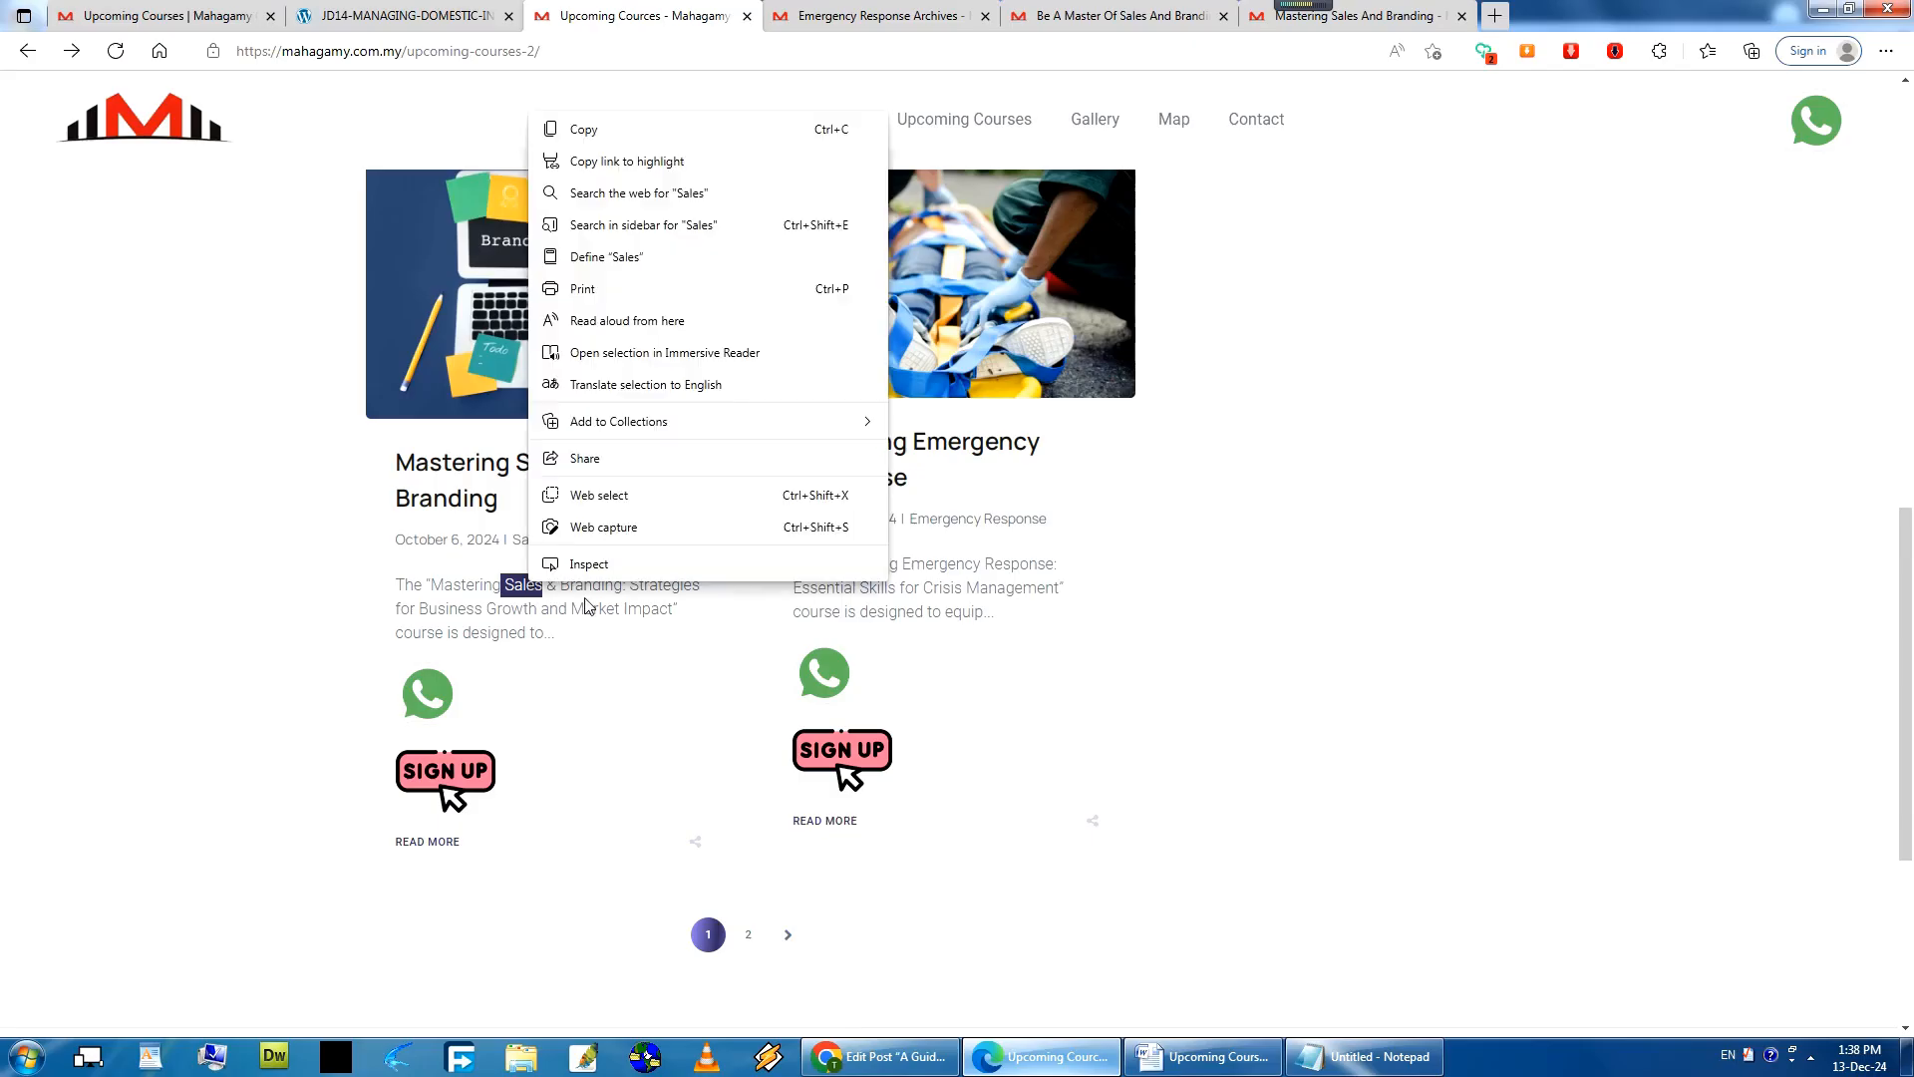
{"action": "left_click", "coordinate": [701, 125]}
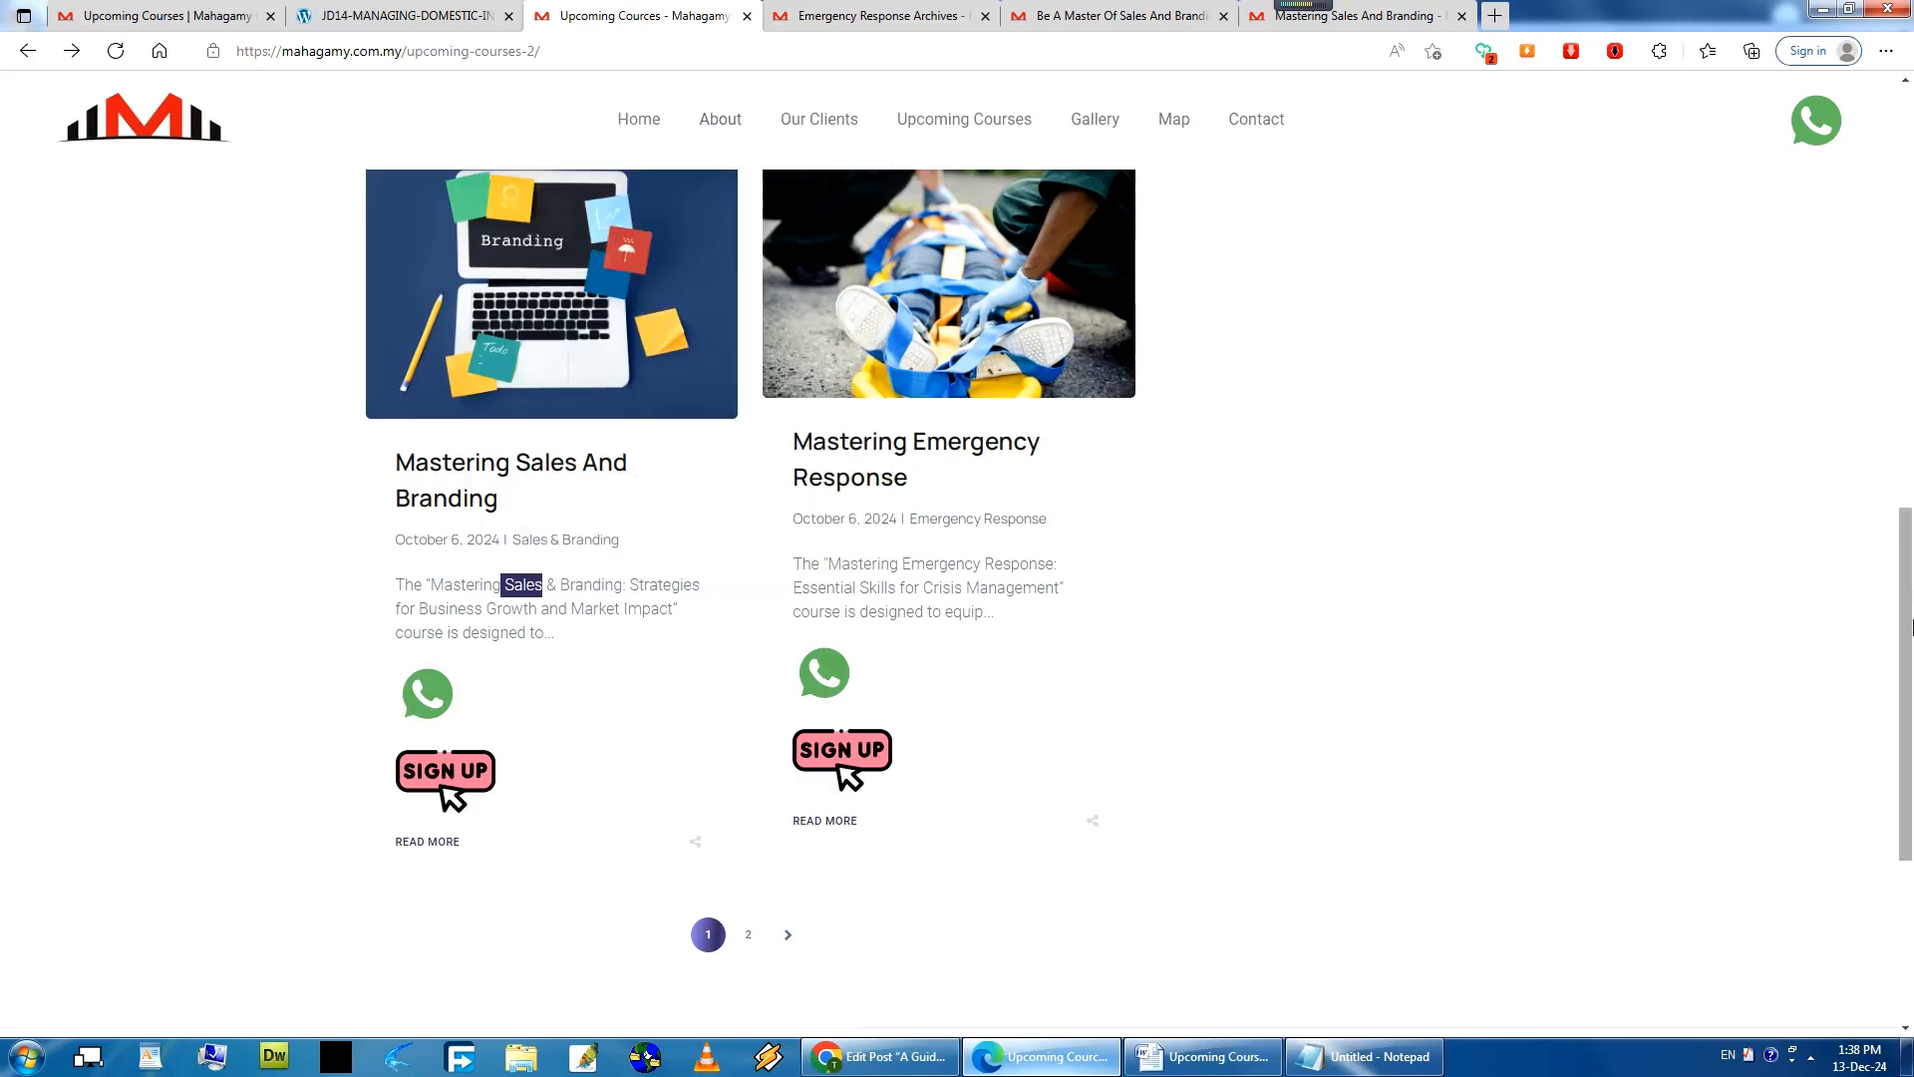
Paste "Sales" into the Upcoming Courses page's search field and run the search.
{"action": "scroll", "coordinate": [1260, 445], "scroll_direction": "up", "scroll_amount": 7}
{"action": "left_click", "coordinate": [1203, 402]}
{"action": "right_click", "coordinate": [1222, 394]}
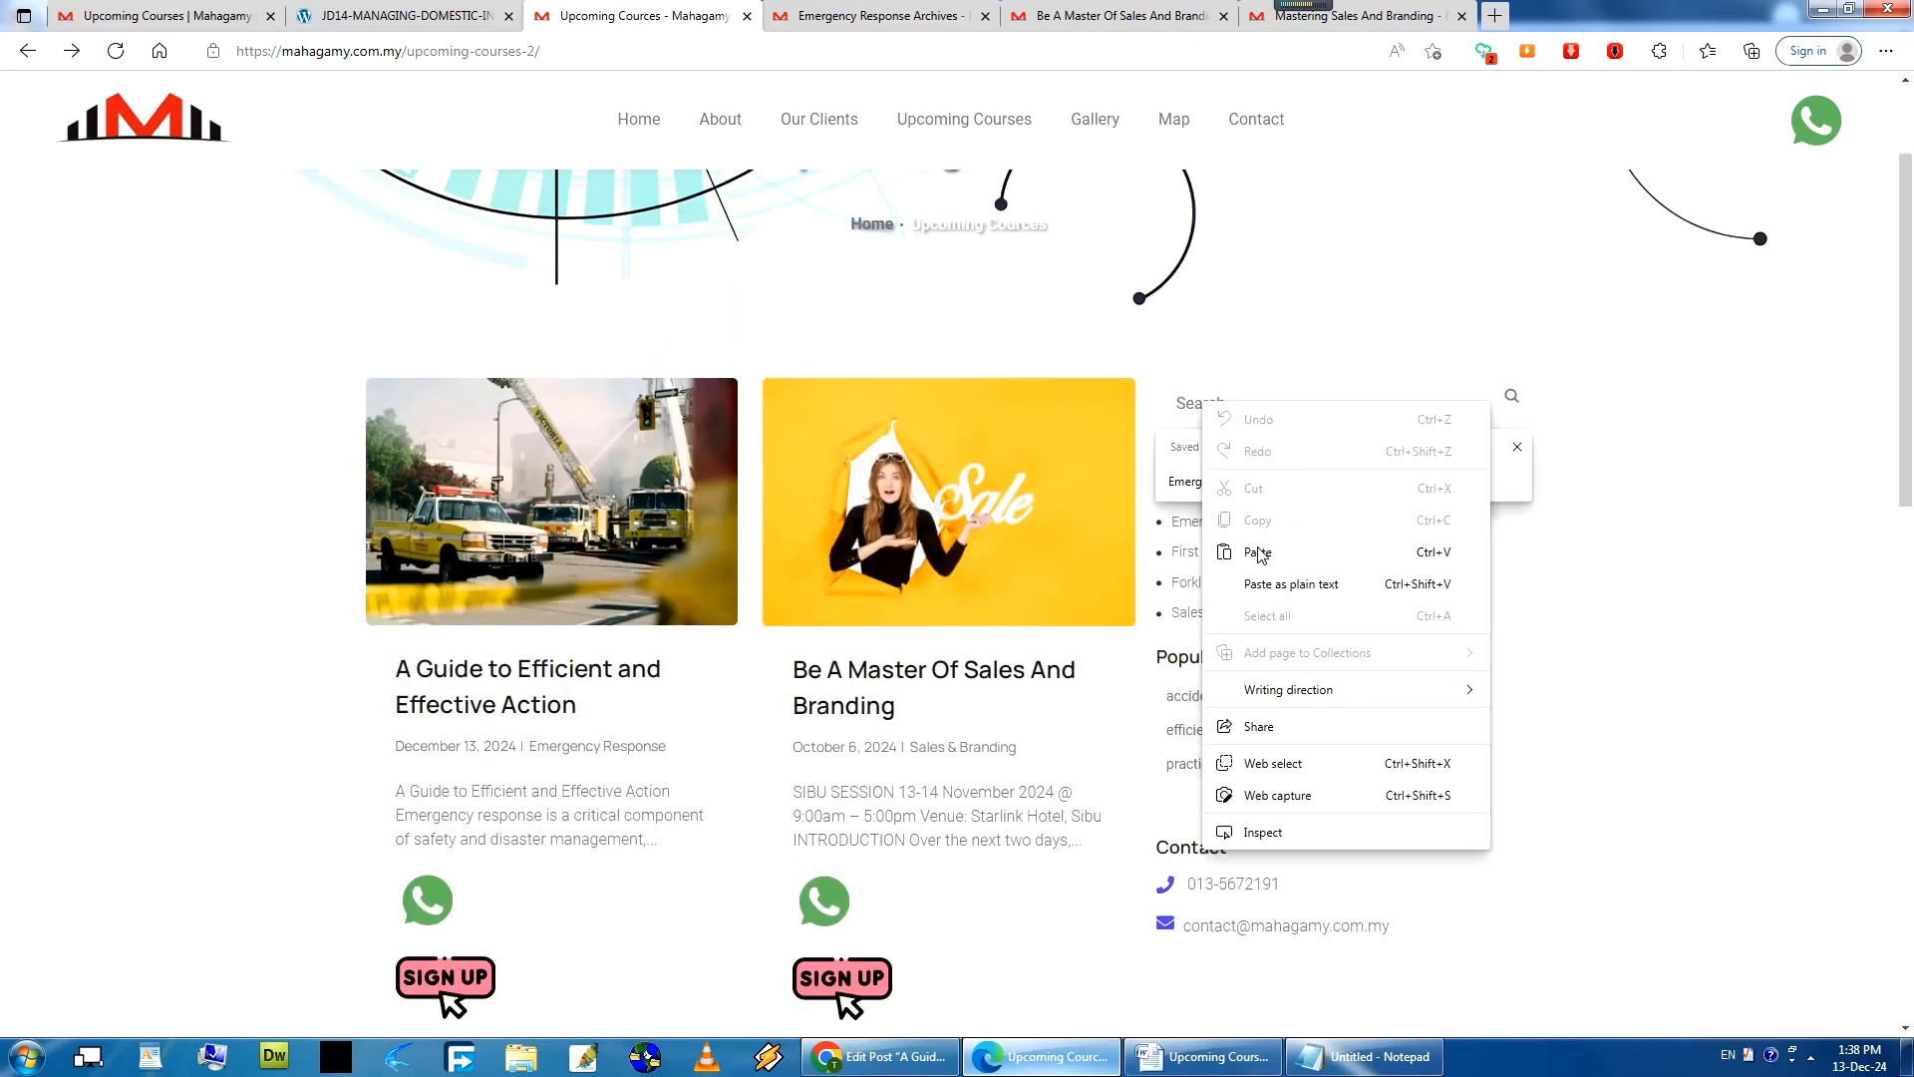
{"action": "left_click", "coordinate": [1264, 551]}
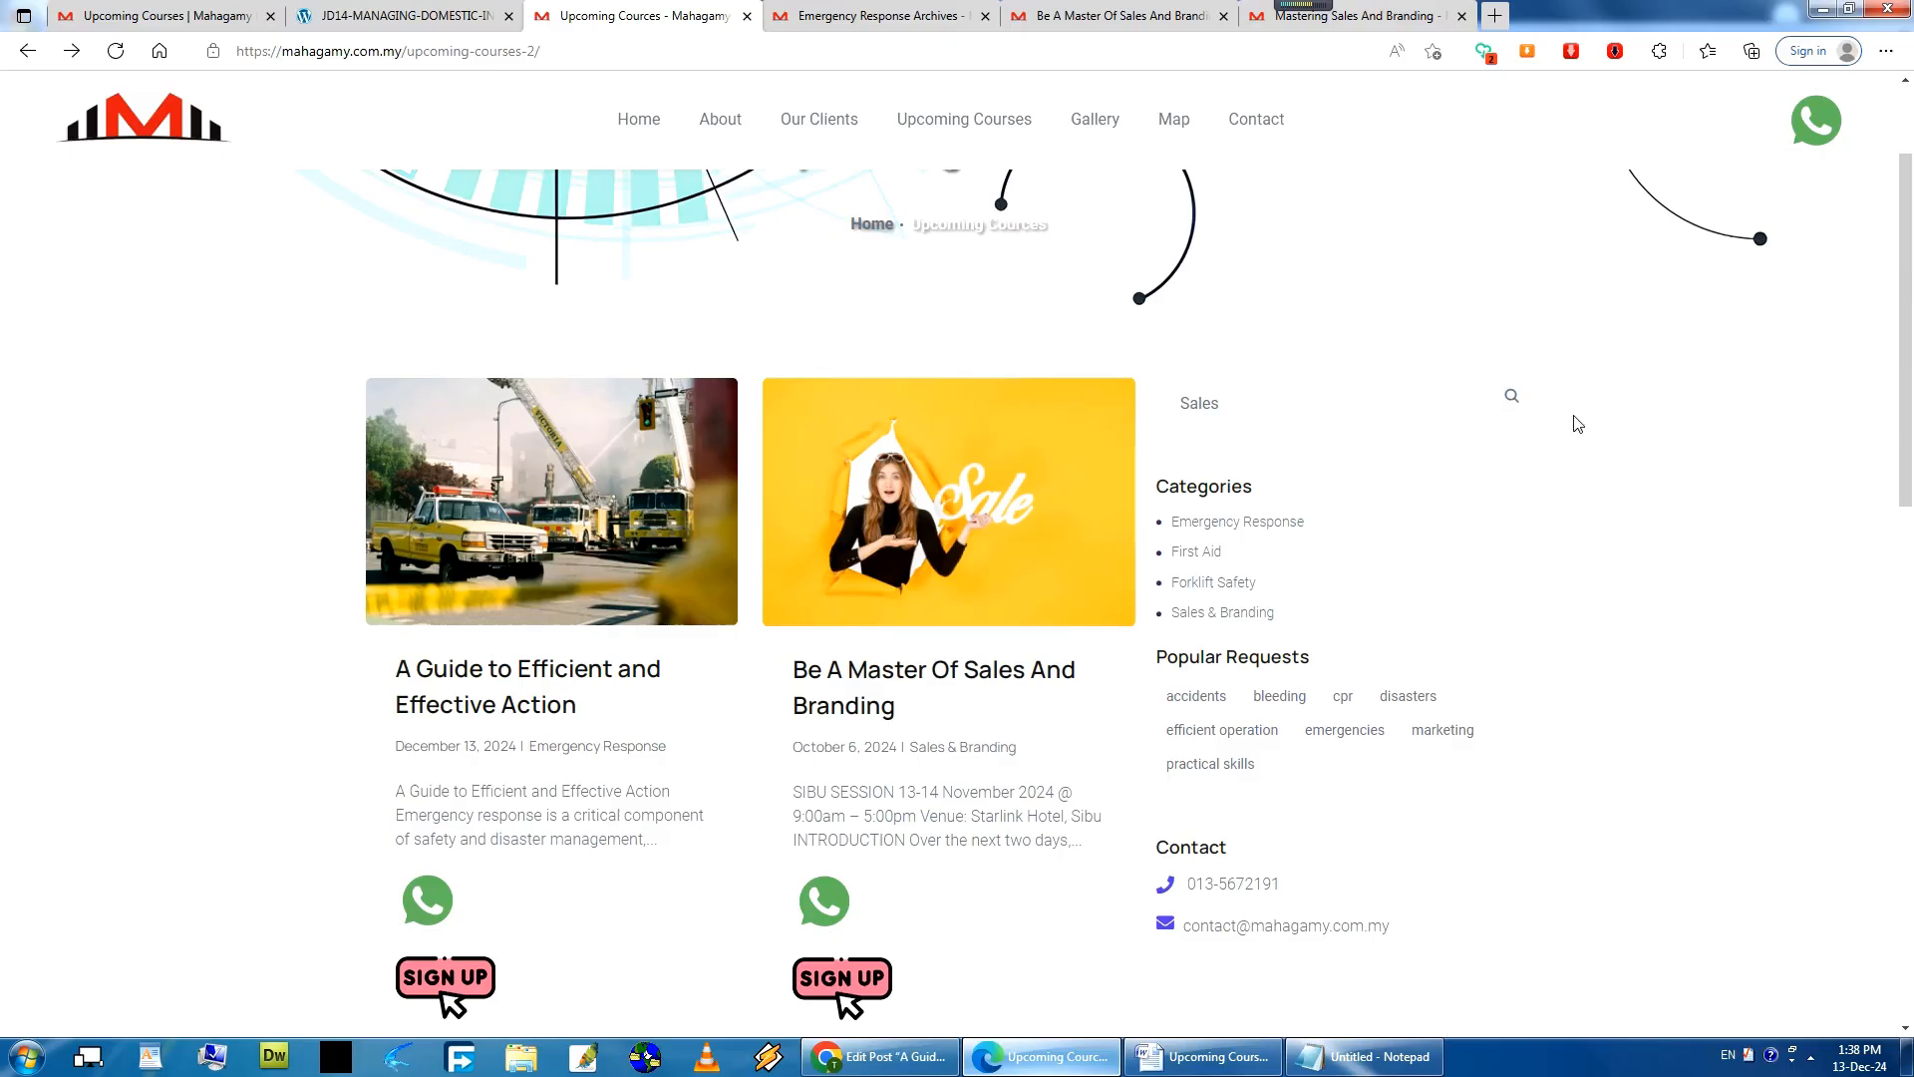
{"action": "left_click", "coordinate": [1511, 397]}
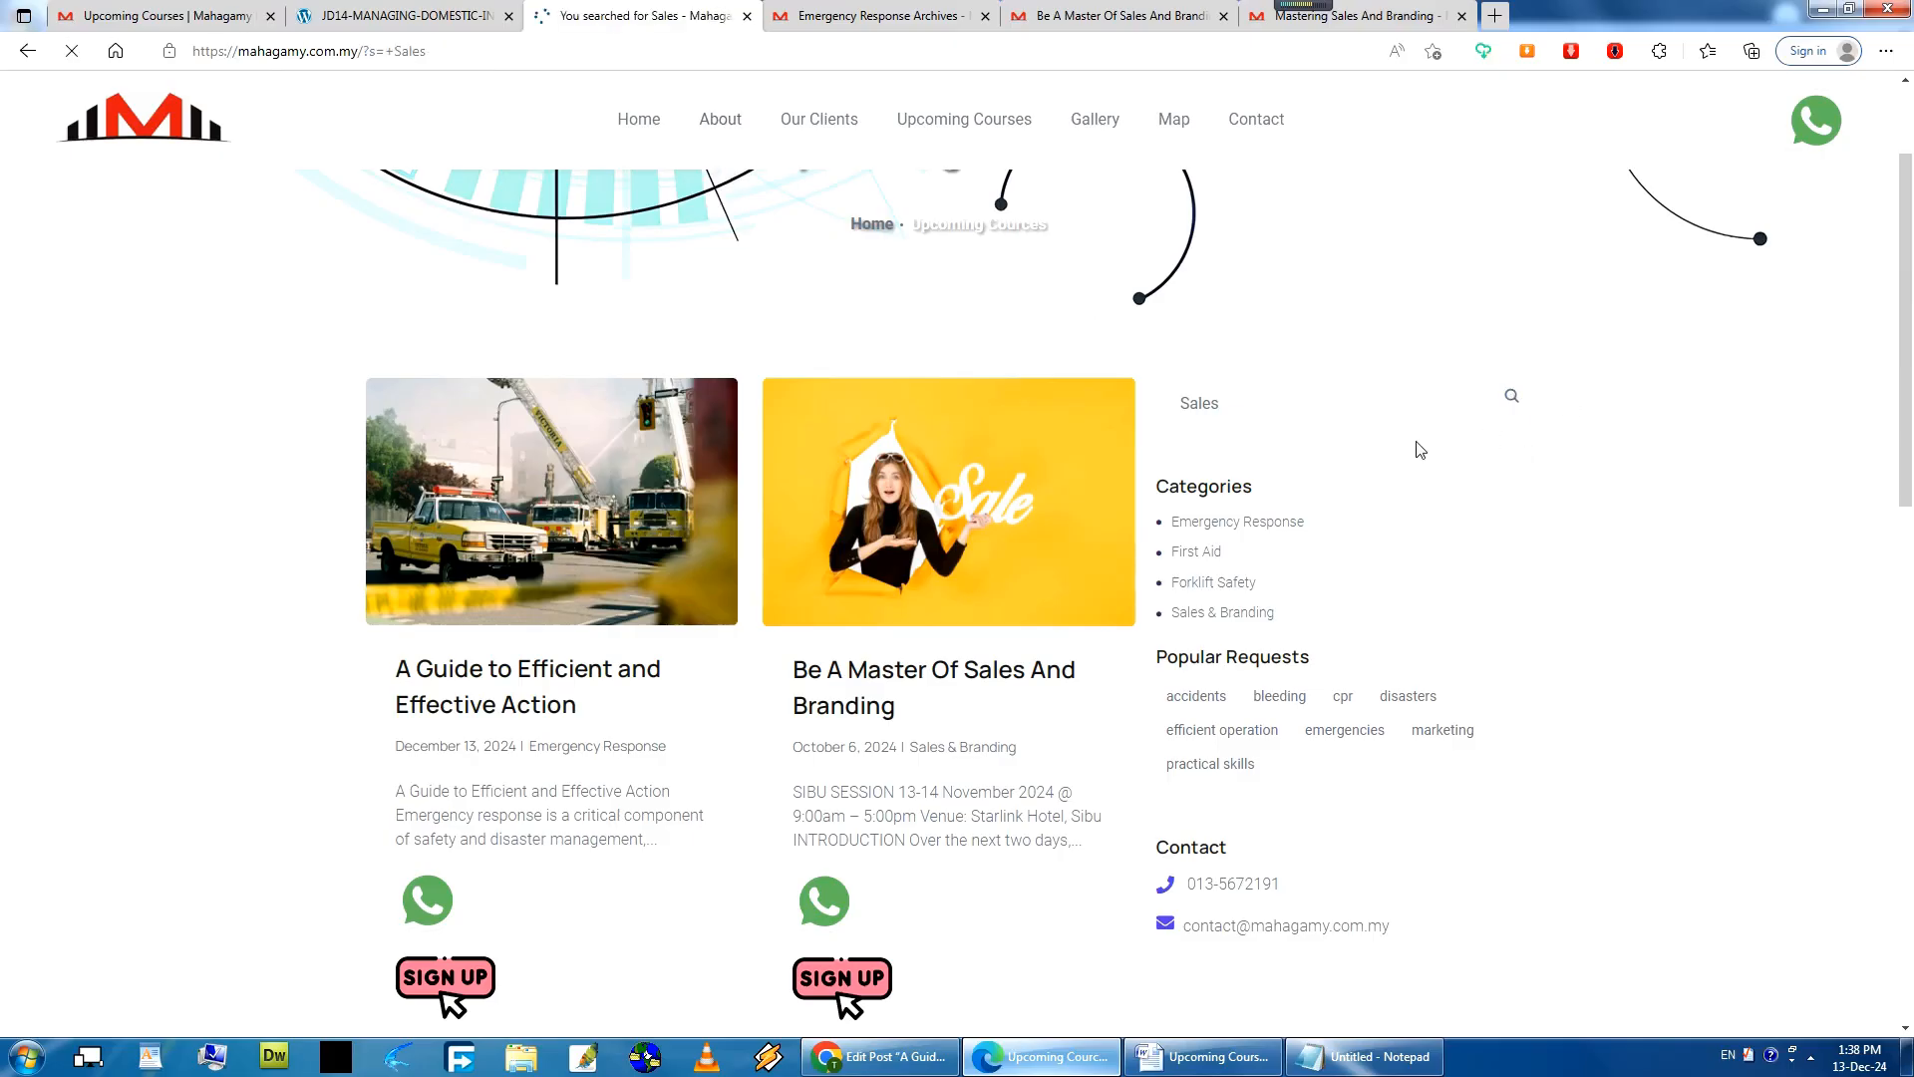
Look through the search results for "Sales" and go back to the Upcoming Courses page.
{"action": "mouse_move", "coordinate": [1912, 319]}
{"action": "left_mouse_down"}
{"action": "mouse_move", "coordinate": [1911, 595]}
{"action": "mouse_move", "coordinate": [1911, 351]}
{"action": "left_mouse_up"}
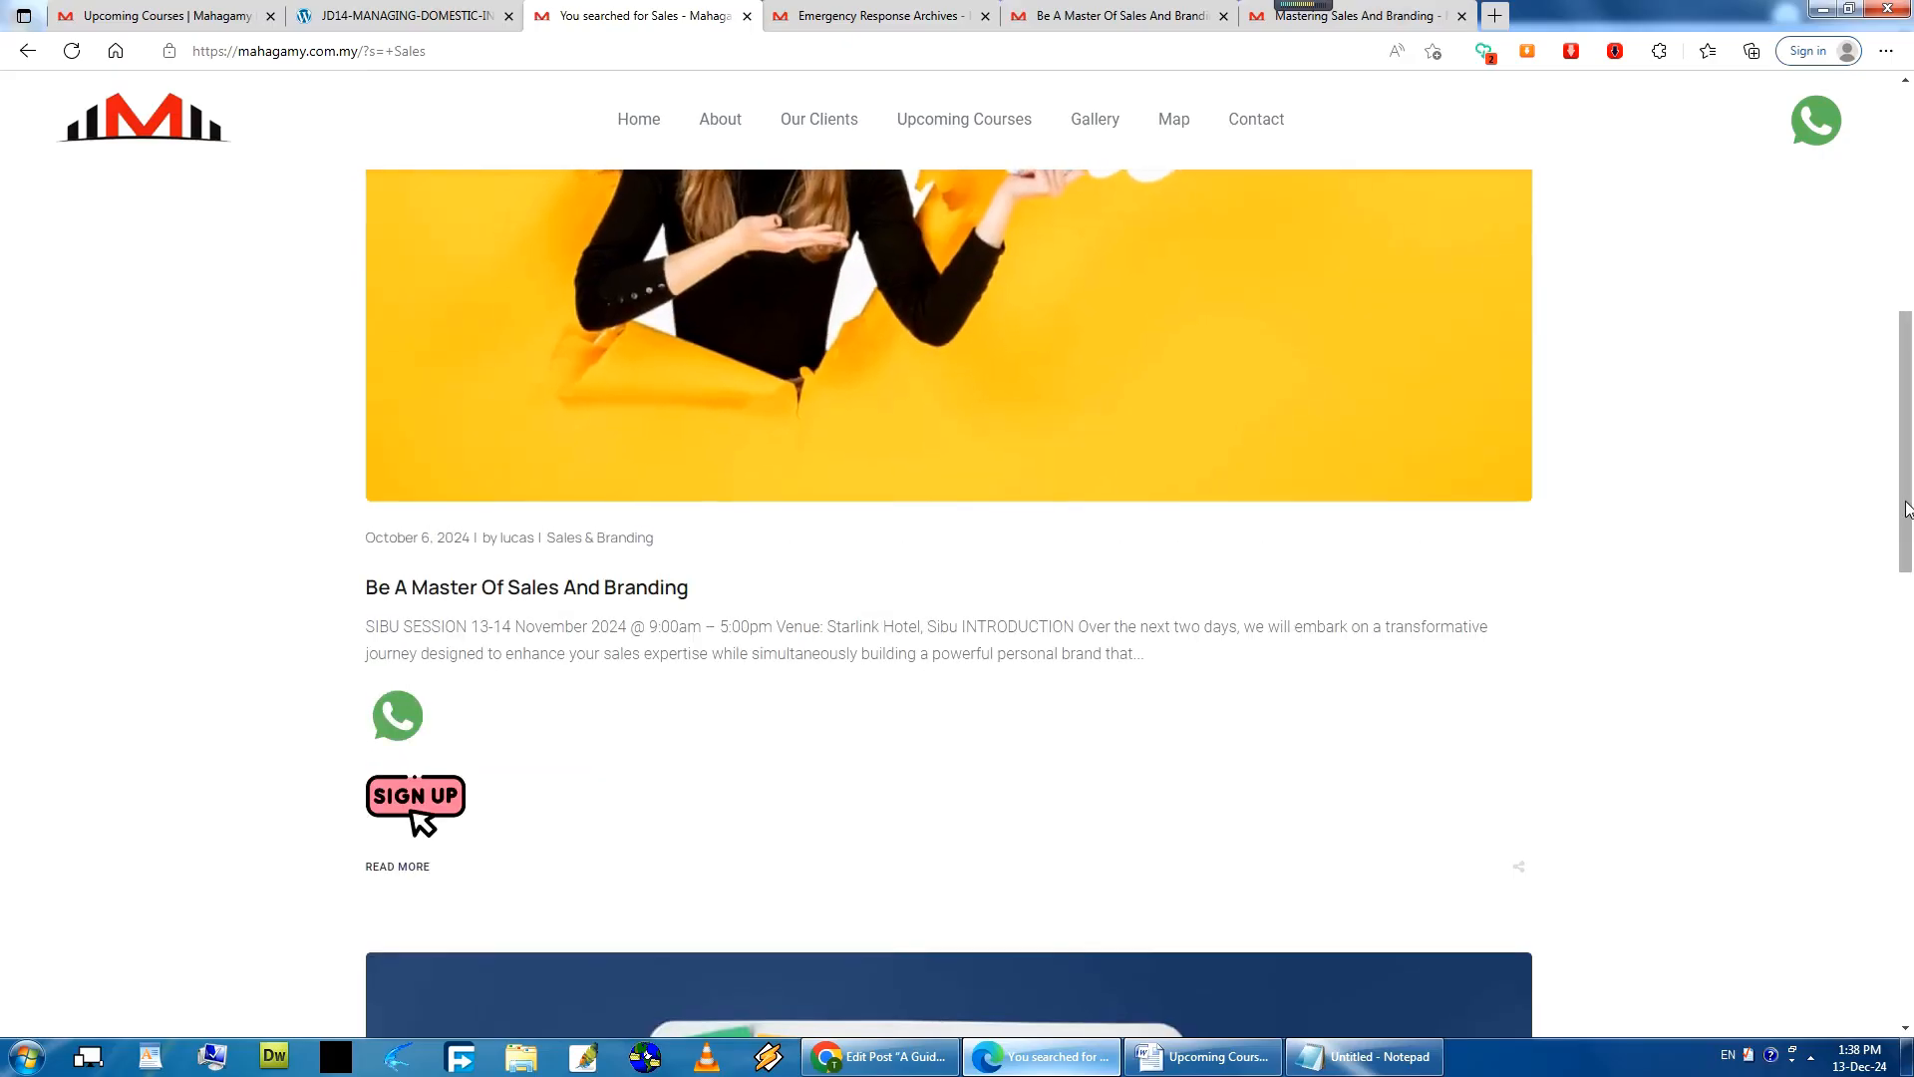
{"action": "scroll", "coordinate": [1461, 755], "scroll_direction": "down", "scroll_amount": 8}
{"action": "scroll", "coordinate": [852, 710], "scroll_direction": "down", "scroll_amount": 5}
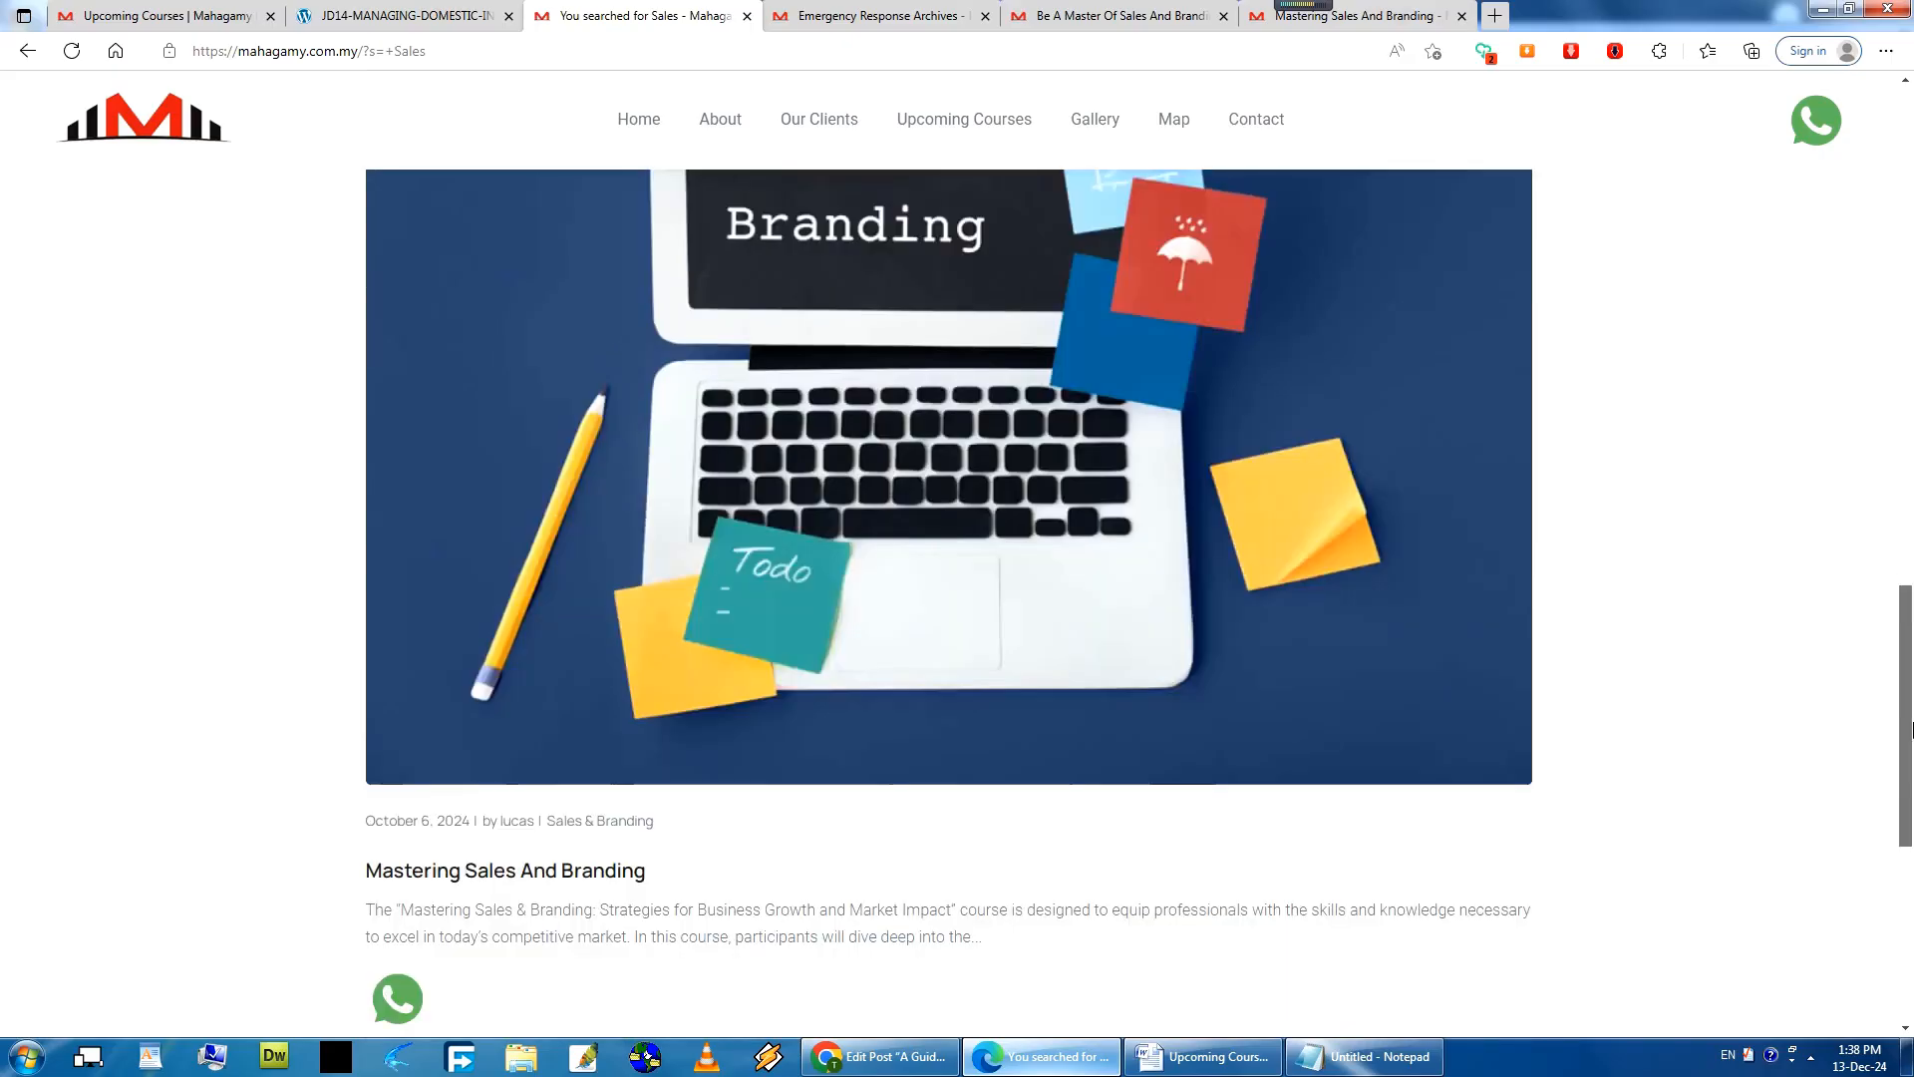
{"action": "left_click_drag", "start_coordinate": [1907, 792], "coordinate": [1907, 280]}
{"action": "scroll", "coordinate": [1396, 383], "scroll_direction": "up", "scroll_amount": 2}
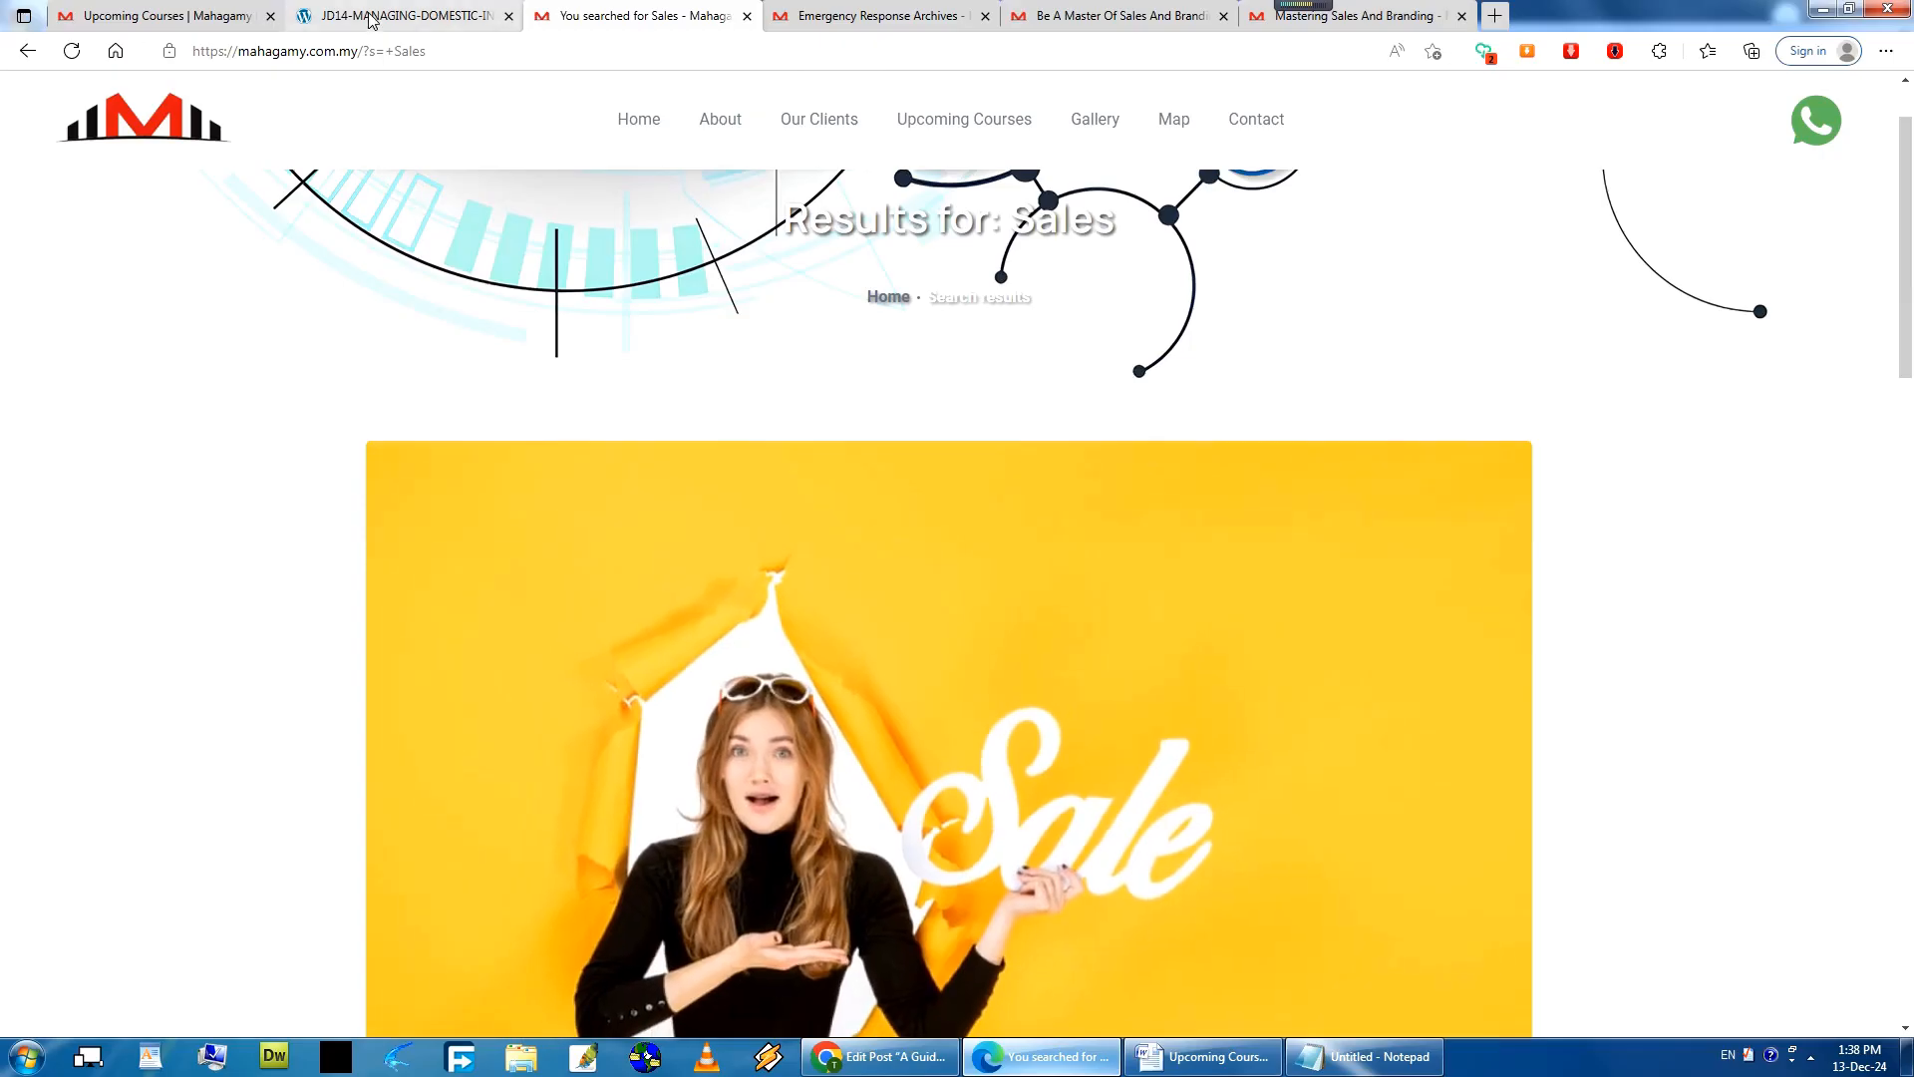
{"action": "left_click", "coordinate": [27, 51]}
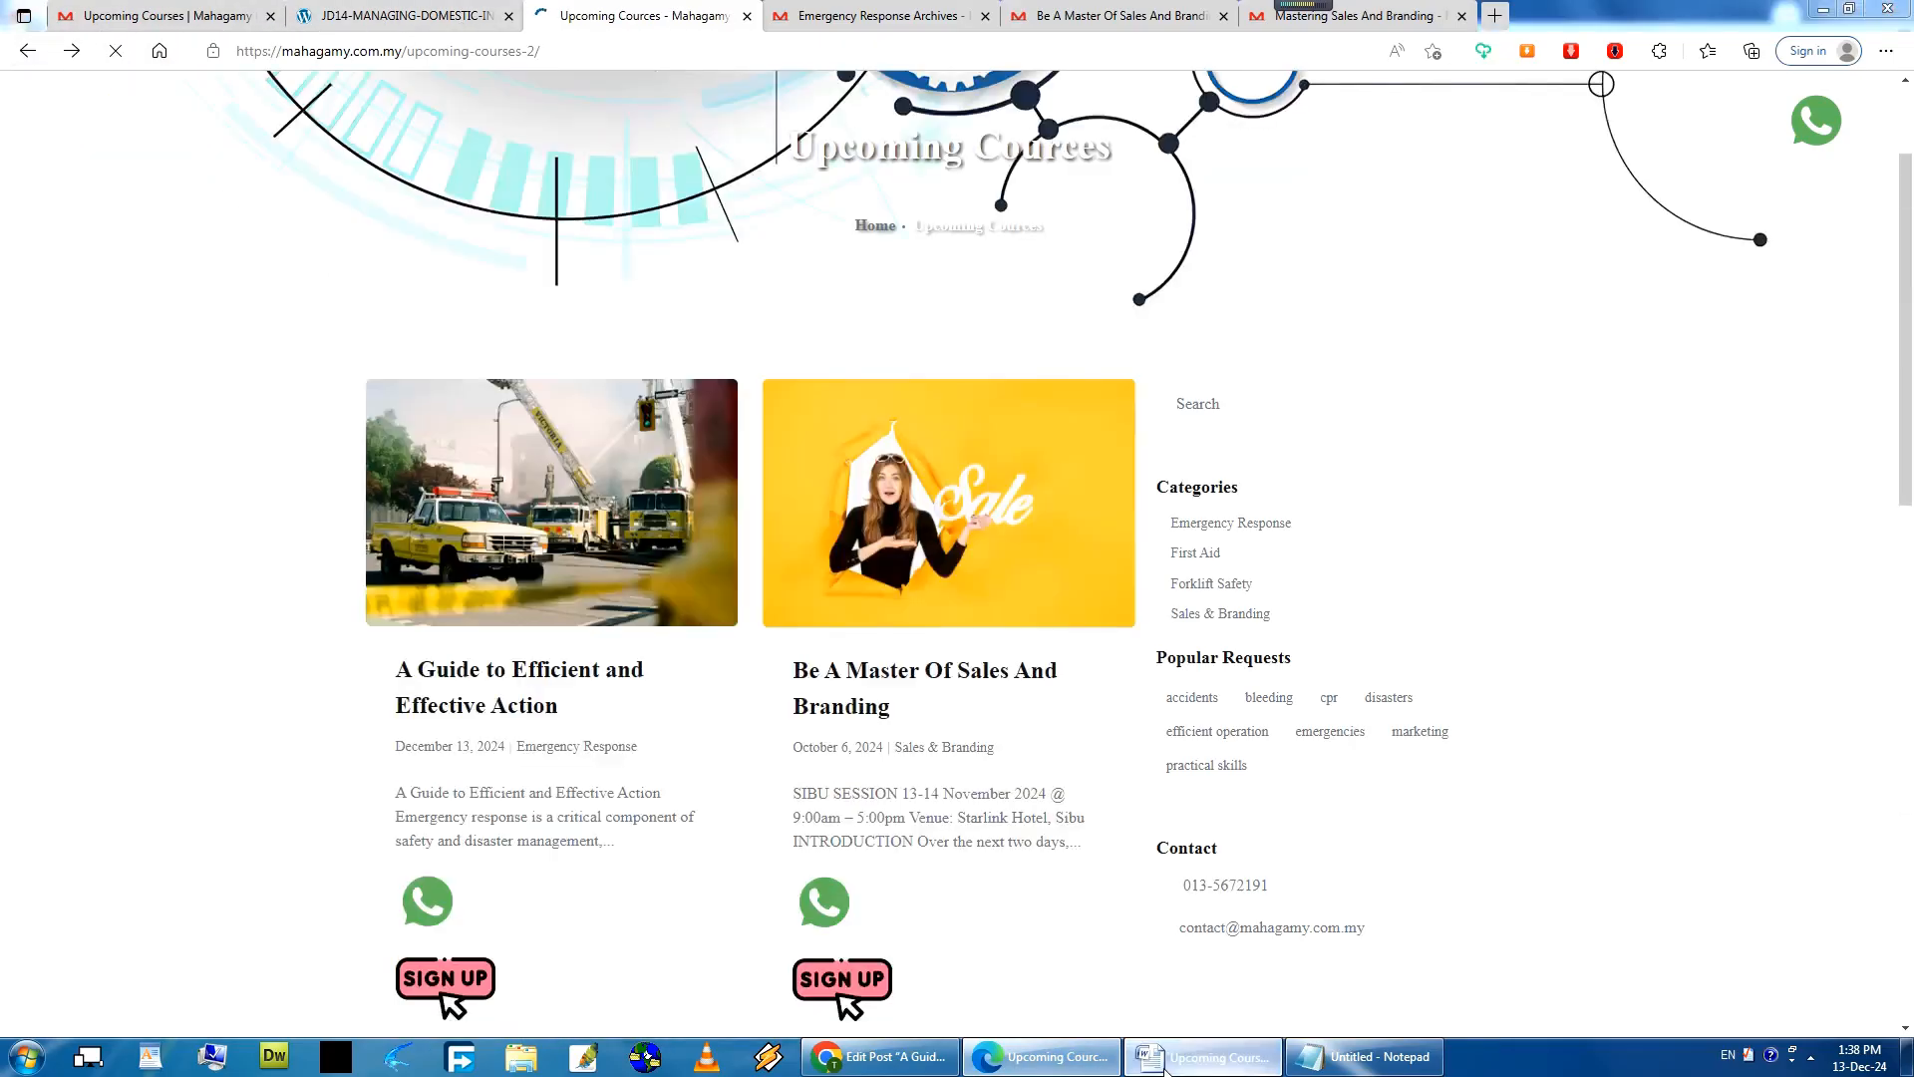
Switch to the Word document, highlight the "Categories:" feature name and return to the Upcoming Courses page in Edge.
{"action": "left_click", "coordinate": [1166, 1067]}
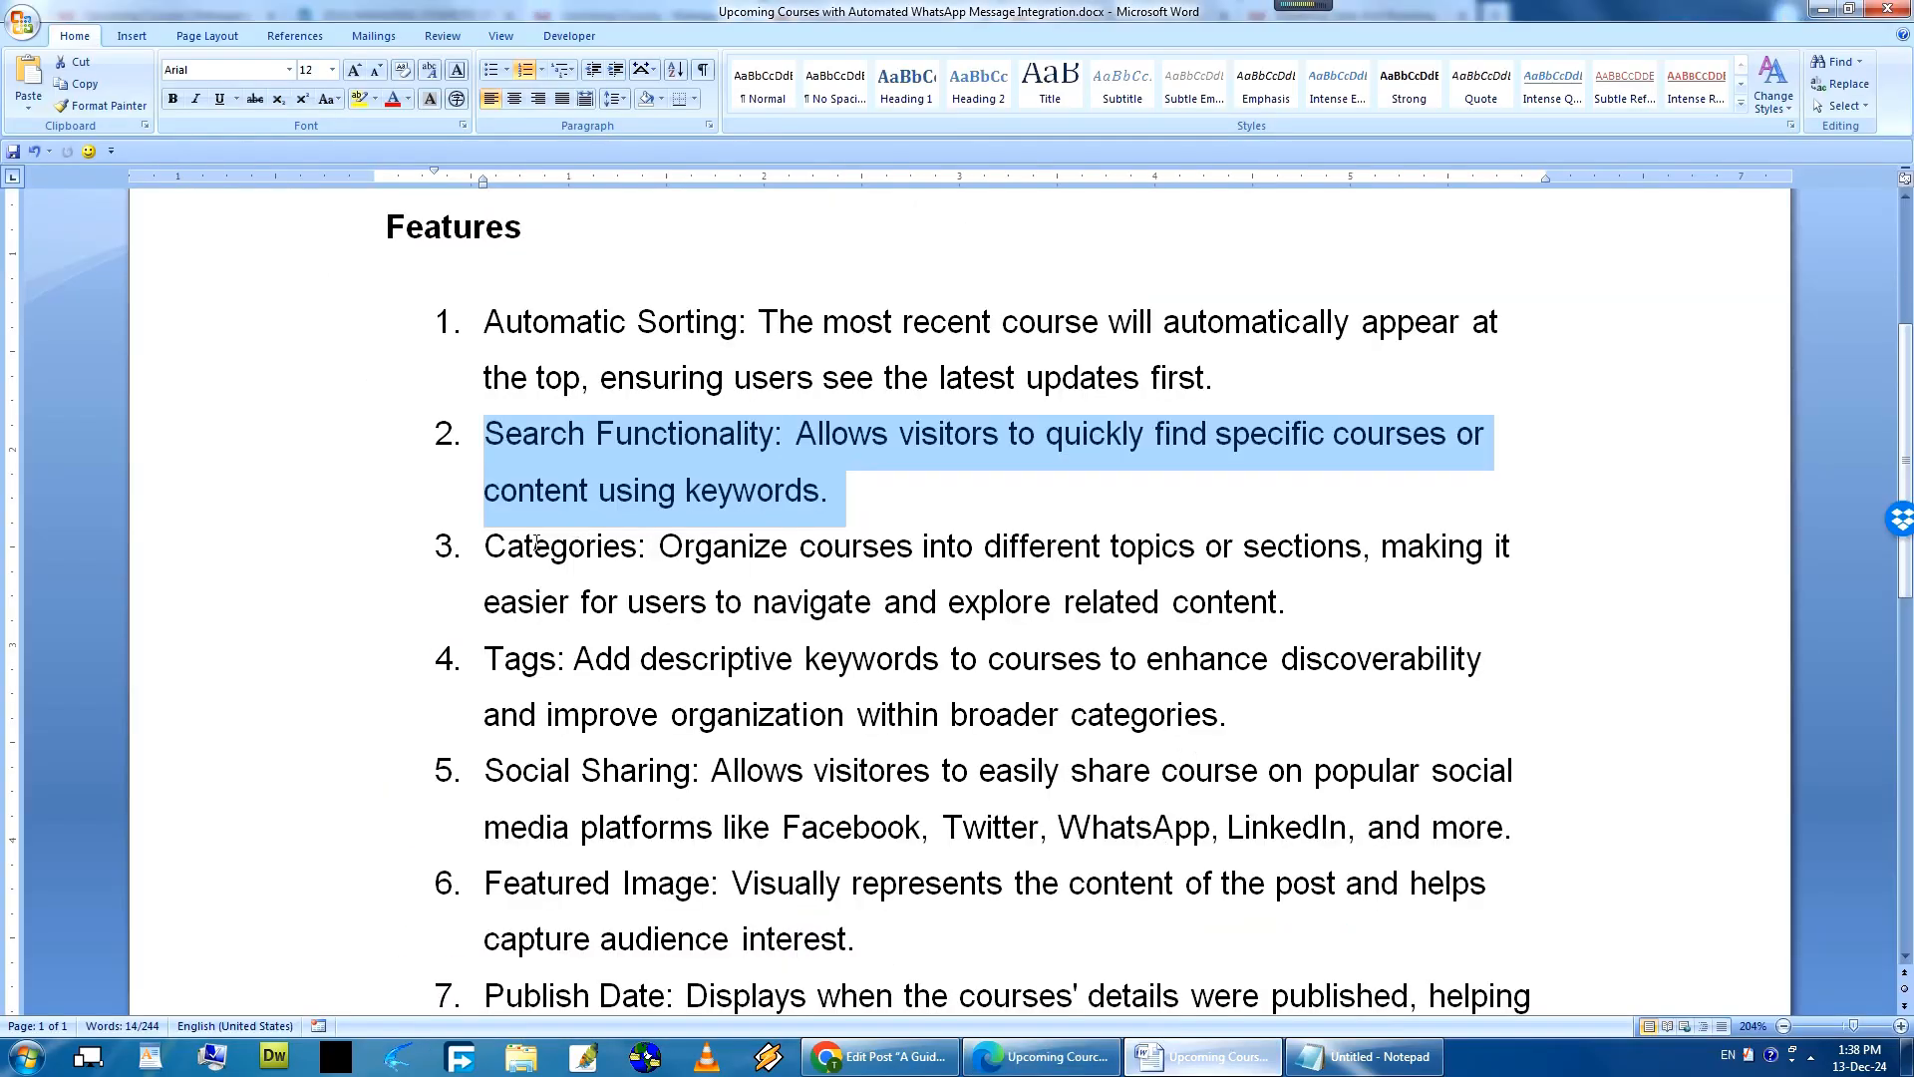
{"action": "left_click_drag", "start_coordinate": [485, 546], "coordinate": [646, 547]}
{"action": "left_click", "coordinate": [880, 1057]}
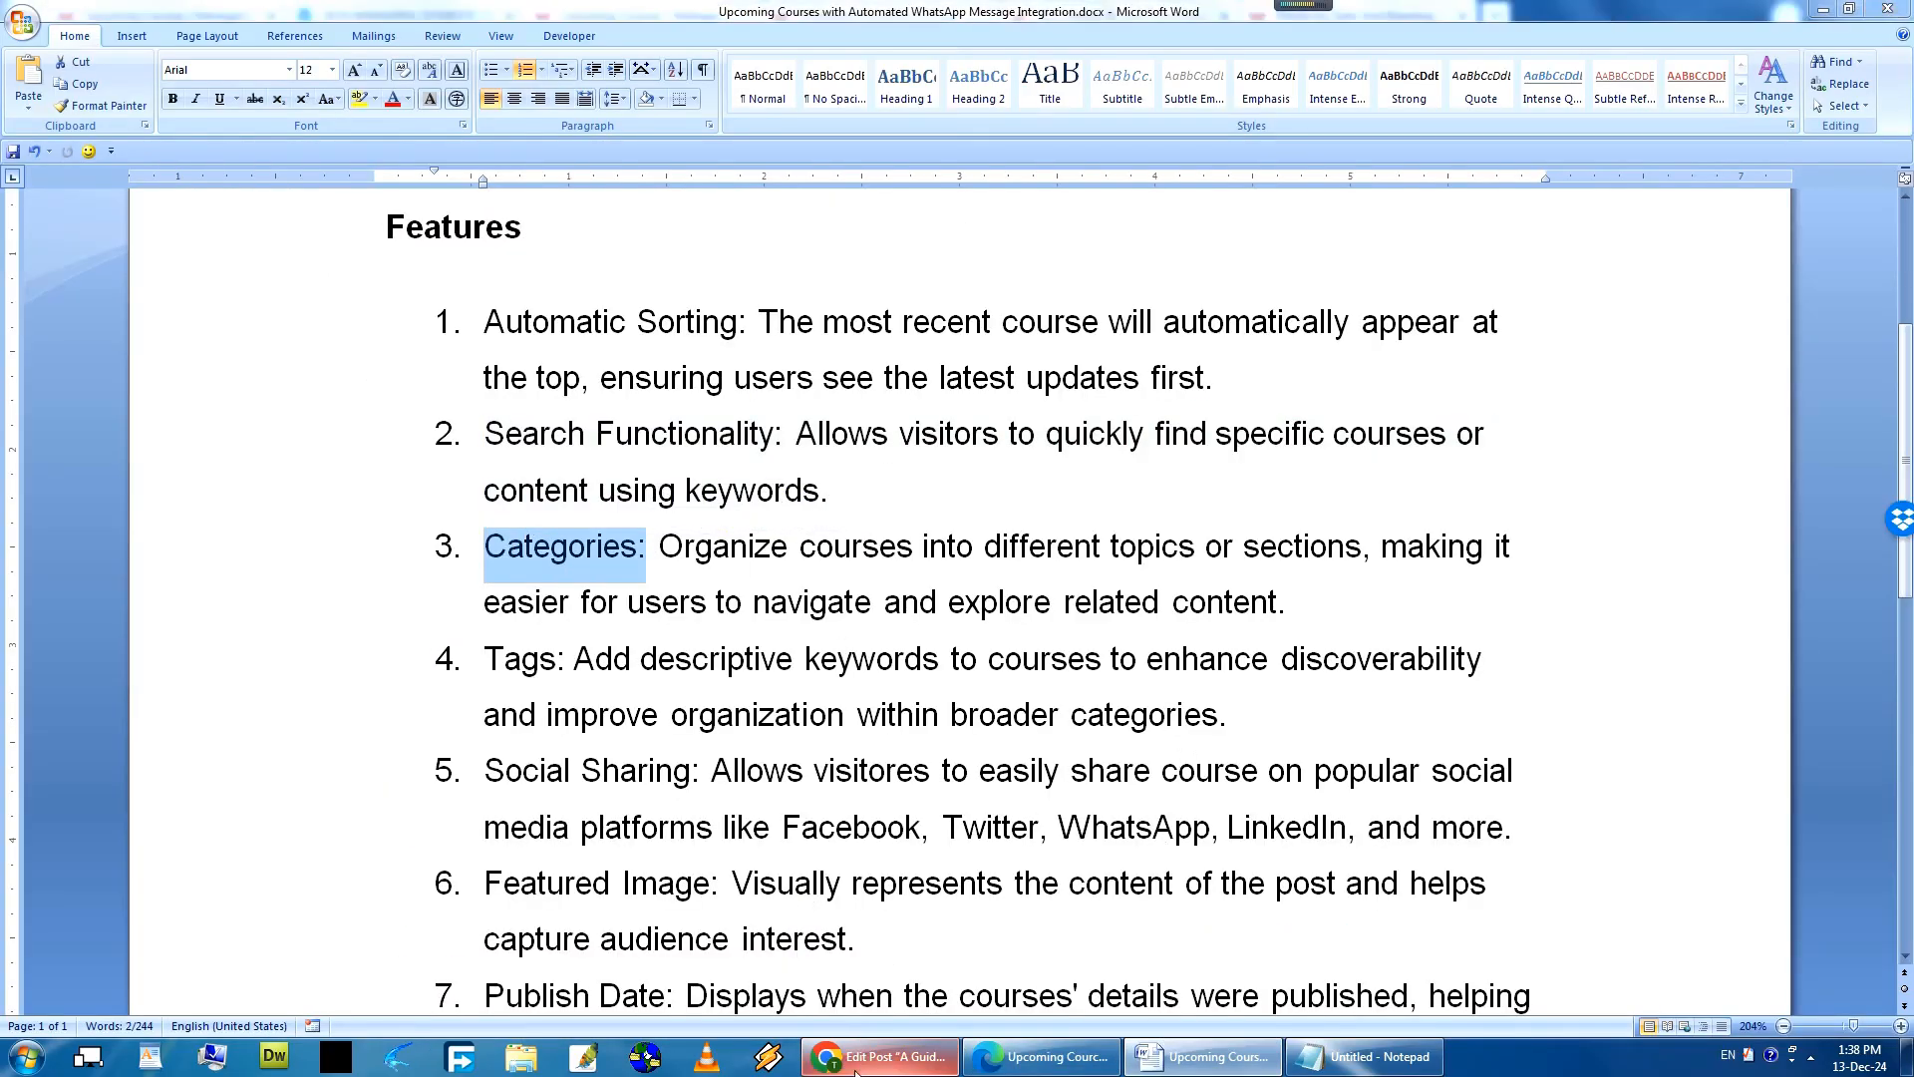
{"action": "left_click", "coordinate": [1045, 1057]}
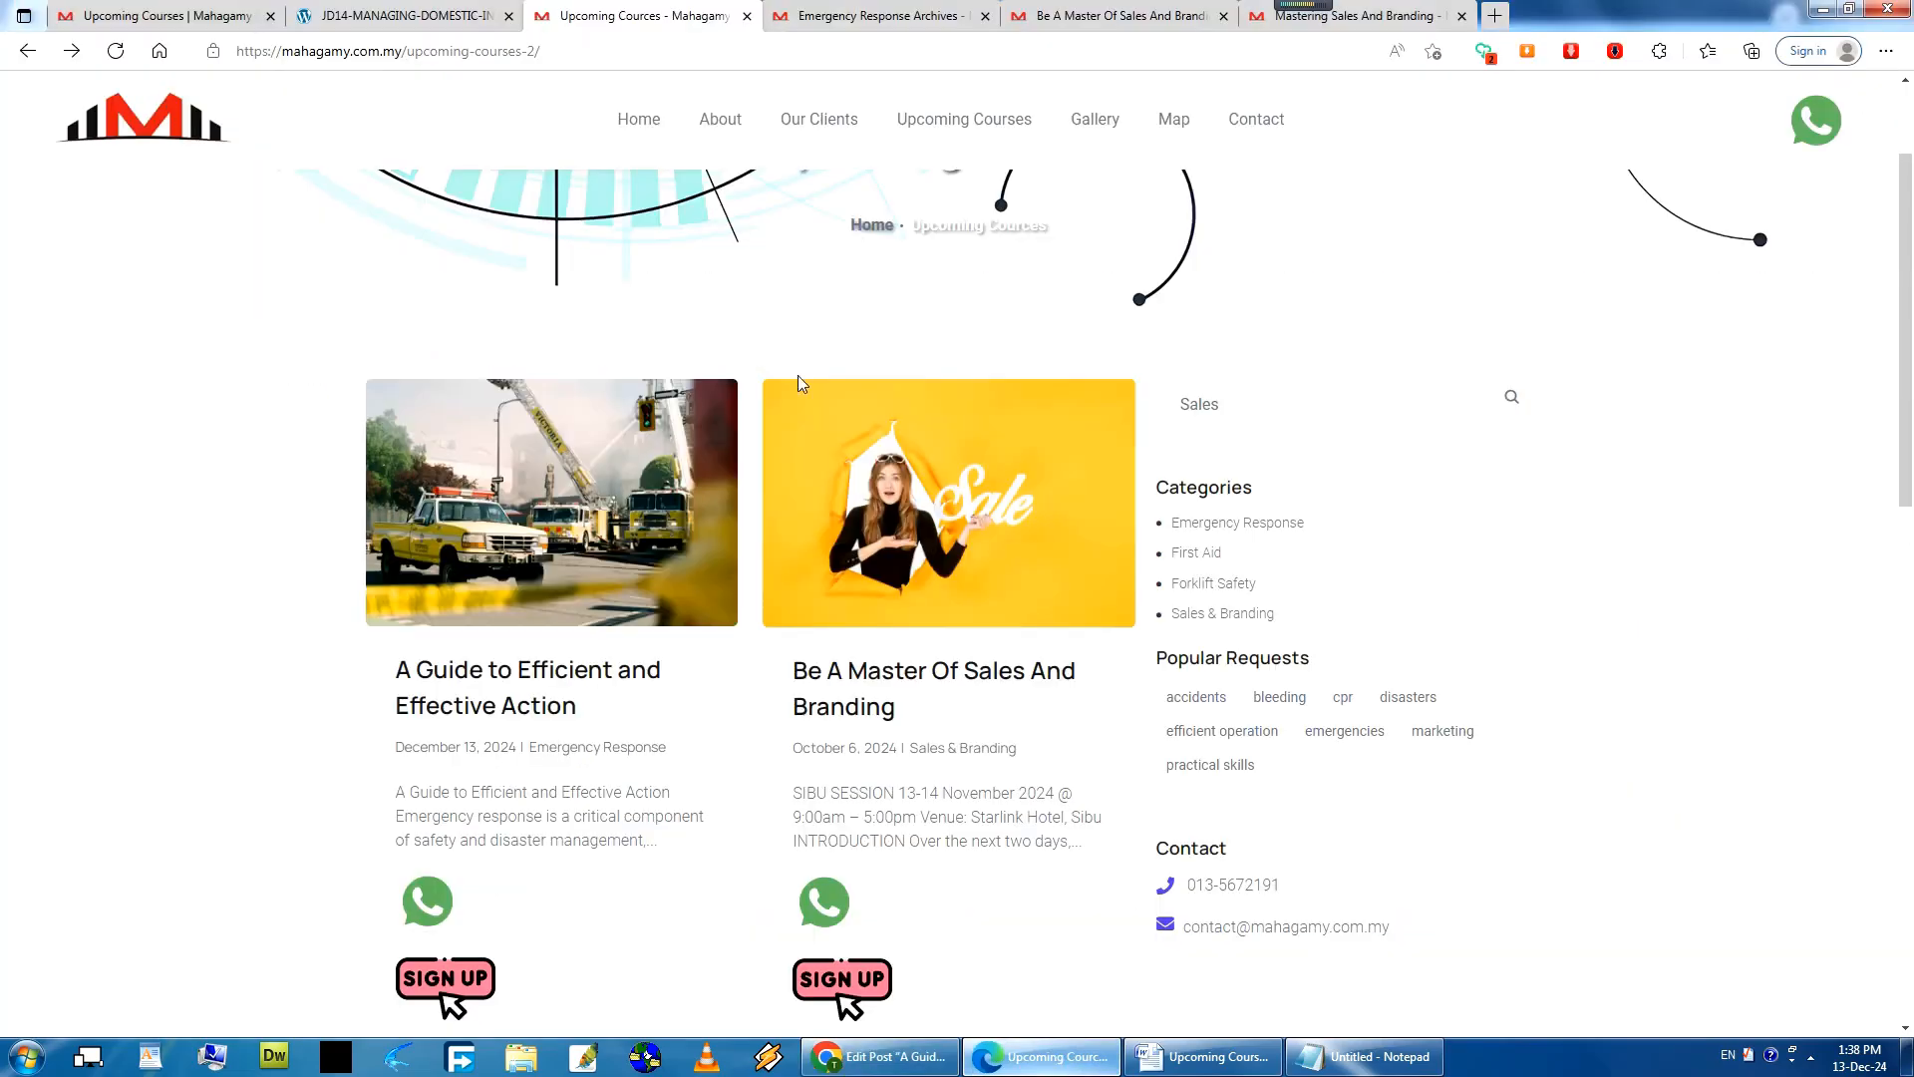
Open the First Aid, Forklift Safety and Sales & Branding categories in new tabs.
{"action": "scroll", "coordinate": [1910, 454], "scroll_direction": "down", "scroll_amount": 2}
{"action": "right_click", "coordinate": [1212, 365]}
{"action": "left_click", "coordinate": [1241, 379]}
{"action": "right_click", "coordinate": [1209, 387]}
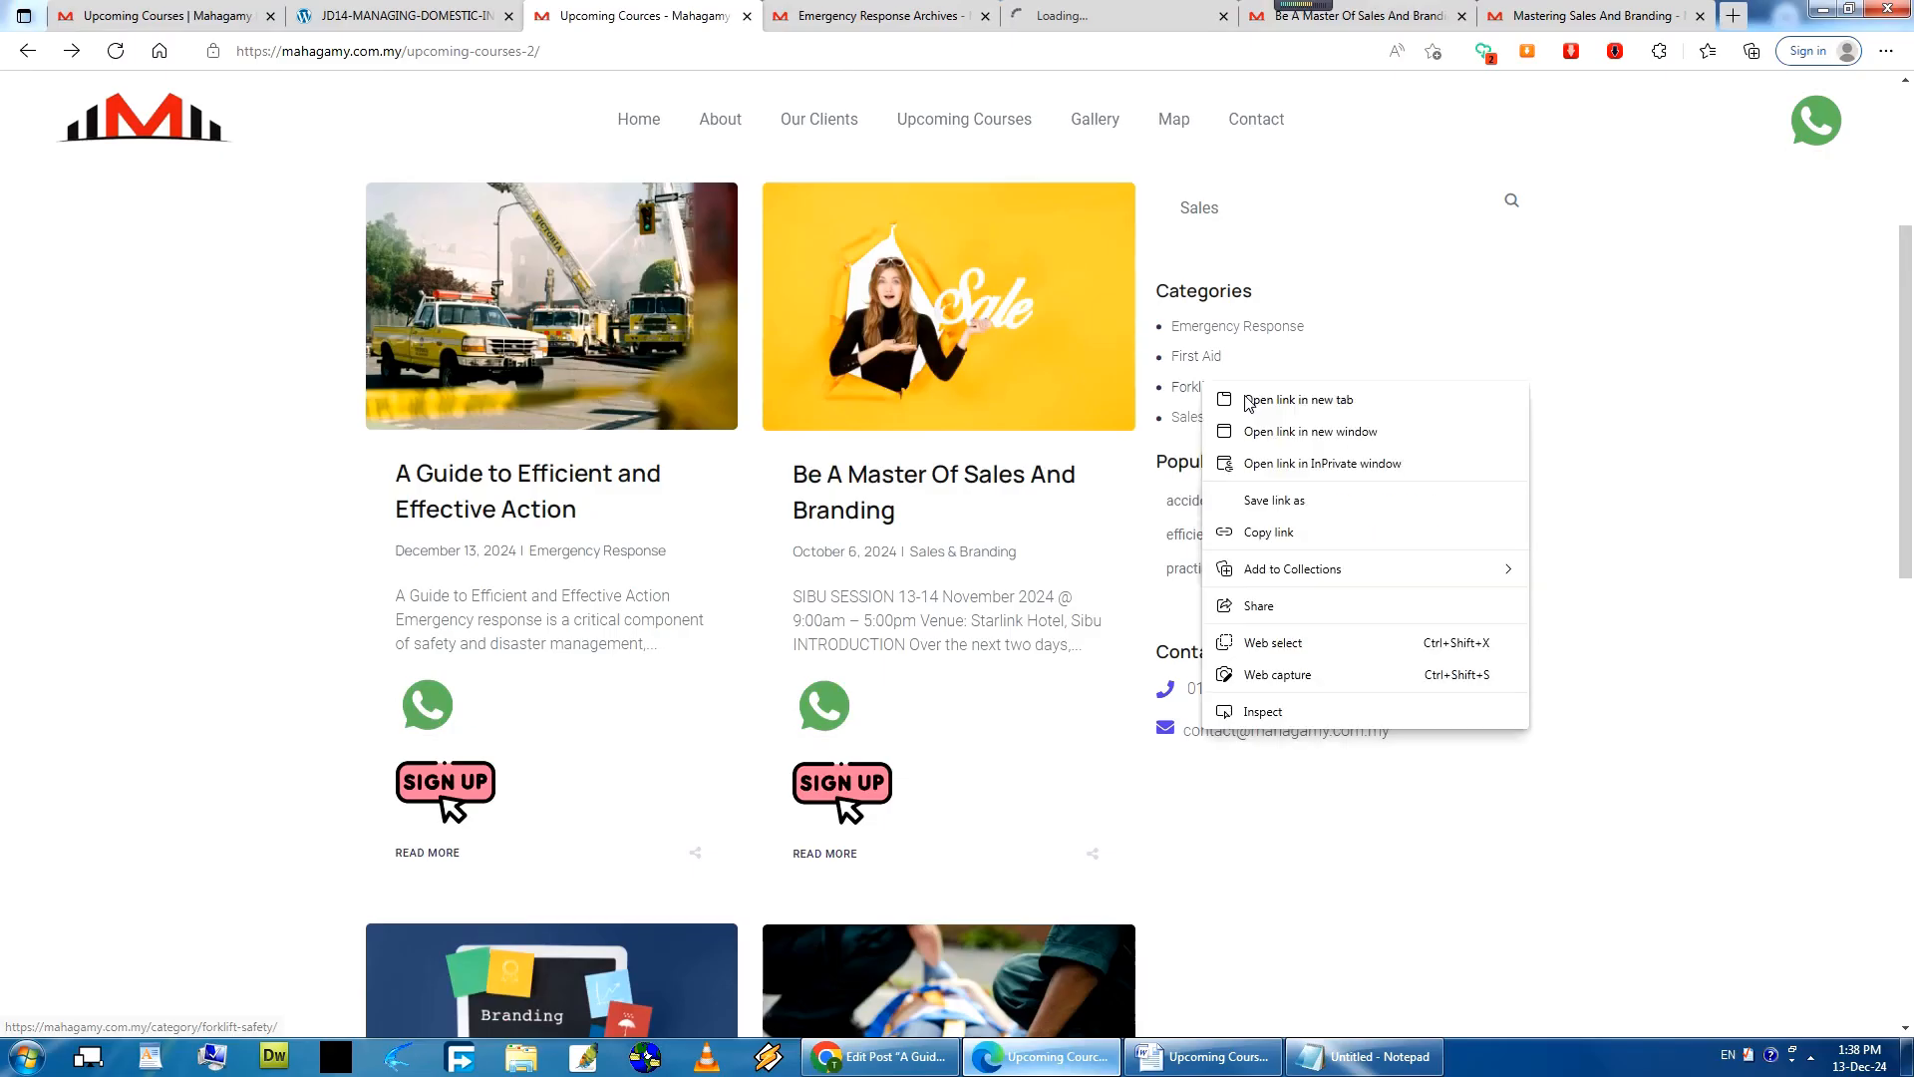
{"action": "left_click", "coordinate": [1250, 400]}
Look through the Emergency Response, First Aid and Forklift Safety category archive pages.
{"action": "left_click", "coordinate": [703, 16]}
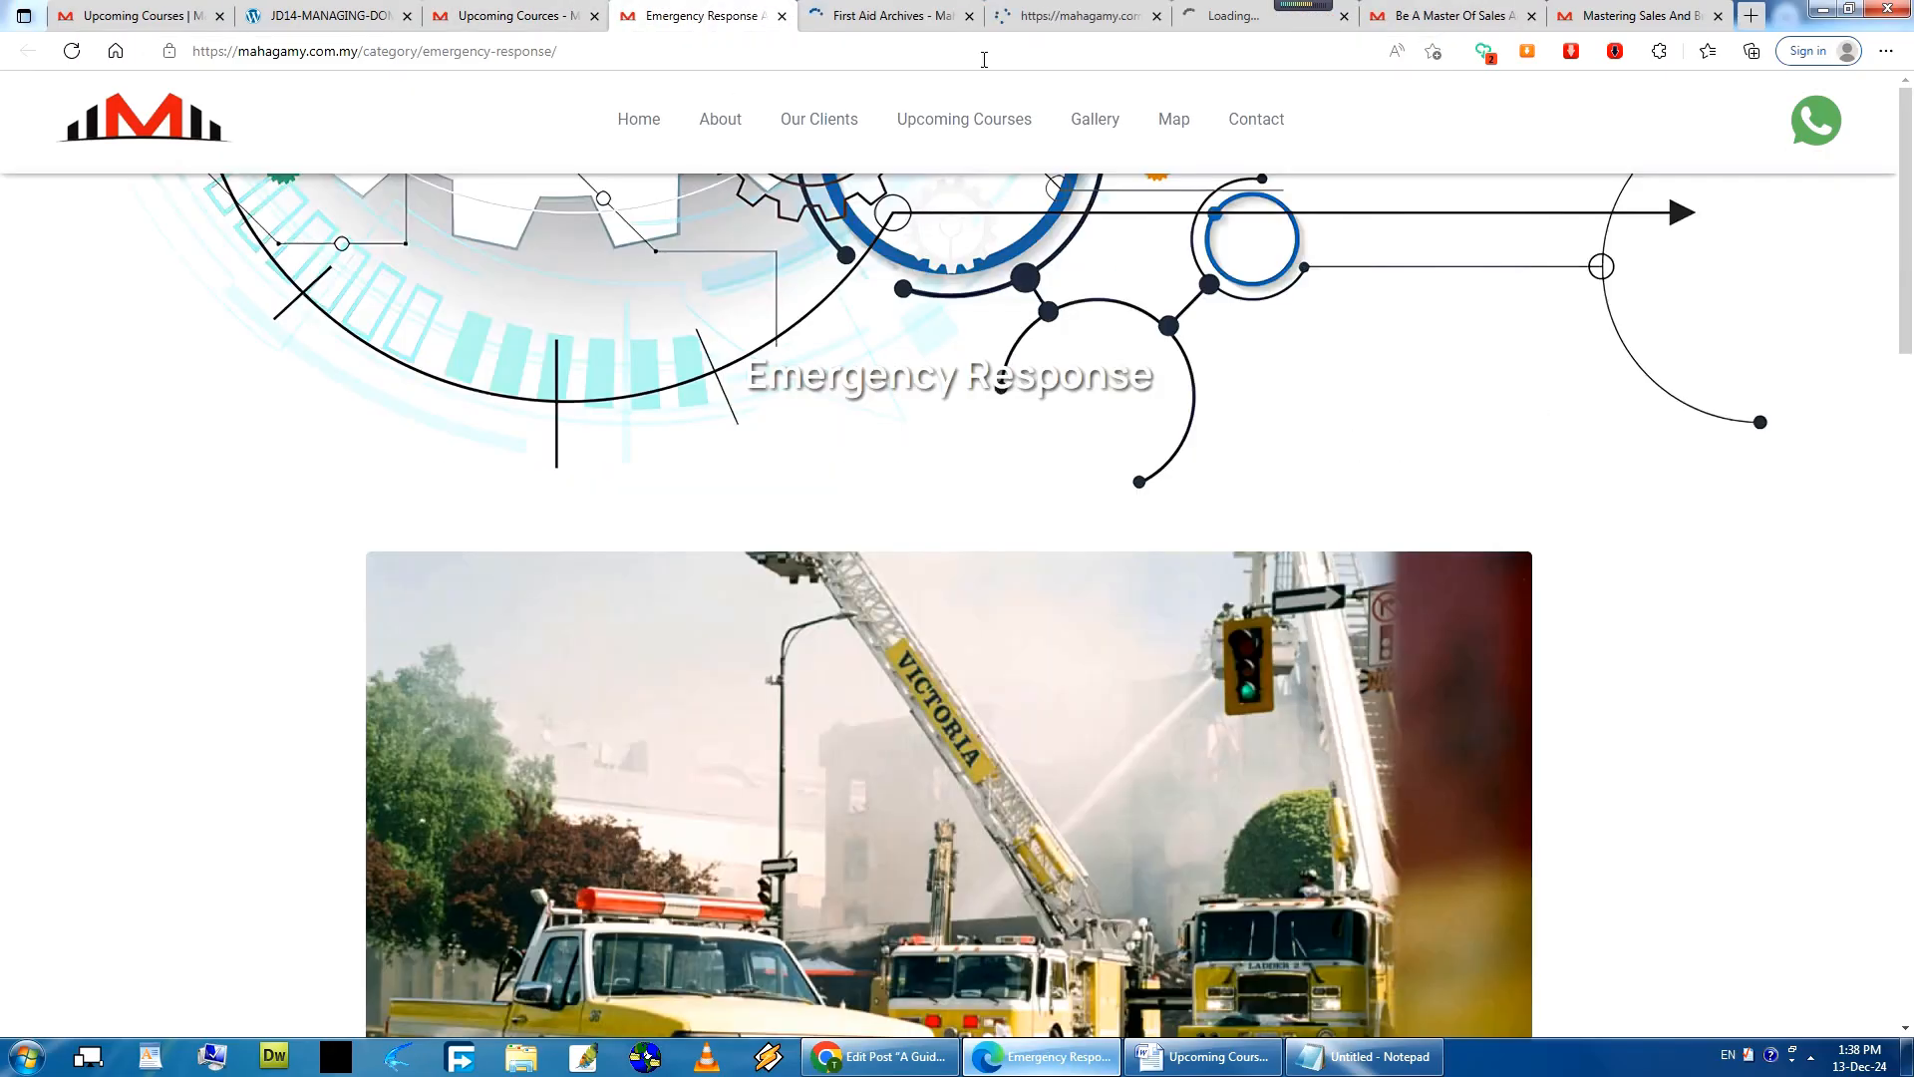
{"action": "scroll", "coordinate": [1837, 274], "scroll_direction": "down", "scroll_amount": 1}
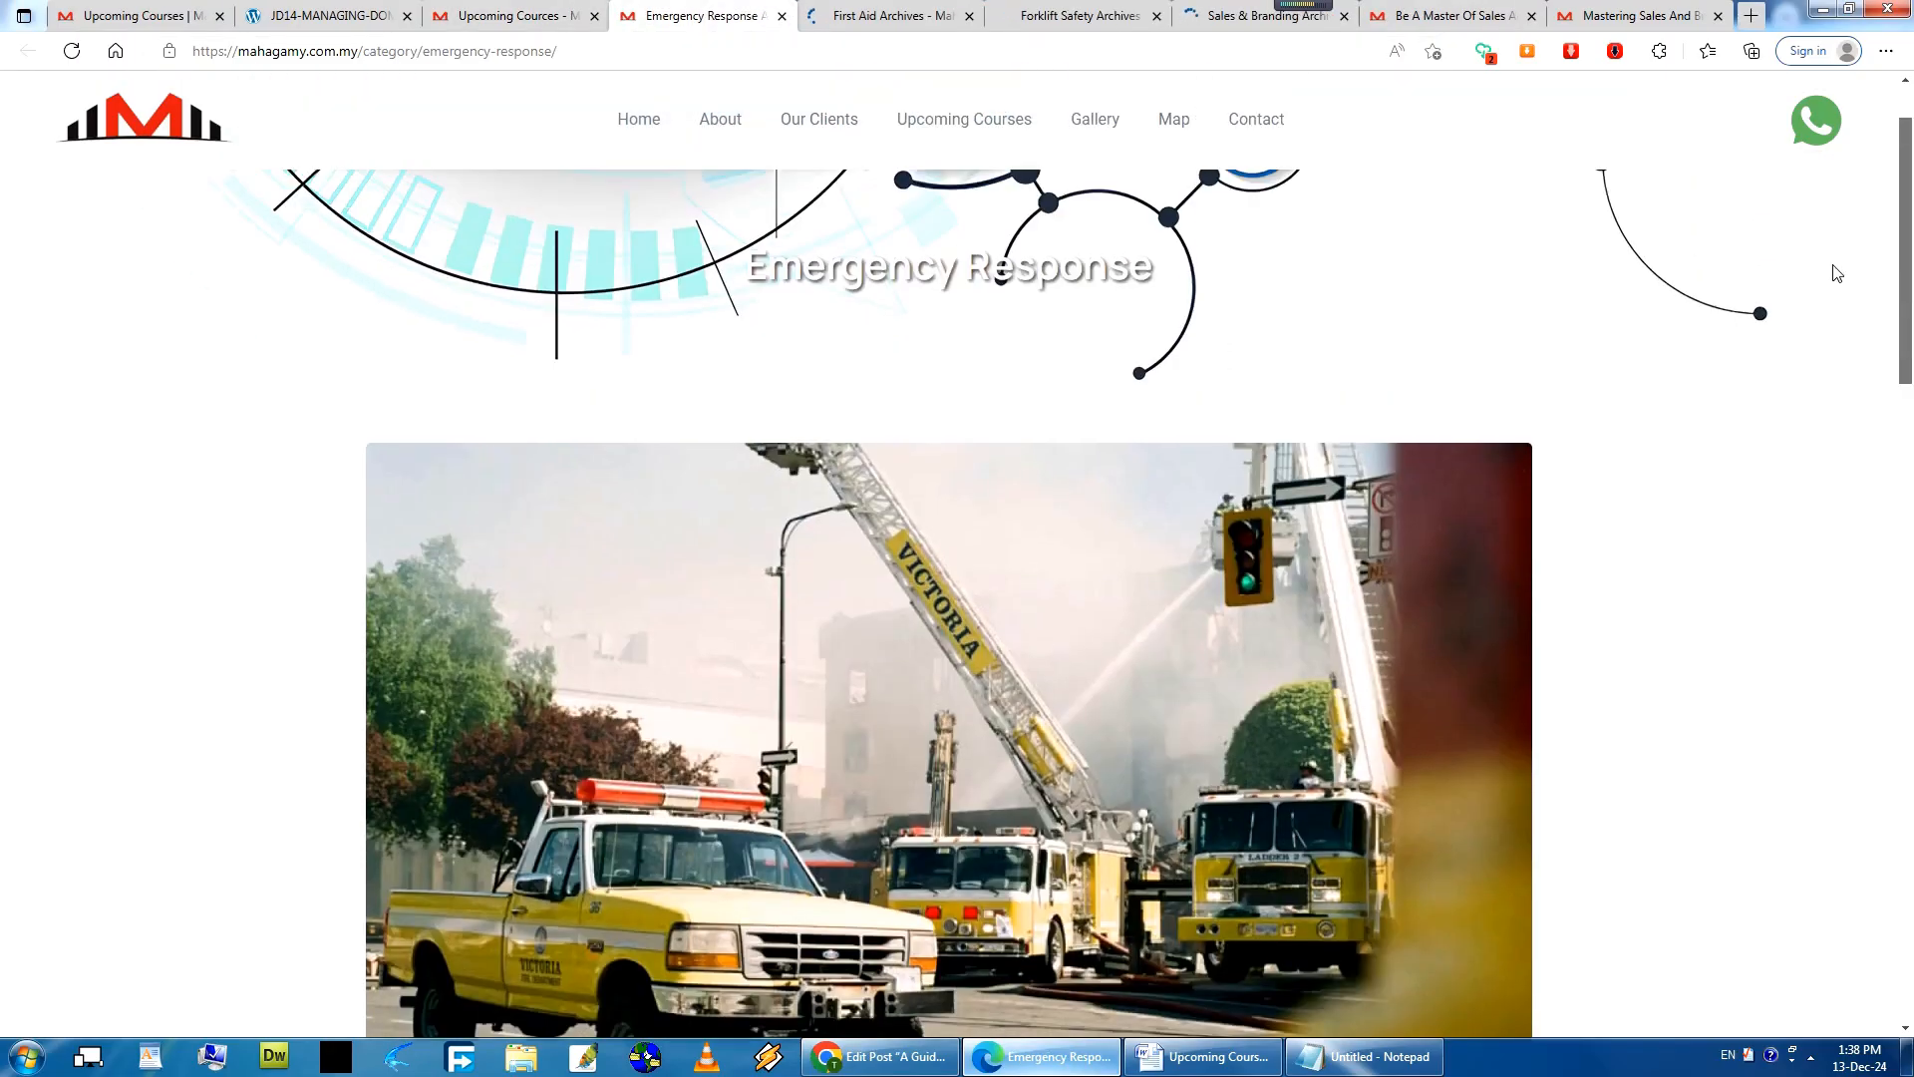
{"action": "left_click_drag", "start_coordinate": [1908, 266], "coordinate": [1891, 120]}
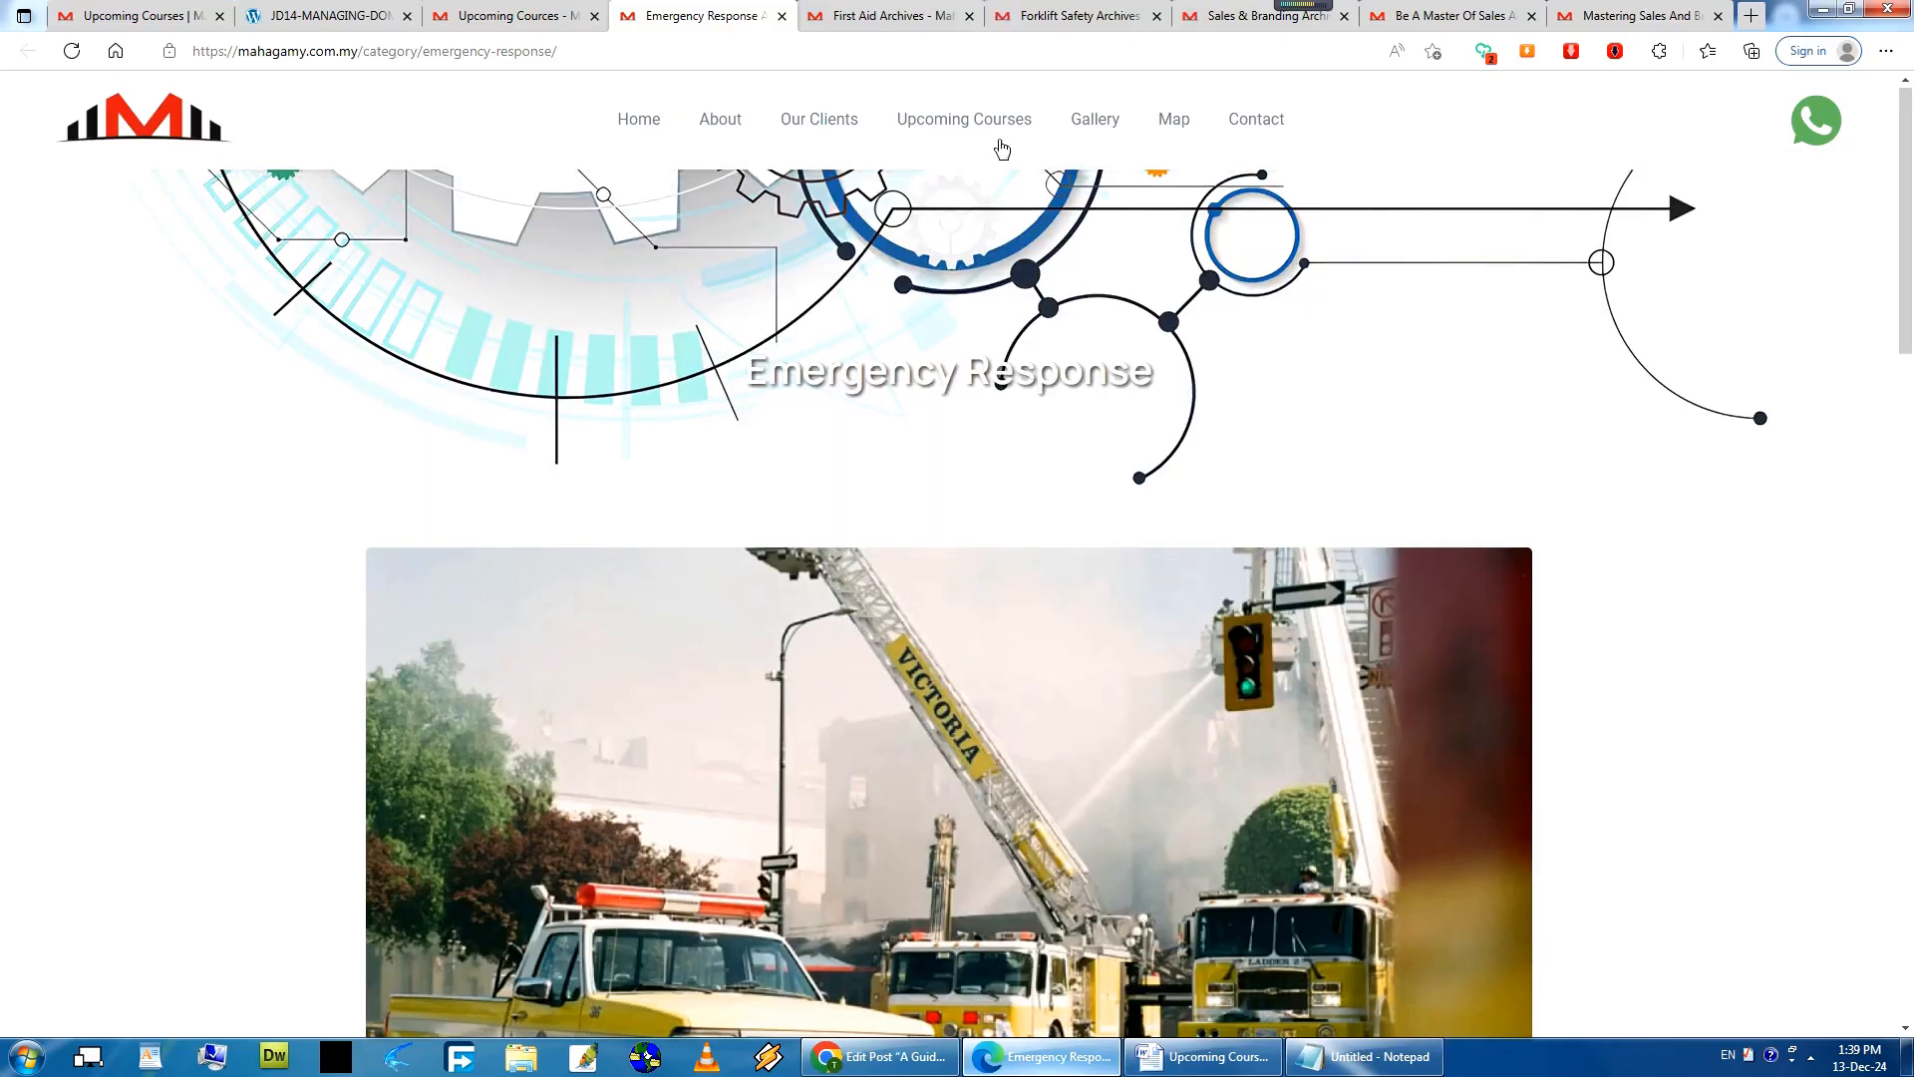
{"action": "left_click", "coordinate": [897, 22]}
{"action": "left_click_drag", "start_coordinate": [1911, 628], "coordinate": [1912, 458]}
{"action": "key", "text": "ctrl+Tab"}
{"action": "scroll", "coordinate": [1137, 179], "scroll_direction": "down", "scroll_amount": 6}
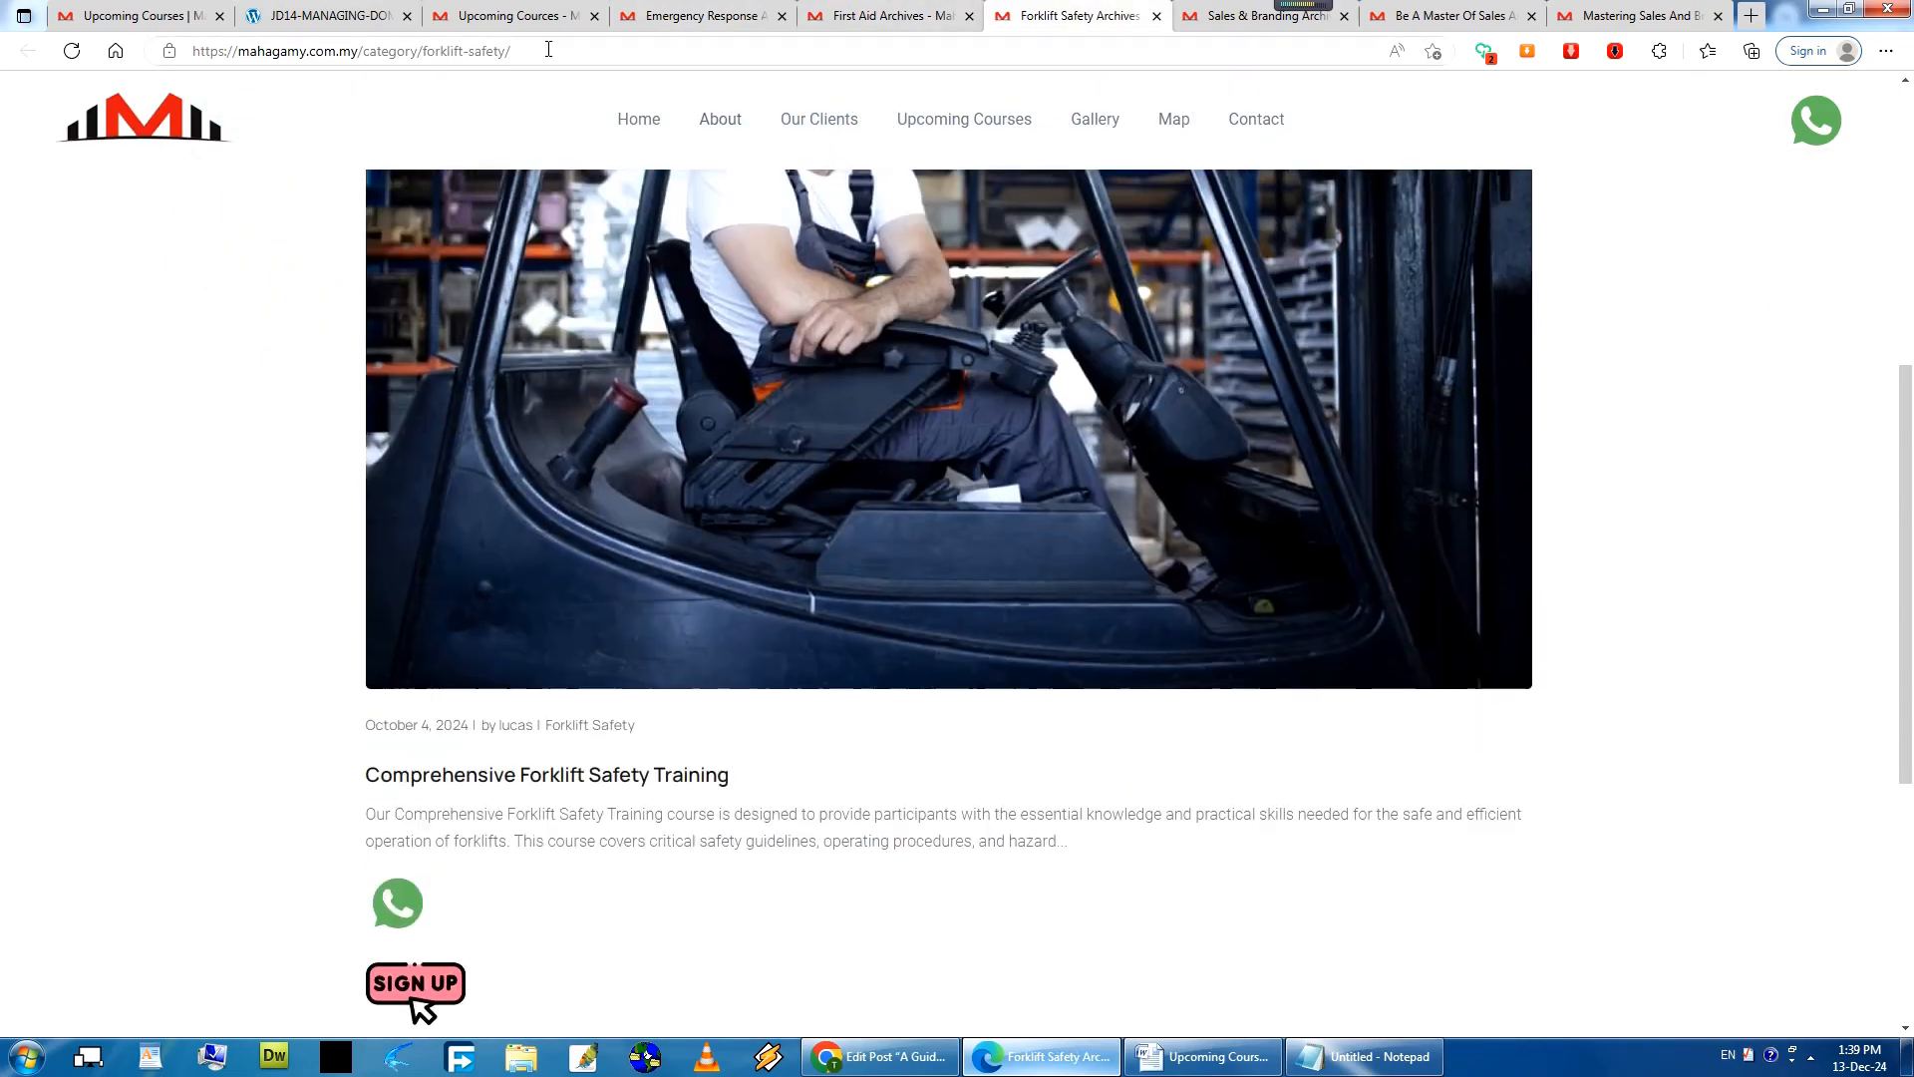
Highlight the whole "Tags:" feature entry in the Word document, then return to the Upcoming Courses page in Edge.
{"action": "key", "text": "ctrl+3"}
{"action": "key", "text": "alt+Tab"}
{"action": "left_click_drag", "start_coordinate": [485, 660], "coordinate": [1228, 716]}
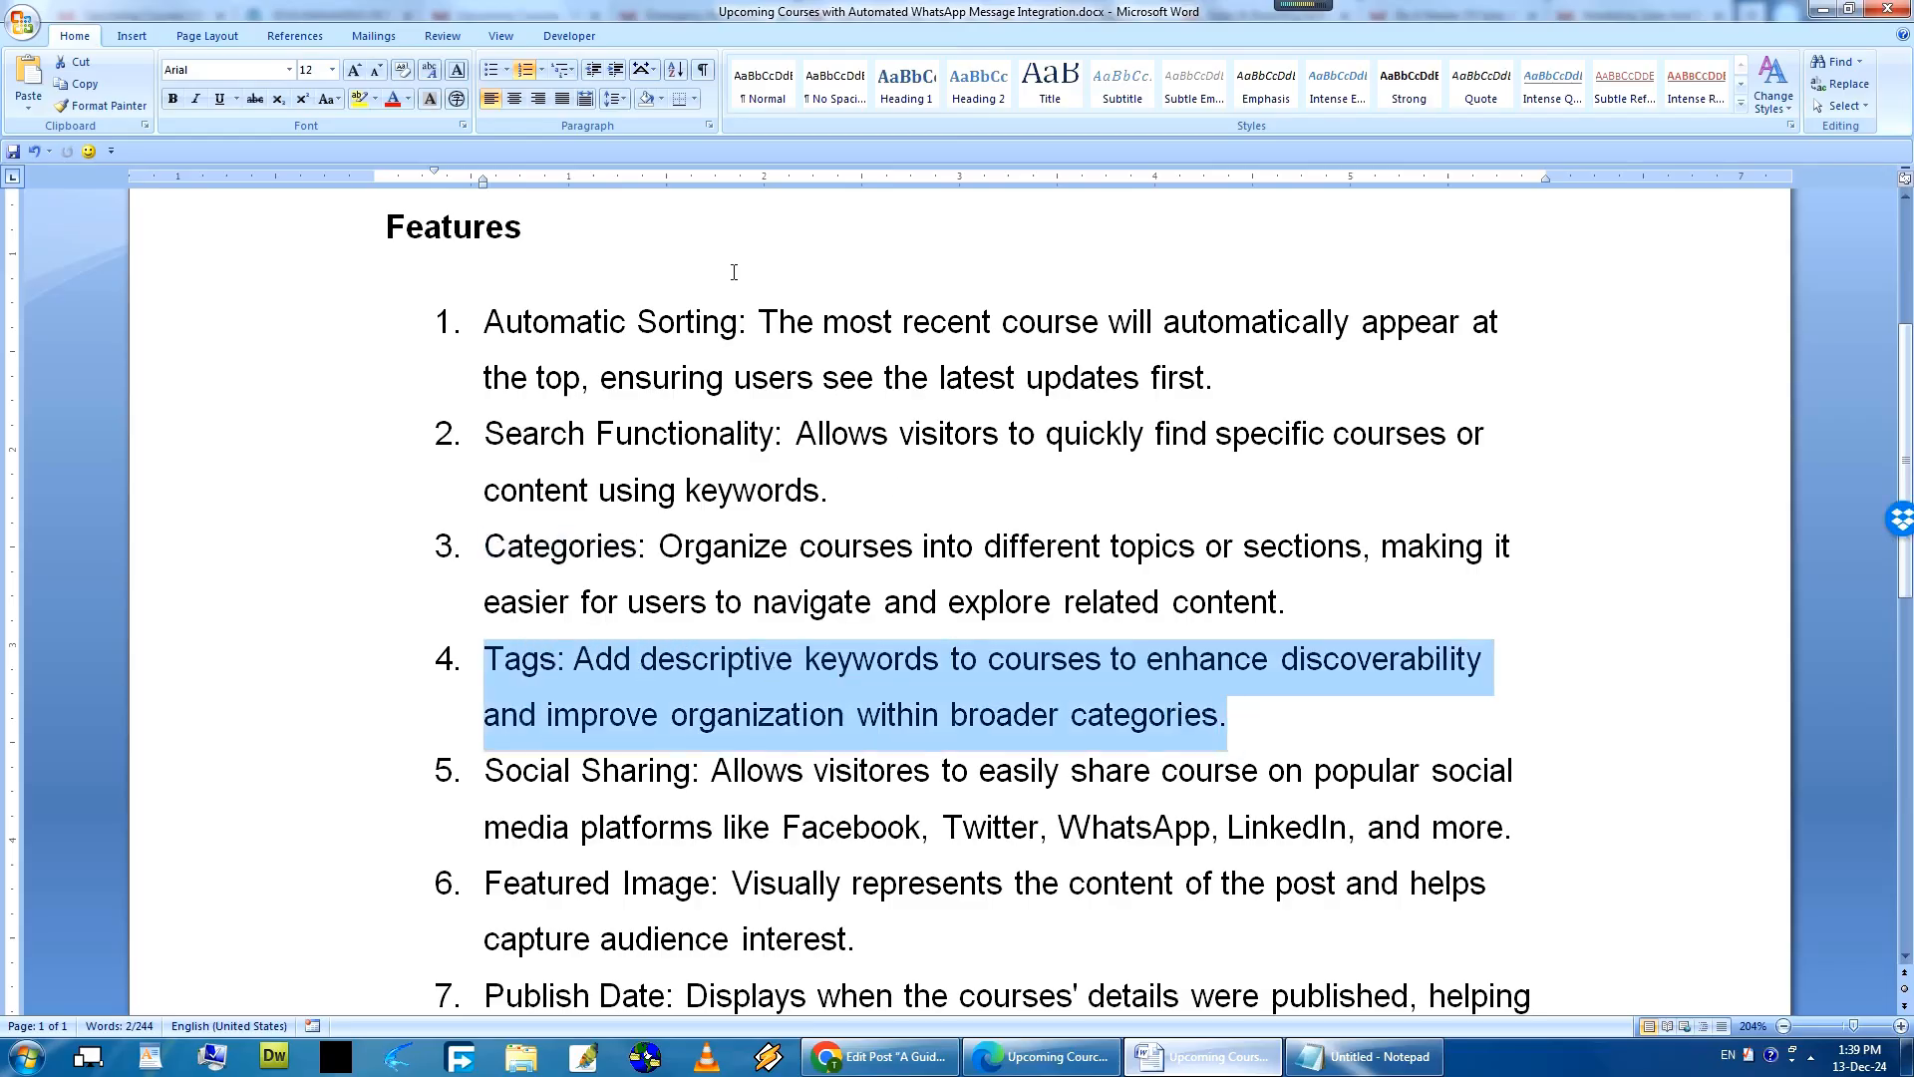
{"action": "left_click", "coordinate": [880, 1057]}
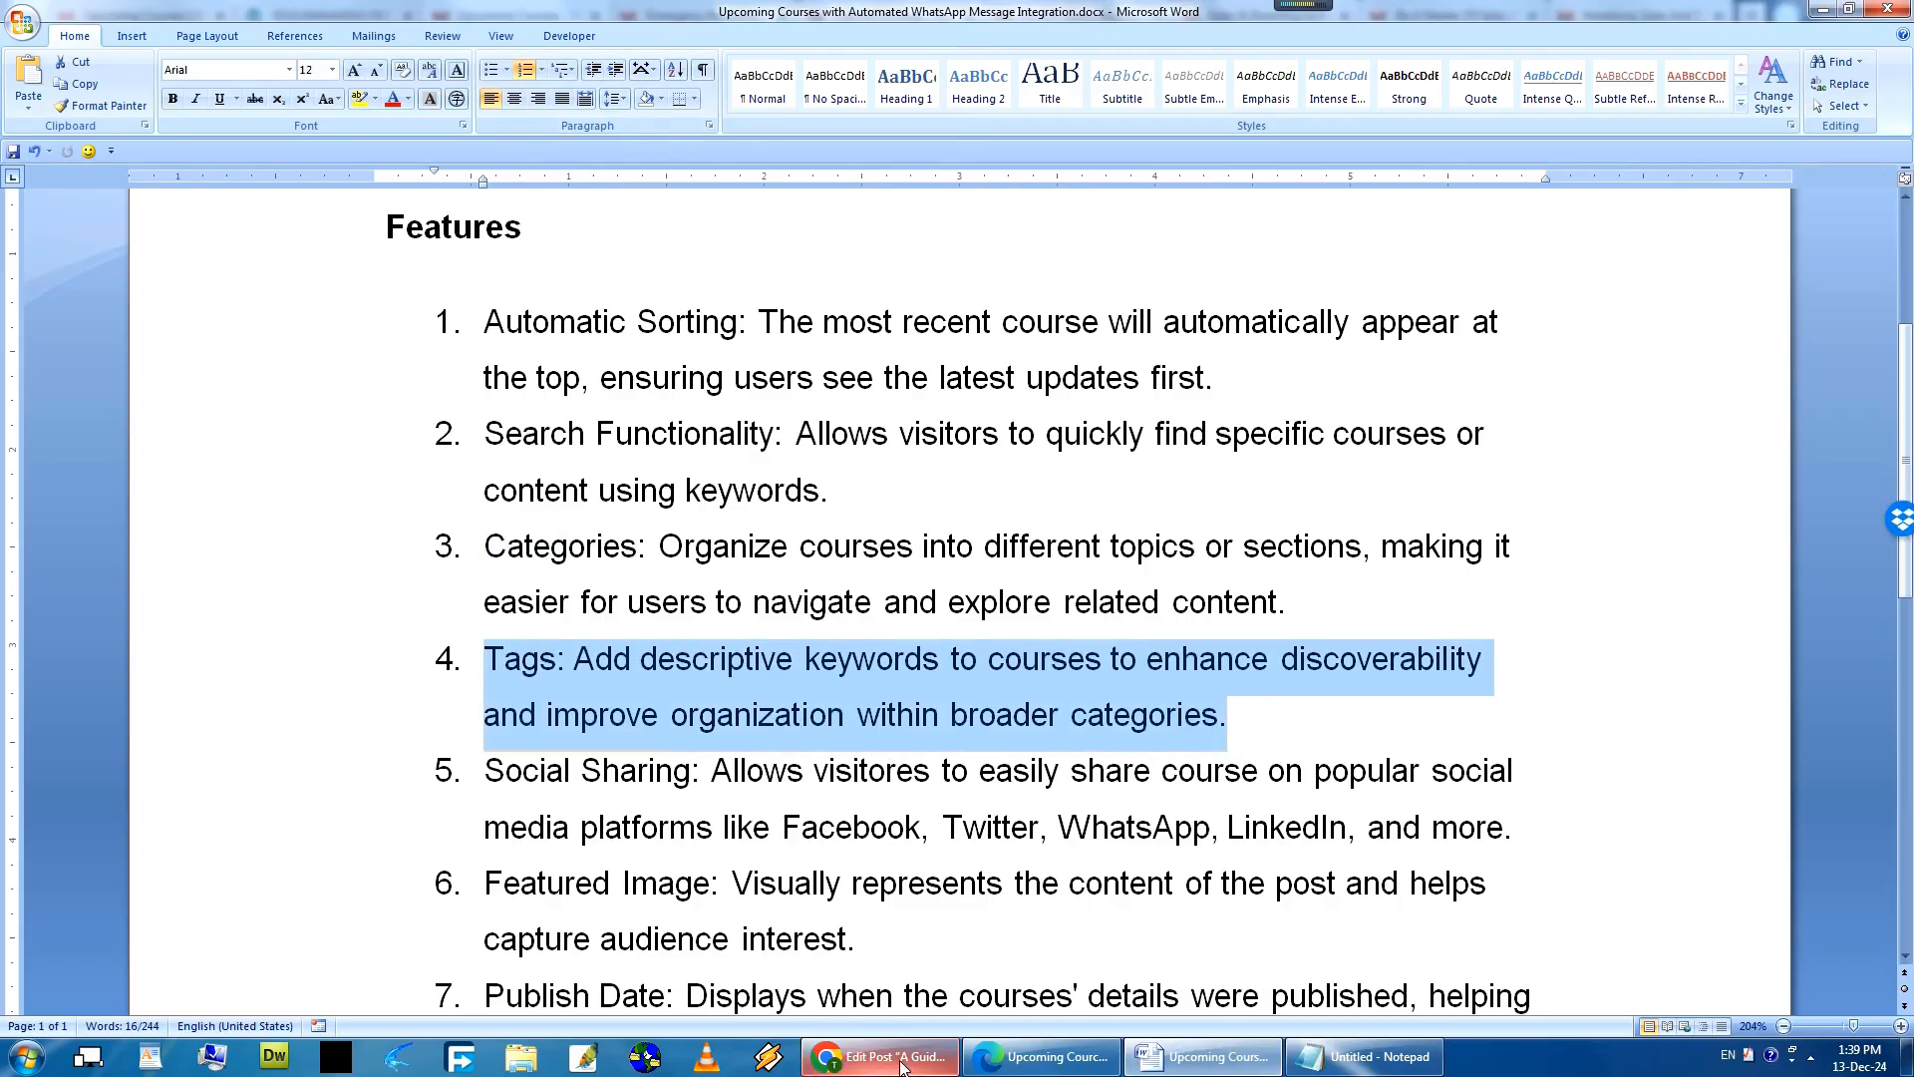
{"action": "left_click", "coordinate": [1015, 1061]}
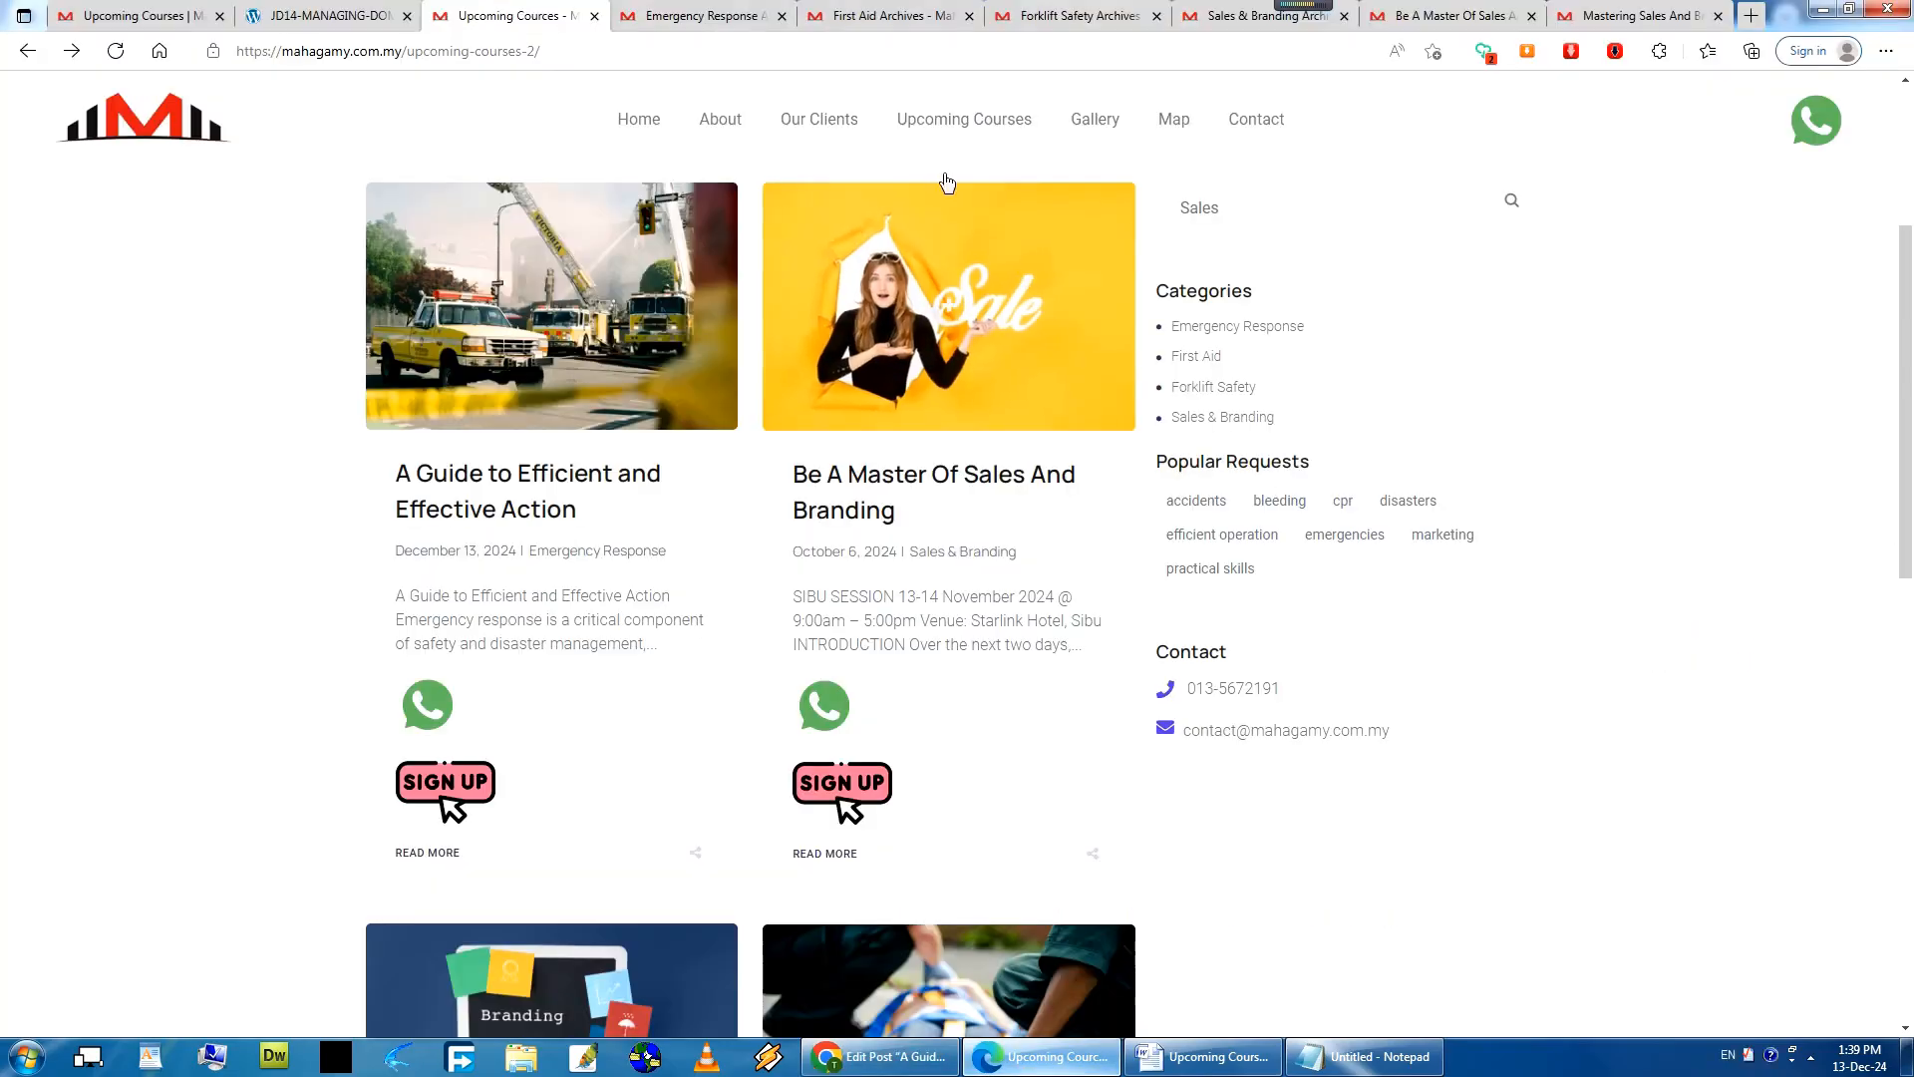
Open the "accidents" tag under Popular Requests in a new tab.
{"action": "scroll", "coordinate": [1675, 492], "scroll_direction": "down", "scroll_amount": 2}
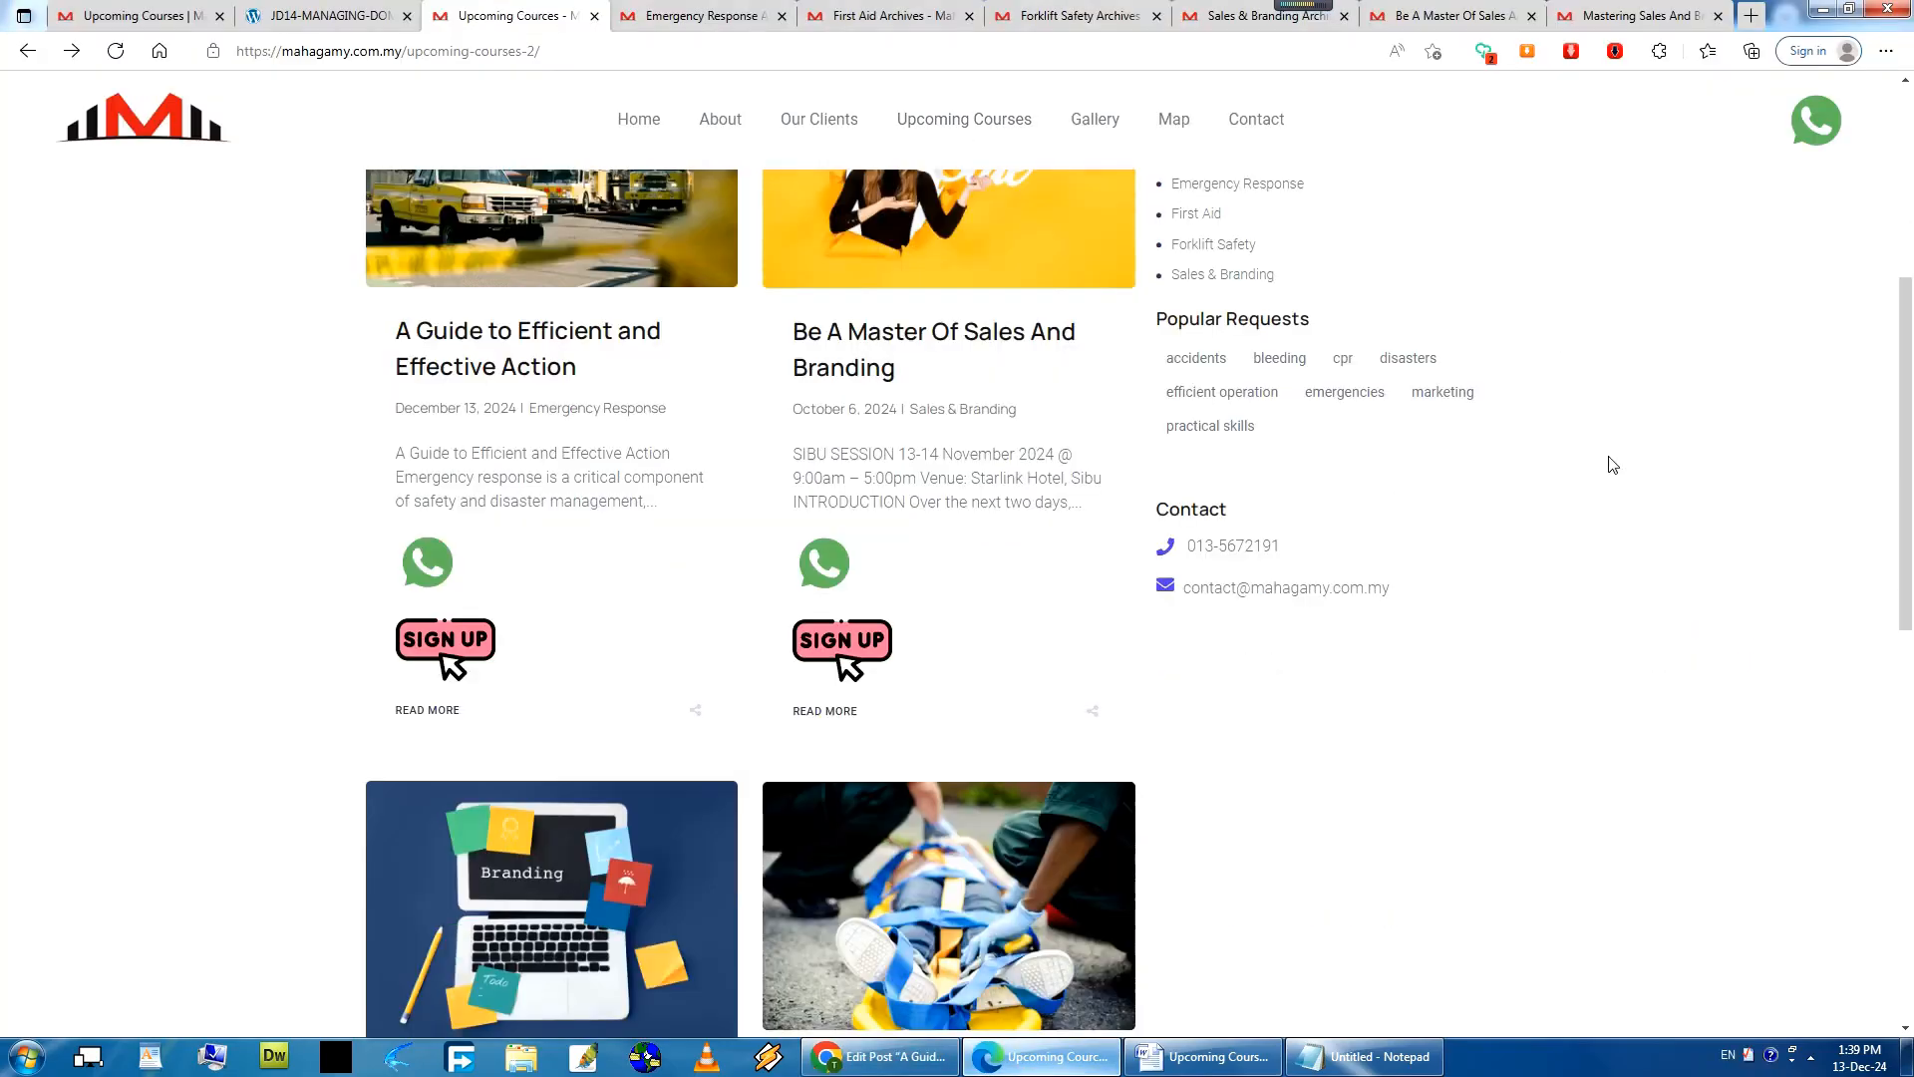
{"action": "right_click", "coordinate": [1195, 361]}
{"action": "left_click", "coordinate": [1246, 376]}
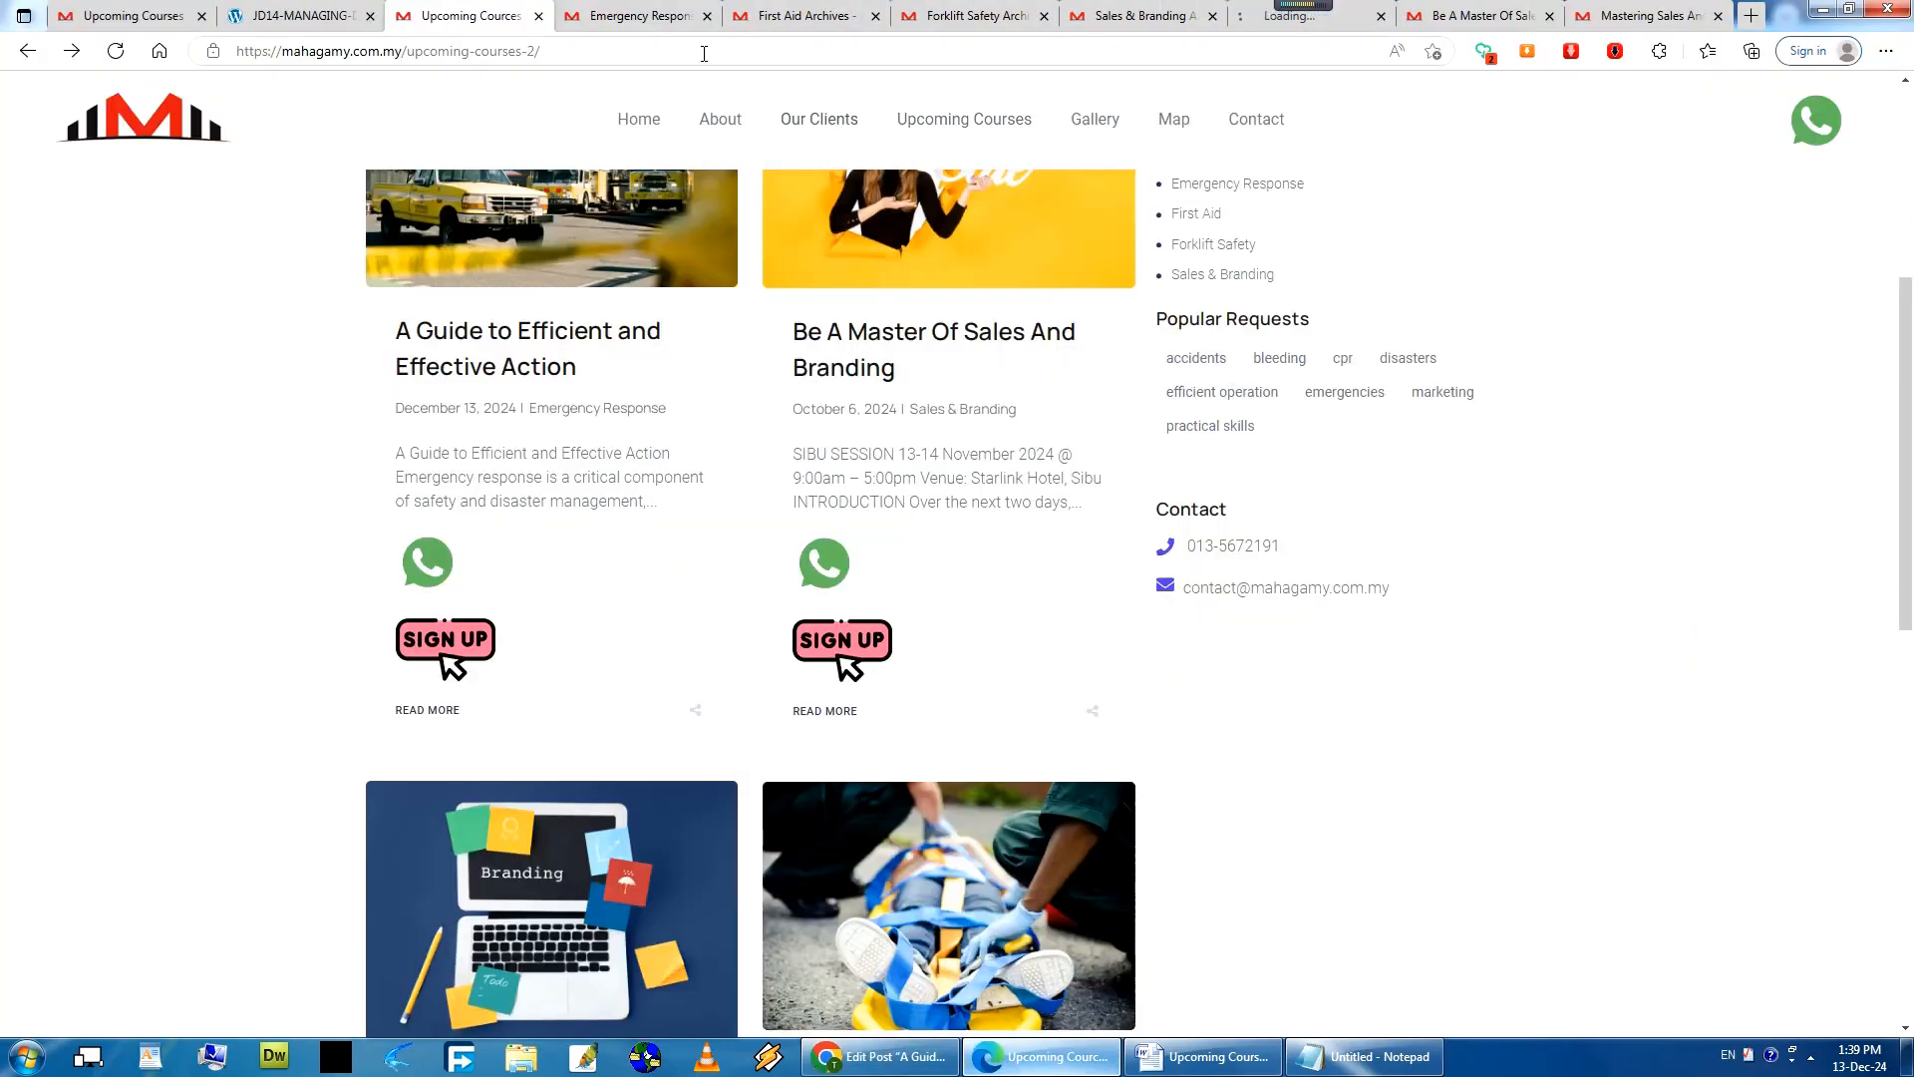
Close the Emergency Response, First Aid, Forklift Safety, Sales & Branding and accidents archive tabs.
{"action": "key", "text": "ctrl+Tab"}
{"action": "left_click_drag", "start_coordinate": [1906, 320], "coordinate": [1871, 390]}
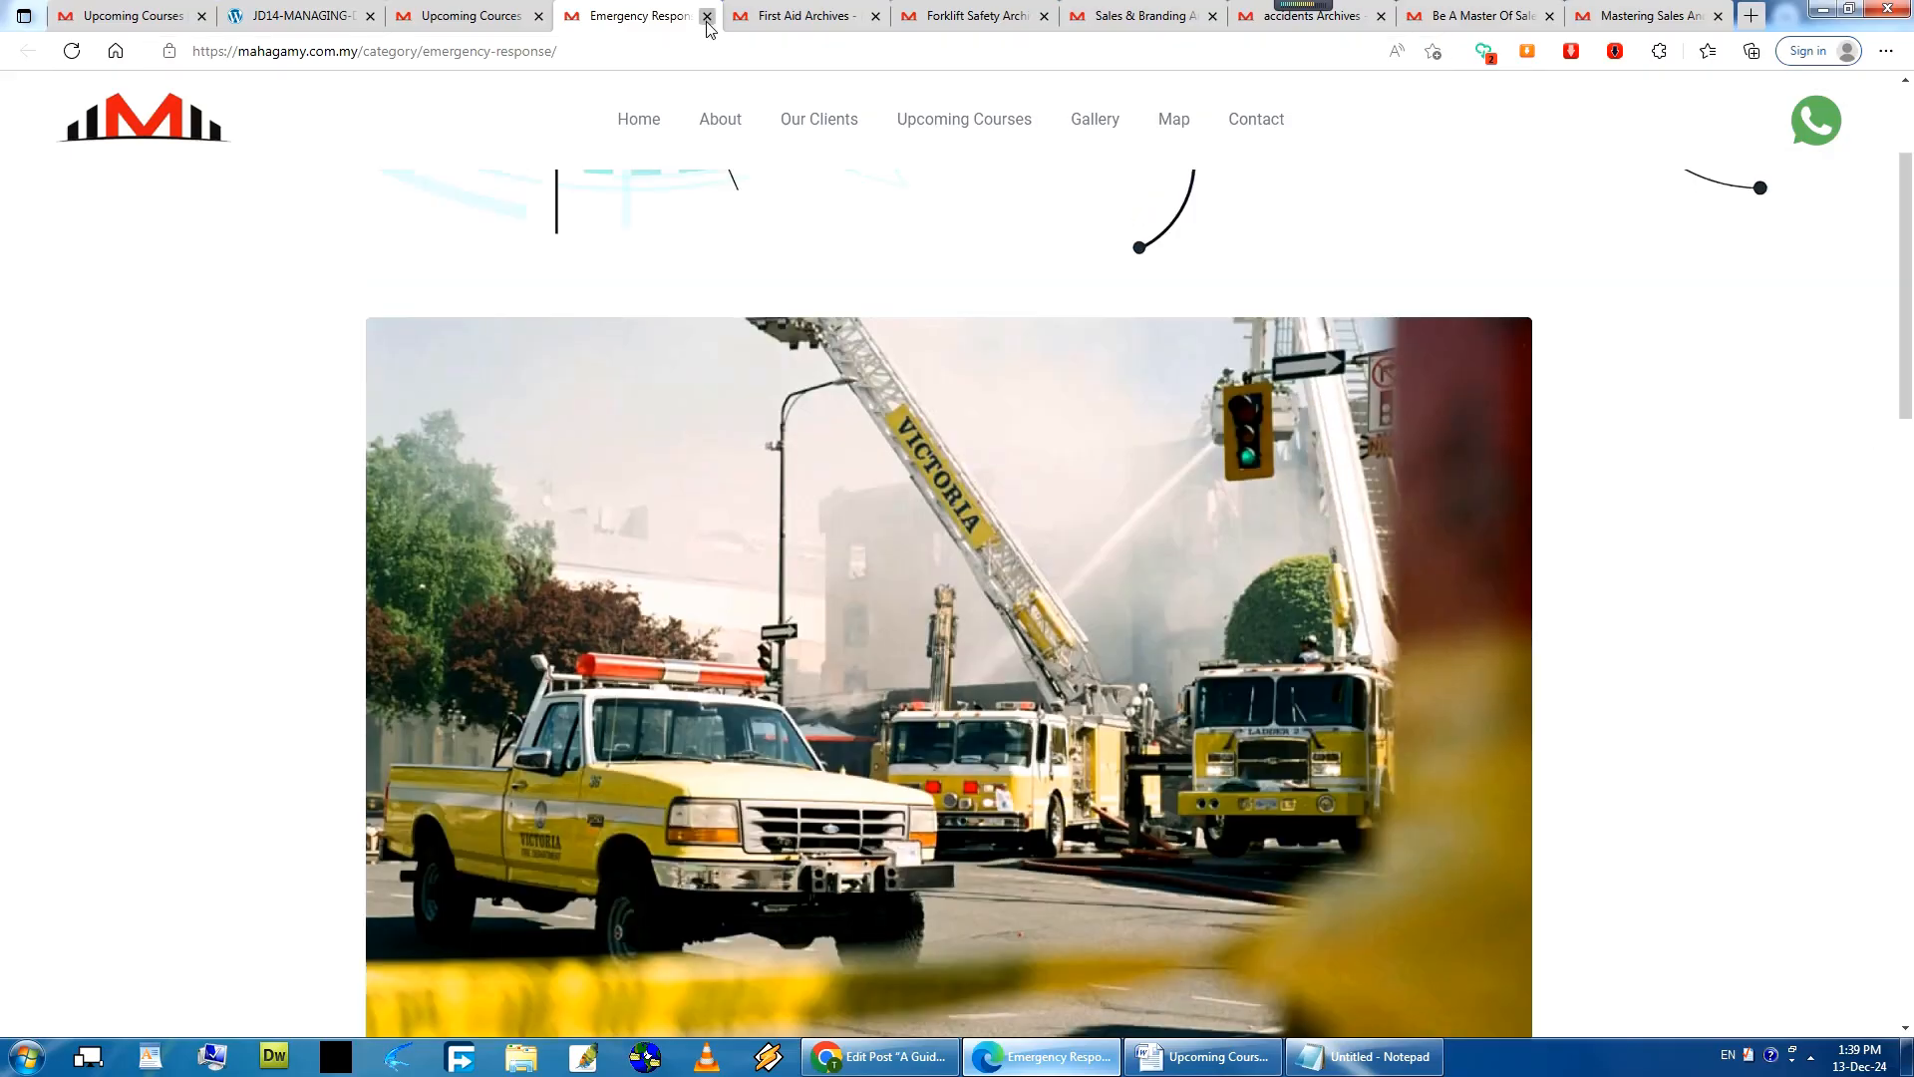
{"action": "left_click", "coordinate": [707, 15]}
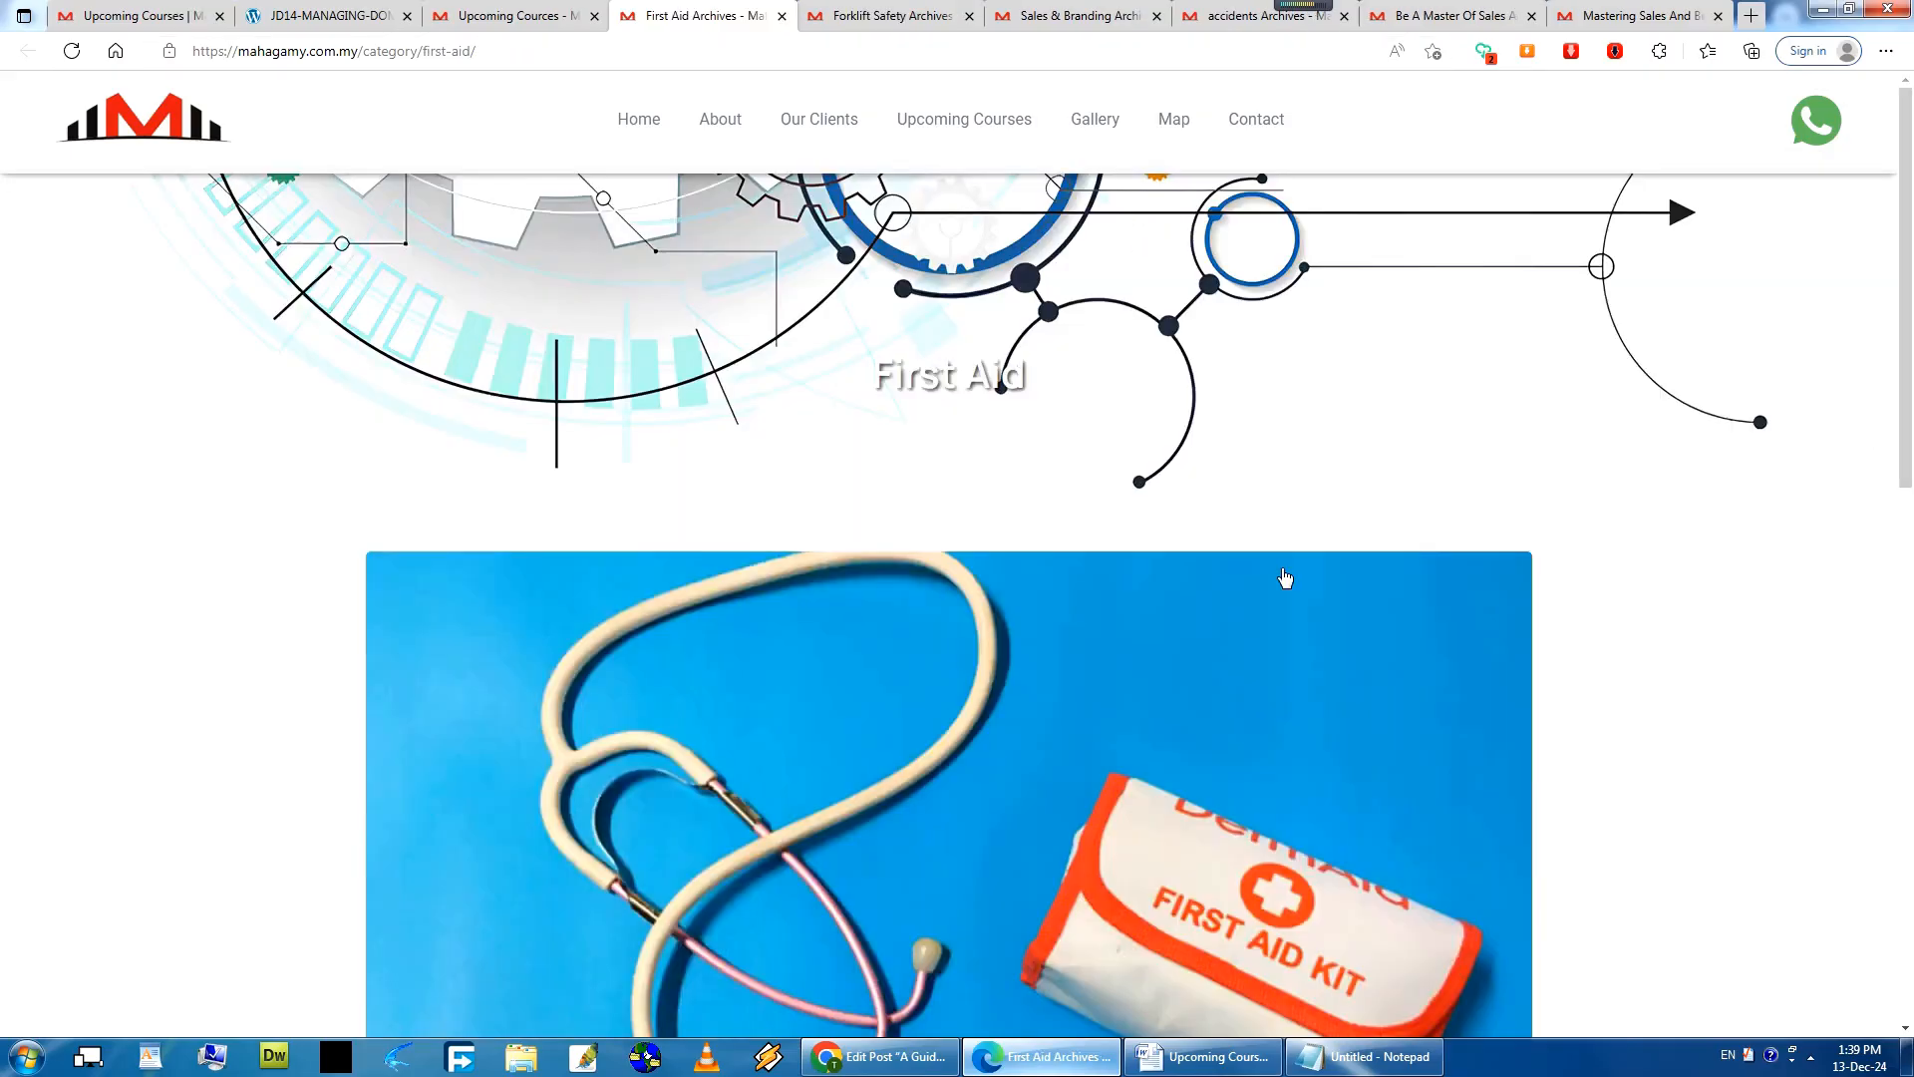
{"action": "left_click", "coordinate": [782, 16]}
{"action": "left_click", "coordinate": [783, 17]}
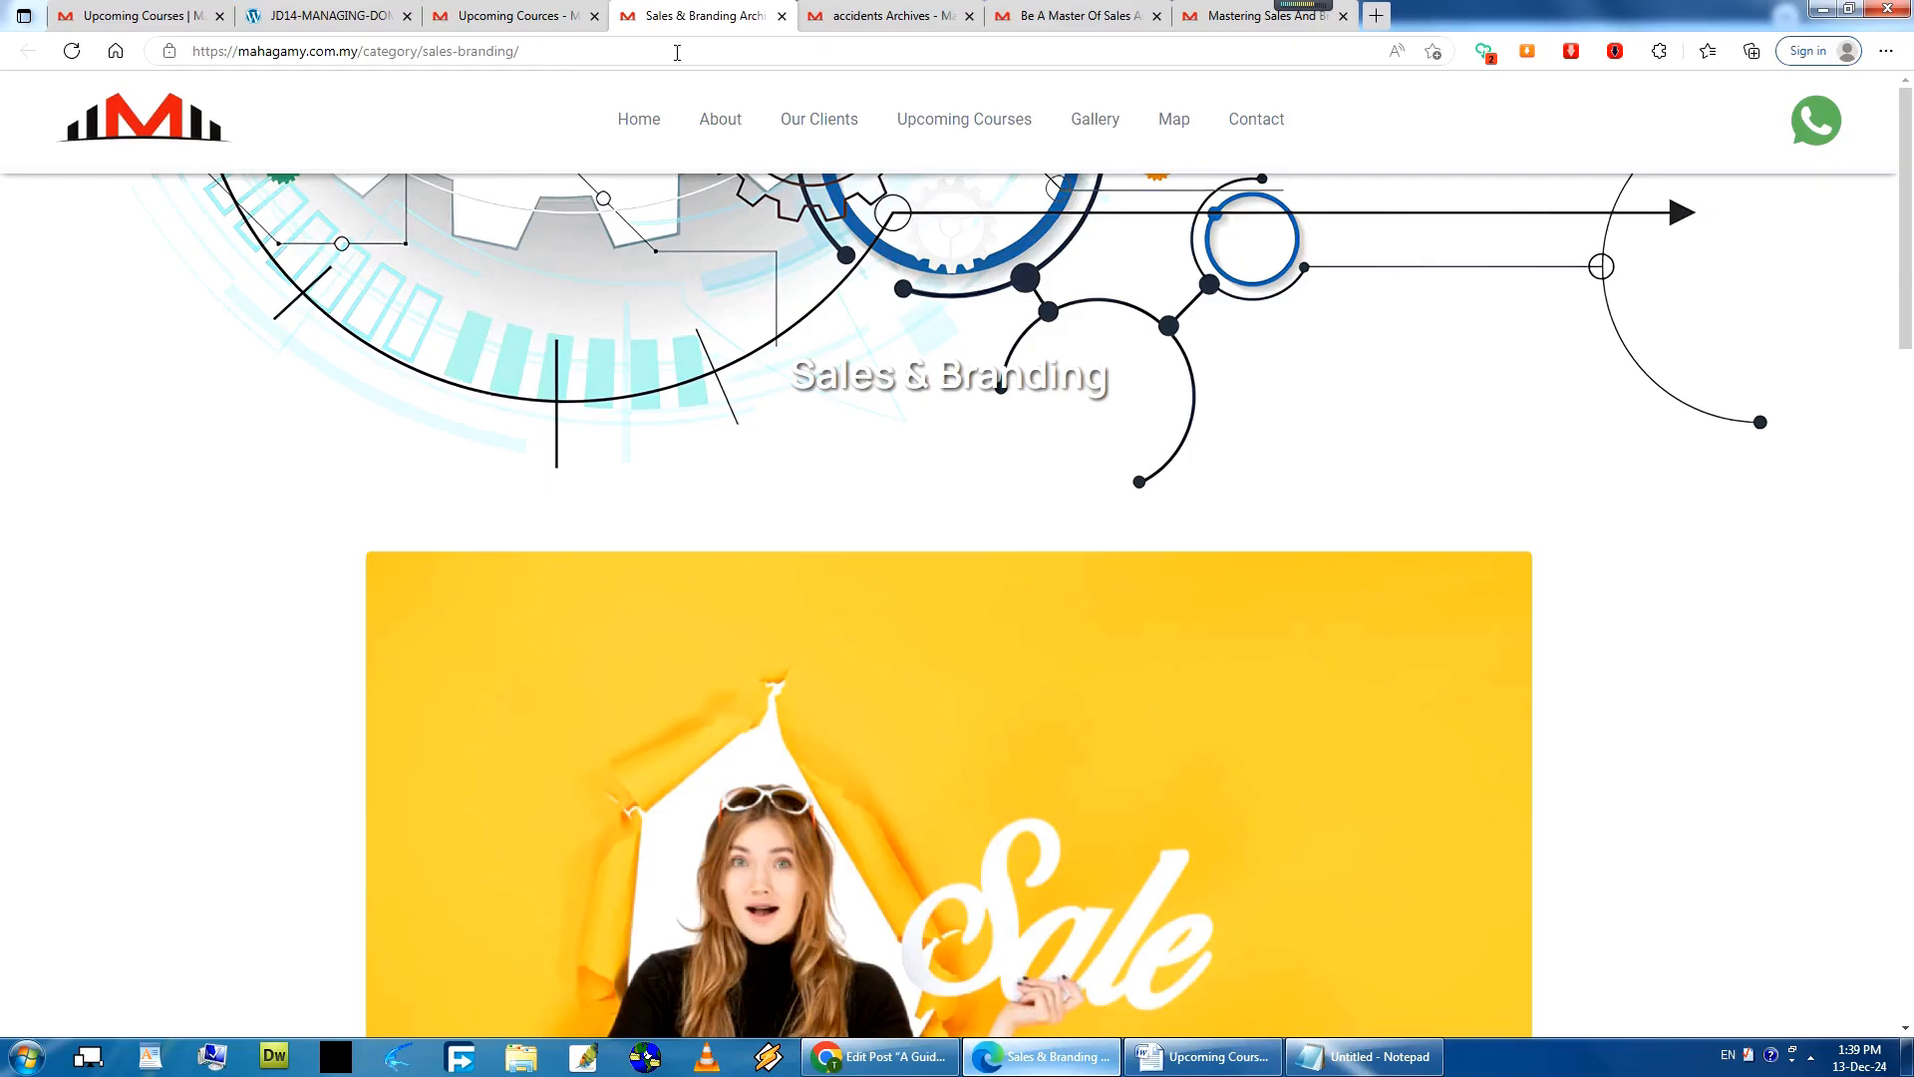
{"action": "left_click", "coordinate": [782, 17]}
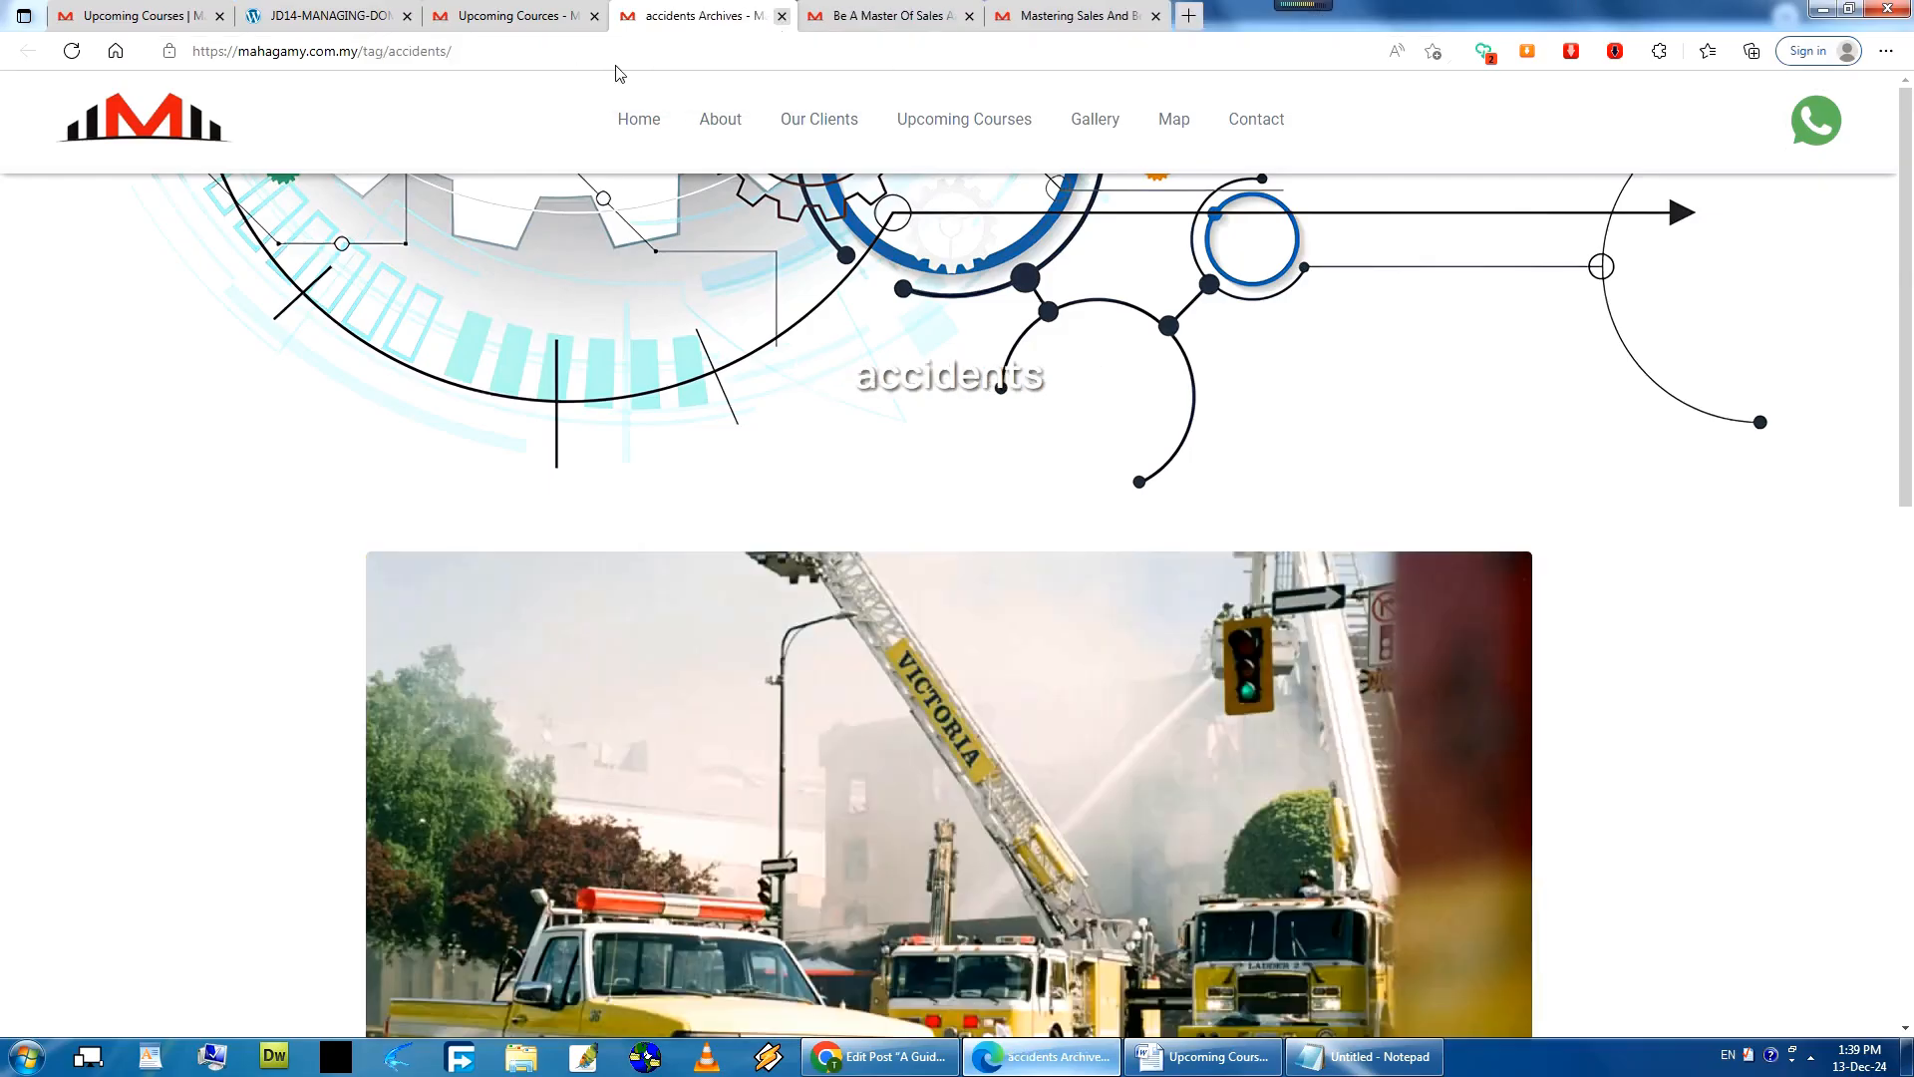
{"action": "left_click", "coordinate": [782, 16]}
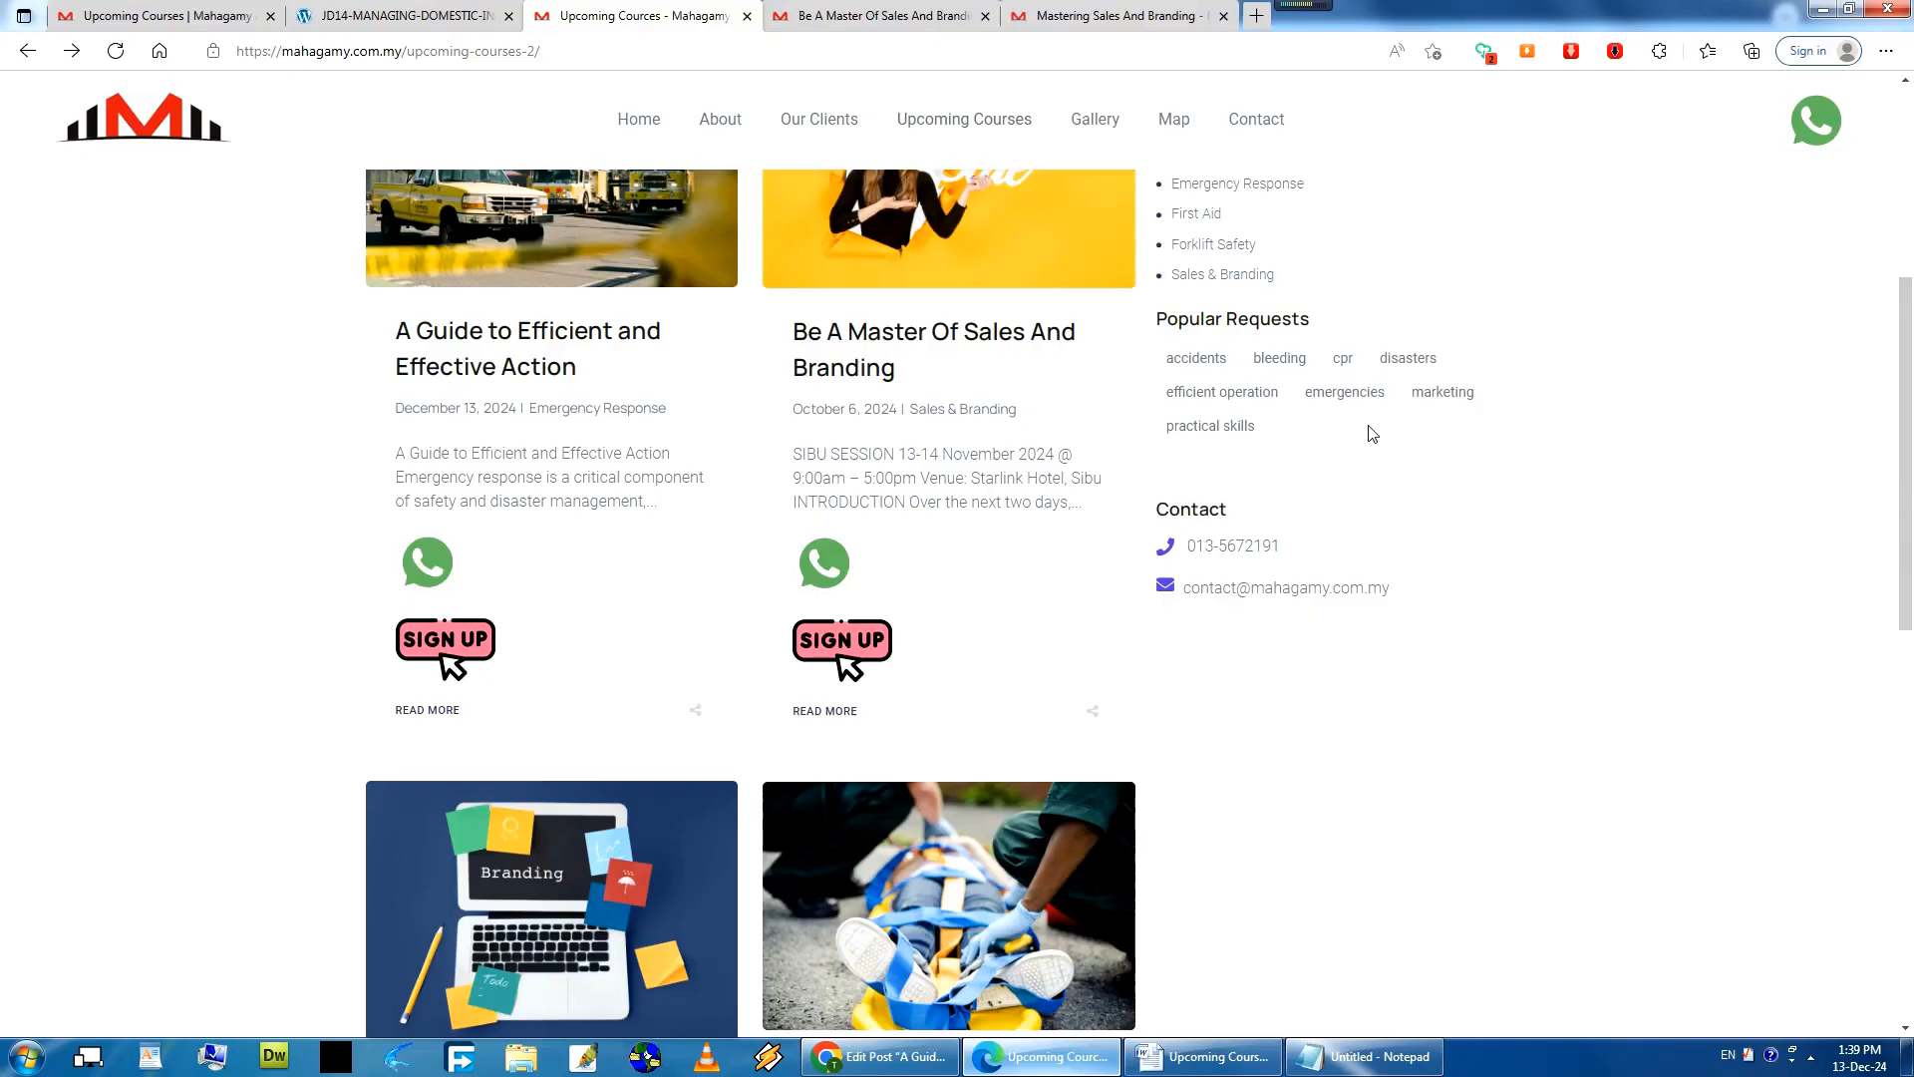
Open the "bleeding" tag from Popular Requests in a new tab and look through its archive page.
{"action": "right_click", "coordinate": [1277, 359]}
{"action": "left_click", "coordinate": [1340, 370]}
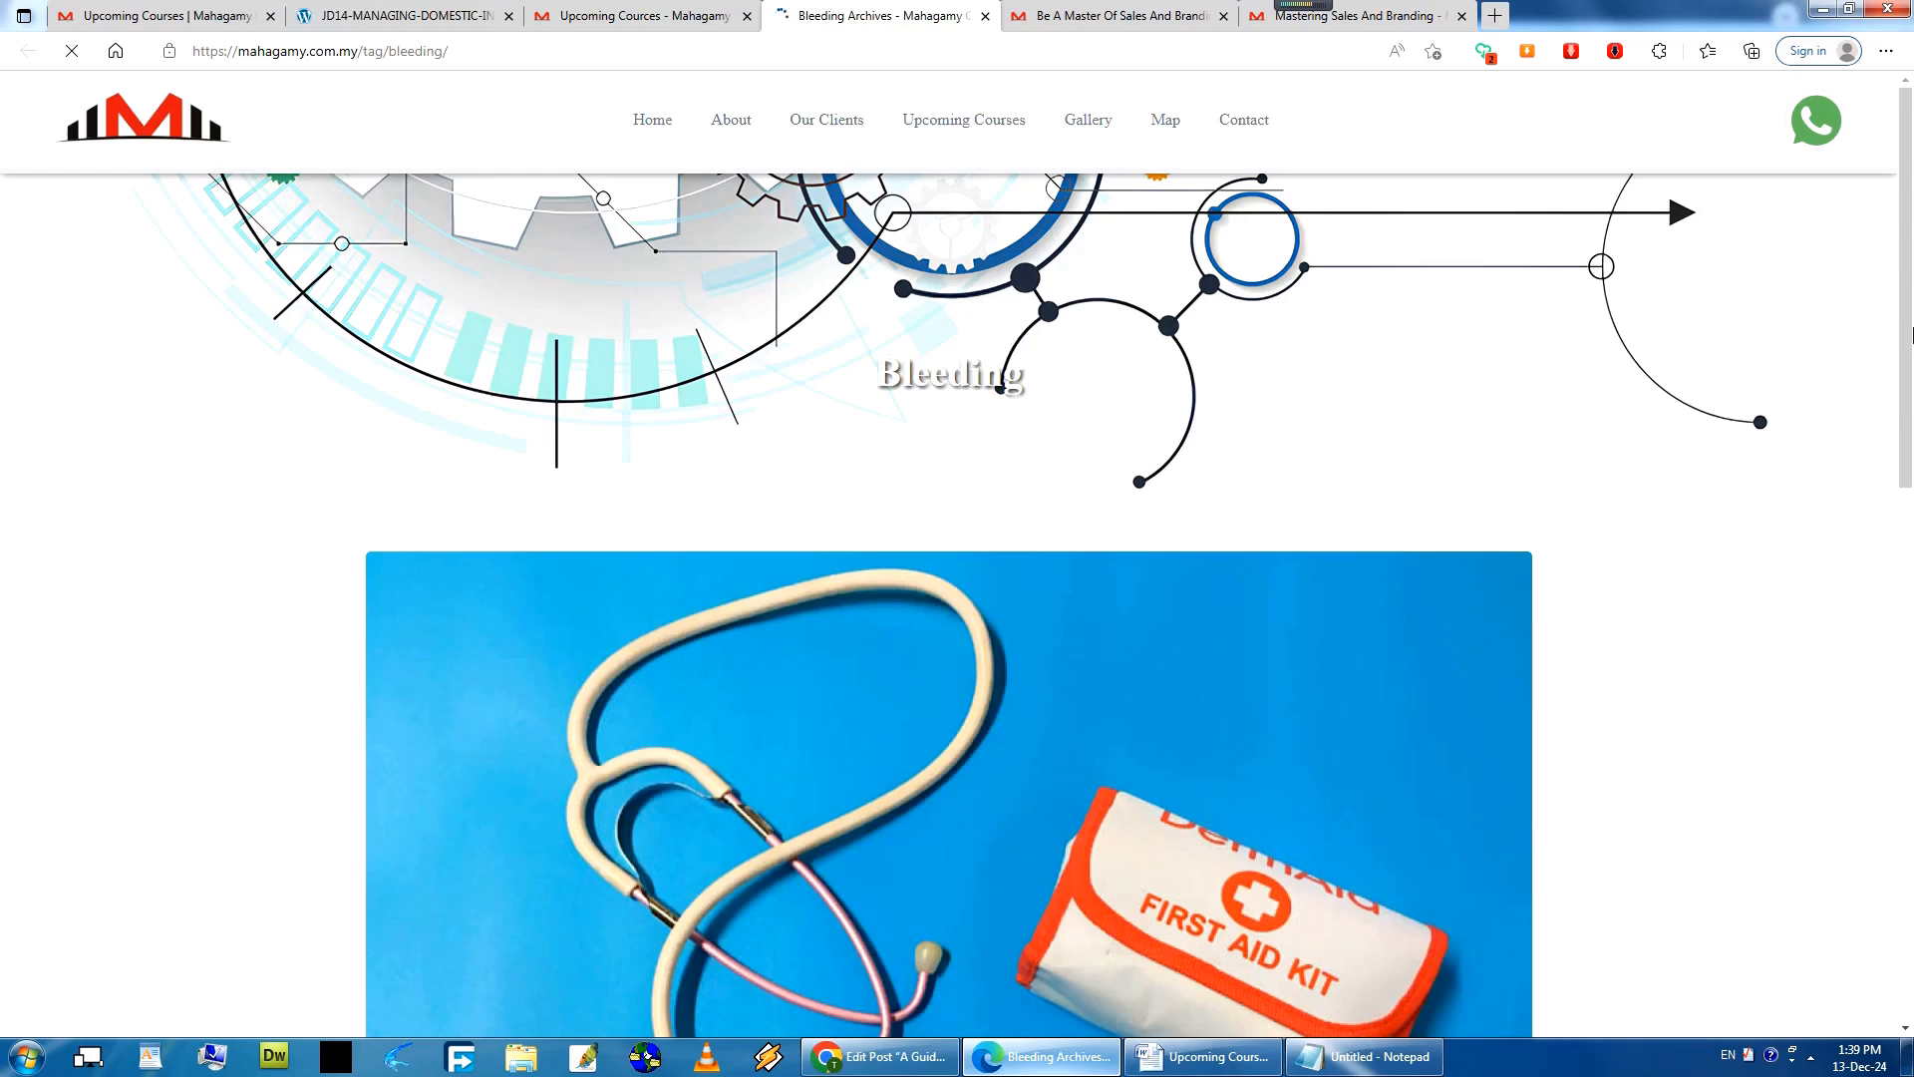
{"action": "left_click_drag", "start_coordinate": [1910, 334], "coordinate": [1878, 490]}
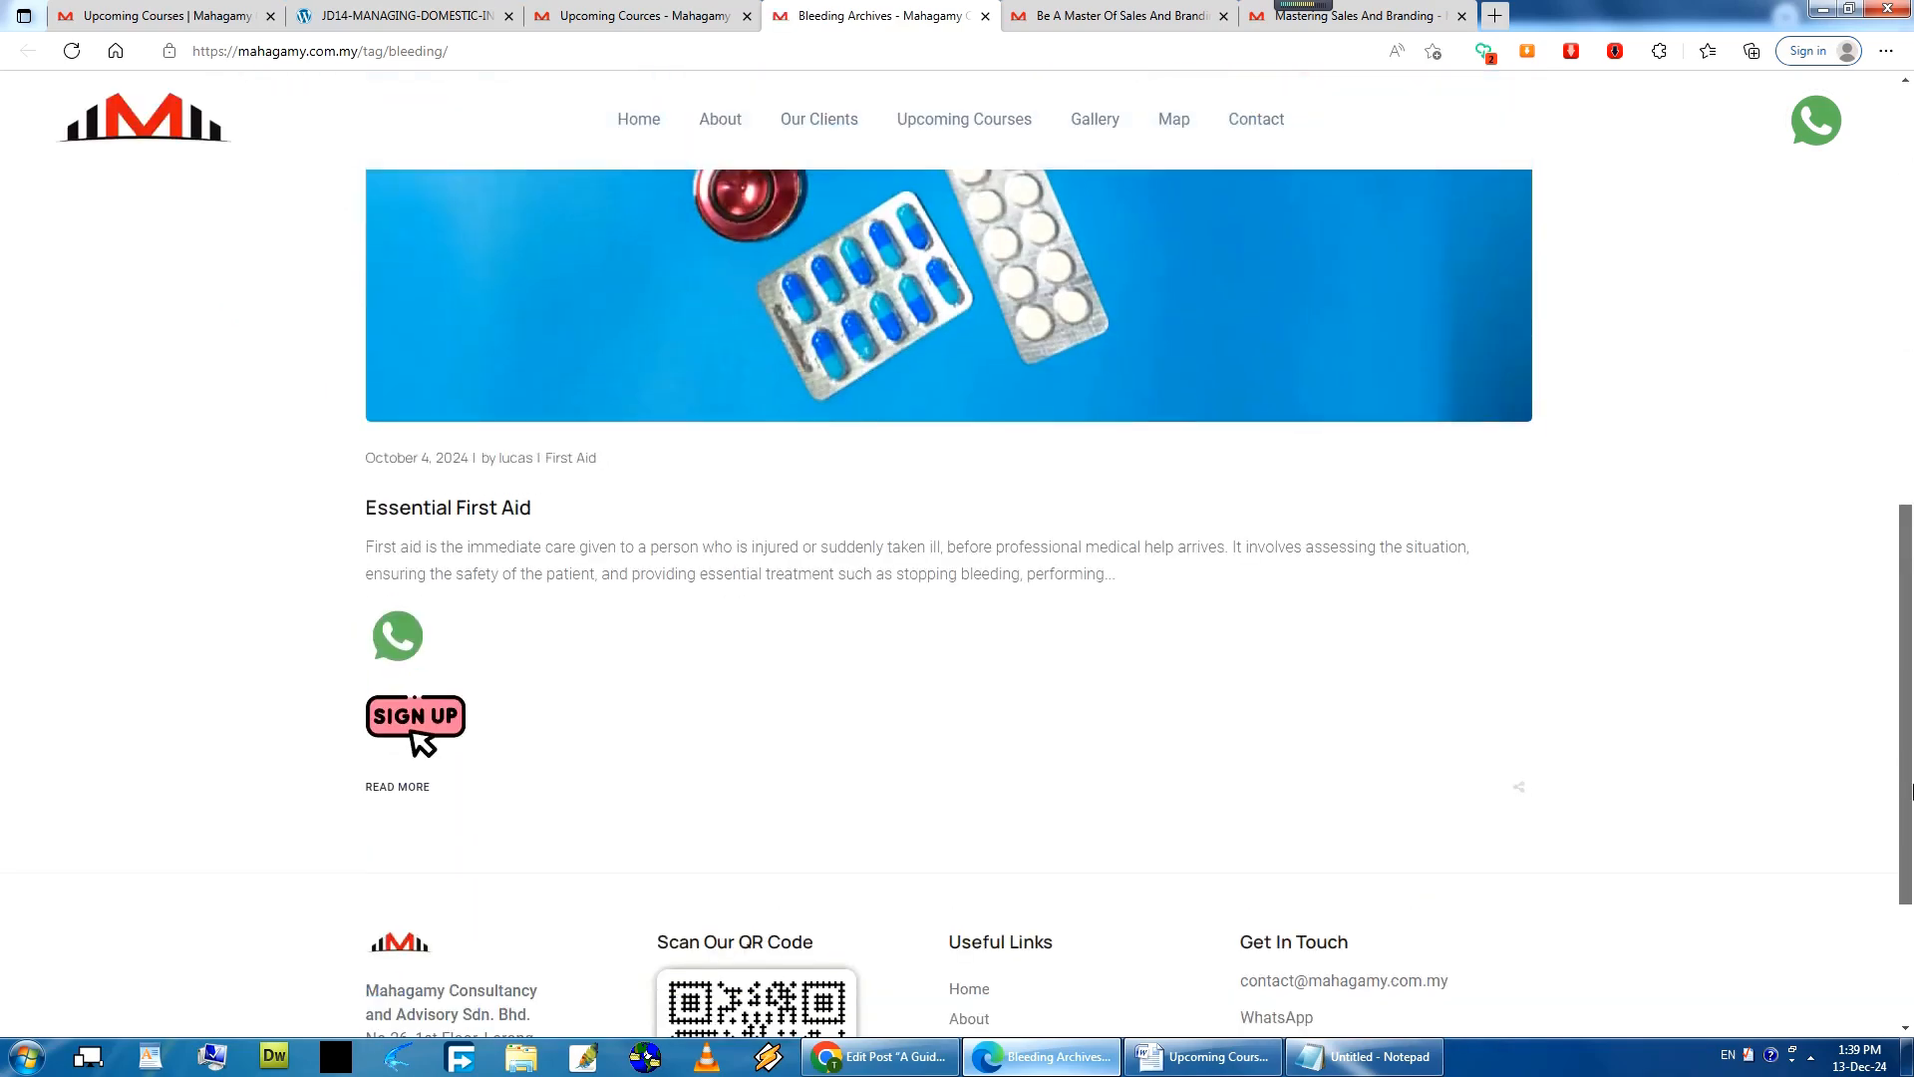
{"action": "scroll", "coordinate": [1871, 483], "scroll_direction": "down", "scroll_amount": 3}
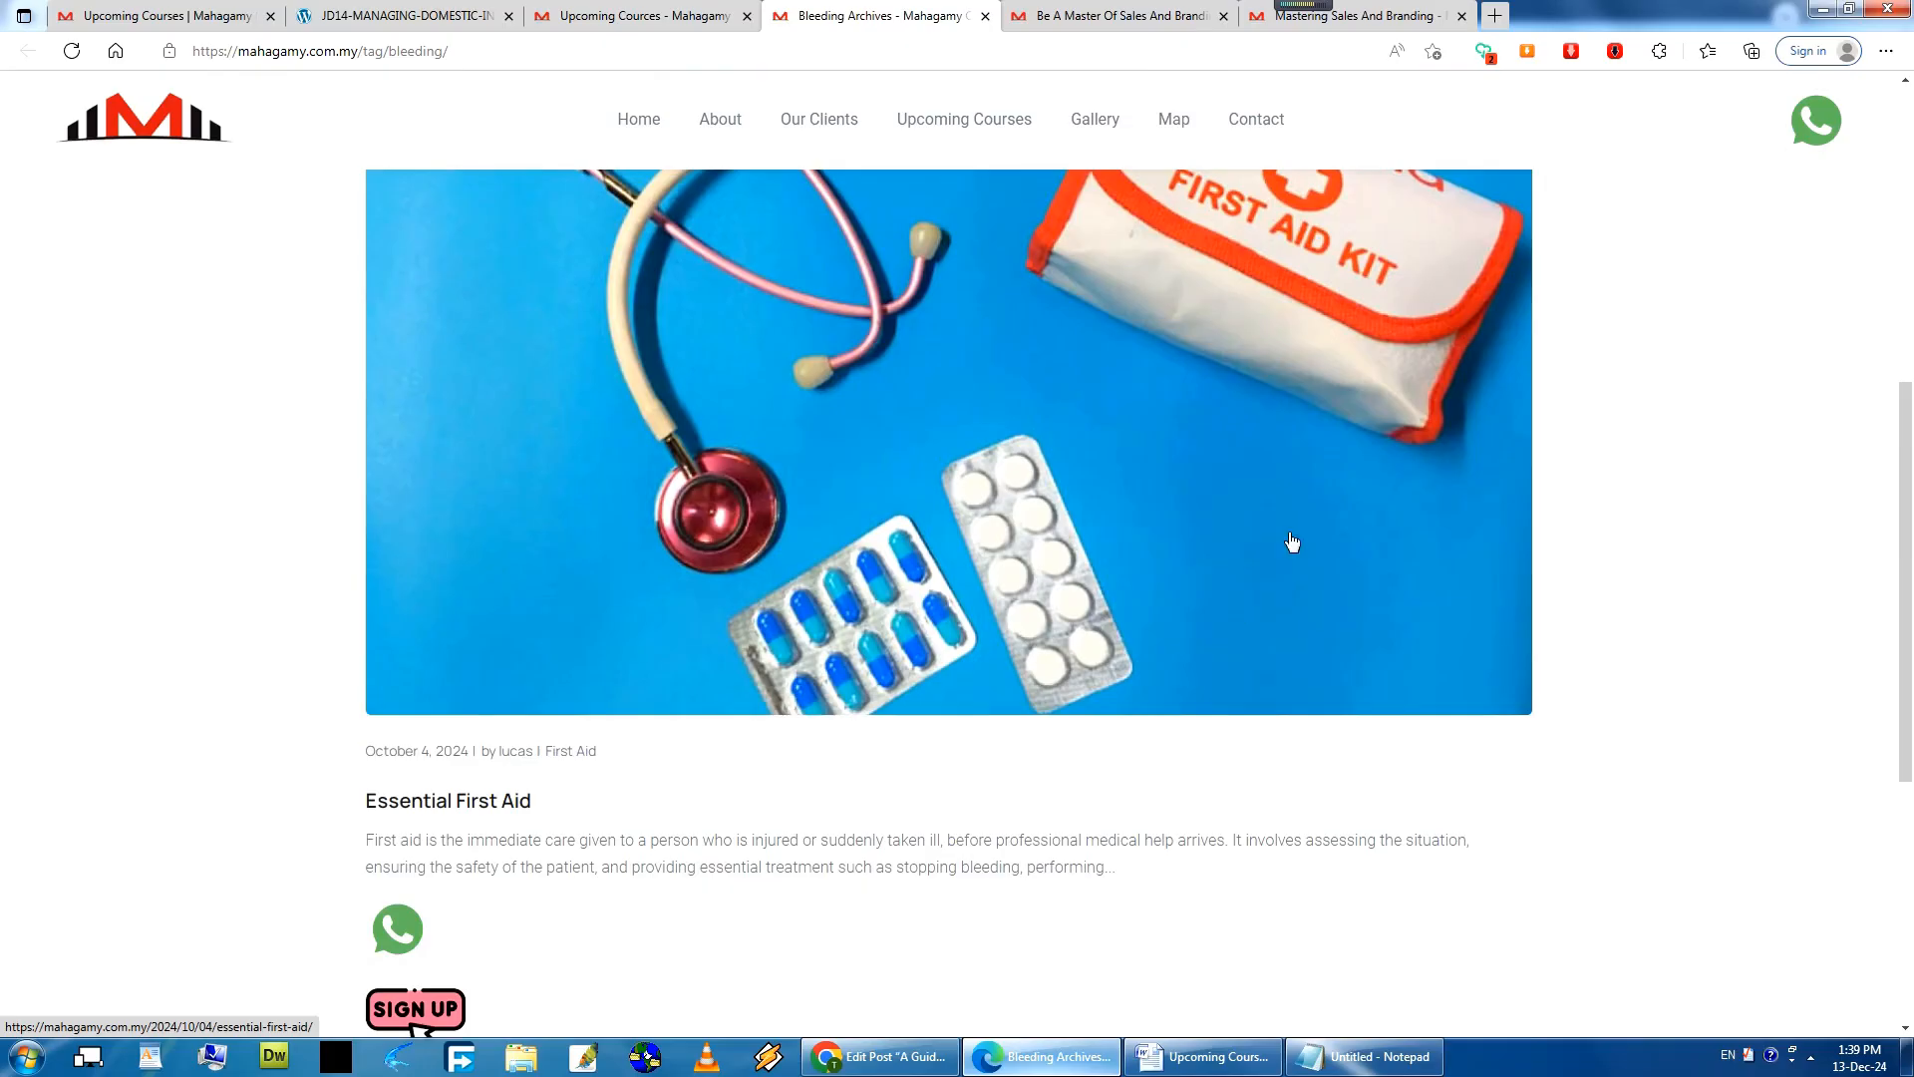
Switch to the Word document and highlight the "Social Sharing:" feature name.
{"action": "left_click", "coordinate": [1203, 1056]}
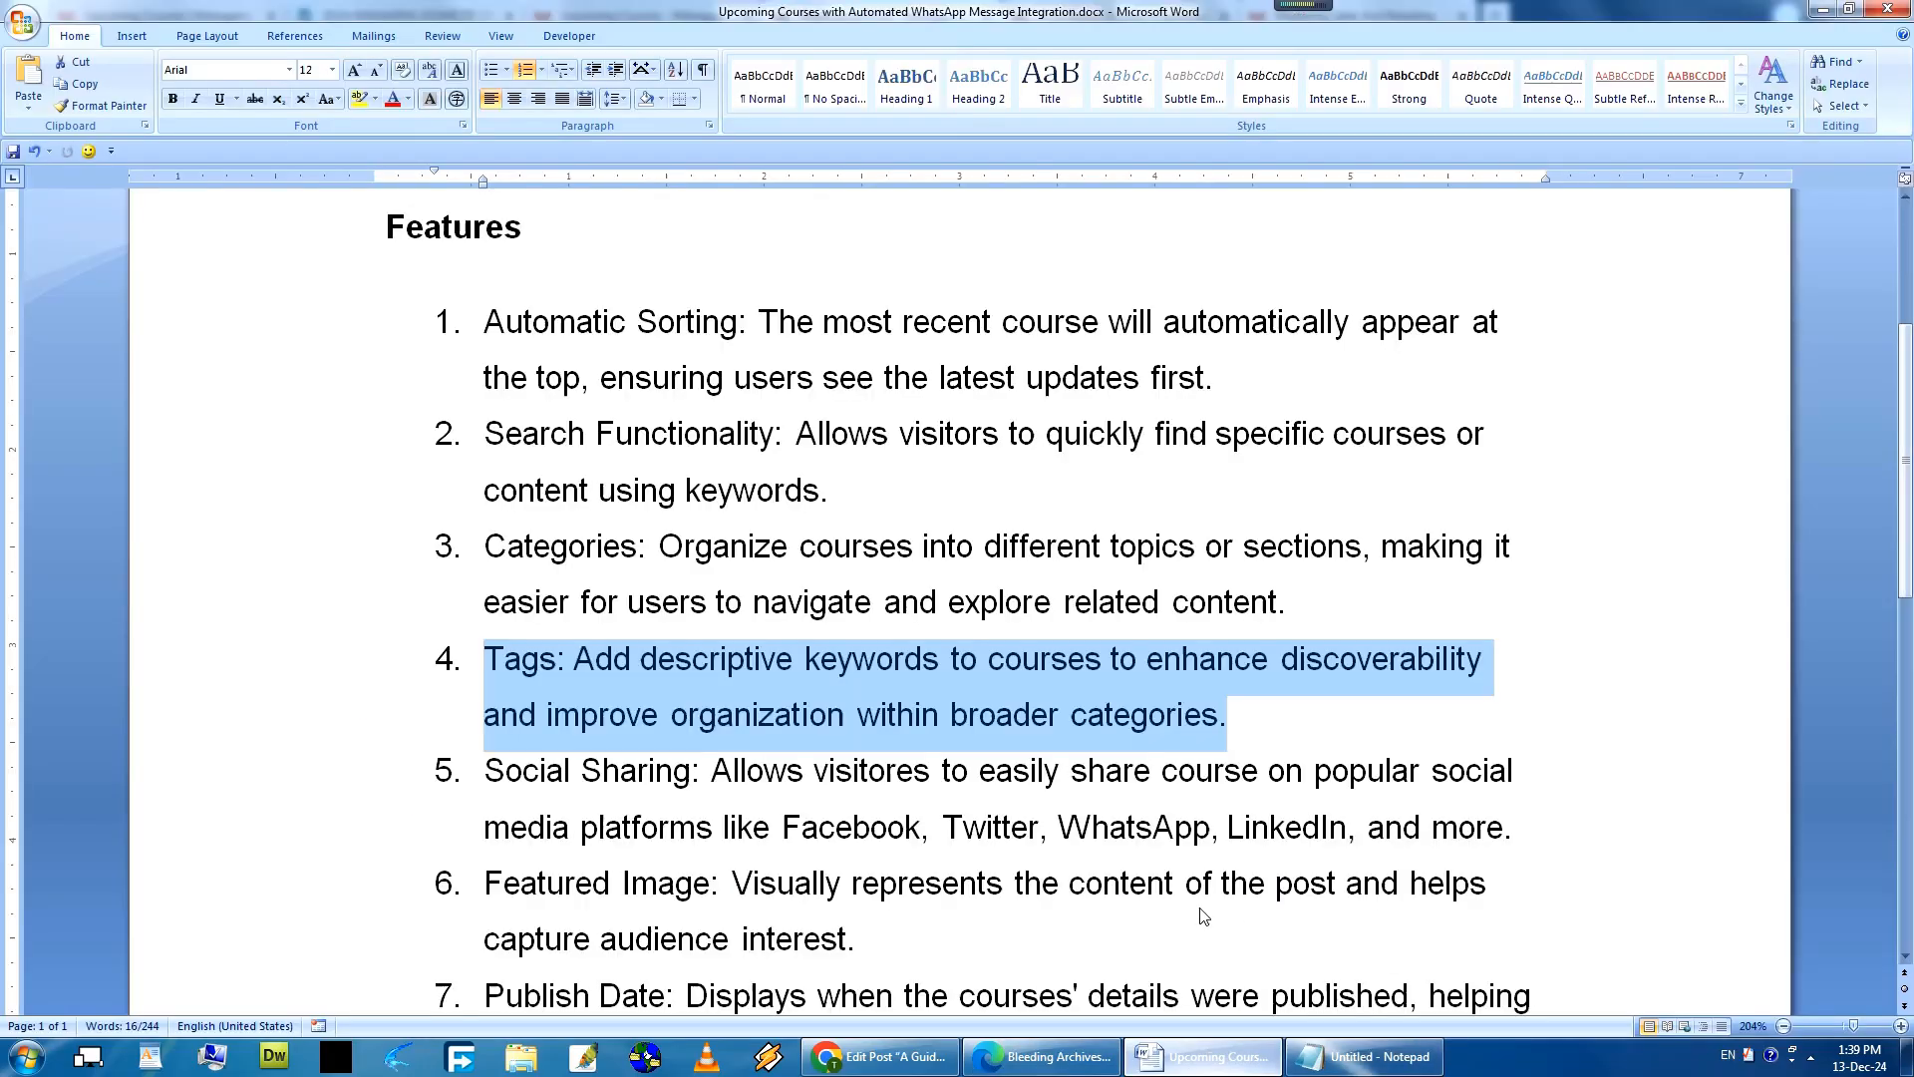
{"action": "scroll", "coordinate": [1875, 518], "scroll_direction": "down", "scroll_amount": 3}
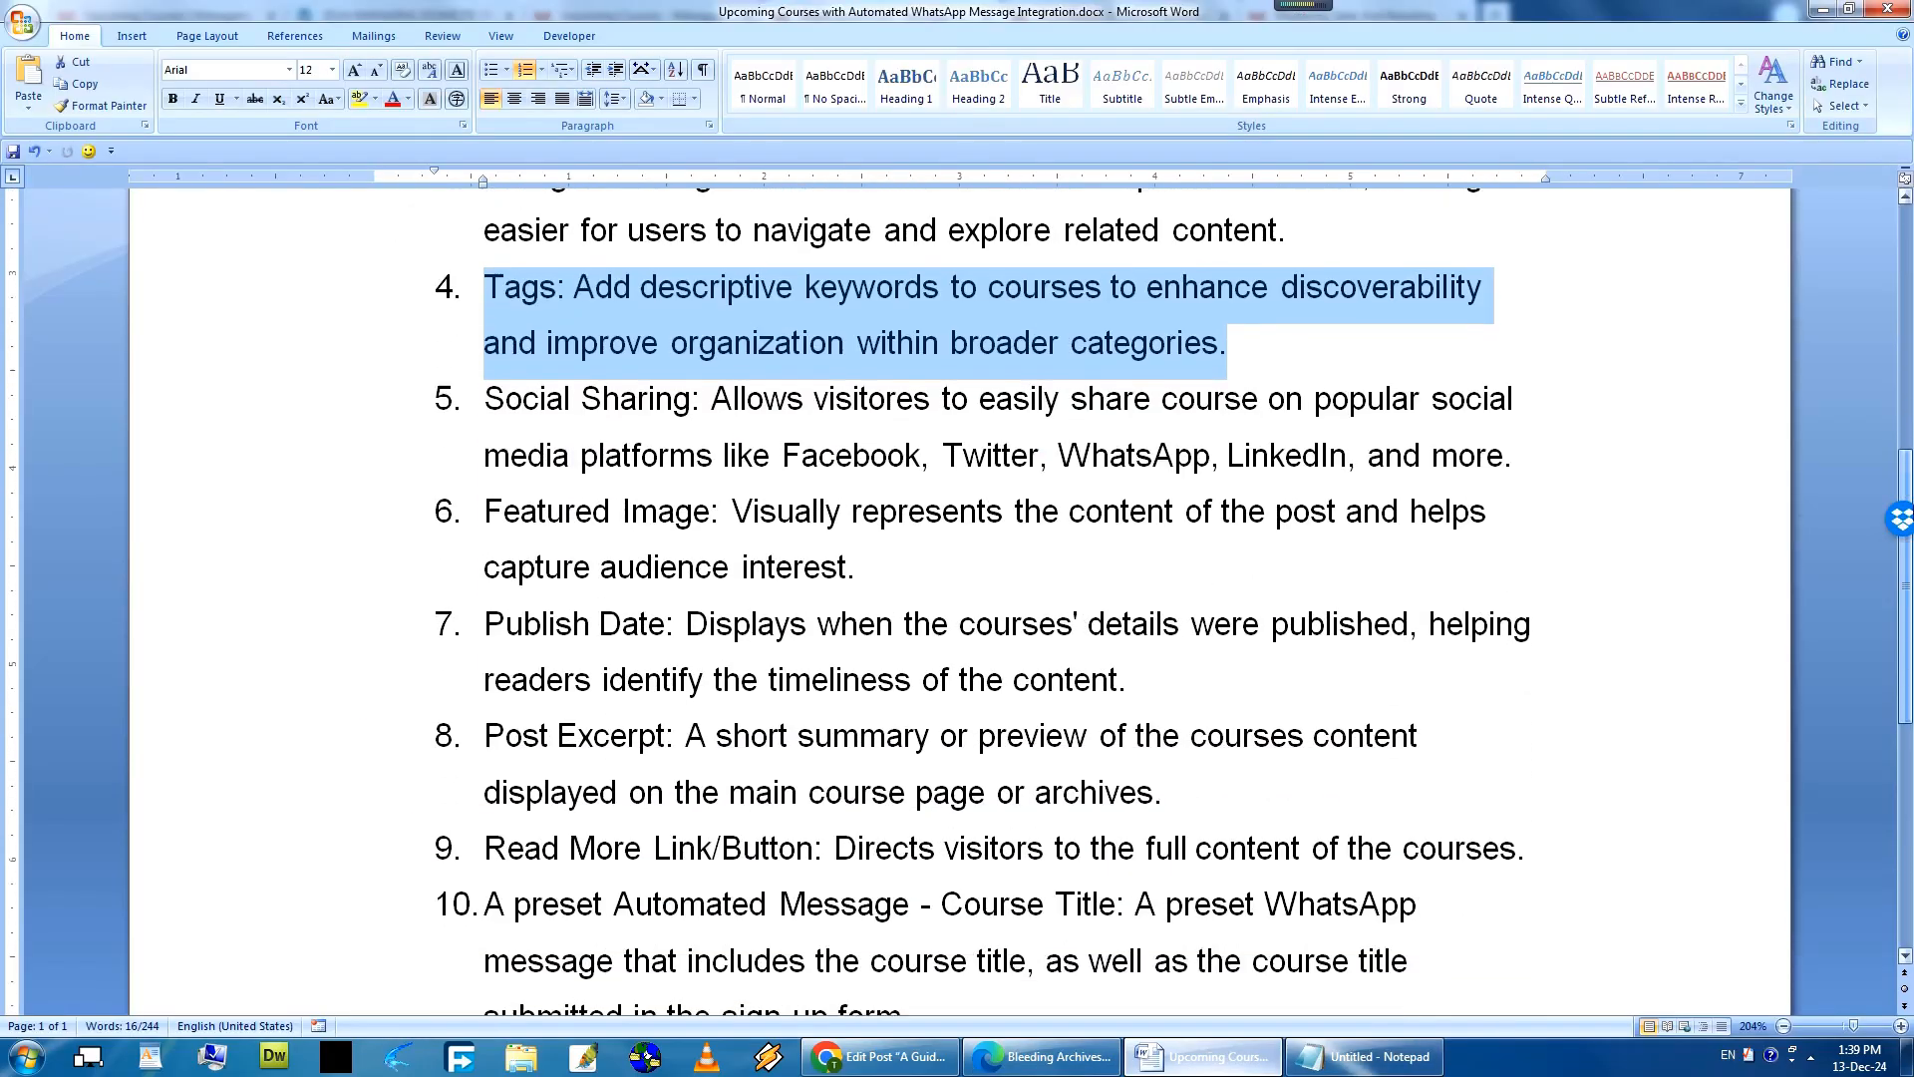
{"action": "left_click_drag", "start_coordinate": [1911, 539], "coordinate": [1908, 532]}
{"action": "left_click_drag", "start_coordinate": [484, 343], "coordinate": [706, 351]}
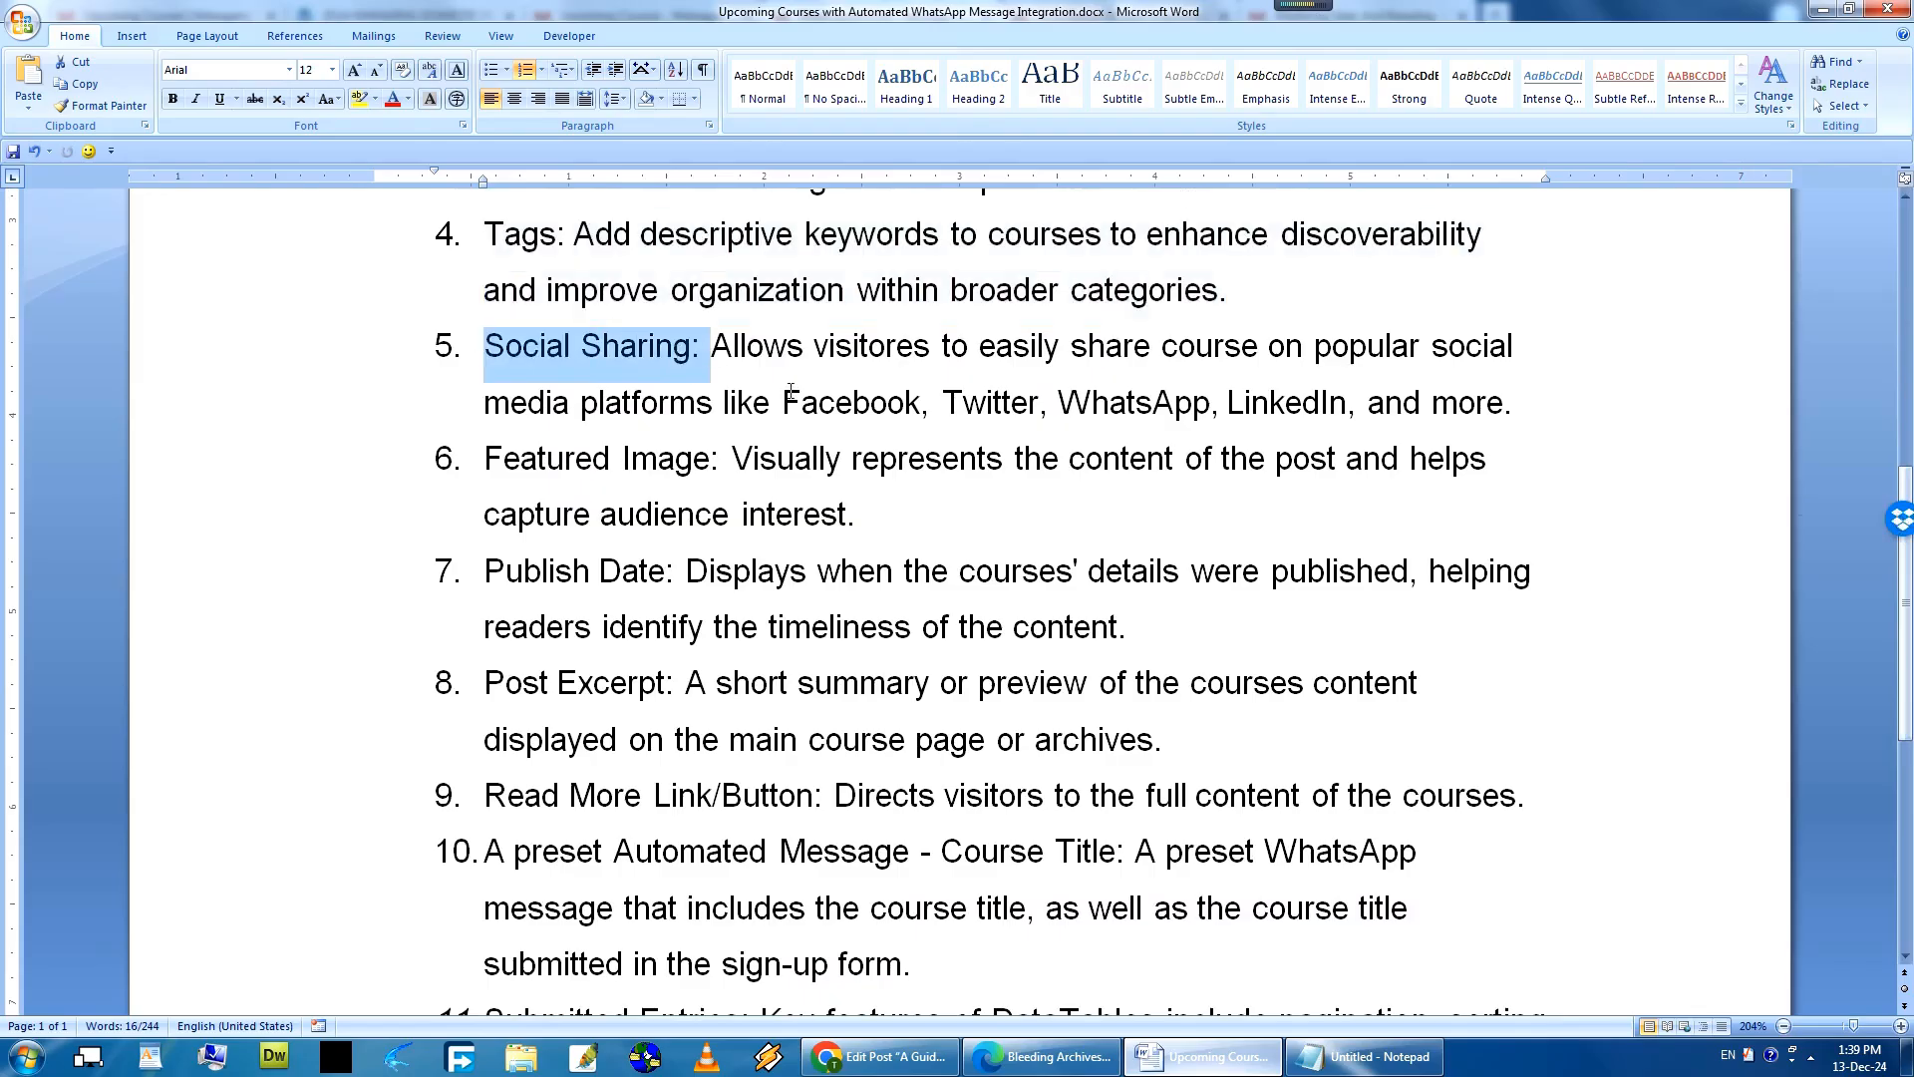
Switch to Chrome, reveal the Mastering Sales And Branding post's sharing icons and view its Facebook share draft without posting it.
{"action": "key", "text": "alt+Tab"}
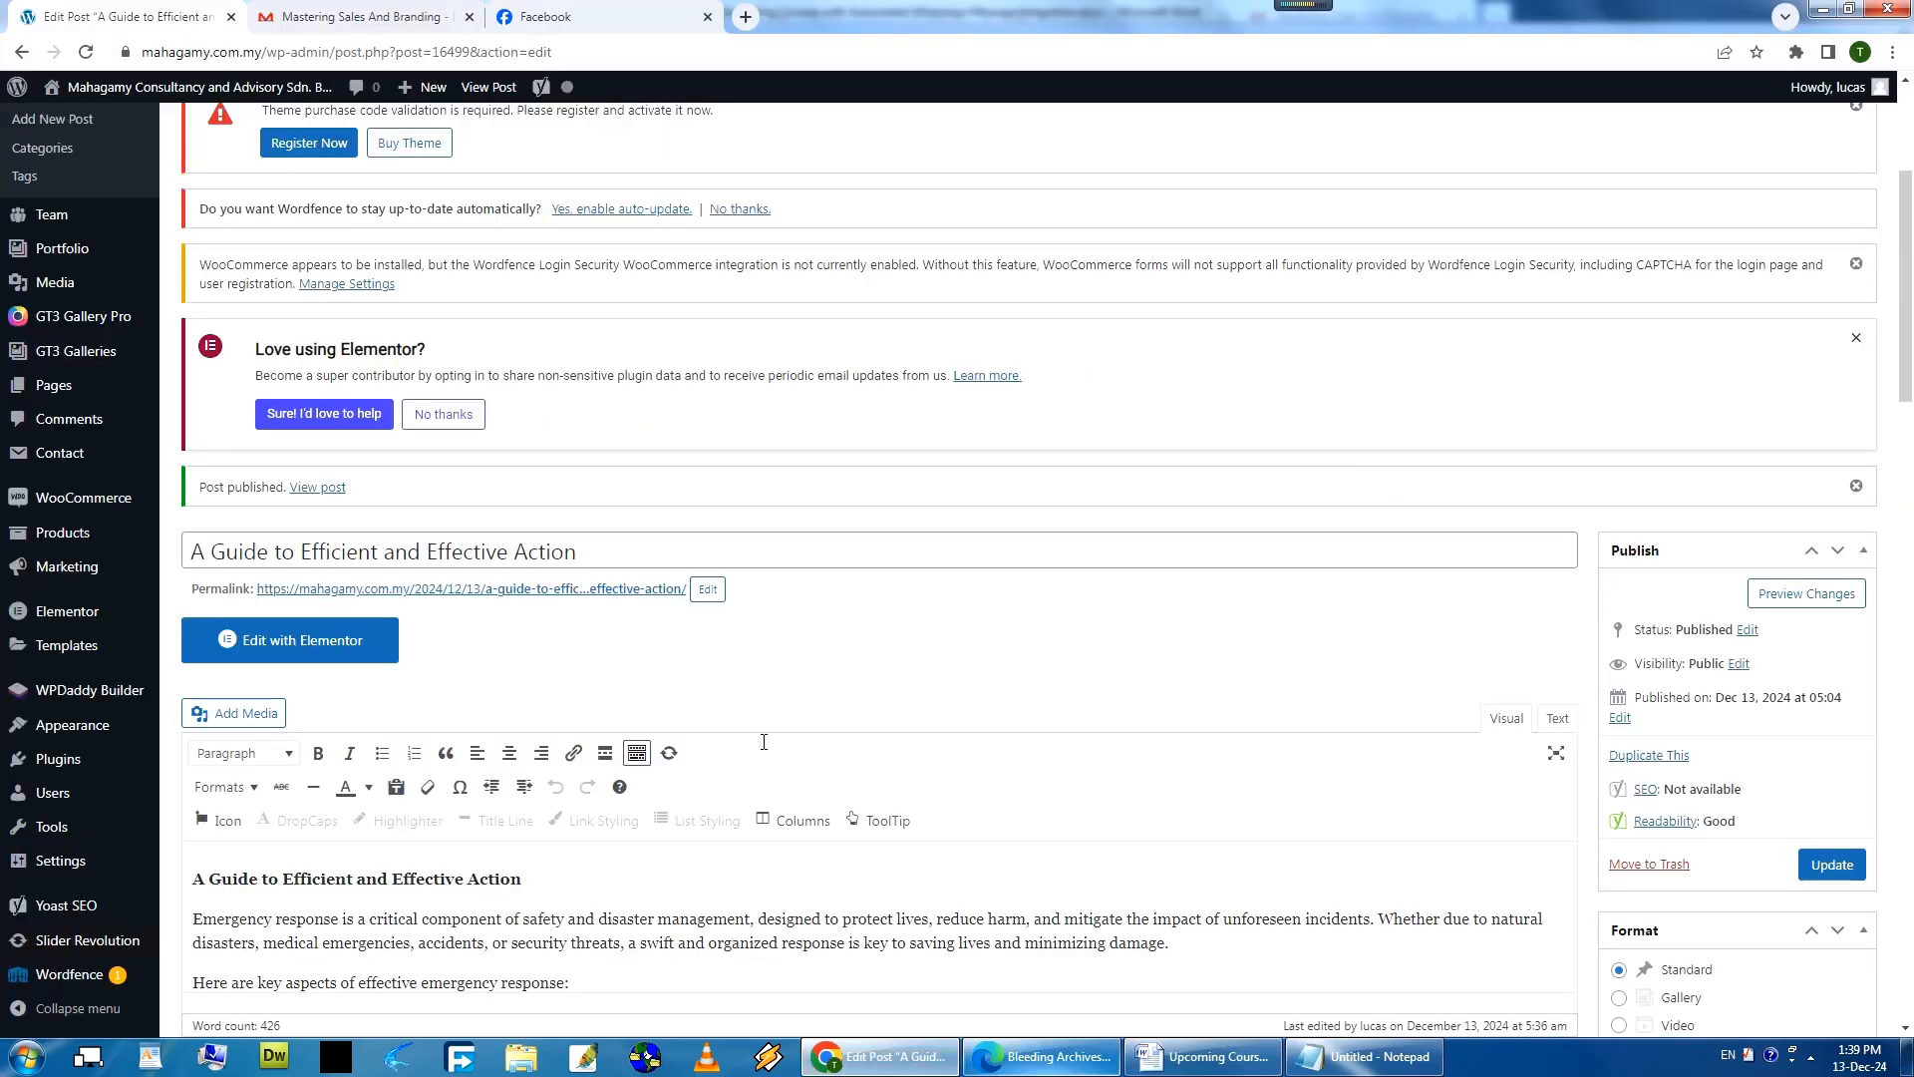
{"action": "left_click", "coordinate": [384, 16]}
{"action": "left_click_drag", "start_coordinate": [1909, 242], "coordinate": [1912, 663]}
{"action": "mouse_move", "coordinate": [1226, 509]}
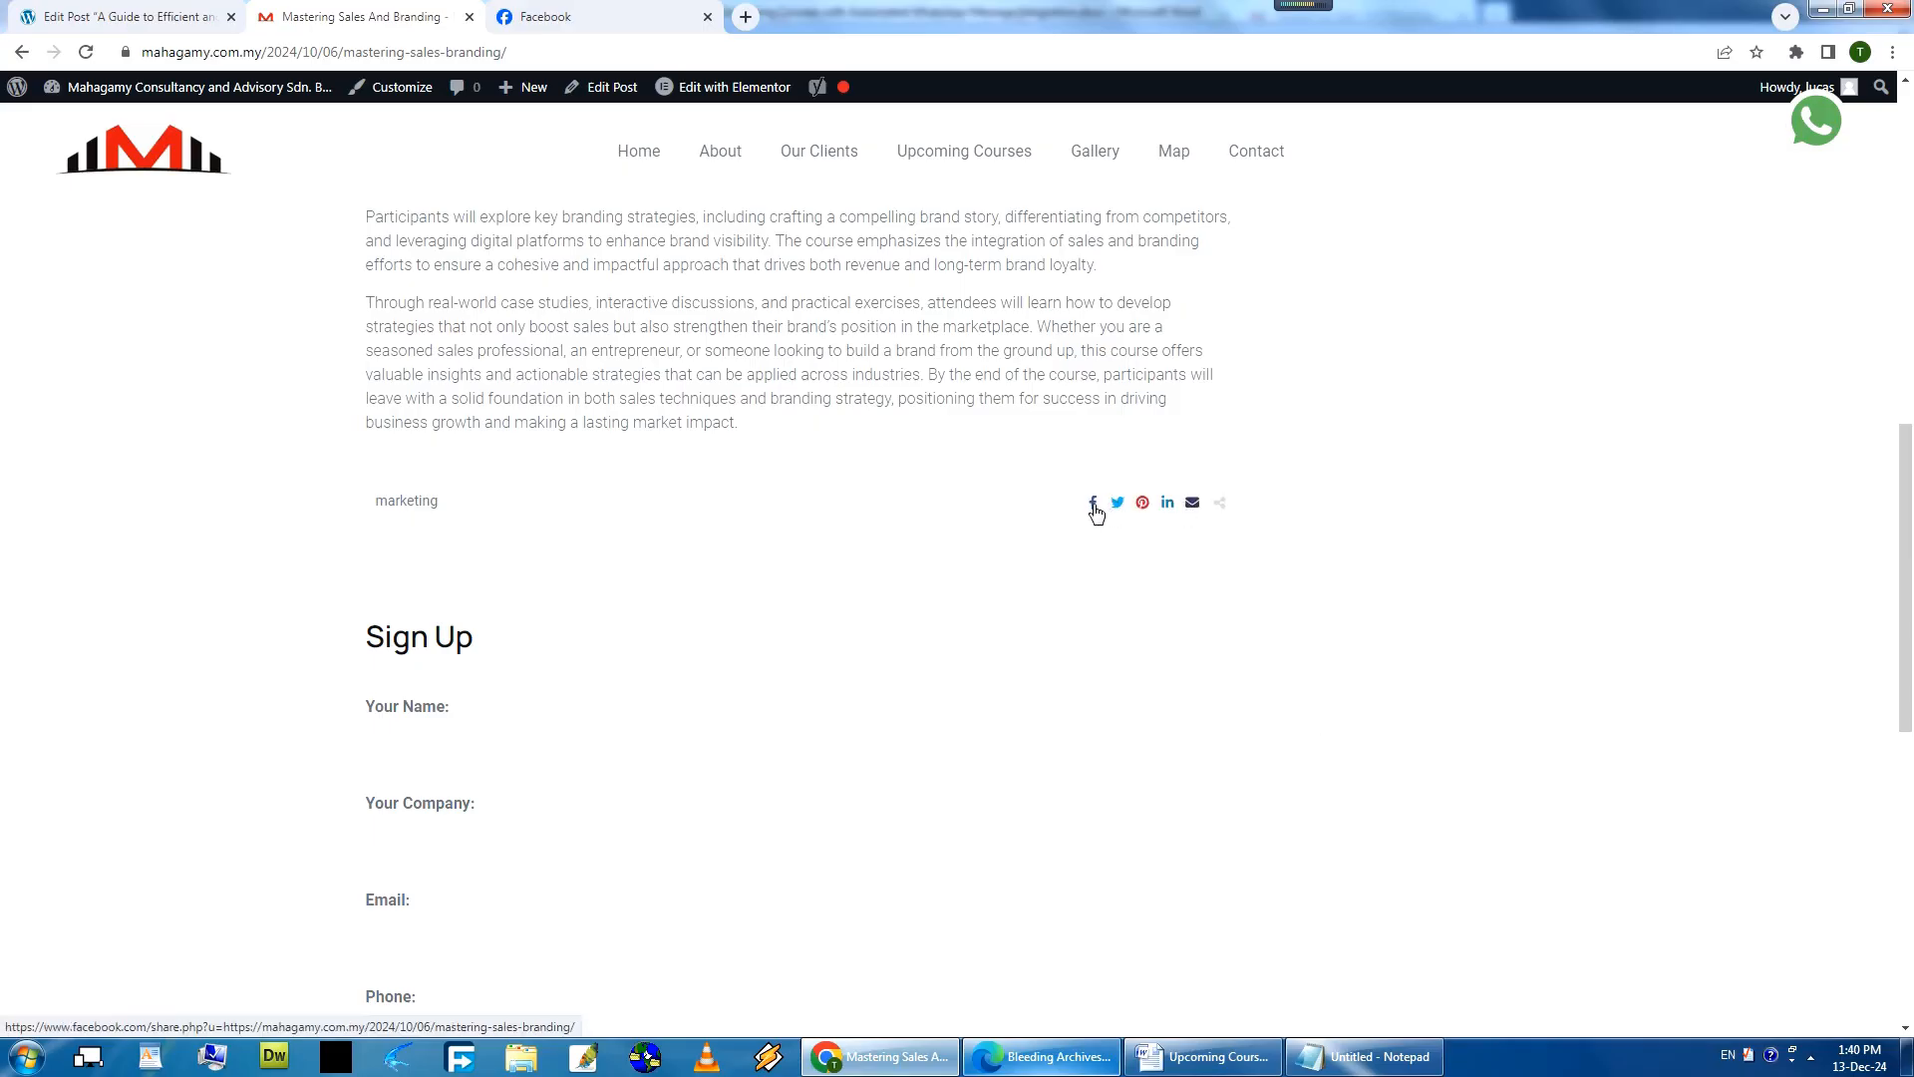
{"action": "left_click", "coordinate": [550, 22]}
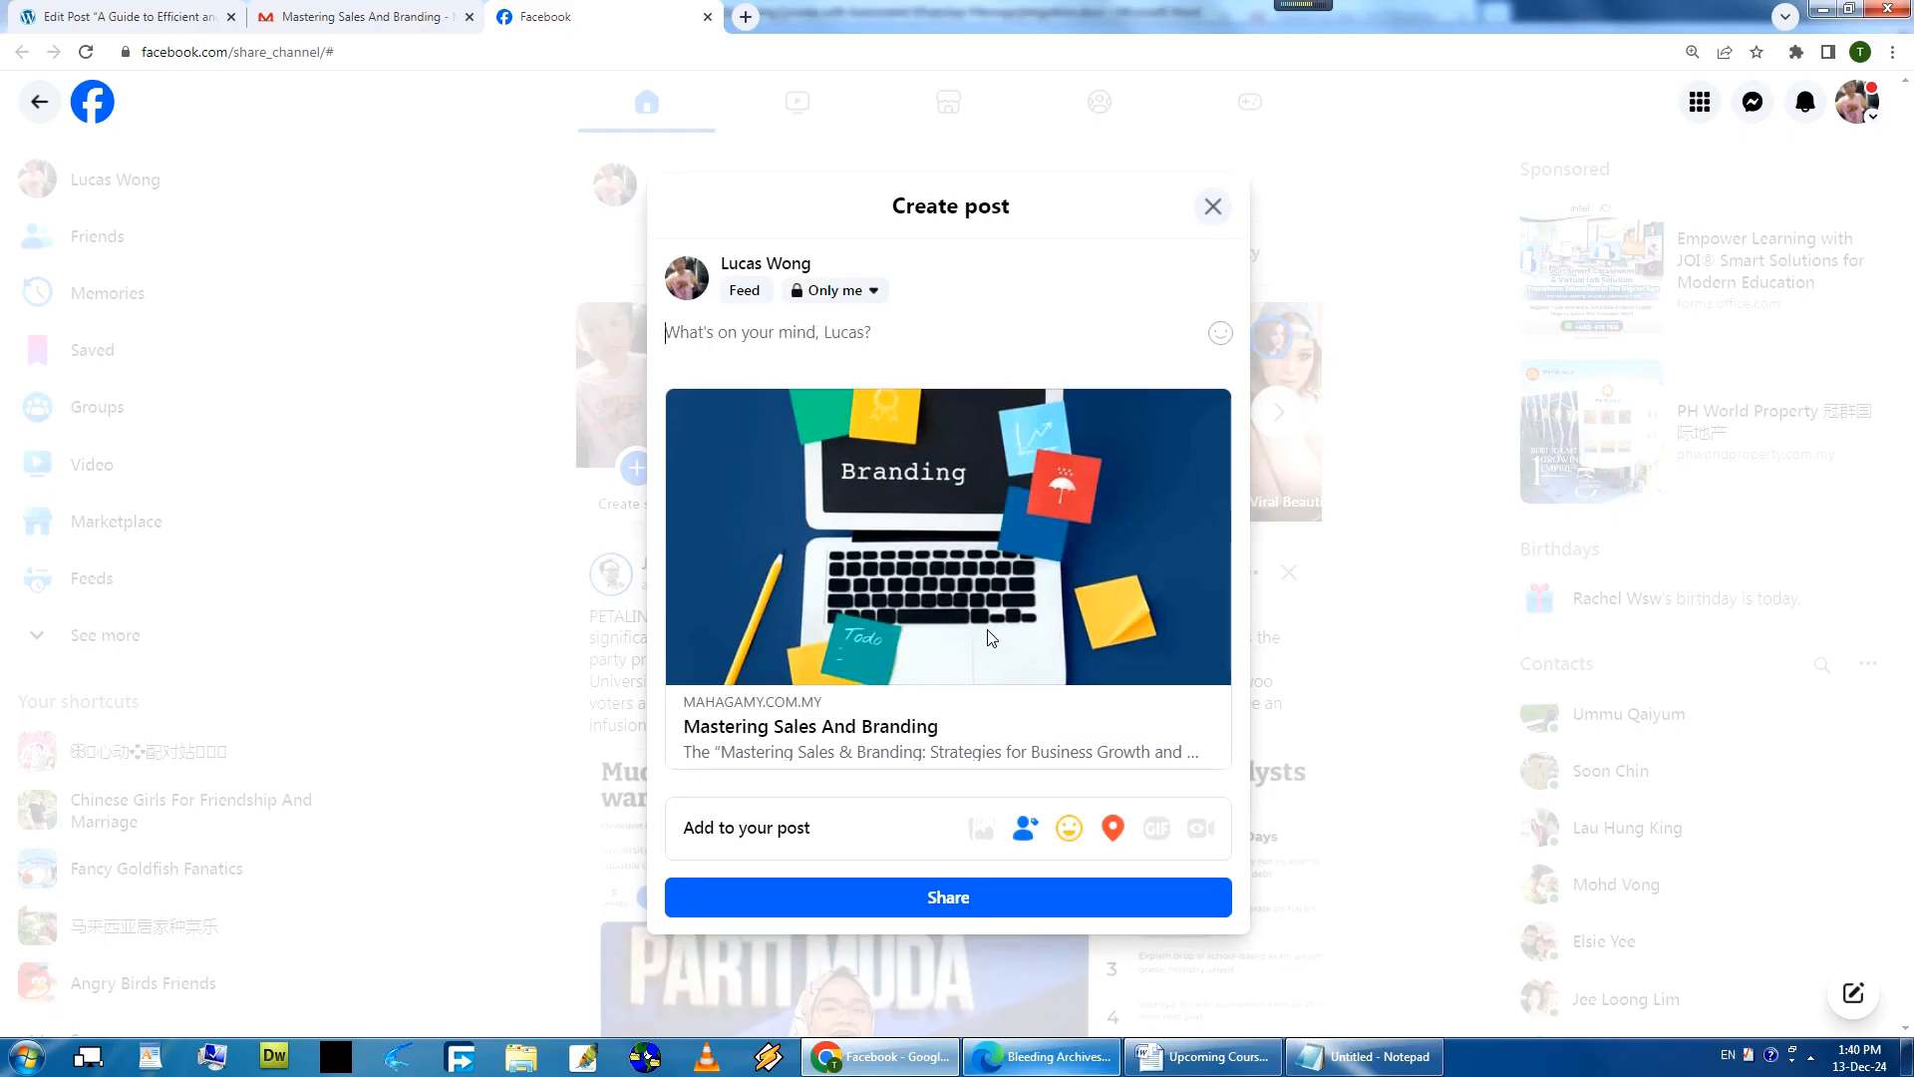
{"action": "left_click", "coordinate": [329, 17]}
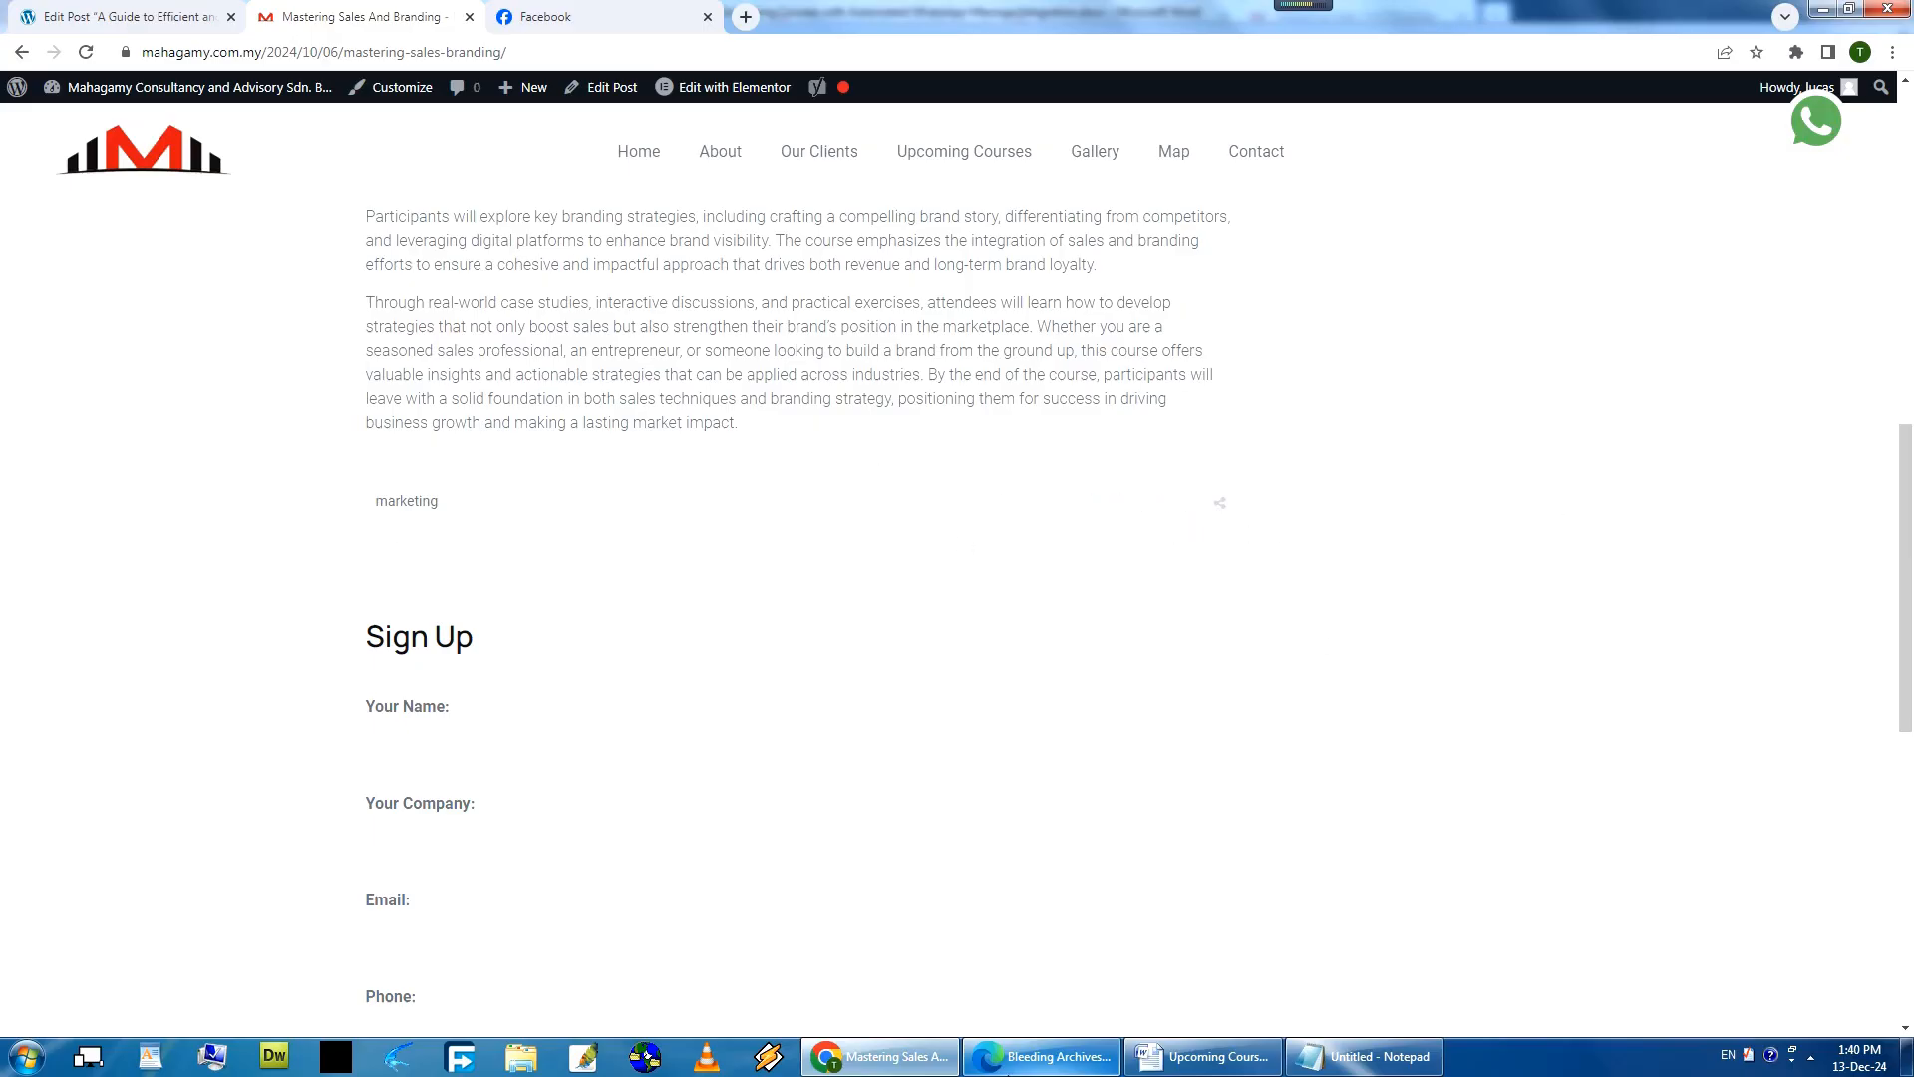
Switch to the Upcoming Courses page in Edge and reveal the sharing icons of the Be A Master Of Sales And Branding course.
{"action": "left_click", "coordinate": [1039, 1058]}
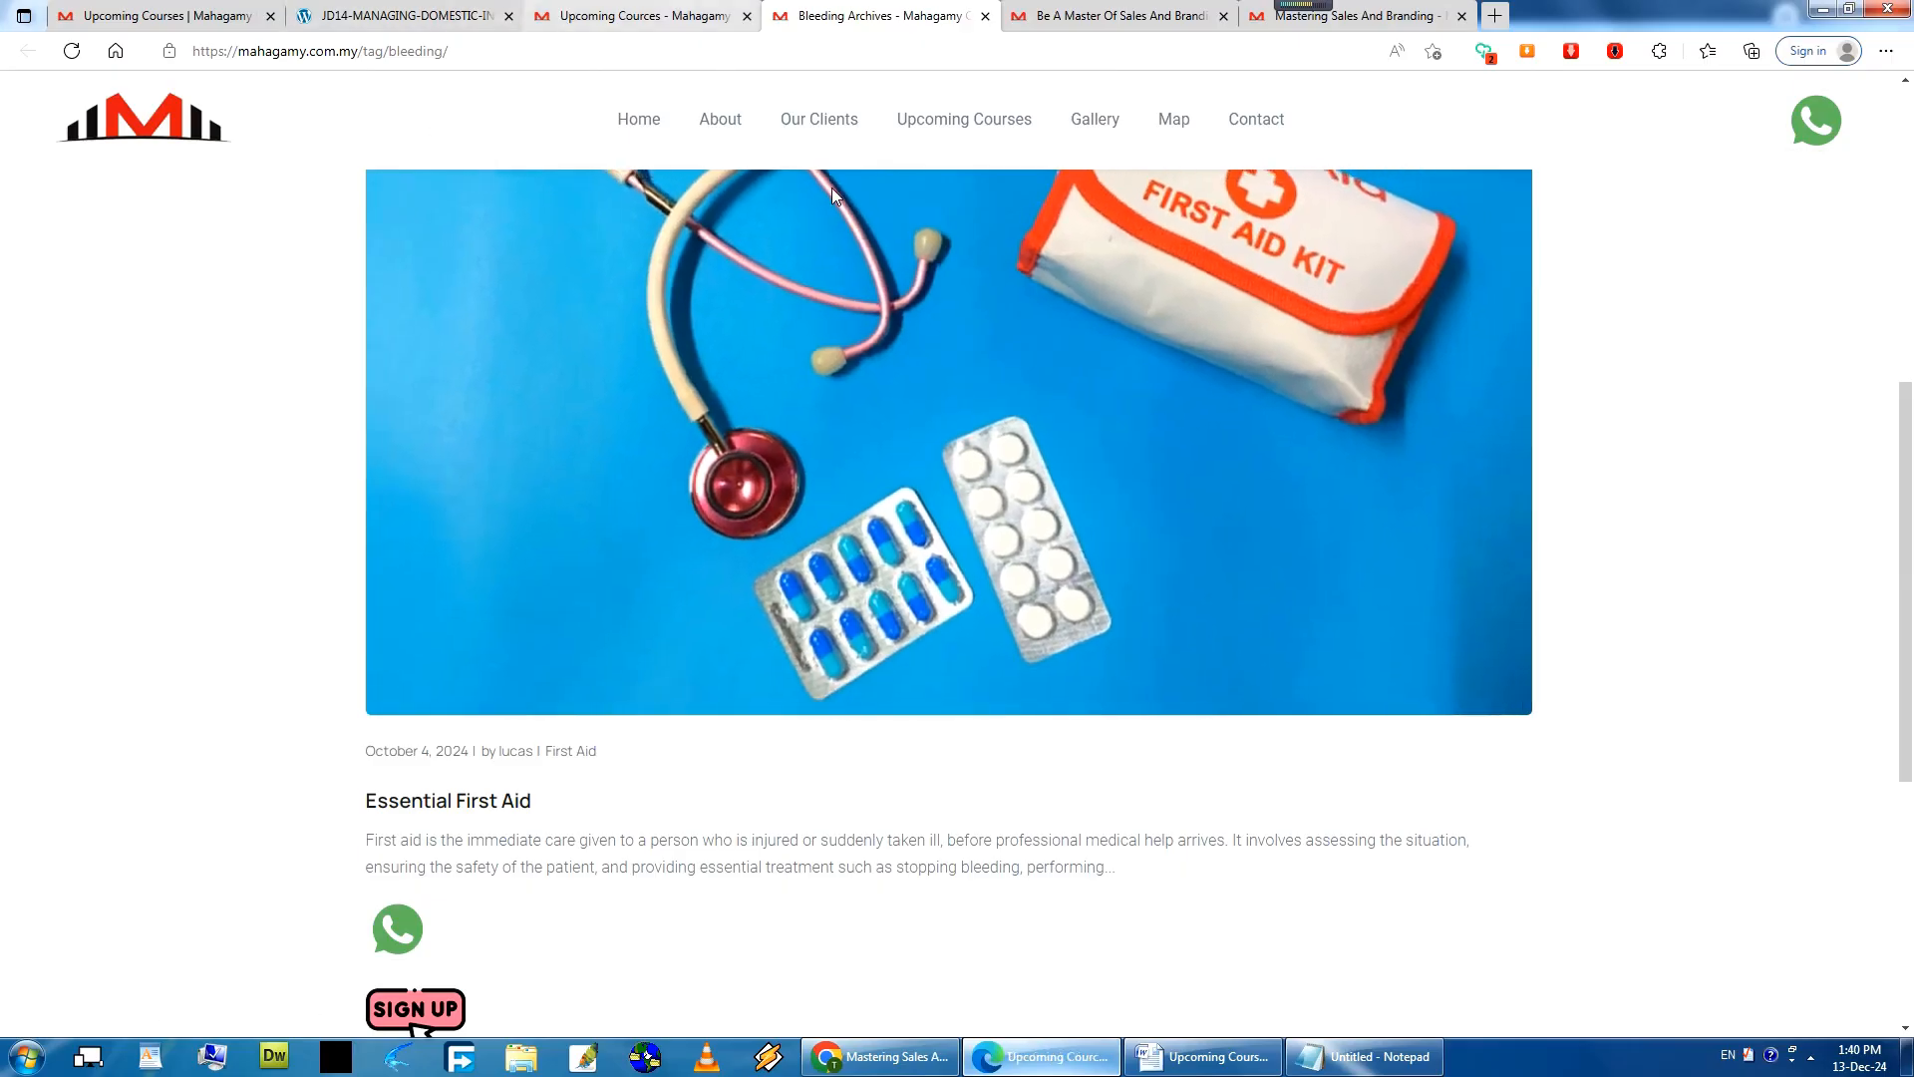
{"action": "key", "text": "ctrl+shift+Tab"}
{"action": "mouse_move", "coordinate": [1092, 716]}
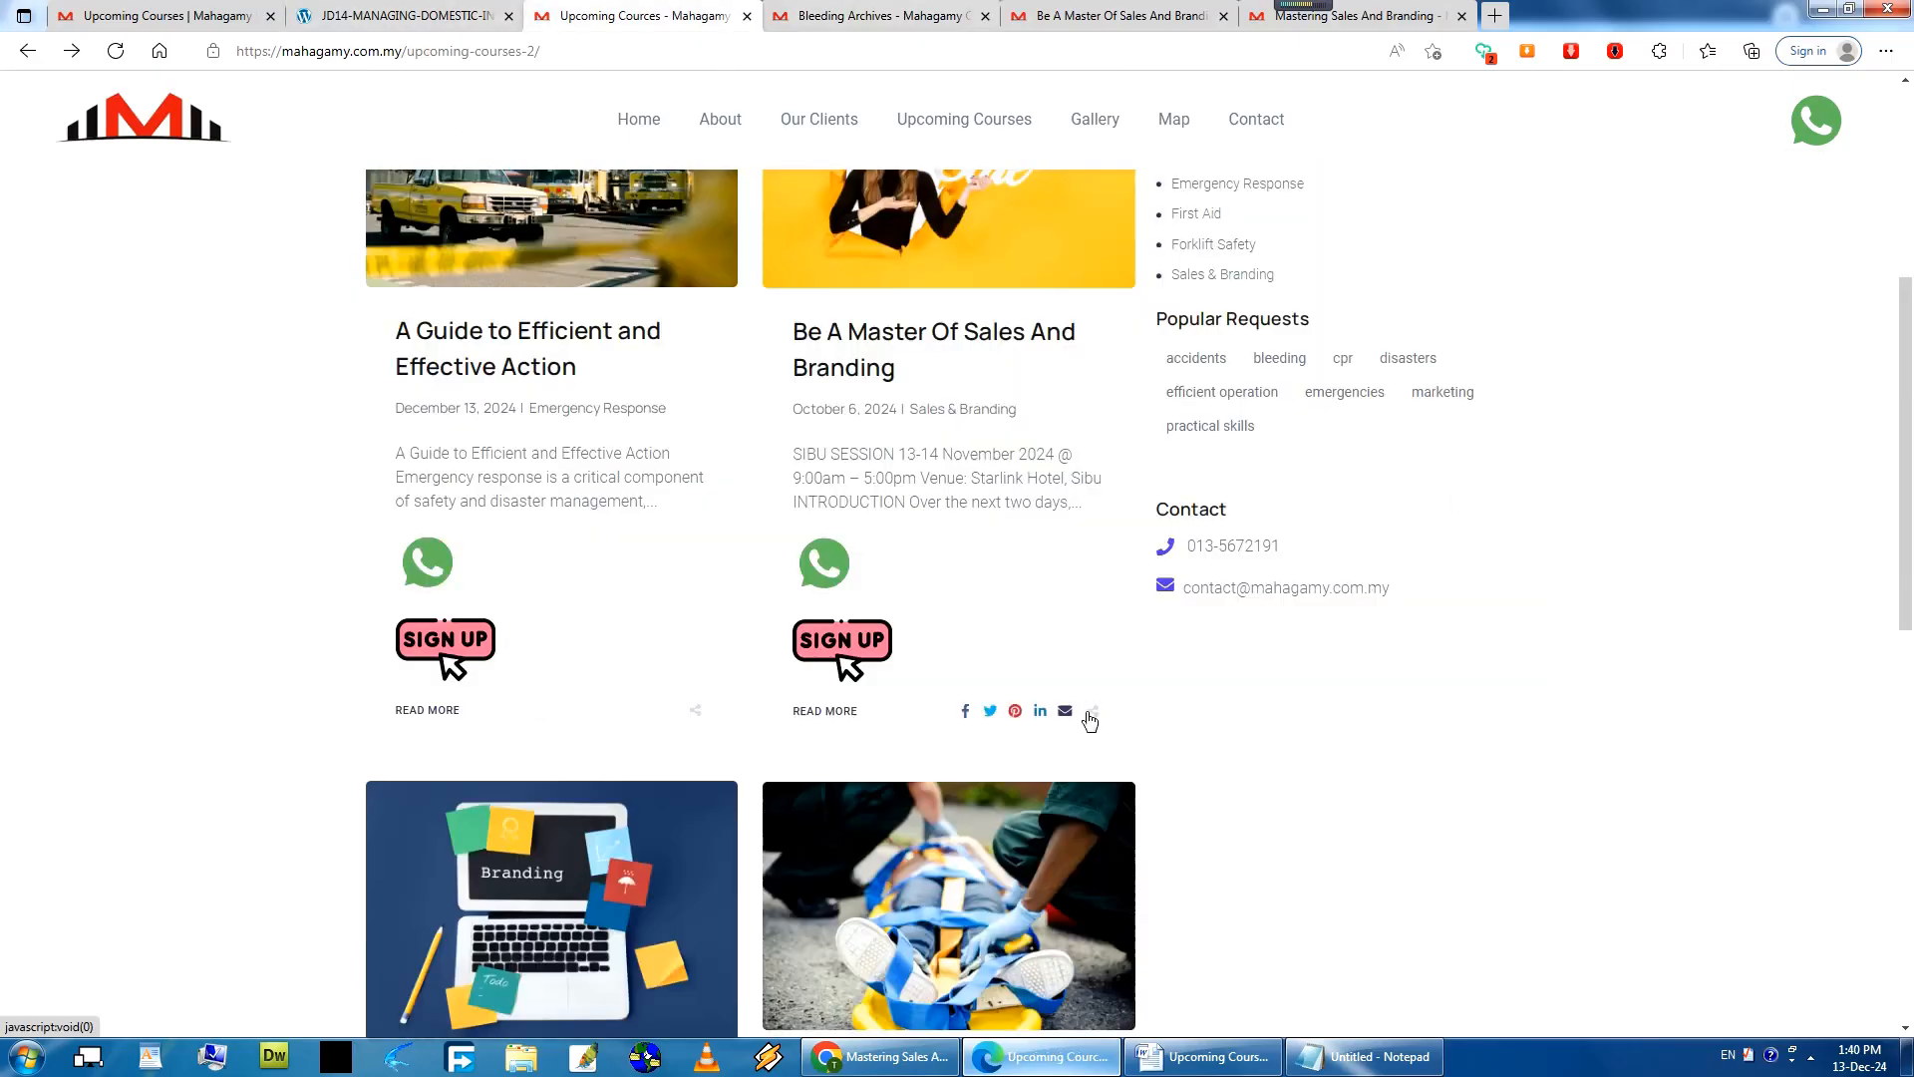
Highlight the "Featured Image:" feature name in the Word document and view the course images on the Upcoming Courses page in Edge.
{"action": "left_click", "coordinate": [1197, 1057]}
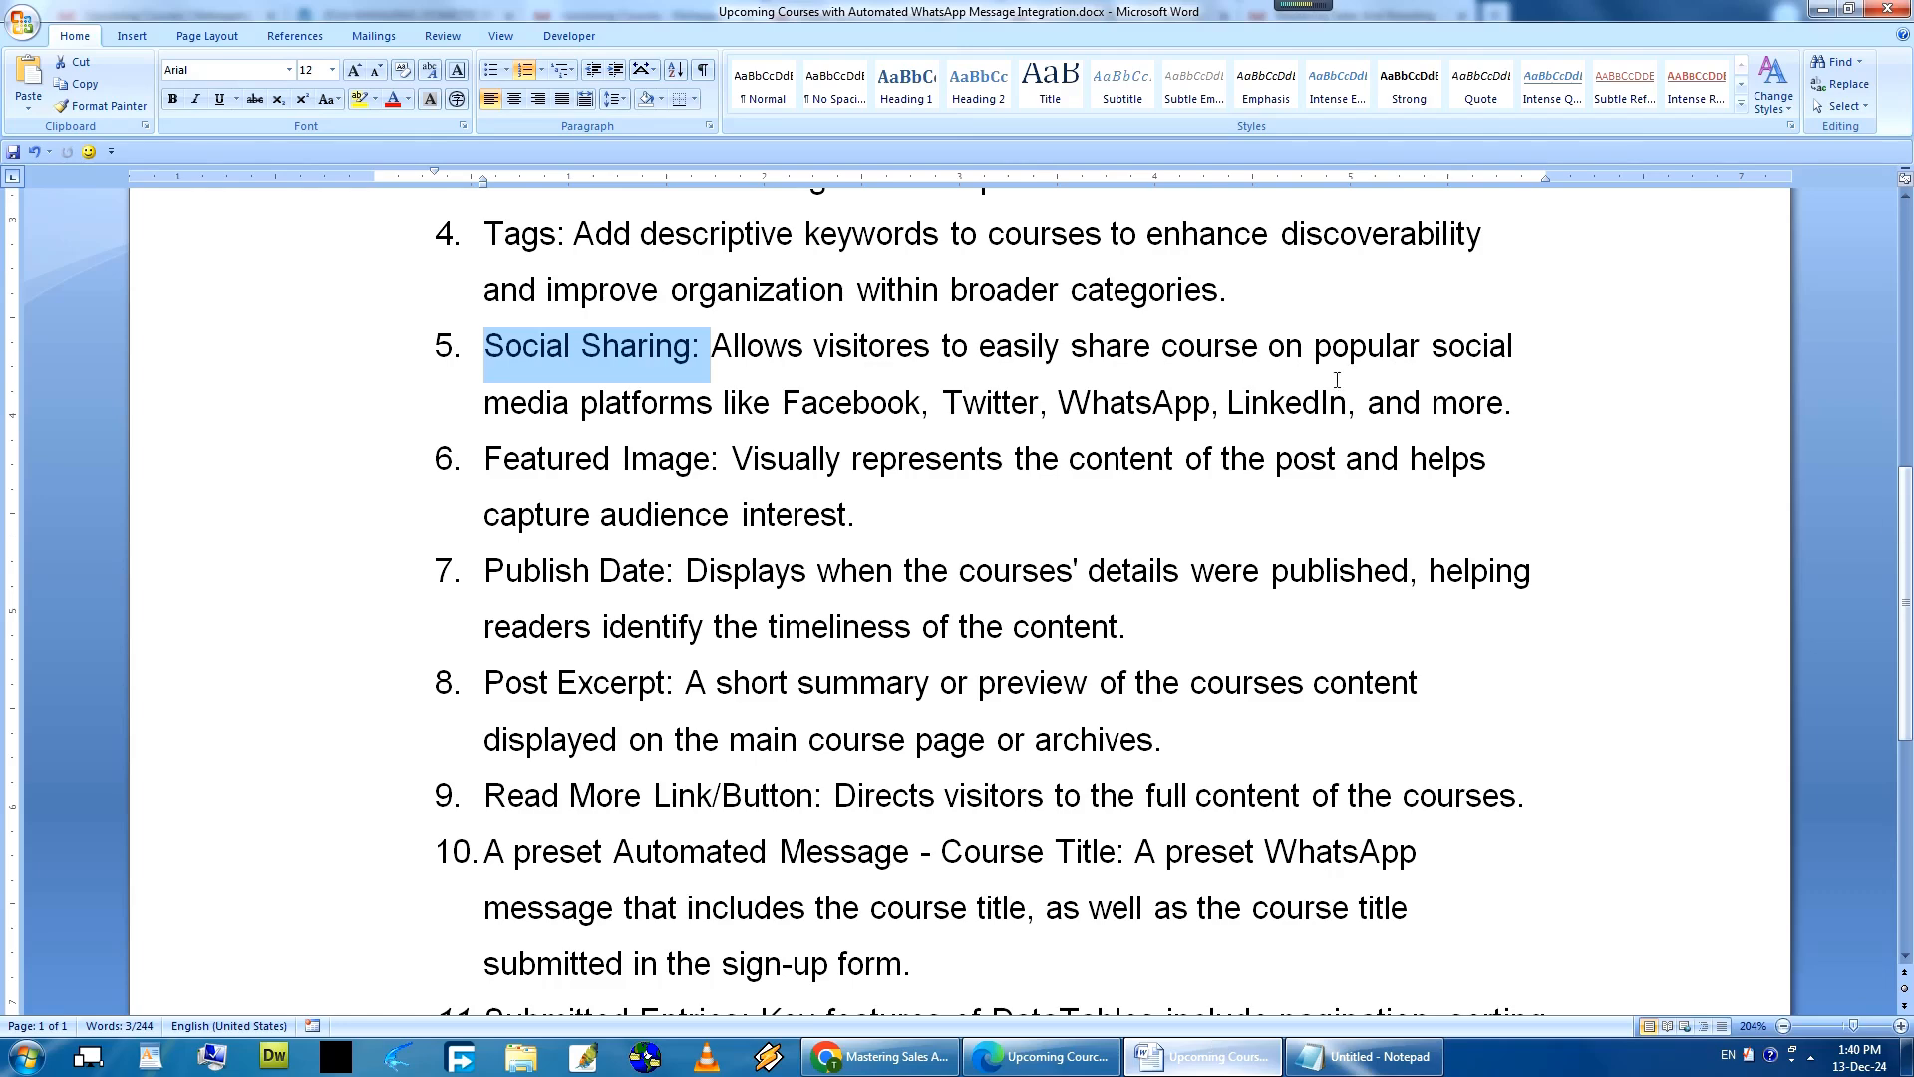
{"action": "left_click", "coordinate": [488, 462]}
{"action": "left_click_drag", "start_coordinate": [487, 462], "coordinate": [735, 456]}
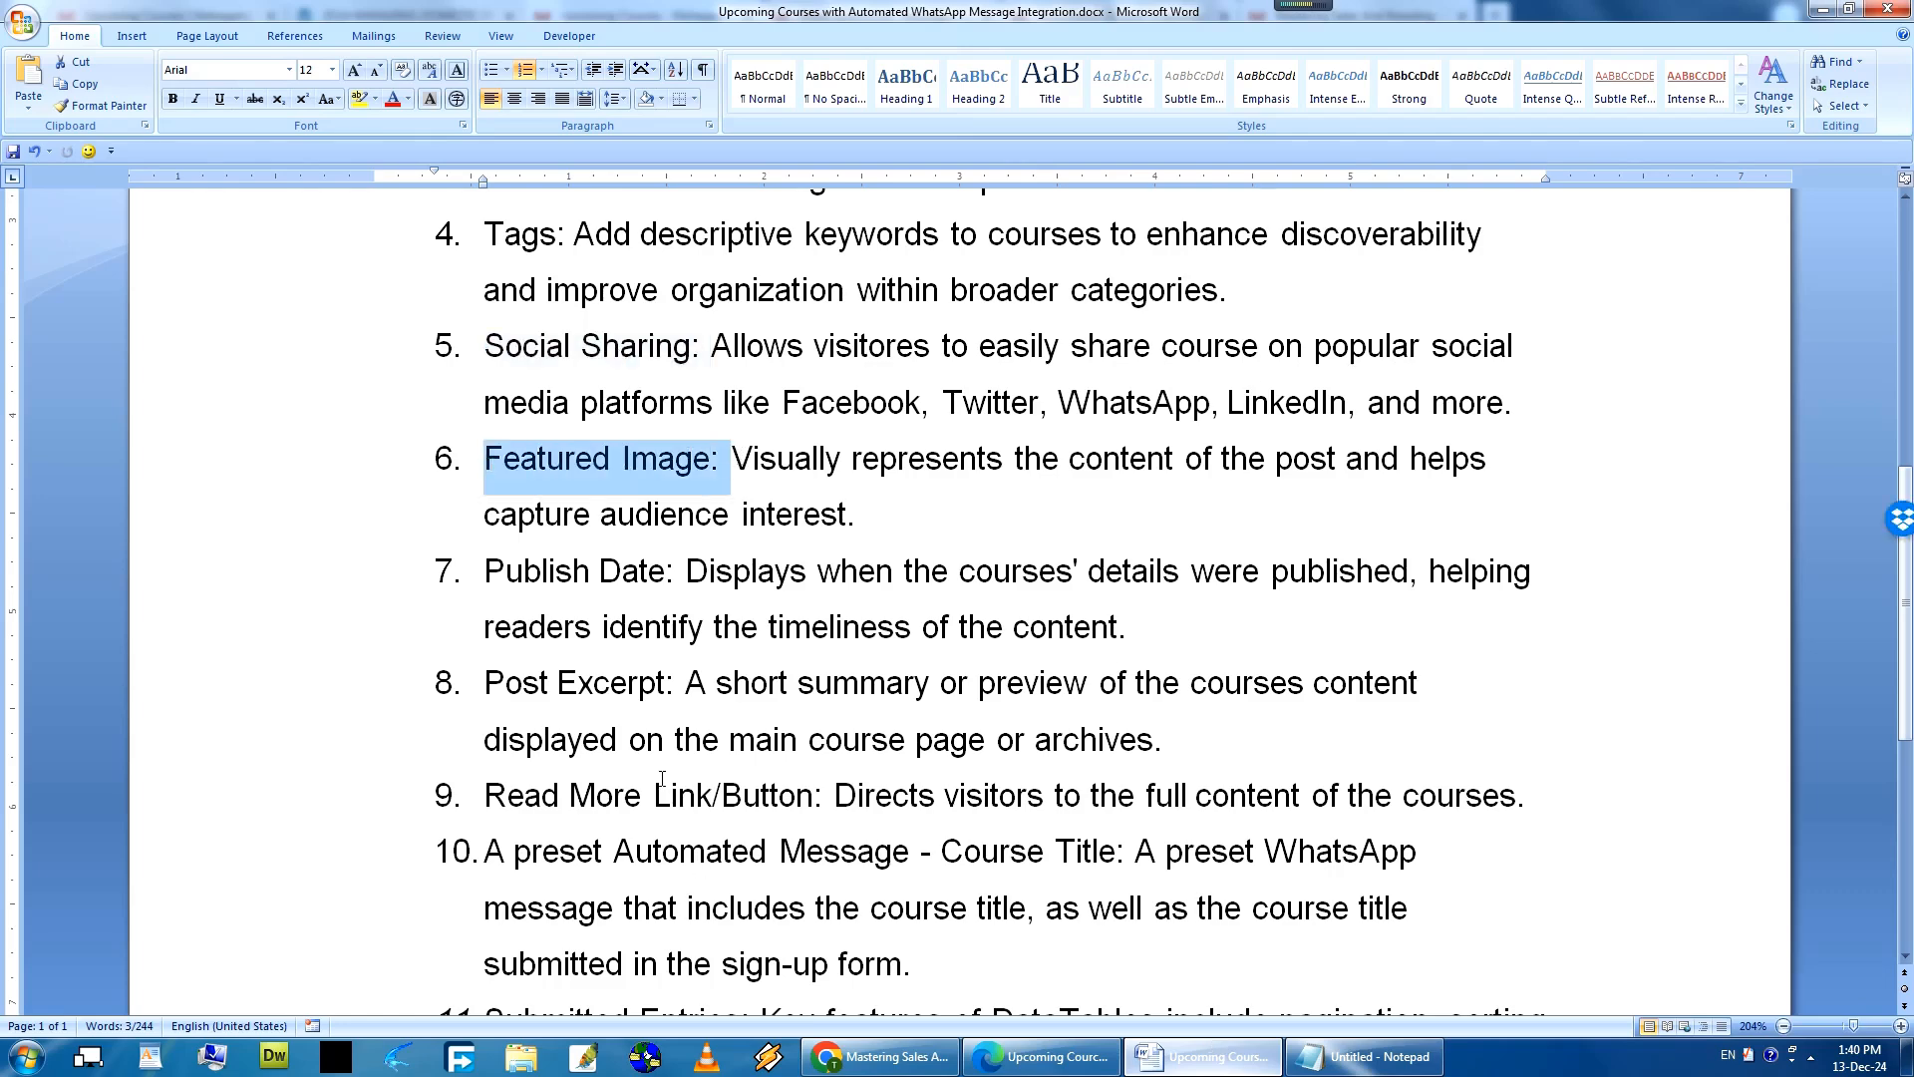
{"action": "left_click", "coordinate": [1042, 1057]}
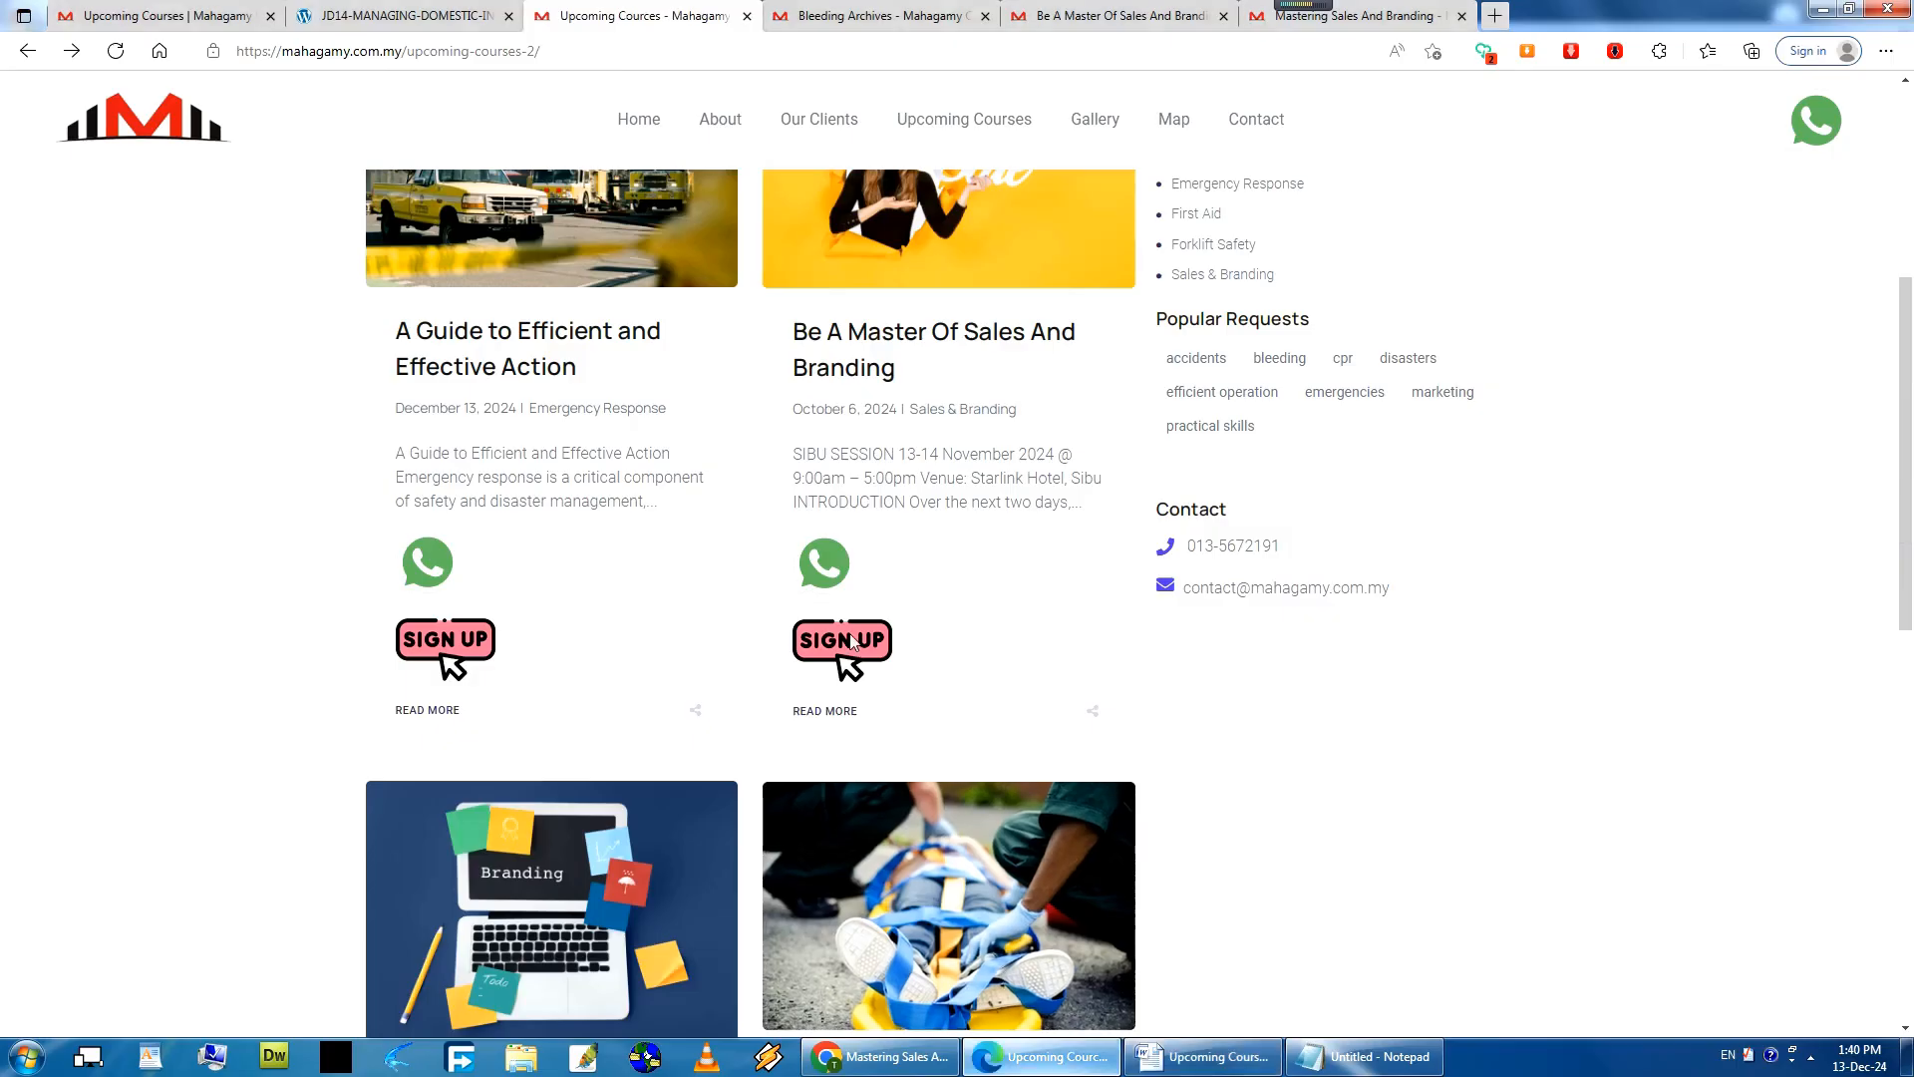
{"action": "scroll", "coordinate": [730, 479], "scroll_direction": "up", "scroll_amount": 4}
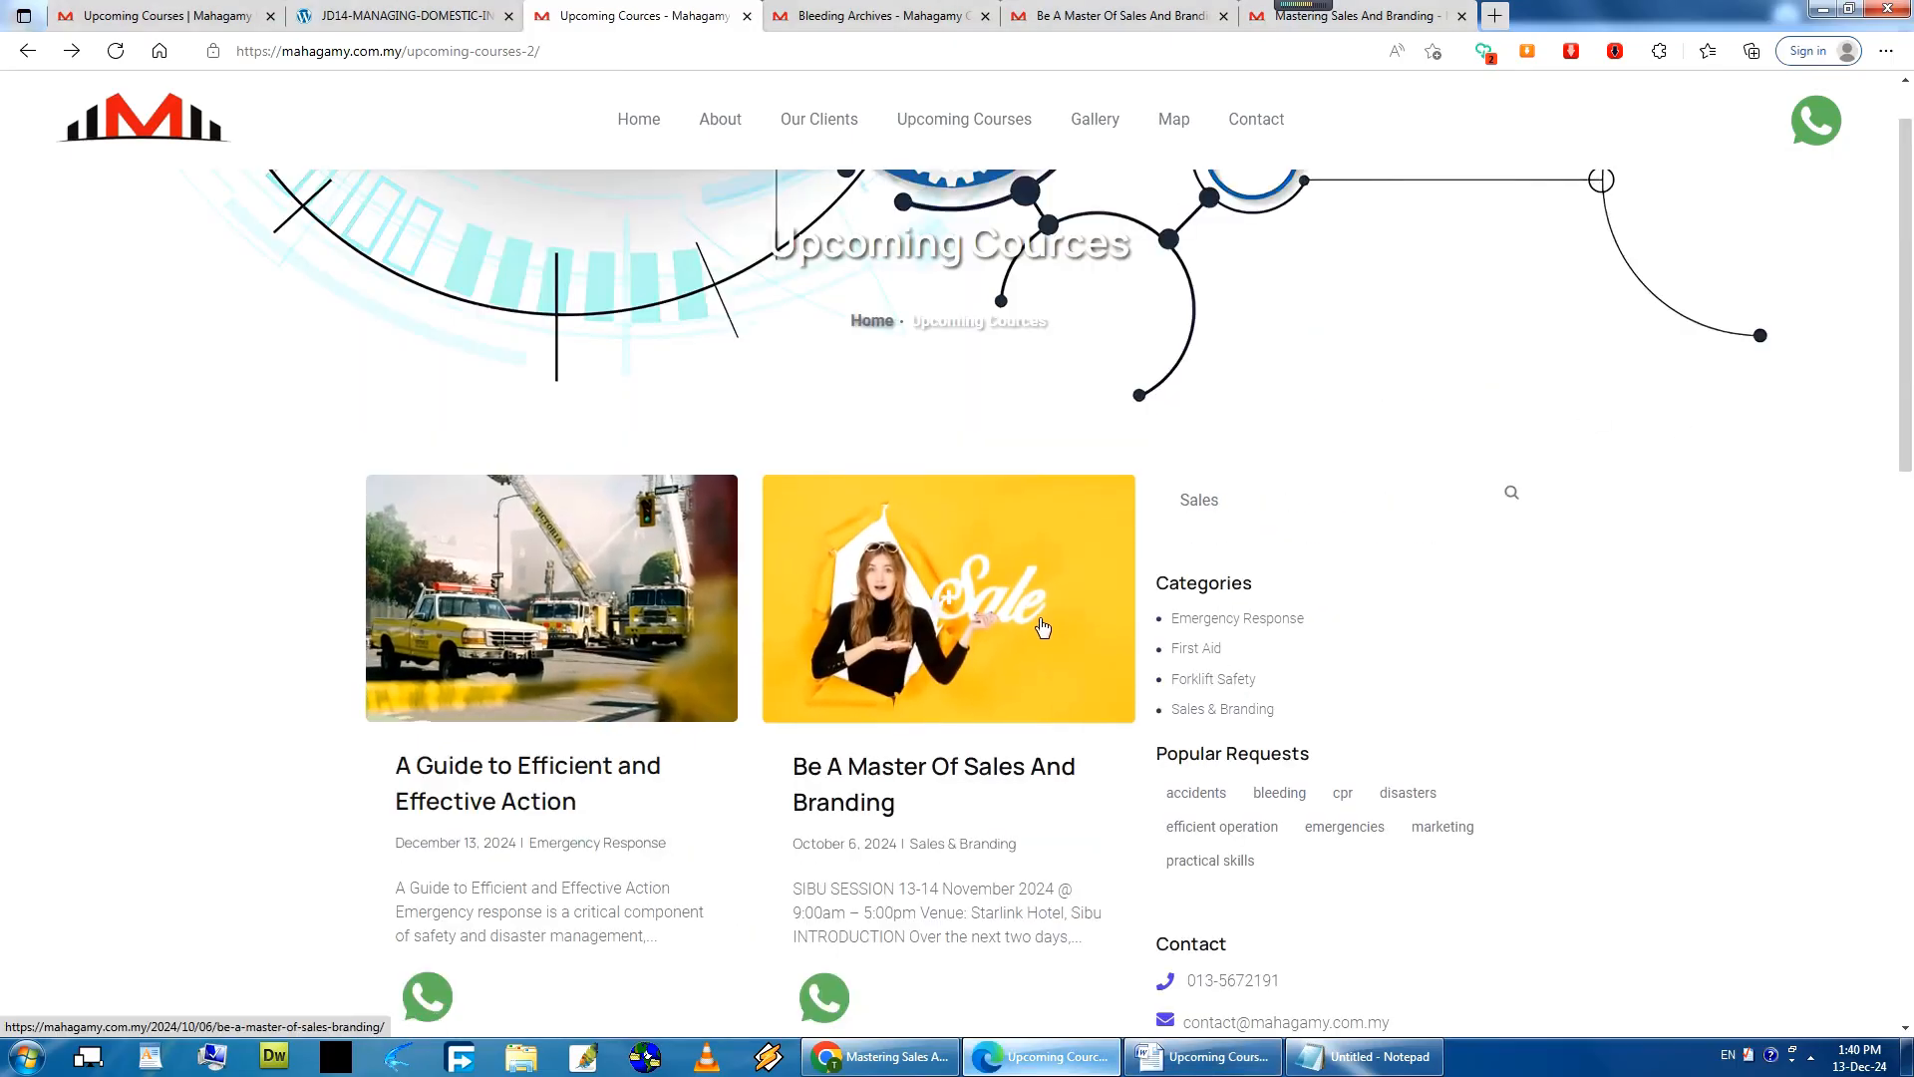
Highlight the "Publish Date:" feature name in the Word document and view the courses' publish dates in Edge.
{"action": "key", "text": "alt+Tab"}
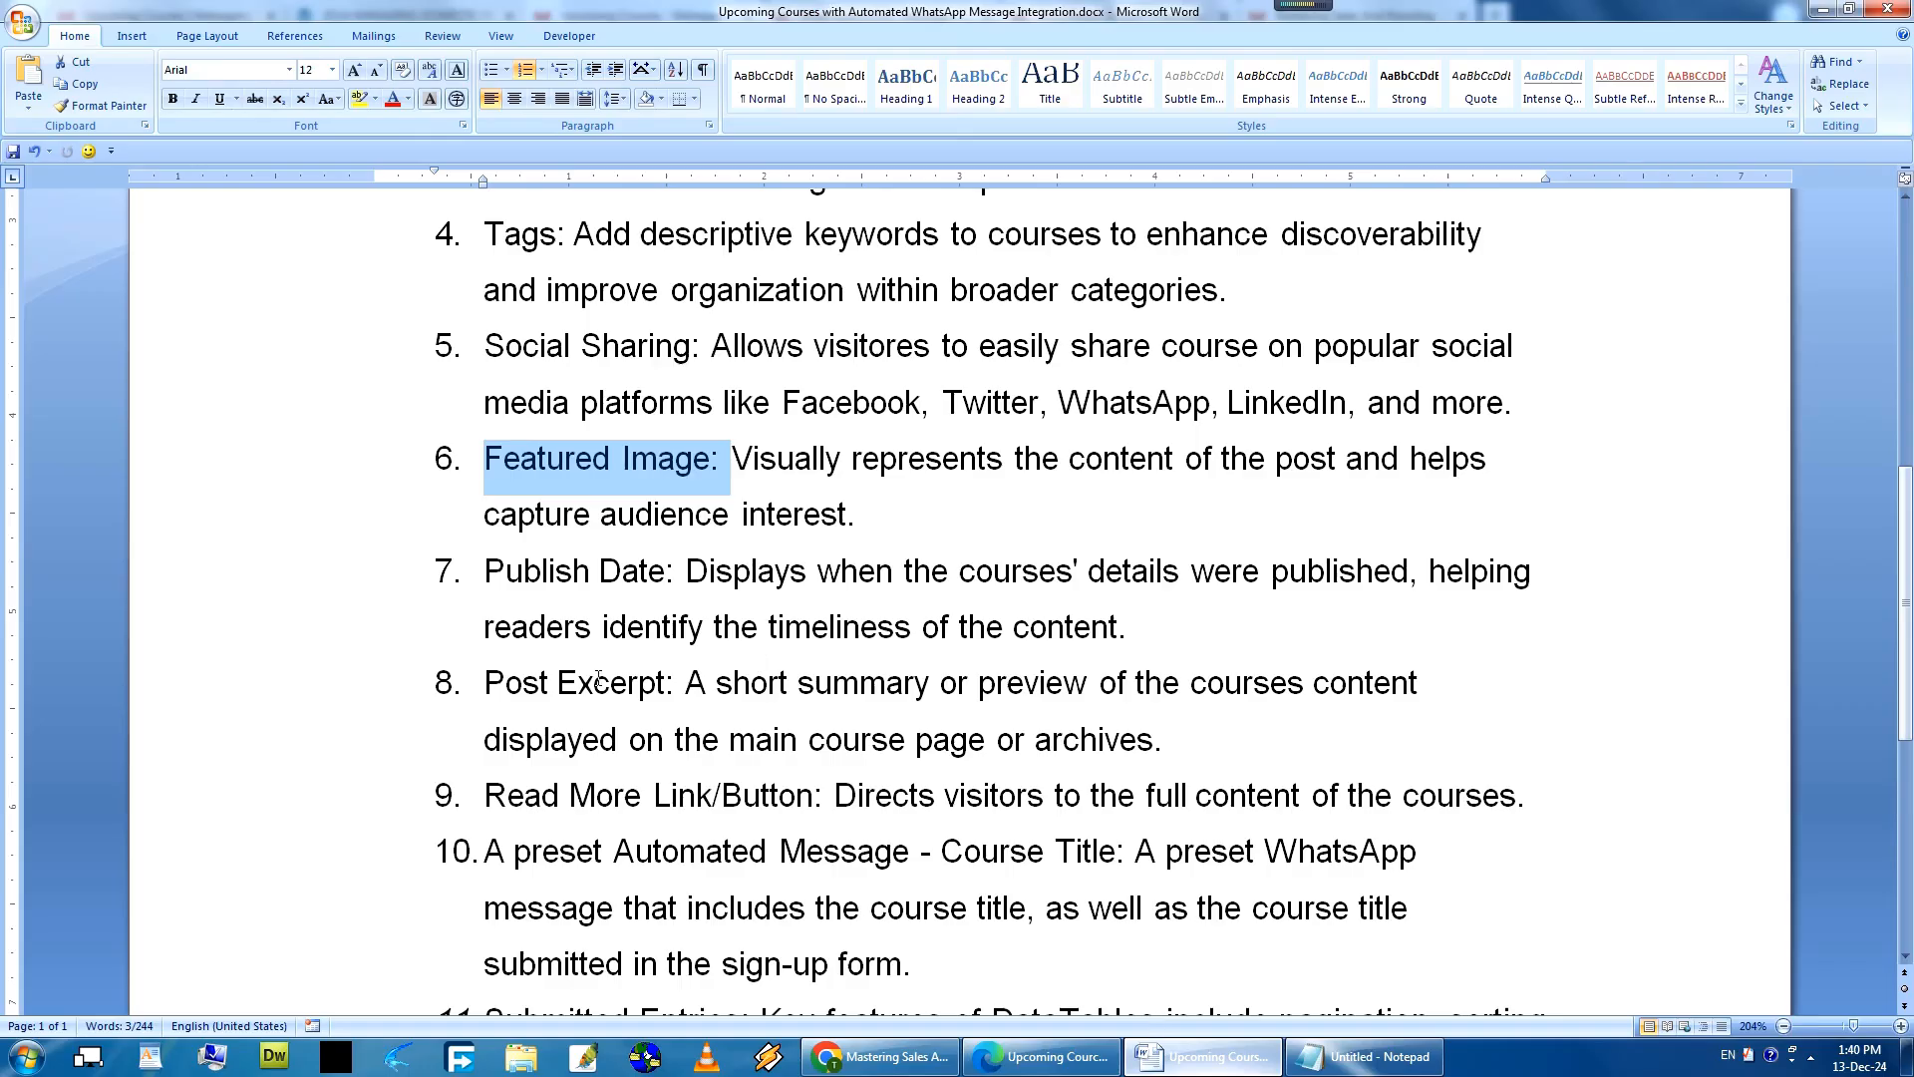
{"action": "left_click_drag", "start_coordinate": [486, 571], "coordinate": [686, 576]}
{"action": "left_click", "coordinate": [1104, 1069]}
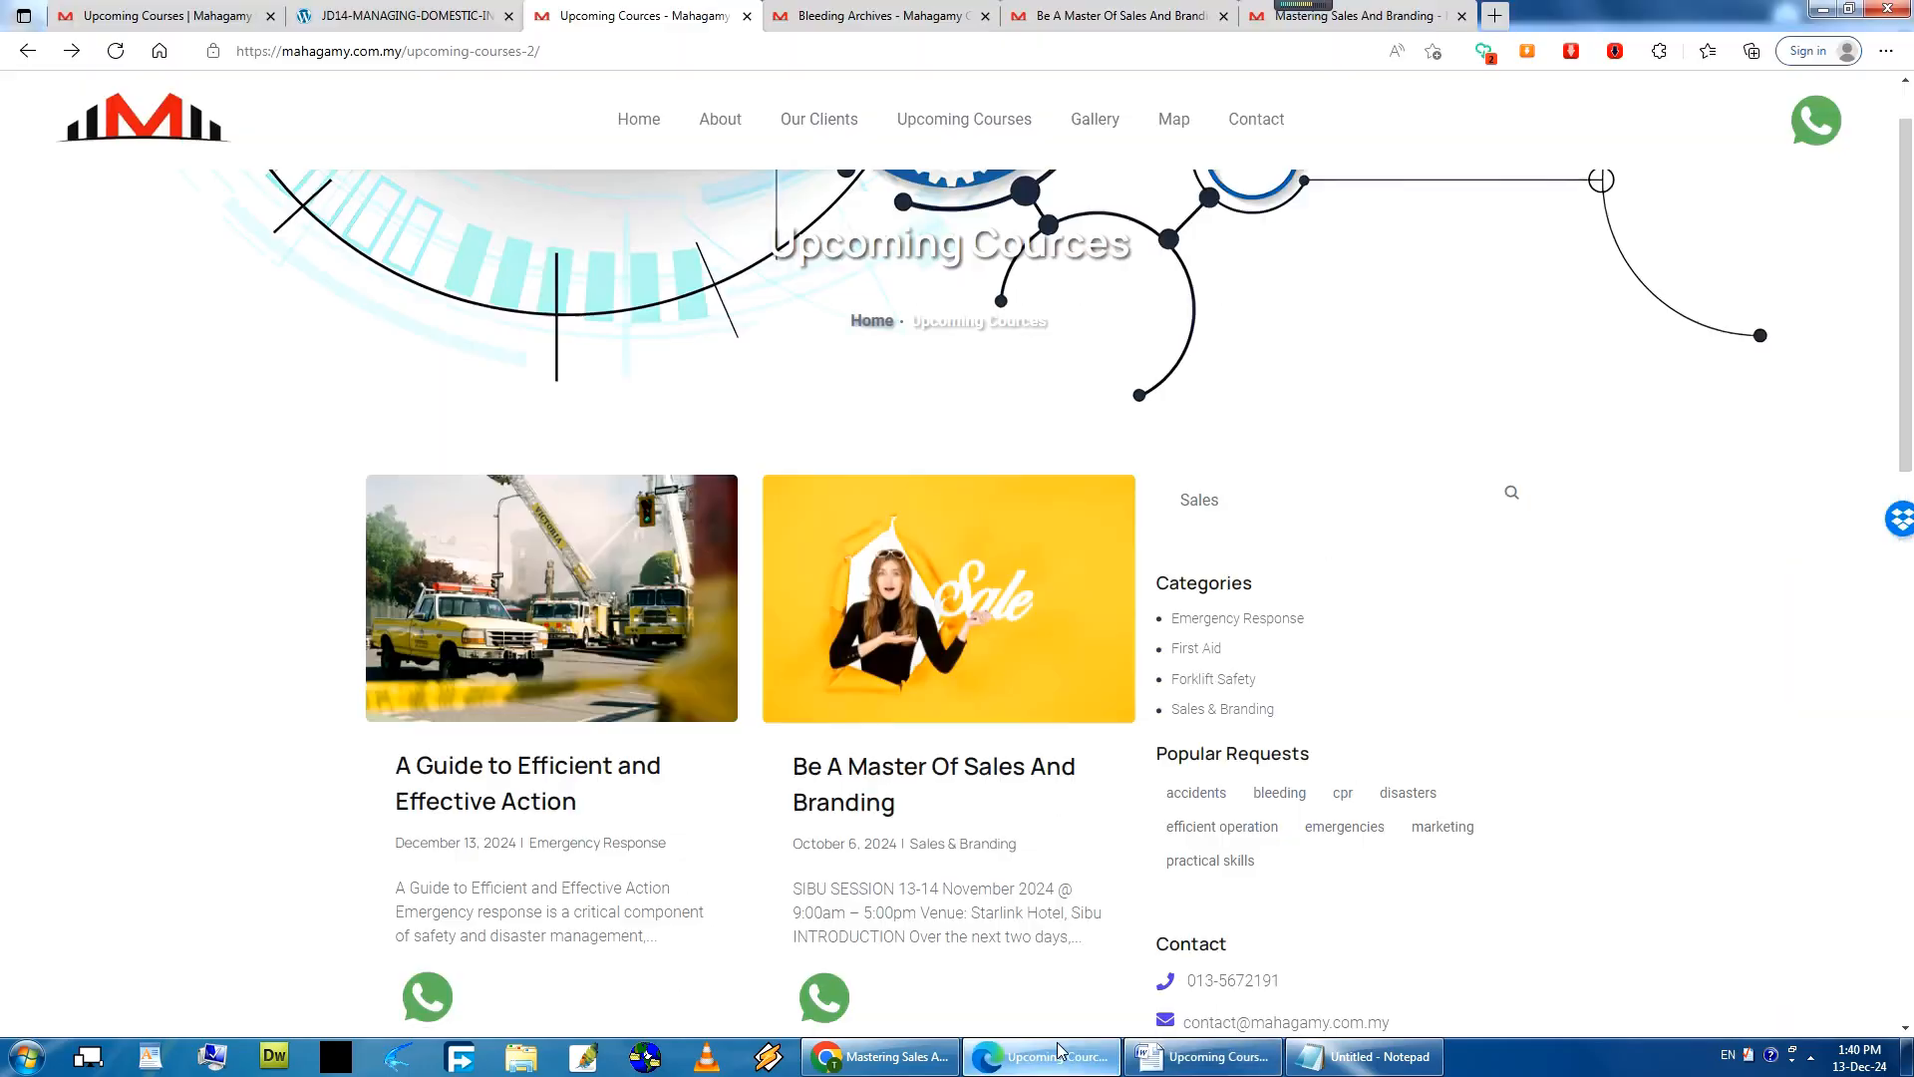
{"action": "scroll", "coordinate": [1032, 599], "scroll_direction": "down", "scroll_amount": 3}
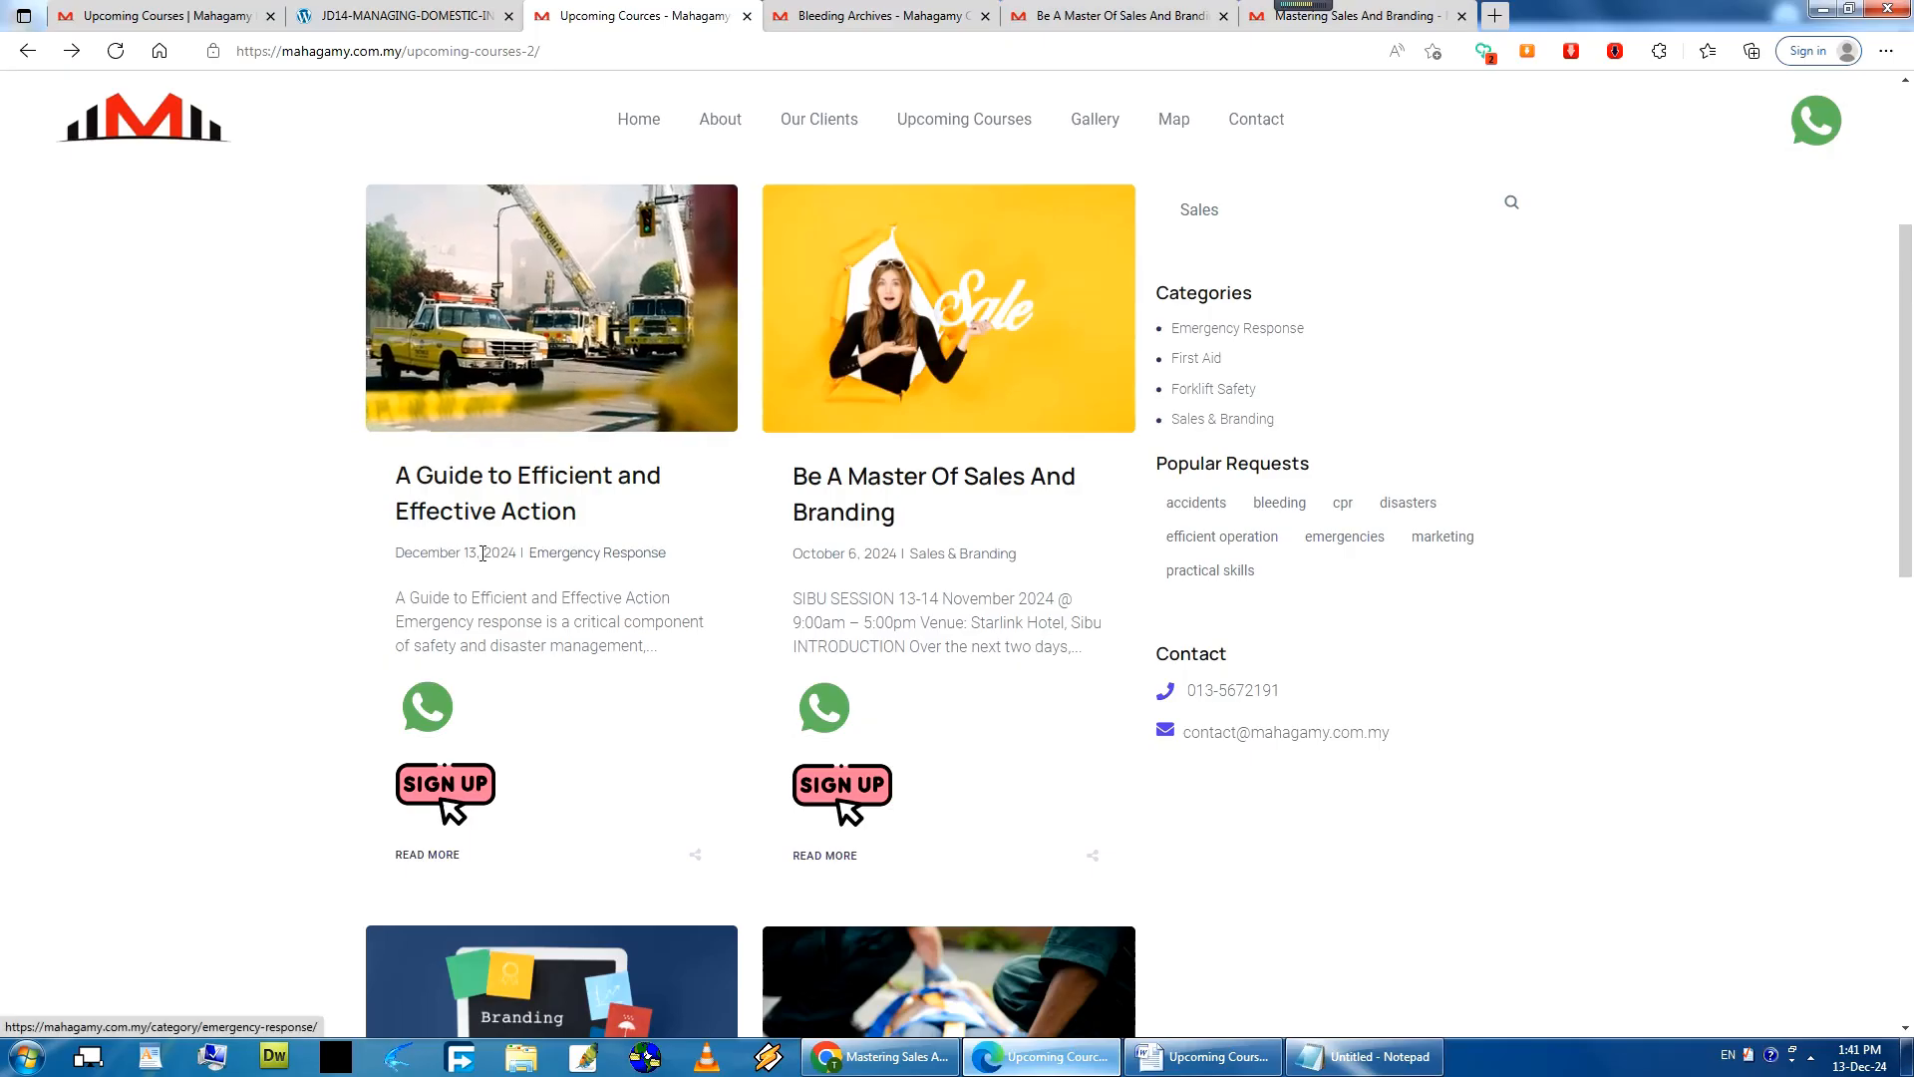
Highlight the "Post Excerpt" feature name in the Word document and view the course excerpts on the Upcoming Courses page in Edge.
{"action": "key", "text": "alt+Tab"}
{"action": "left_click_drag", "start_coordinate": [483, 686], "coordinate": [671, 688]}
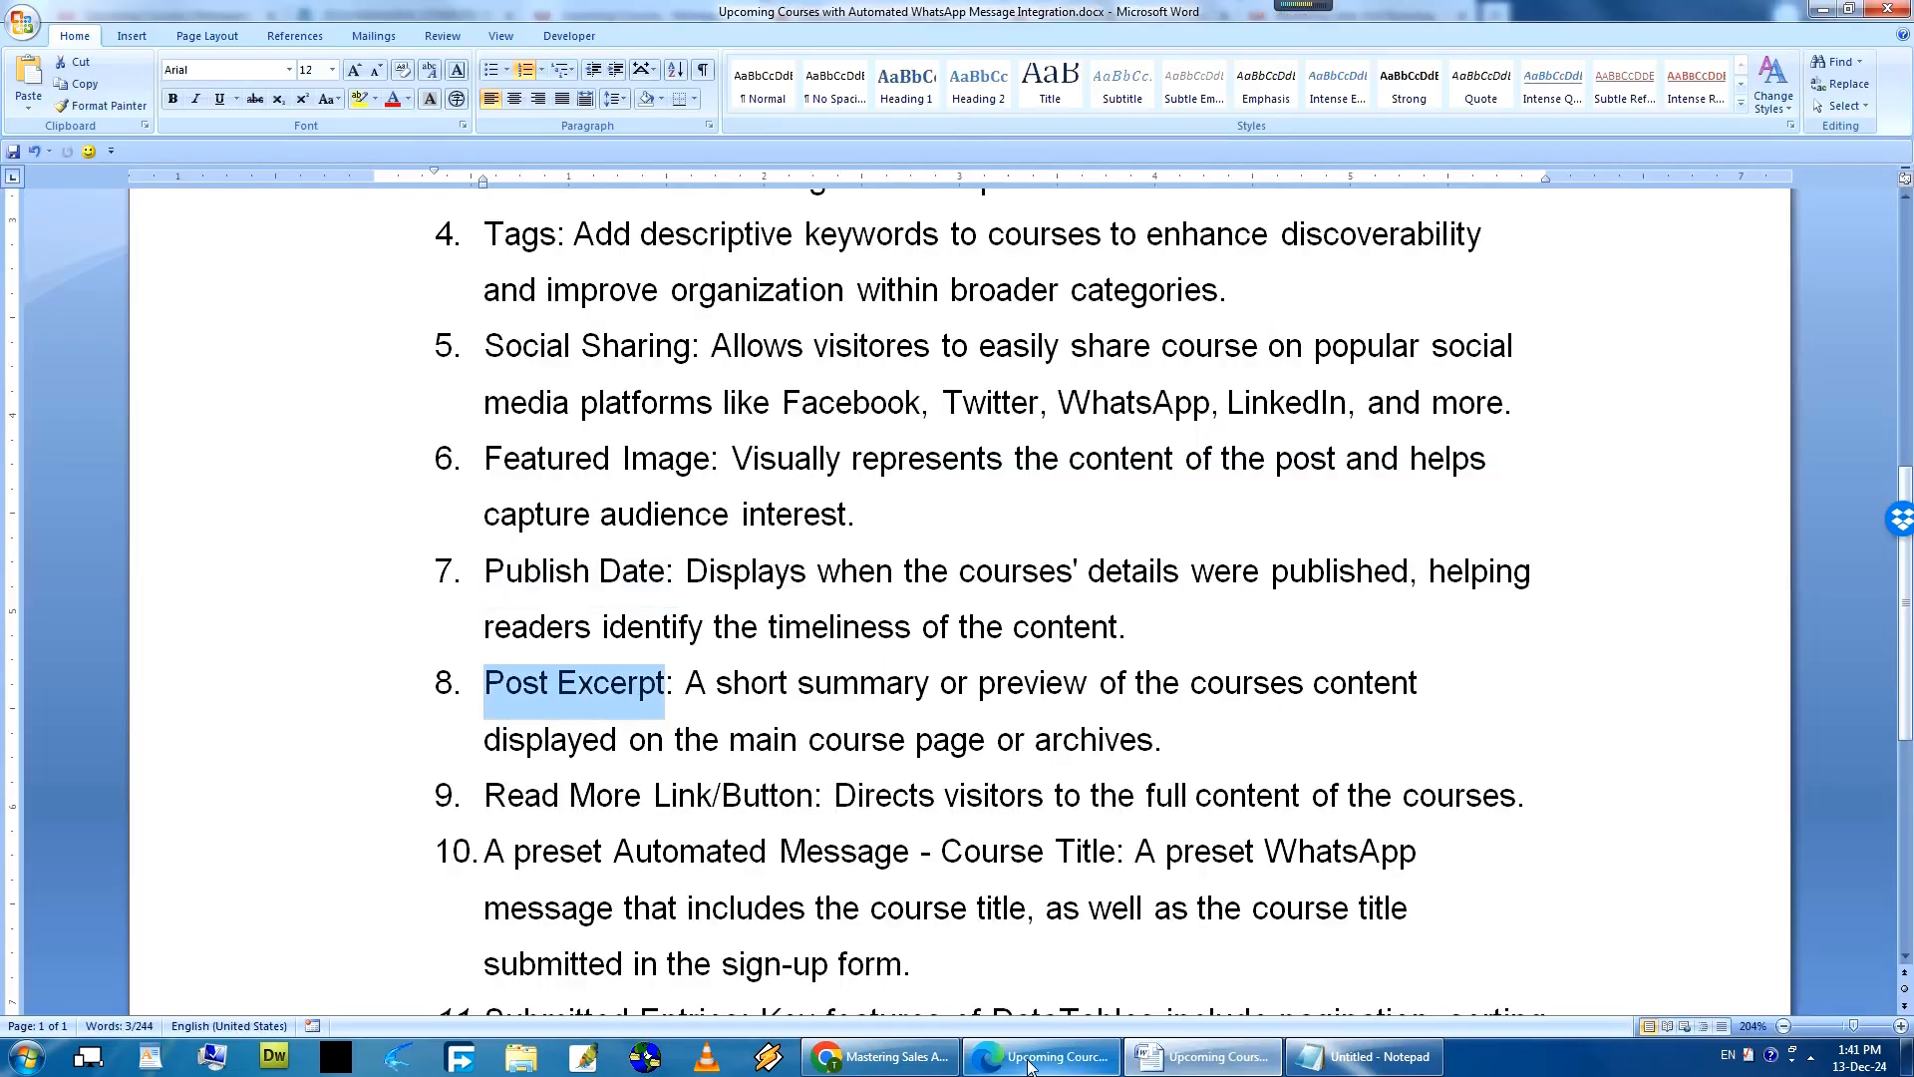
{"action": "left_click", "coordinate": [1017, 1059]}
{"action": "scroll", "coordinate": [482, 501], "scroll_direction": "down", "scroll_amount": 1}
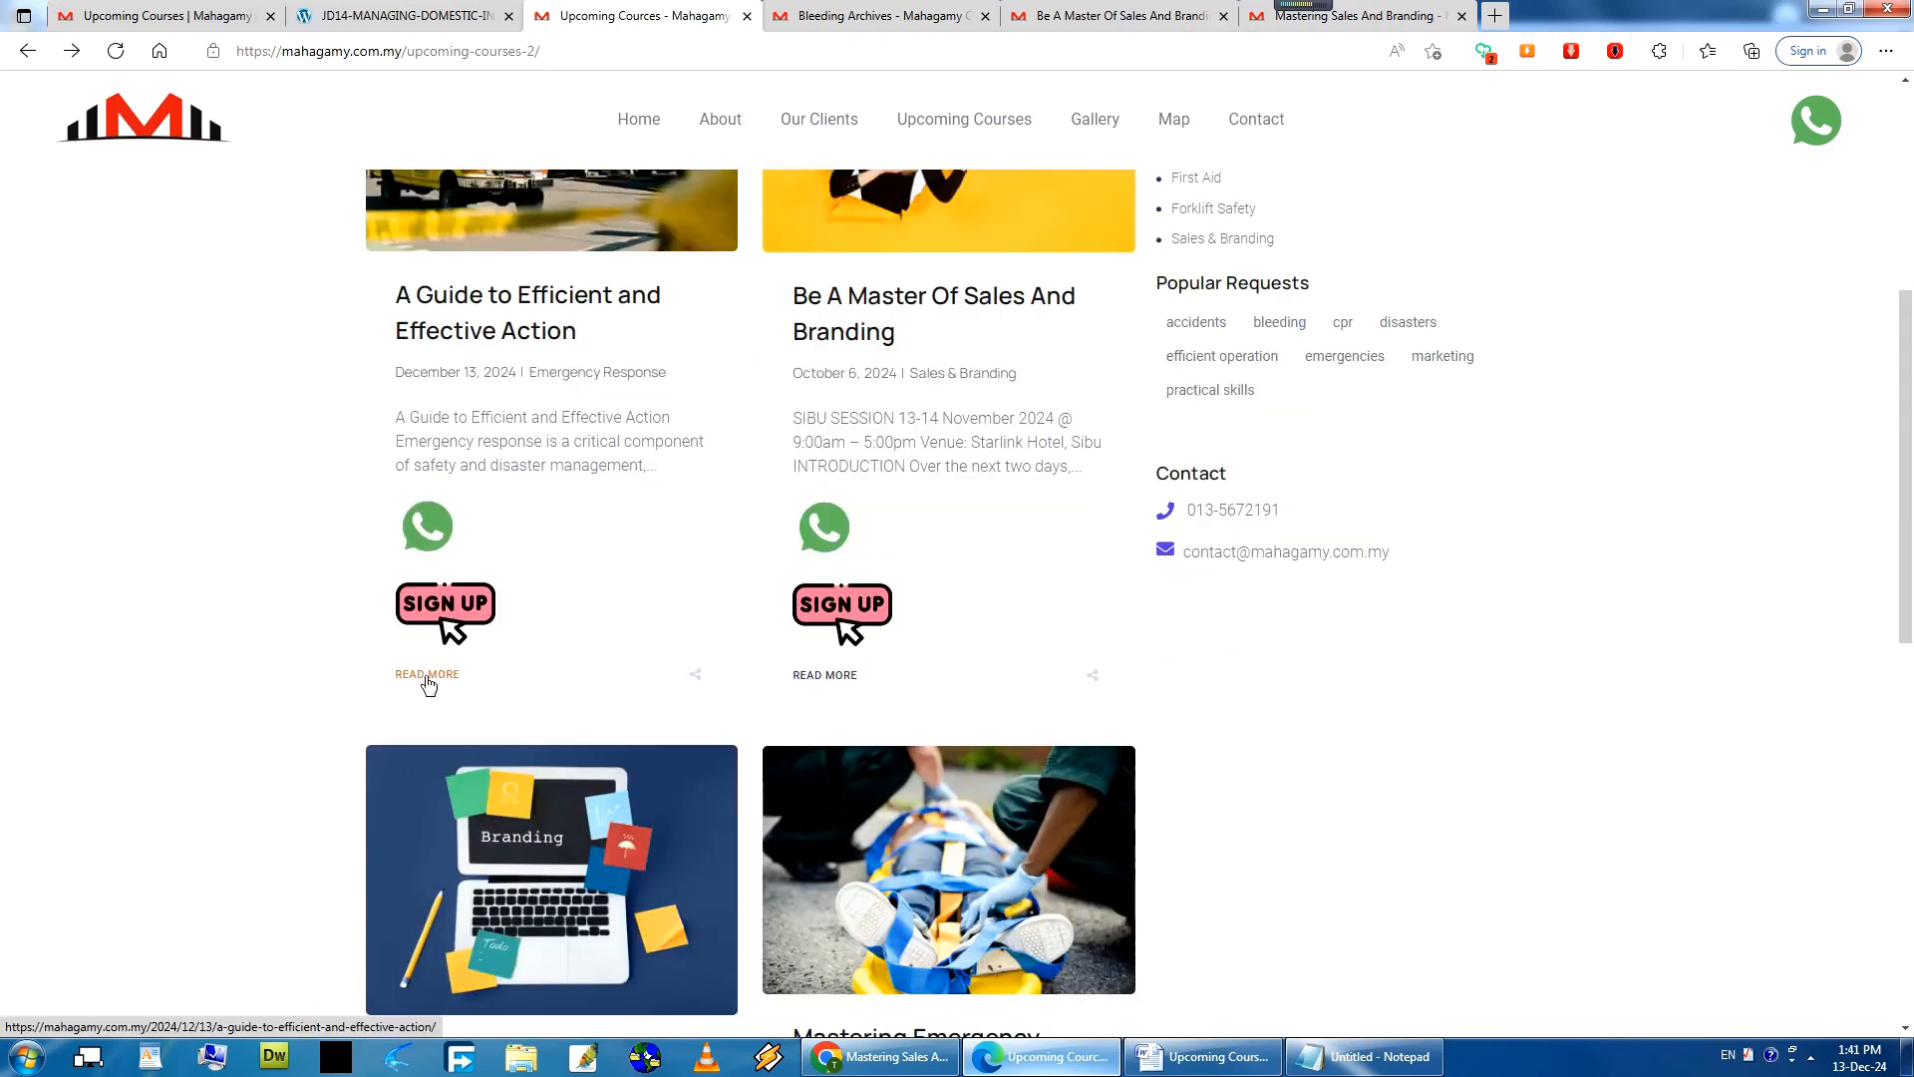
Highlight "Post Excerpt:" in the Word document, and in Edge select the excerpt text of the A Guide to Efficient and Effective Action course.
{"action": "left_click", "coordinate": [1207, 1056]}
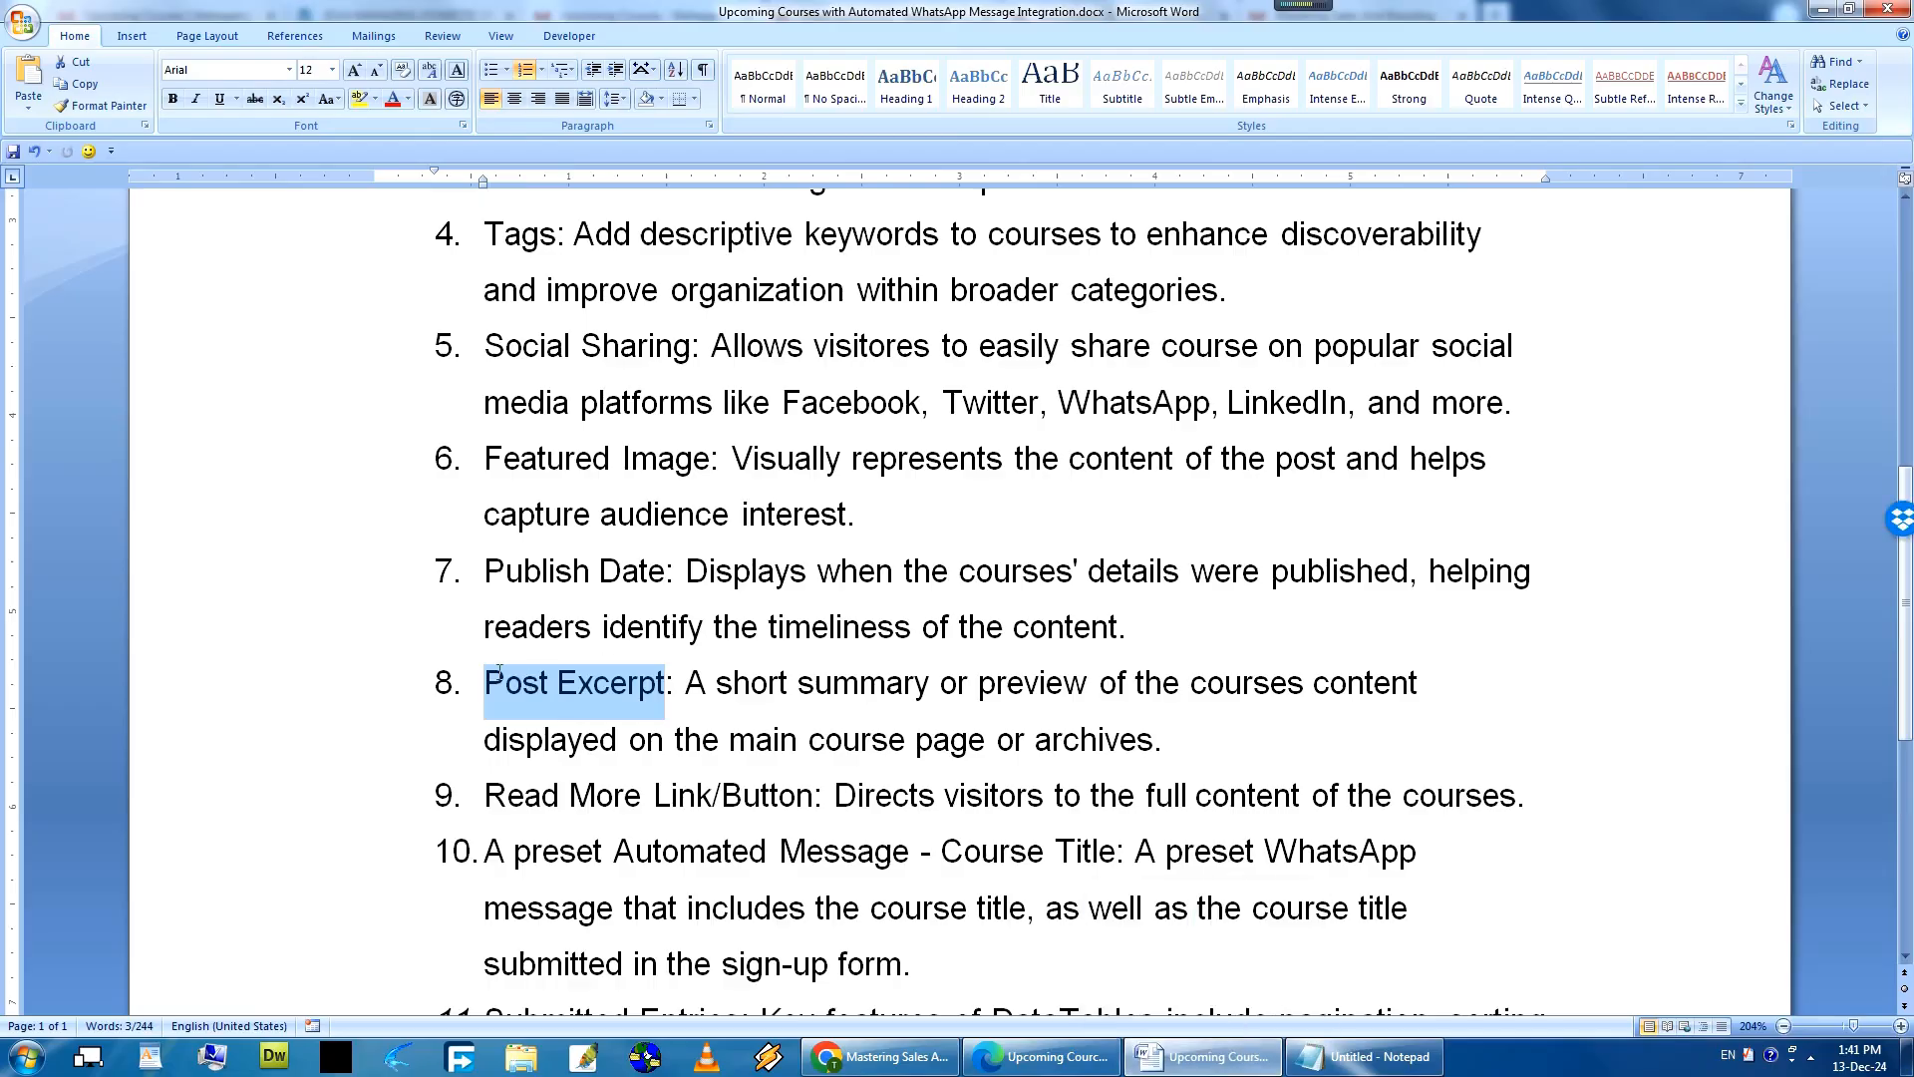
{"action": "left_click", "coordinate": [502, 670]}
{"action": "left_click_drag", "start_coordinate": [653, 795], "coordinate": [674, 683]}
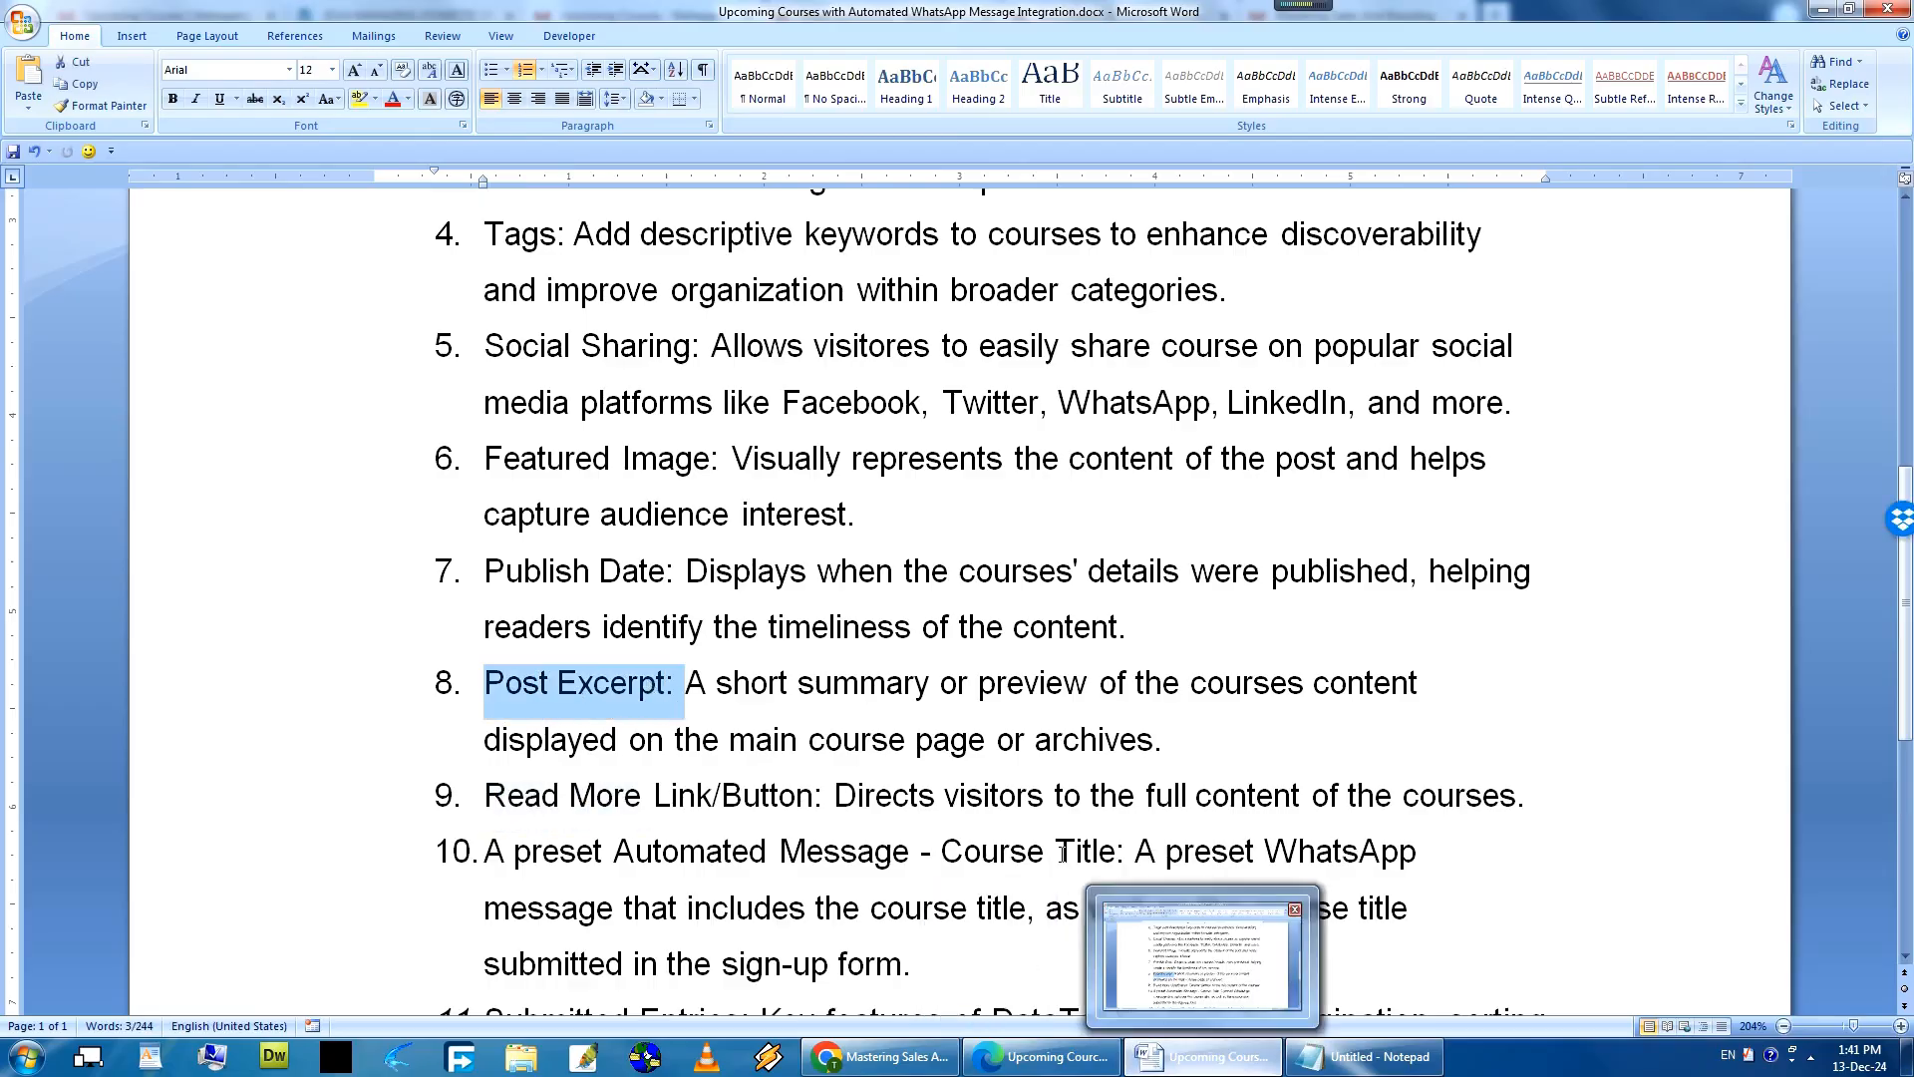
{"action": "left_click", "coordinate": [1017, 1059]}
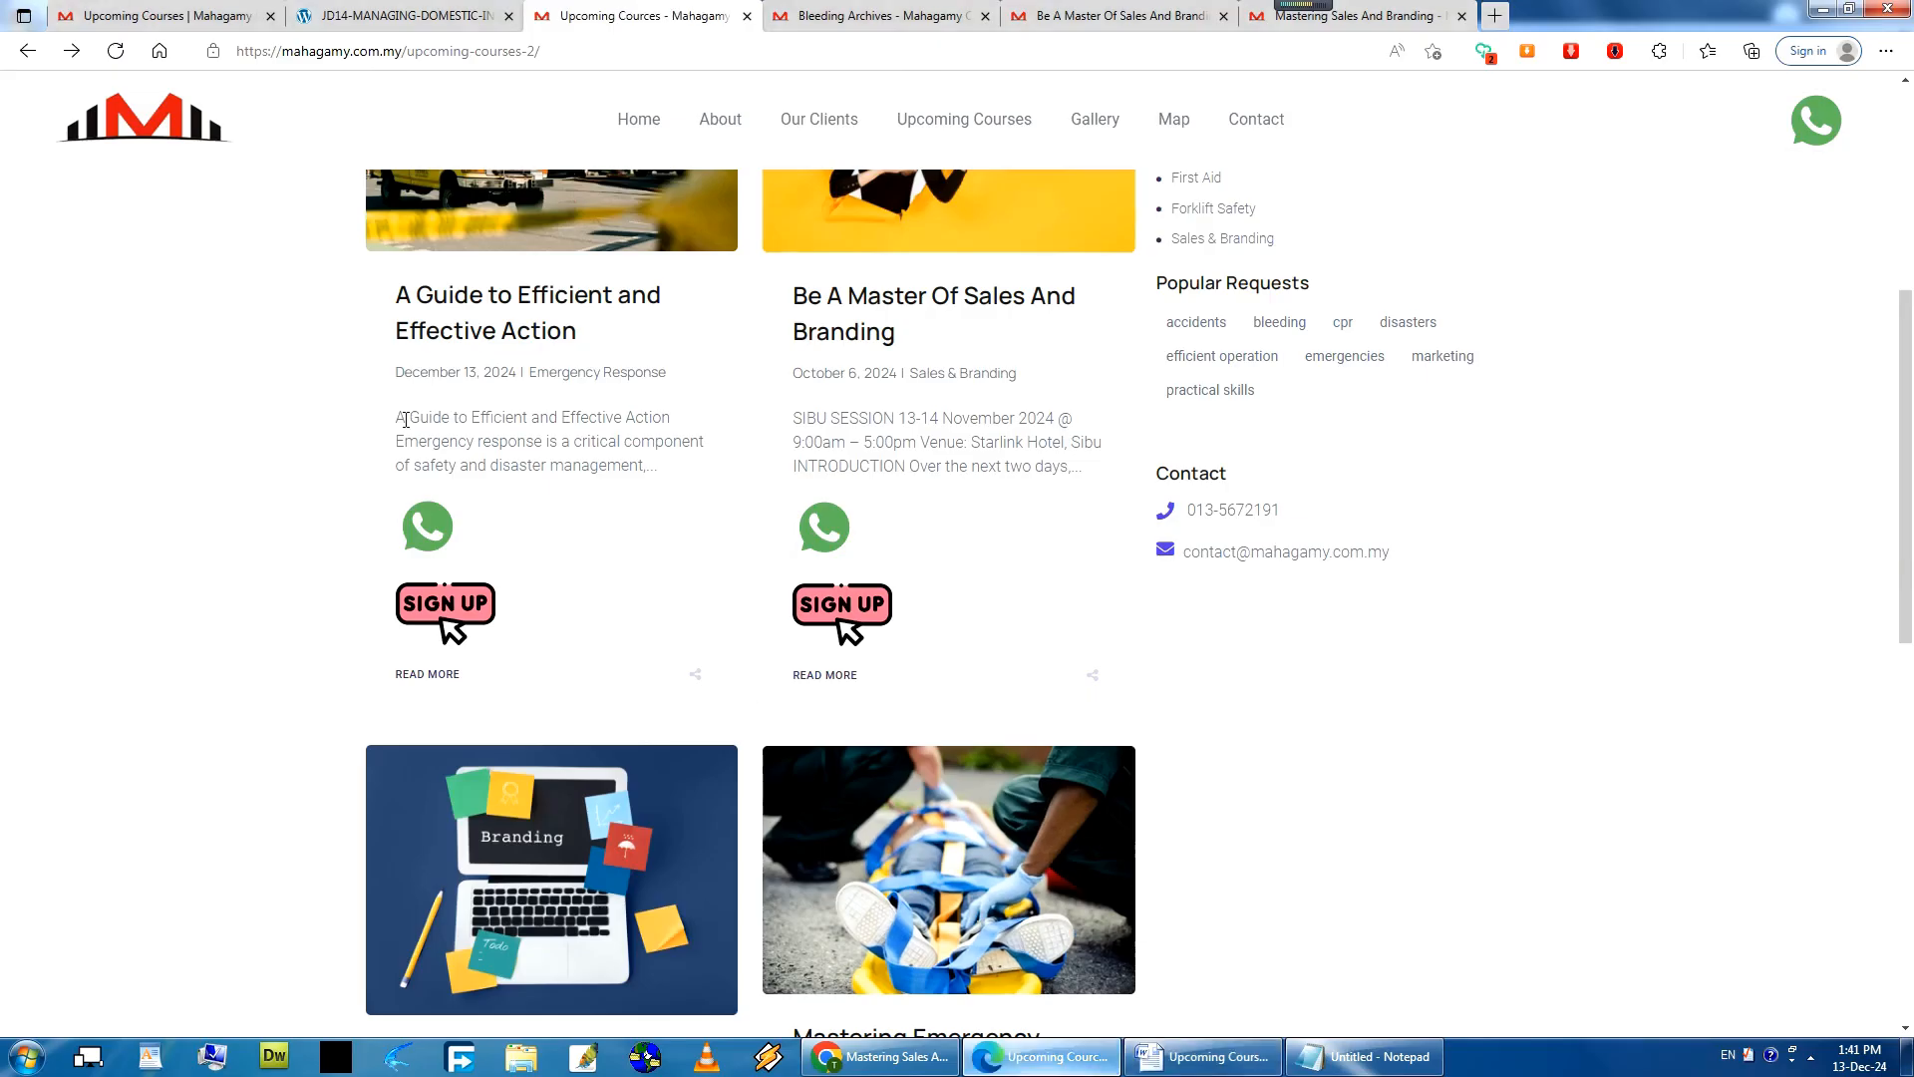
{"action": "left_click_drag", "start_coordinate": [417, 420], "coordinate": [665, 487]}
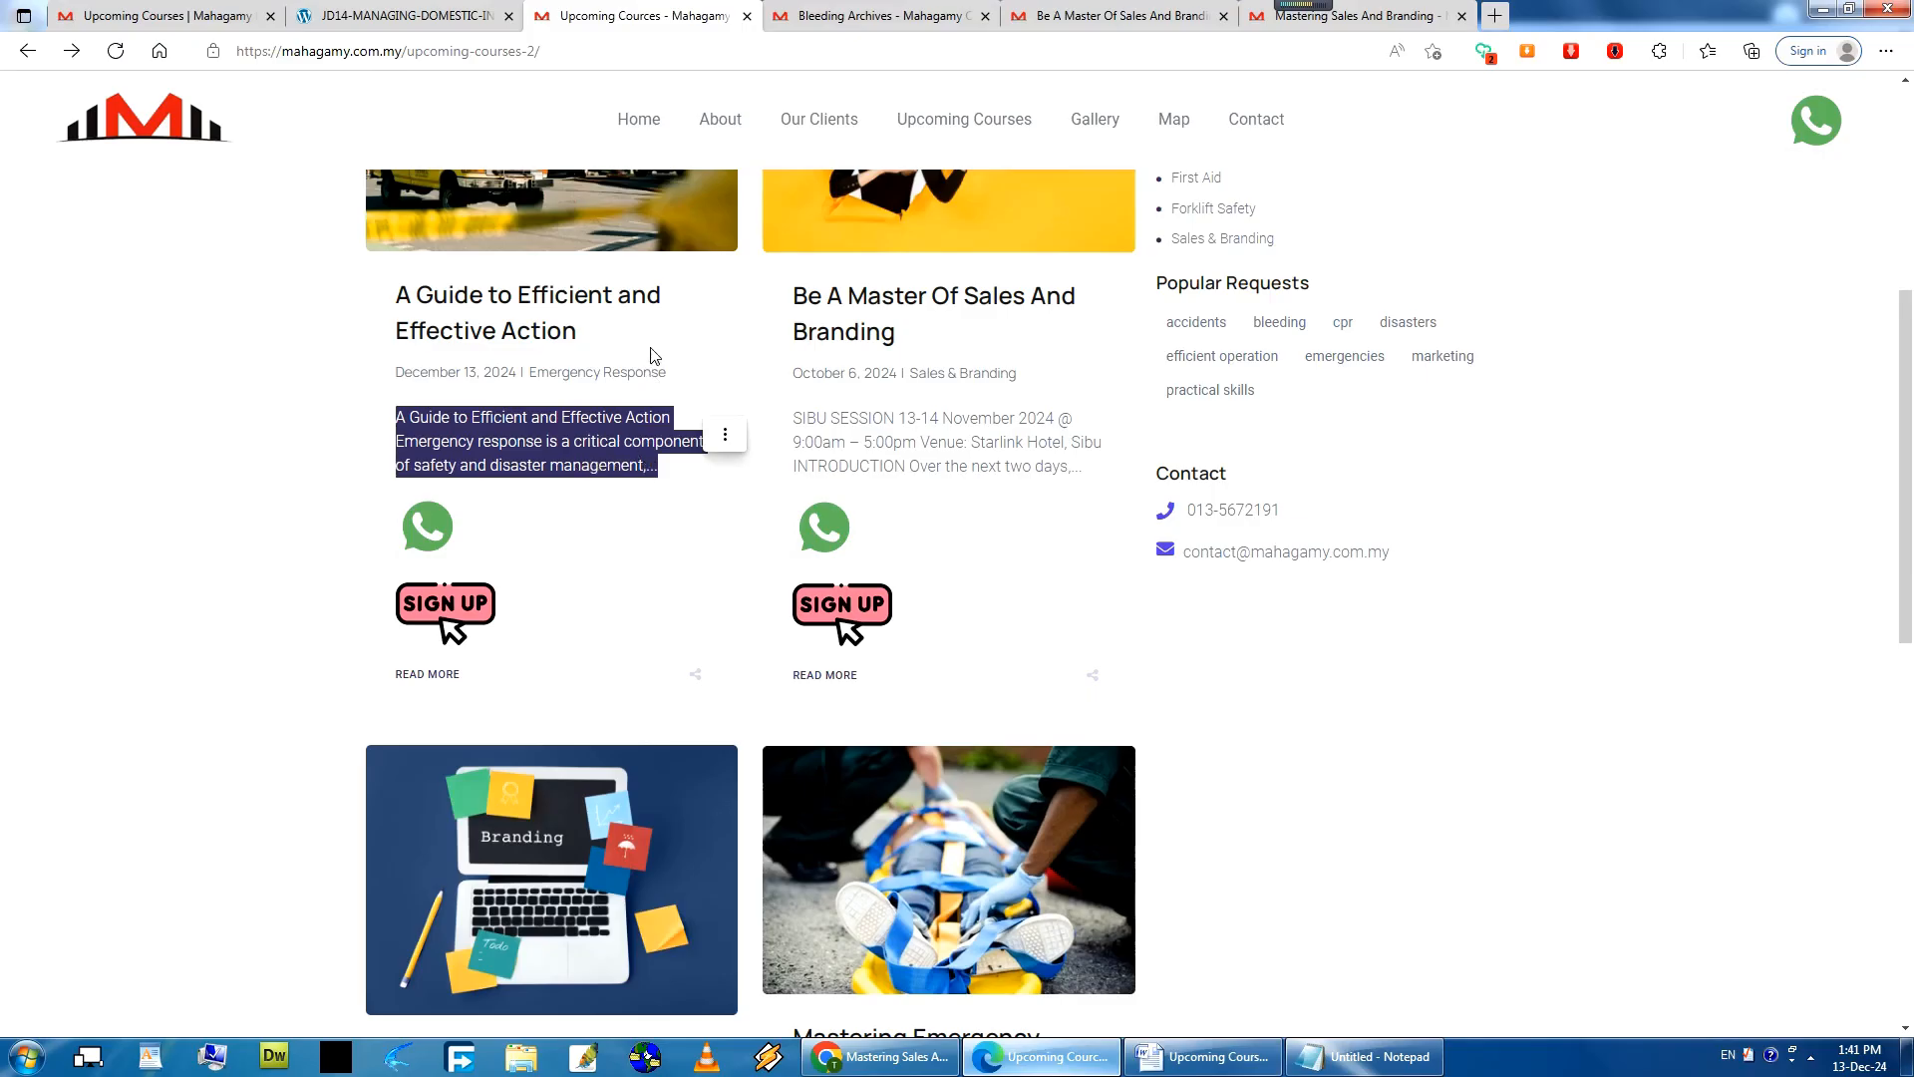
Open the Read More link of the A Guide to Efficient and Effective Action course in a new tab and view its full content.
{"action": "scroll", "coordinate": [656, 392], "scroll_direction": "up", "scroll_amount": 3}
{"action": "scroll", "coordinate": [631, 583], "scroll_direction": "down", "scroll_amount": 2}
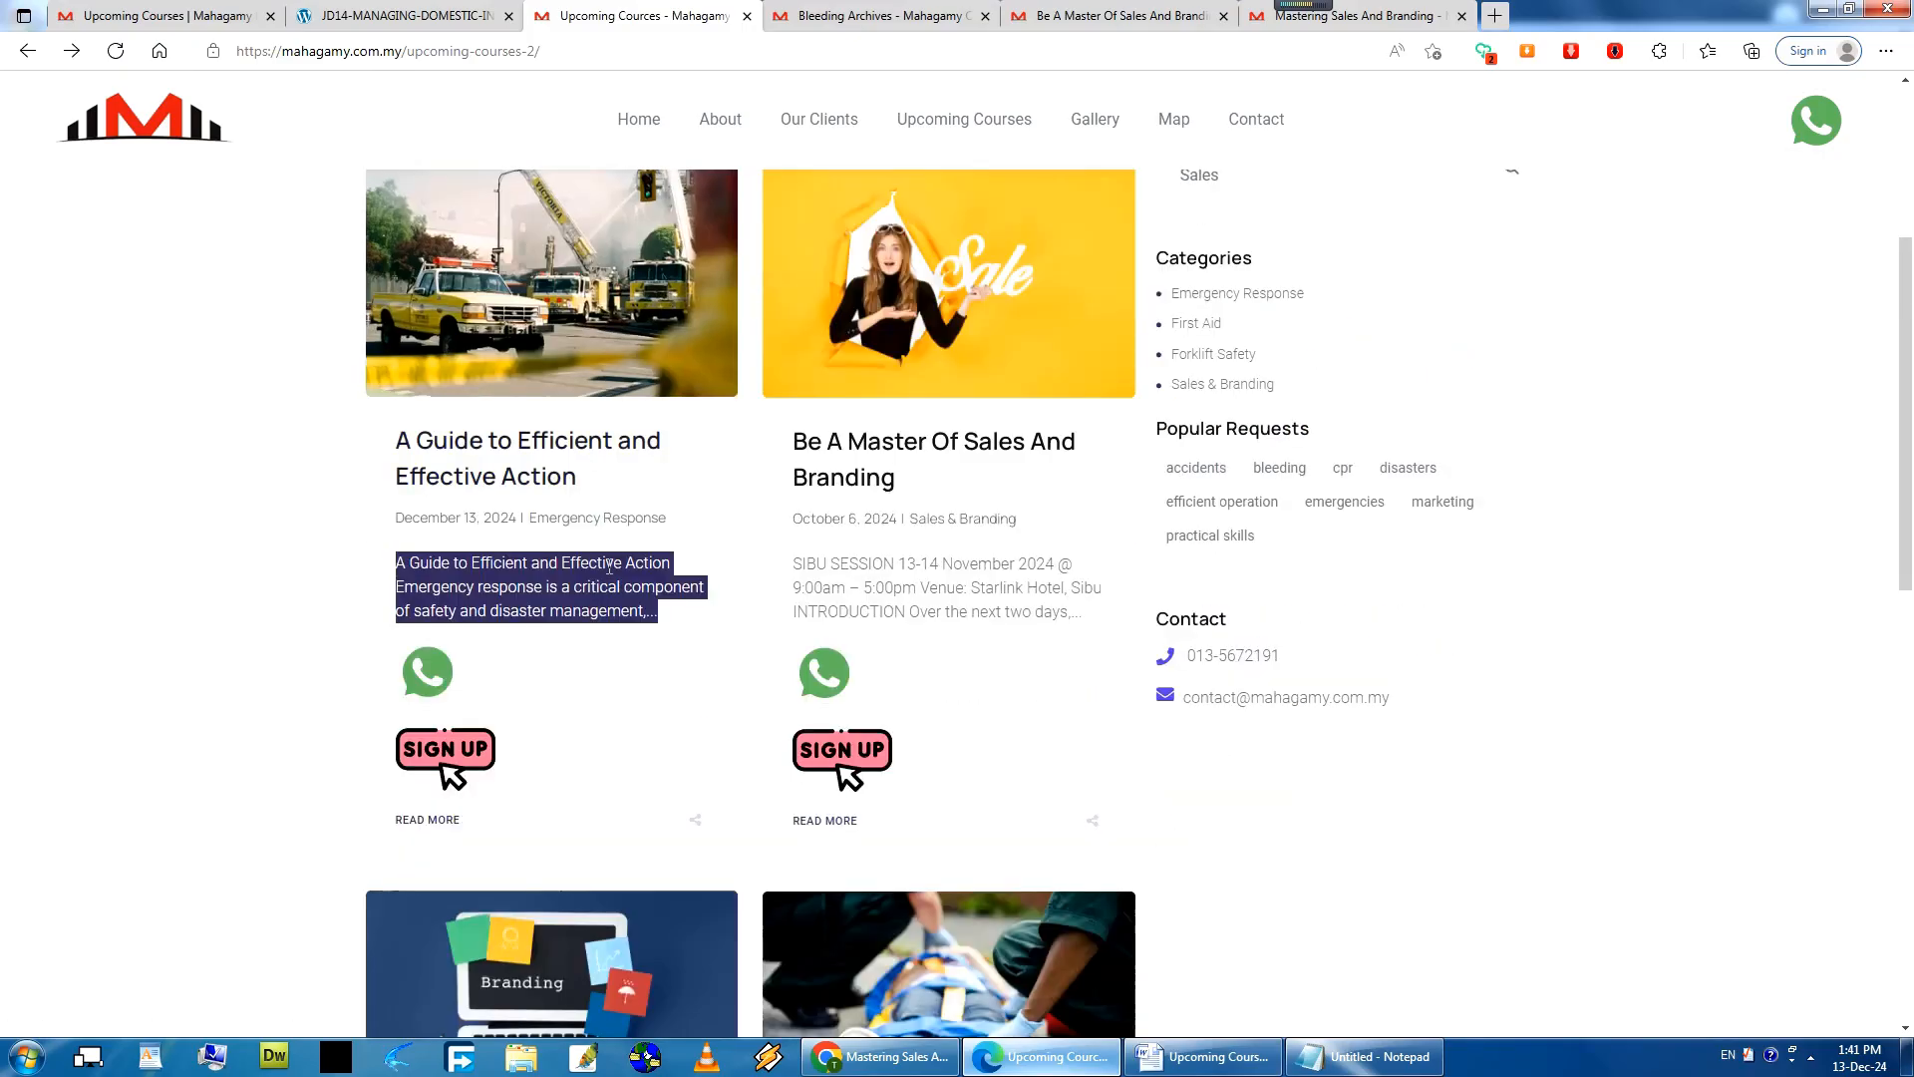
{"action": "right_click", "coordinate": [420, 823]}
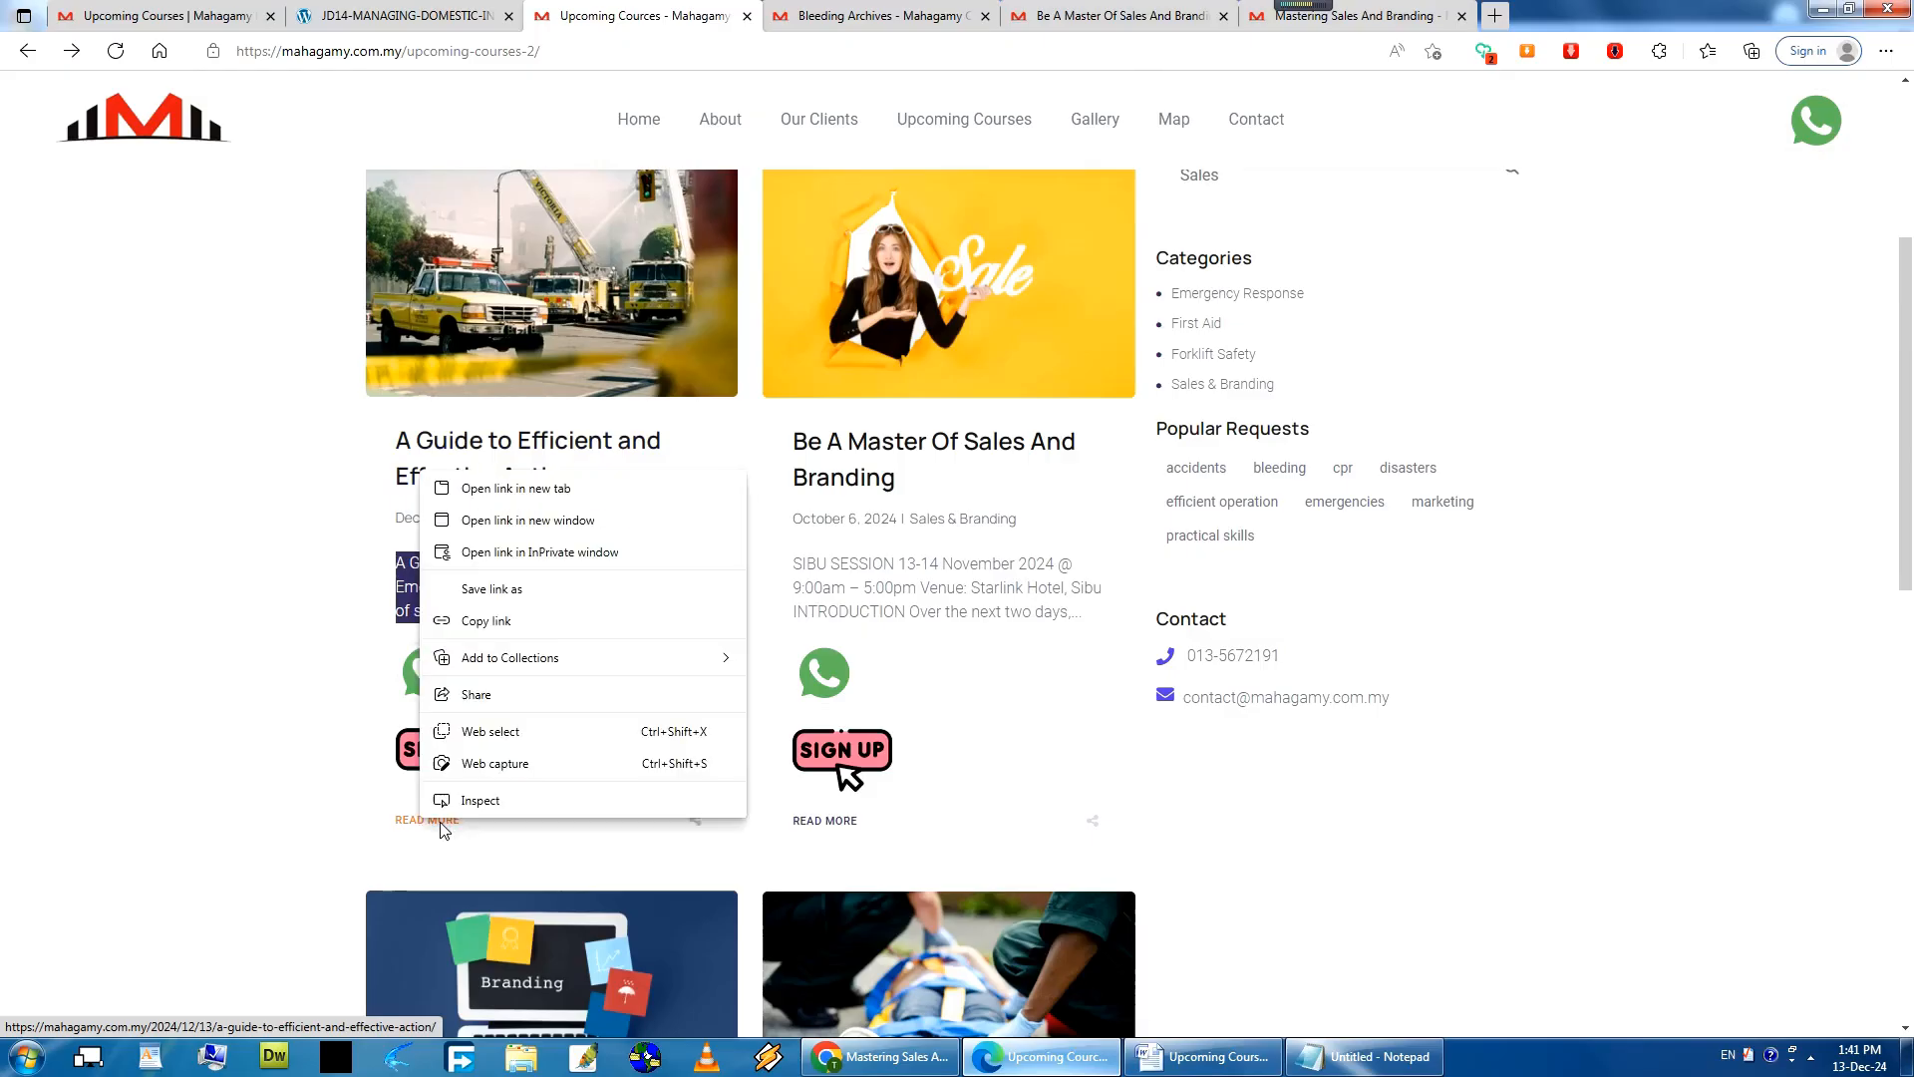
{"action": "left_click", "coordinate": [506, 489]}
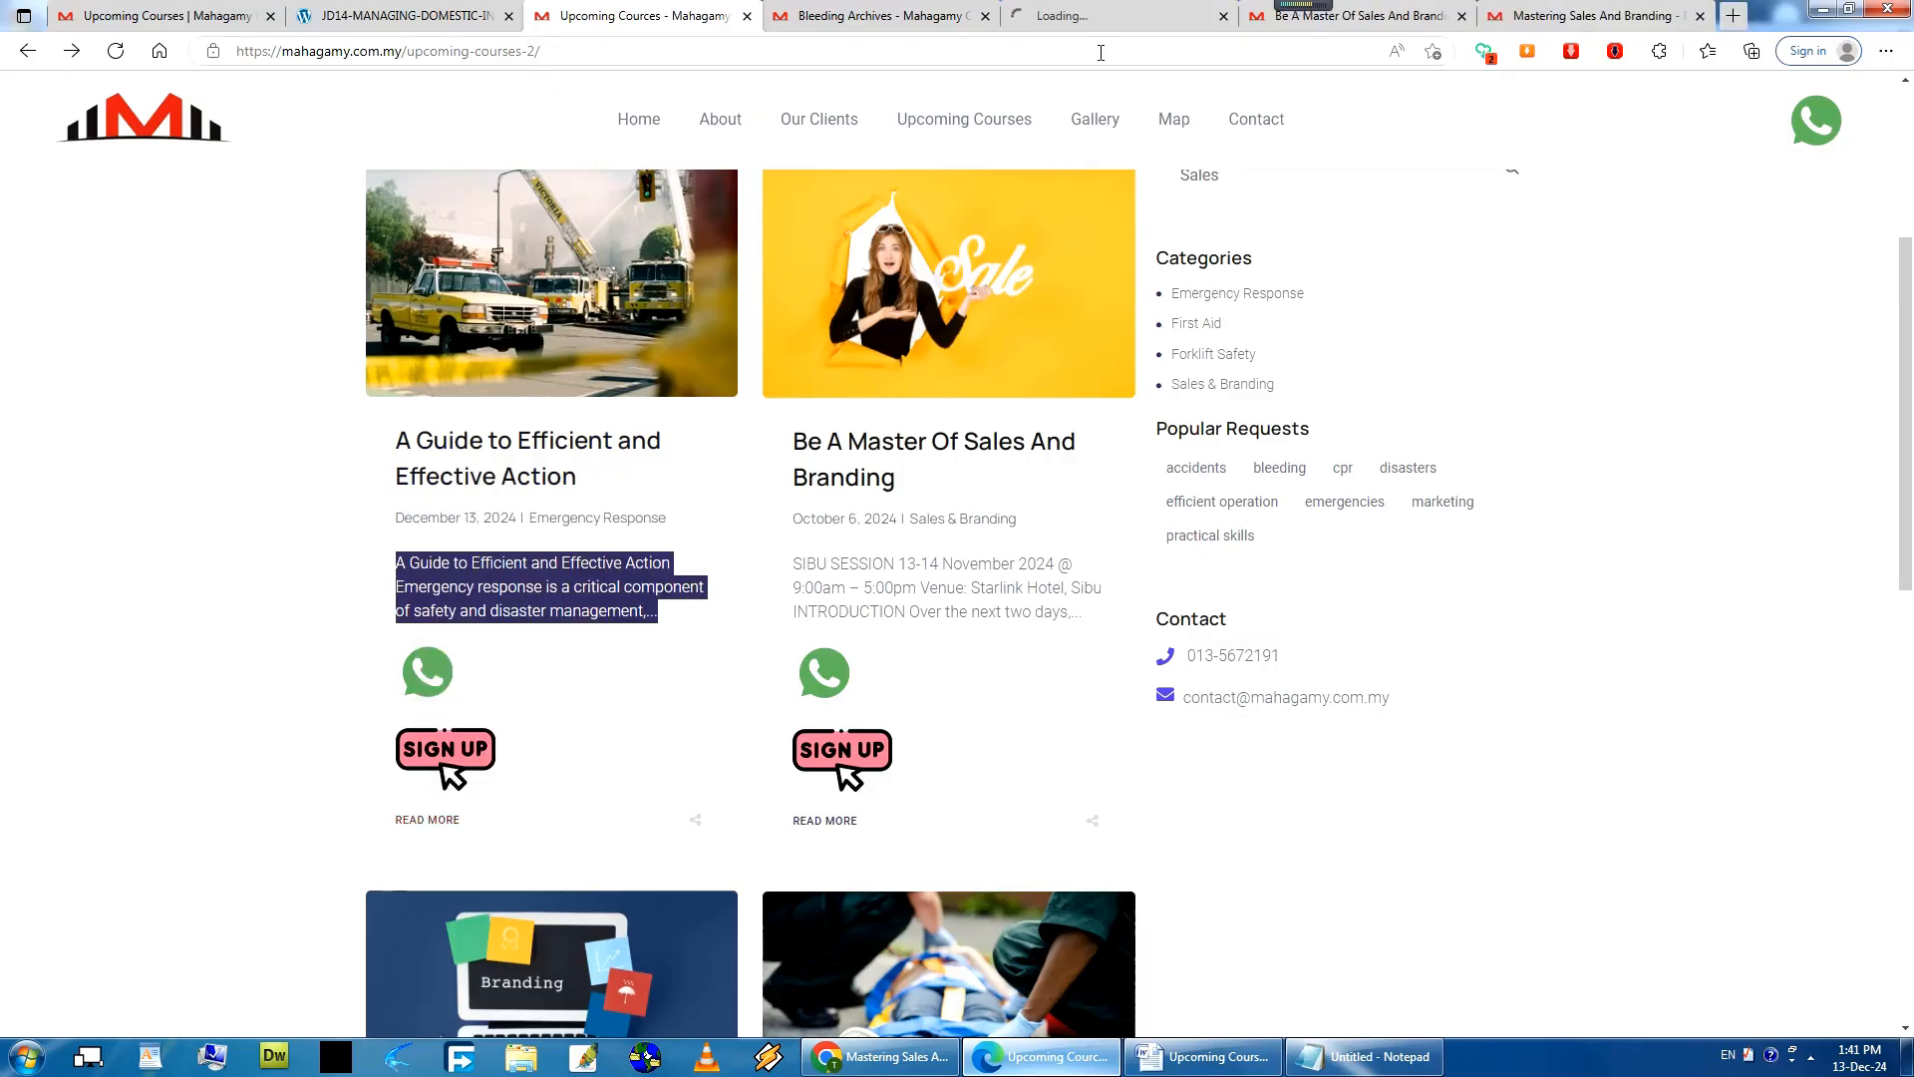
{"action": "left_click", "coordinate": [1106, 16]}
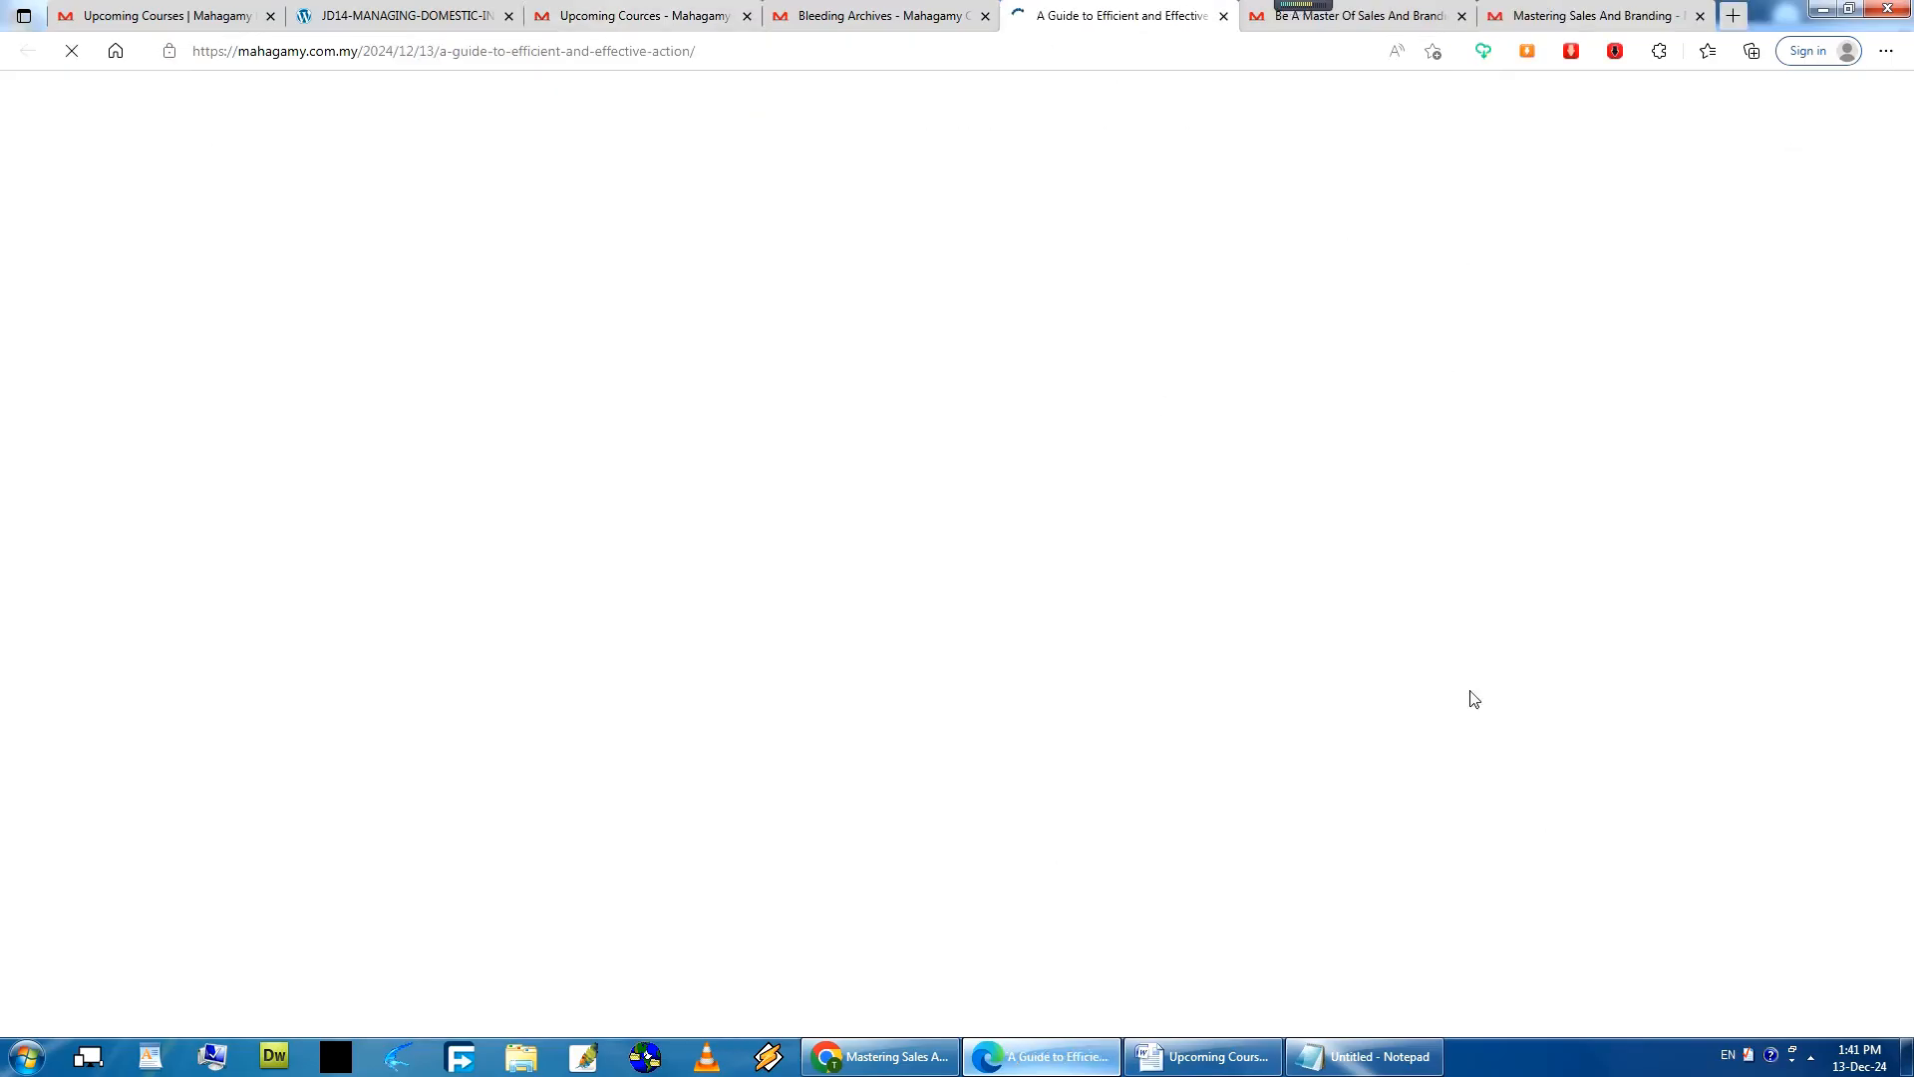
{"action": "scroll", "coordinate": [1752, 613], "scroll_direction": "down", "scroll_amount": 5}
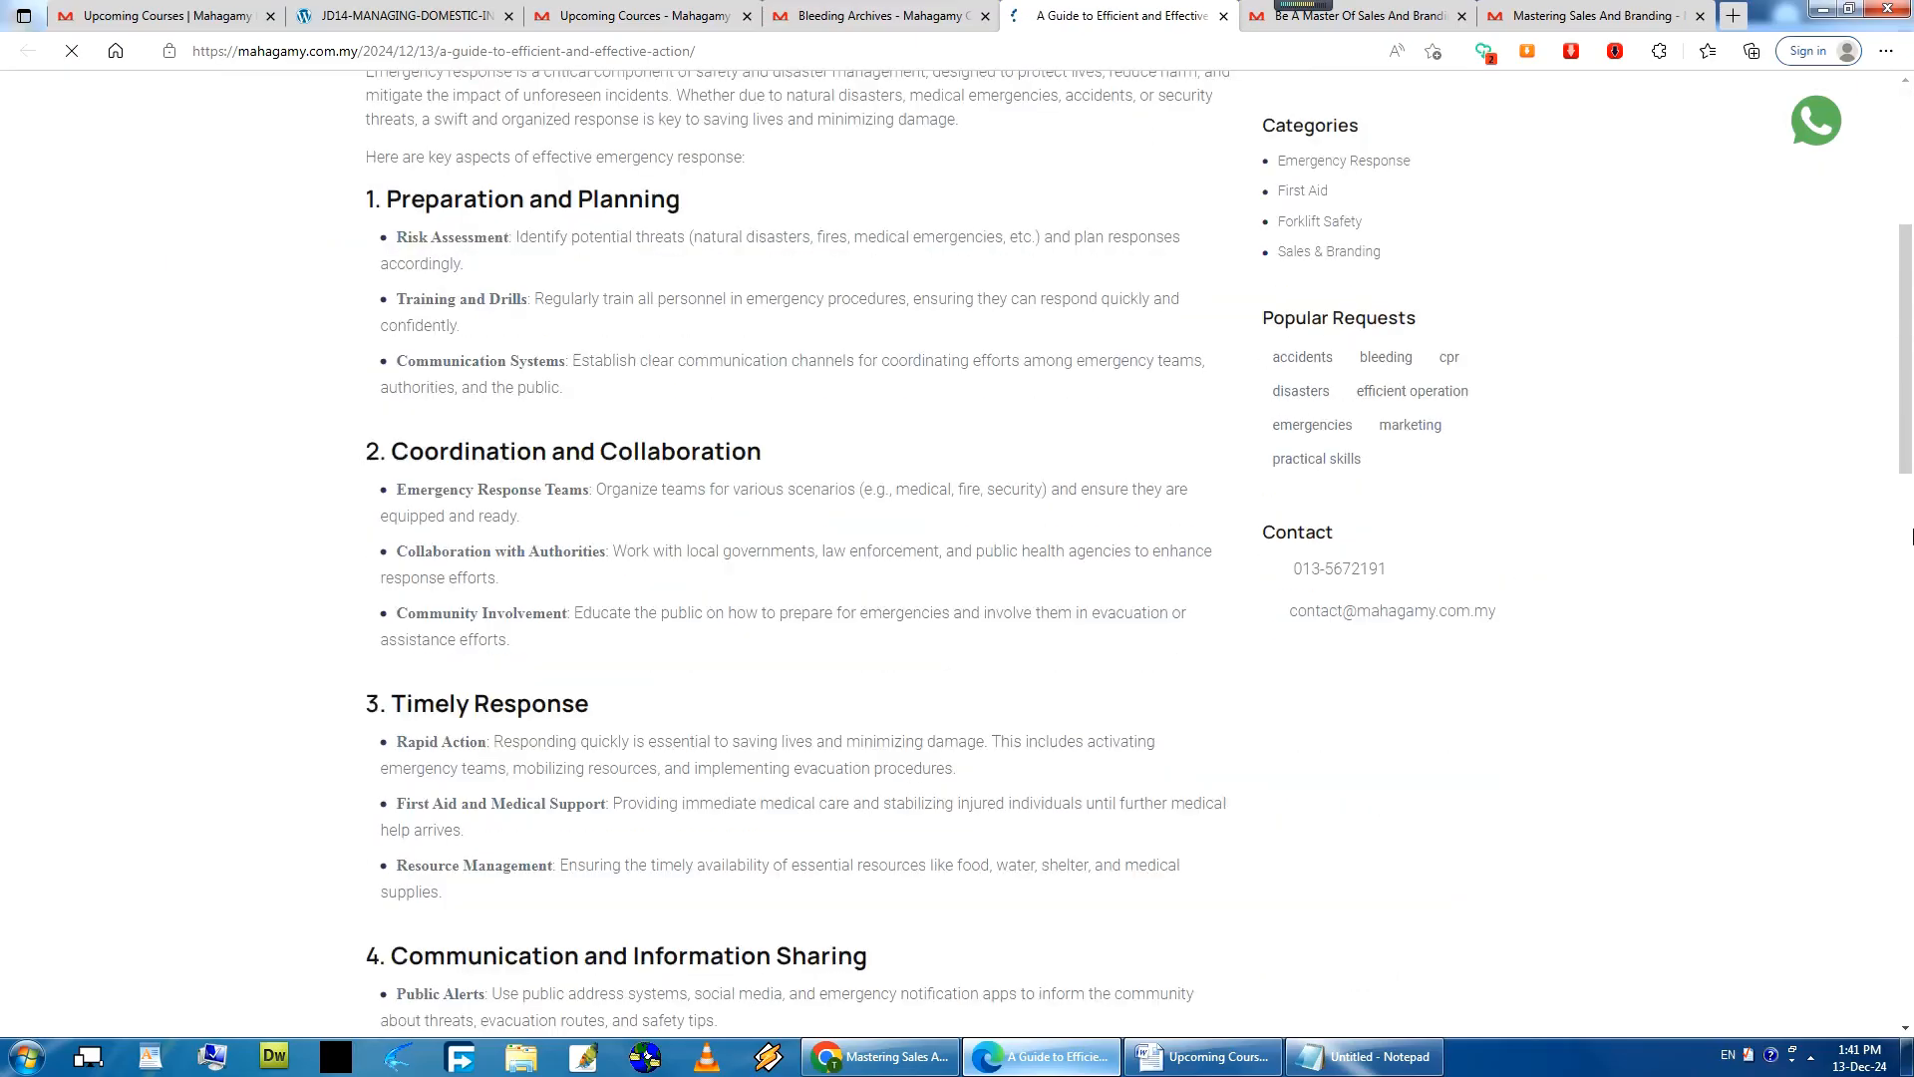
Switch to the Word document and highlight the "A preset Automated Message" feature name in item 10.
{"action": "left_click", "coordinate": [1203, 1056]}
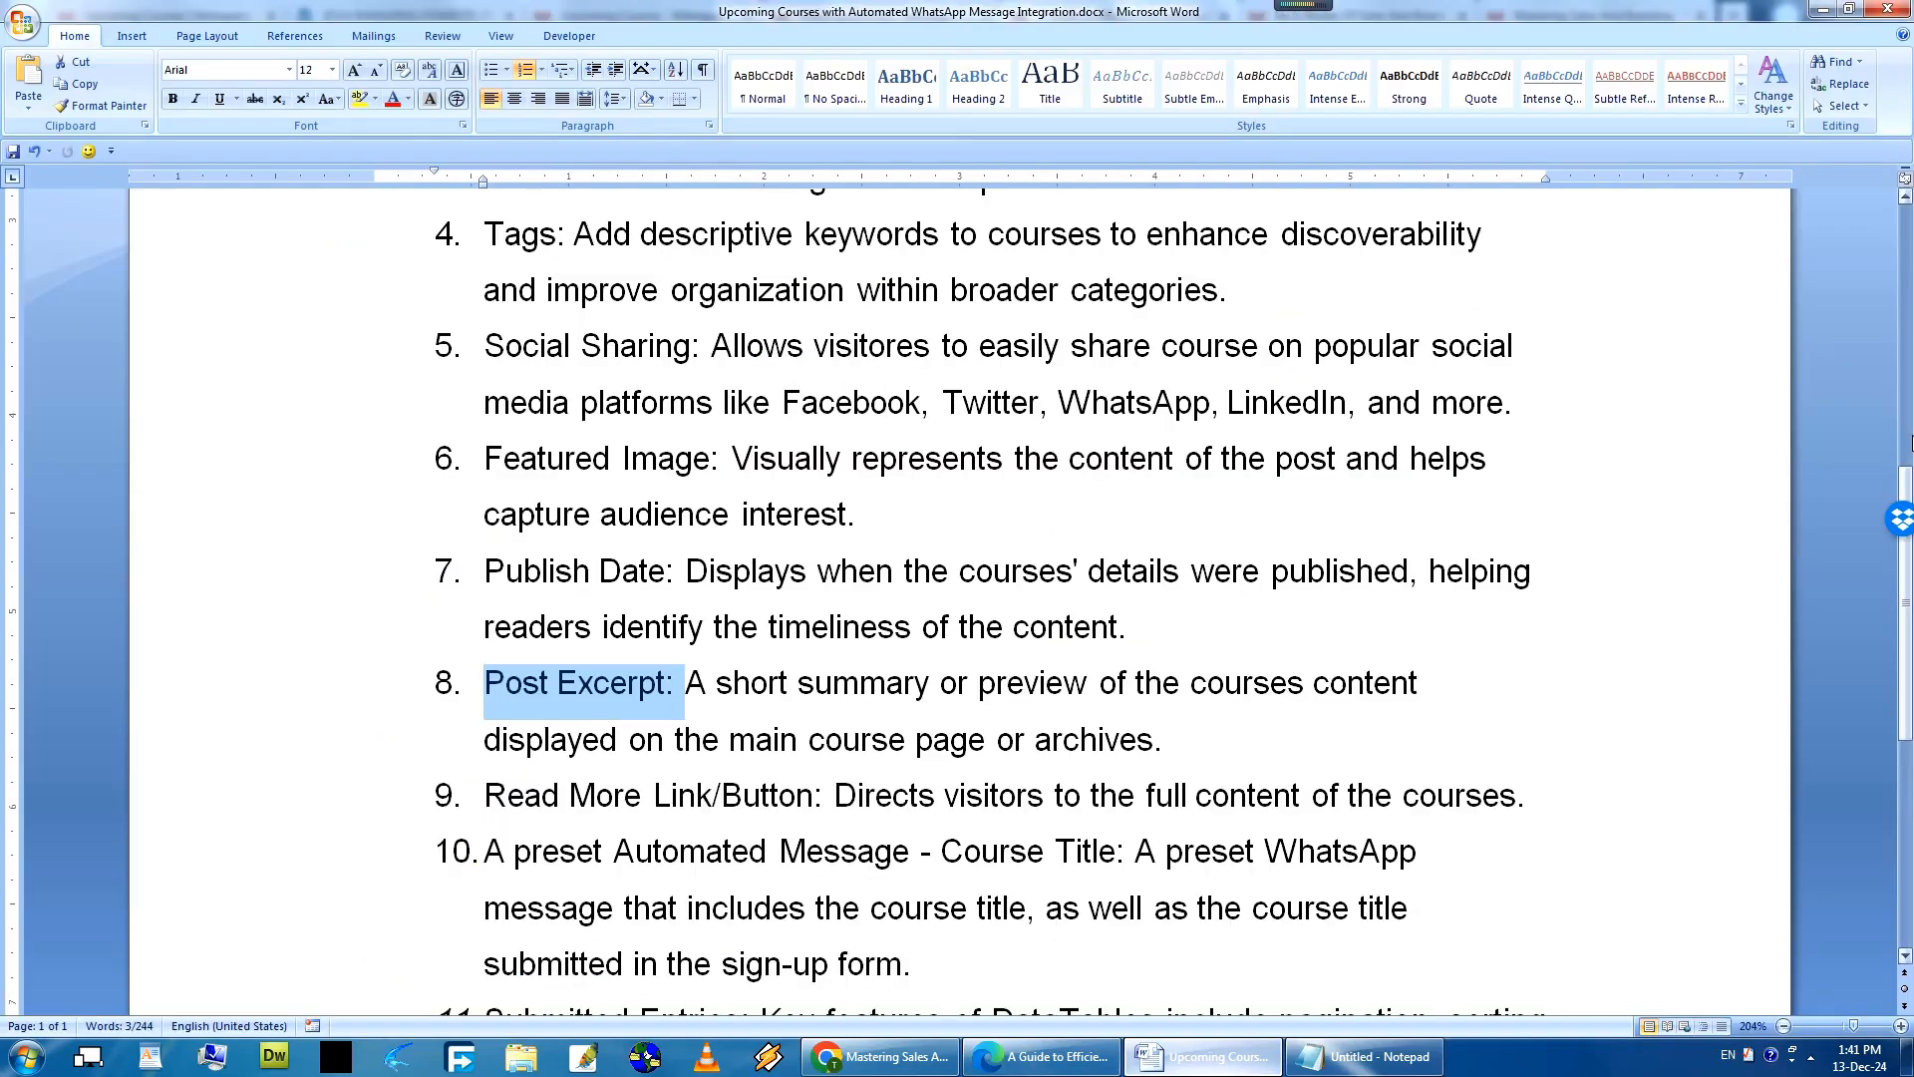
{"action": "scroll", "coordinate": [1261, 668], "scroll_direction": "down", "scroll_amount": 5}
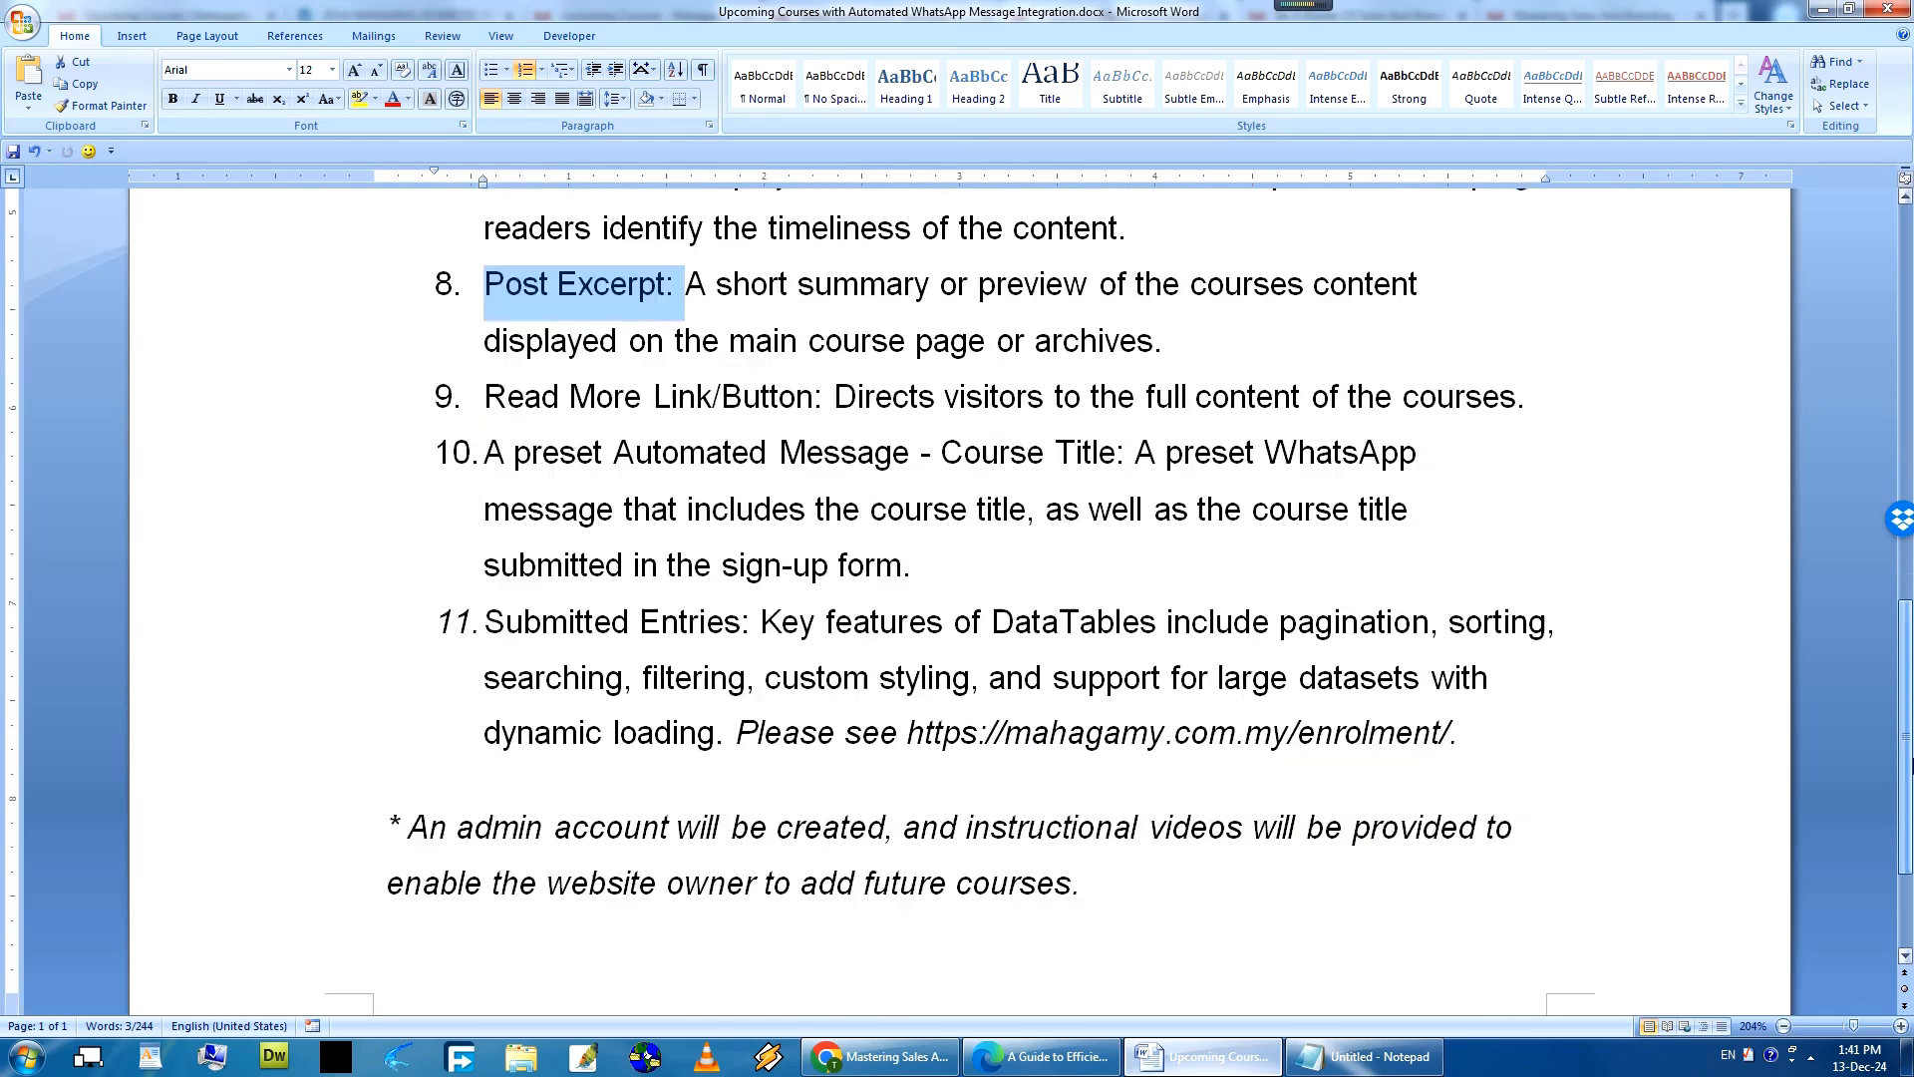
{"action": "left_click_drag", "start_coordinate": [486, 361], "coordinate": [848, 361]}
View the Mastering Sales And Branding post in Chrome, and in Edge look through the A Guide to Efficient and Effective Action post down to its Sign Up form.
{"action": "left_click", "coordinate": [952, 1054]}
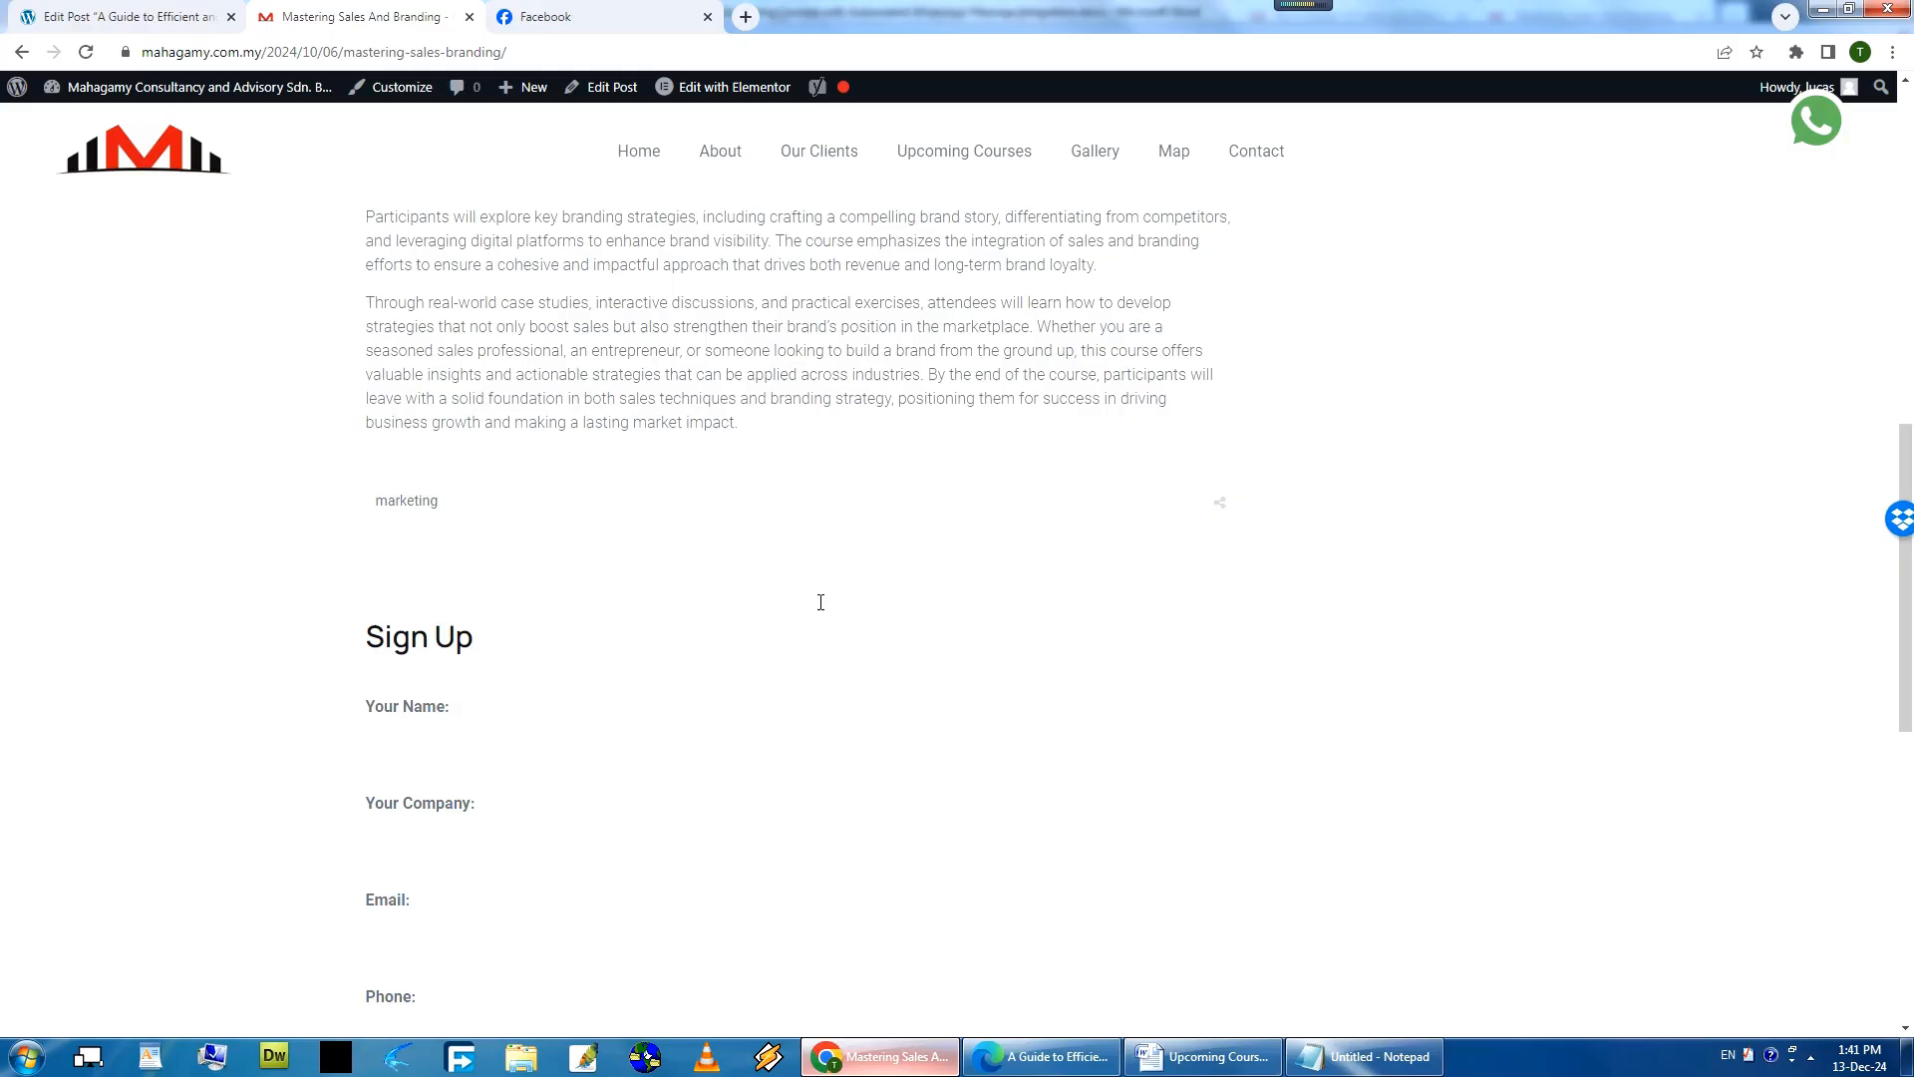
{"action": "left_click_drag", "start_coordinate": [1906, 556], "coordinate": [1891, 223]}
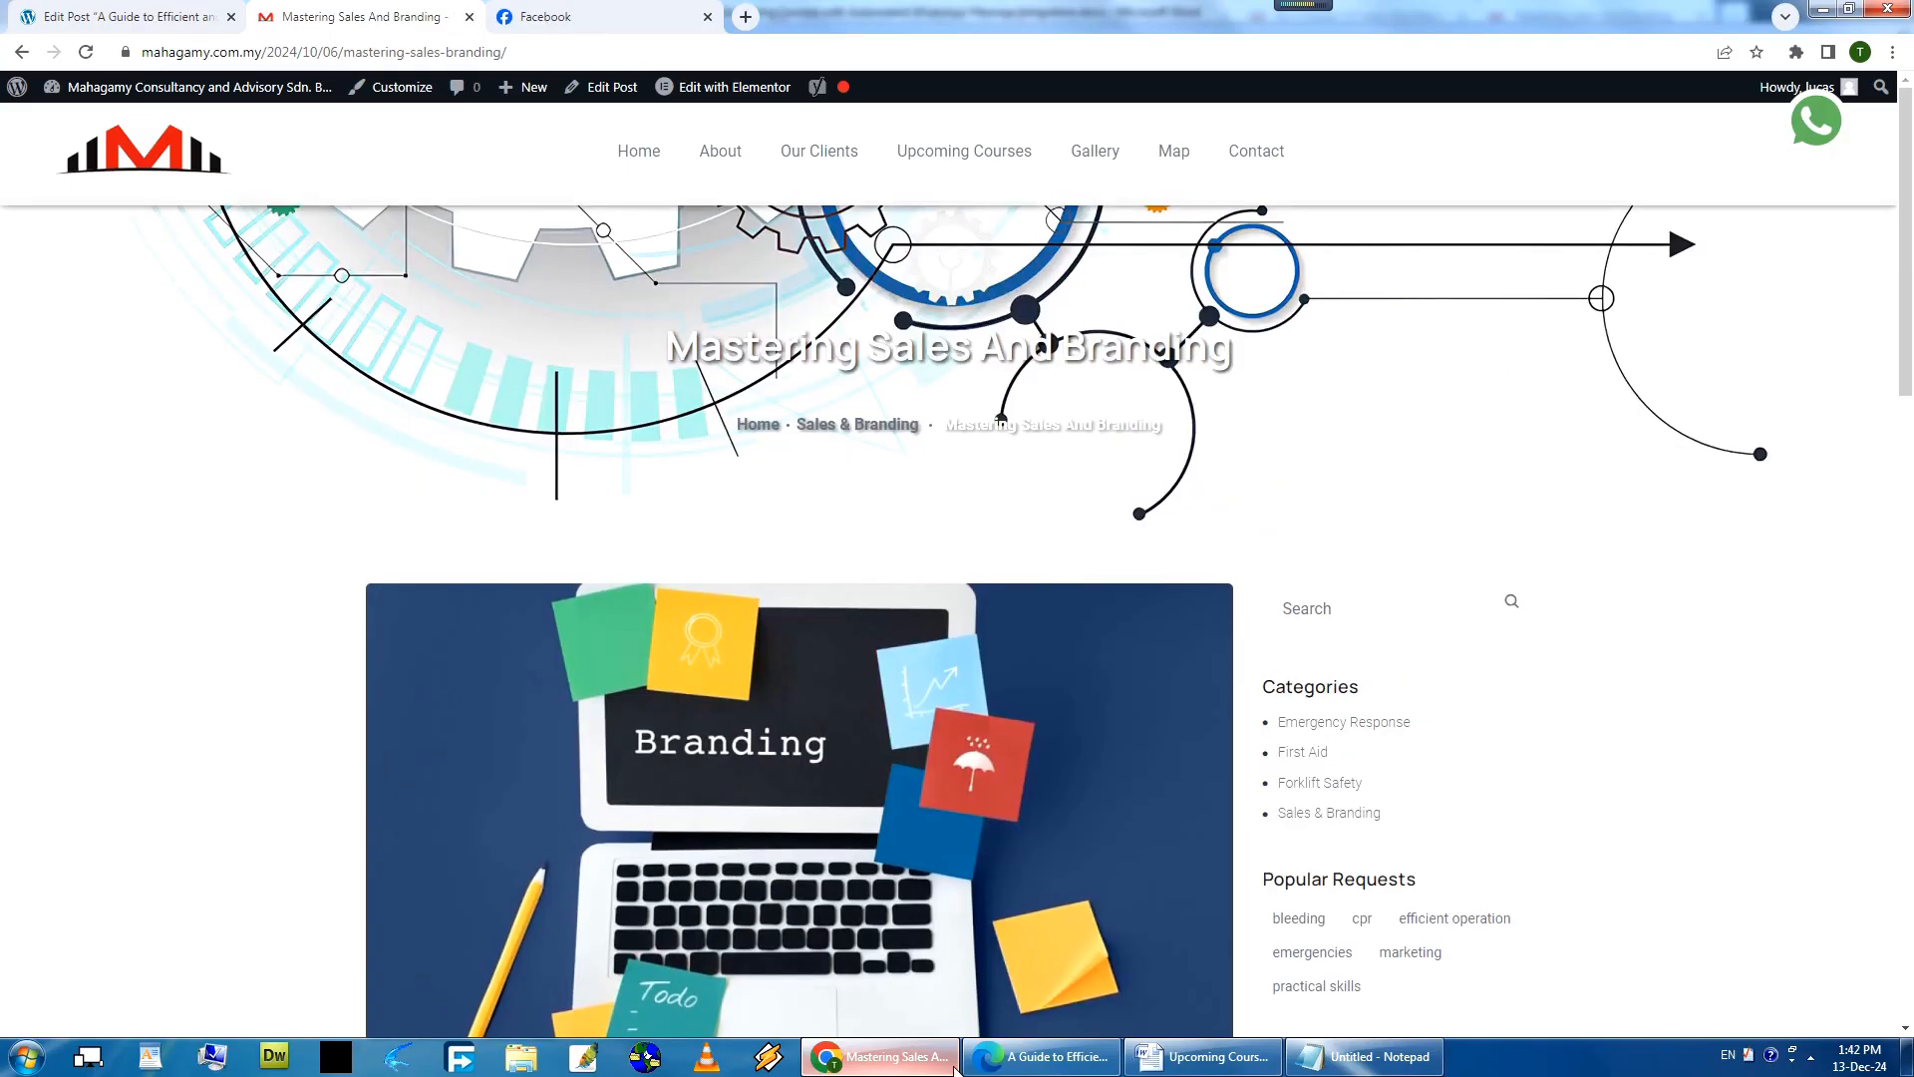
{"action": "left_click", "coordinate": [952, 1065]}
{"action": "left_click", "coordinate": [1042, 1056]}
{"action": "left_click_drag", "start_coordinate": [1892, 339], "coordinate": [1893, 173]}
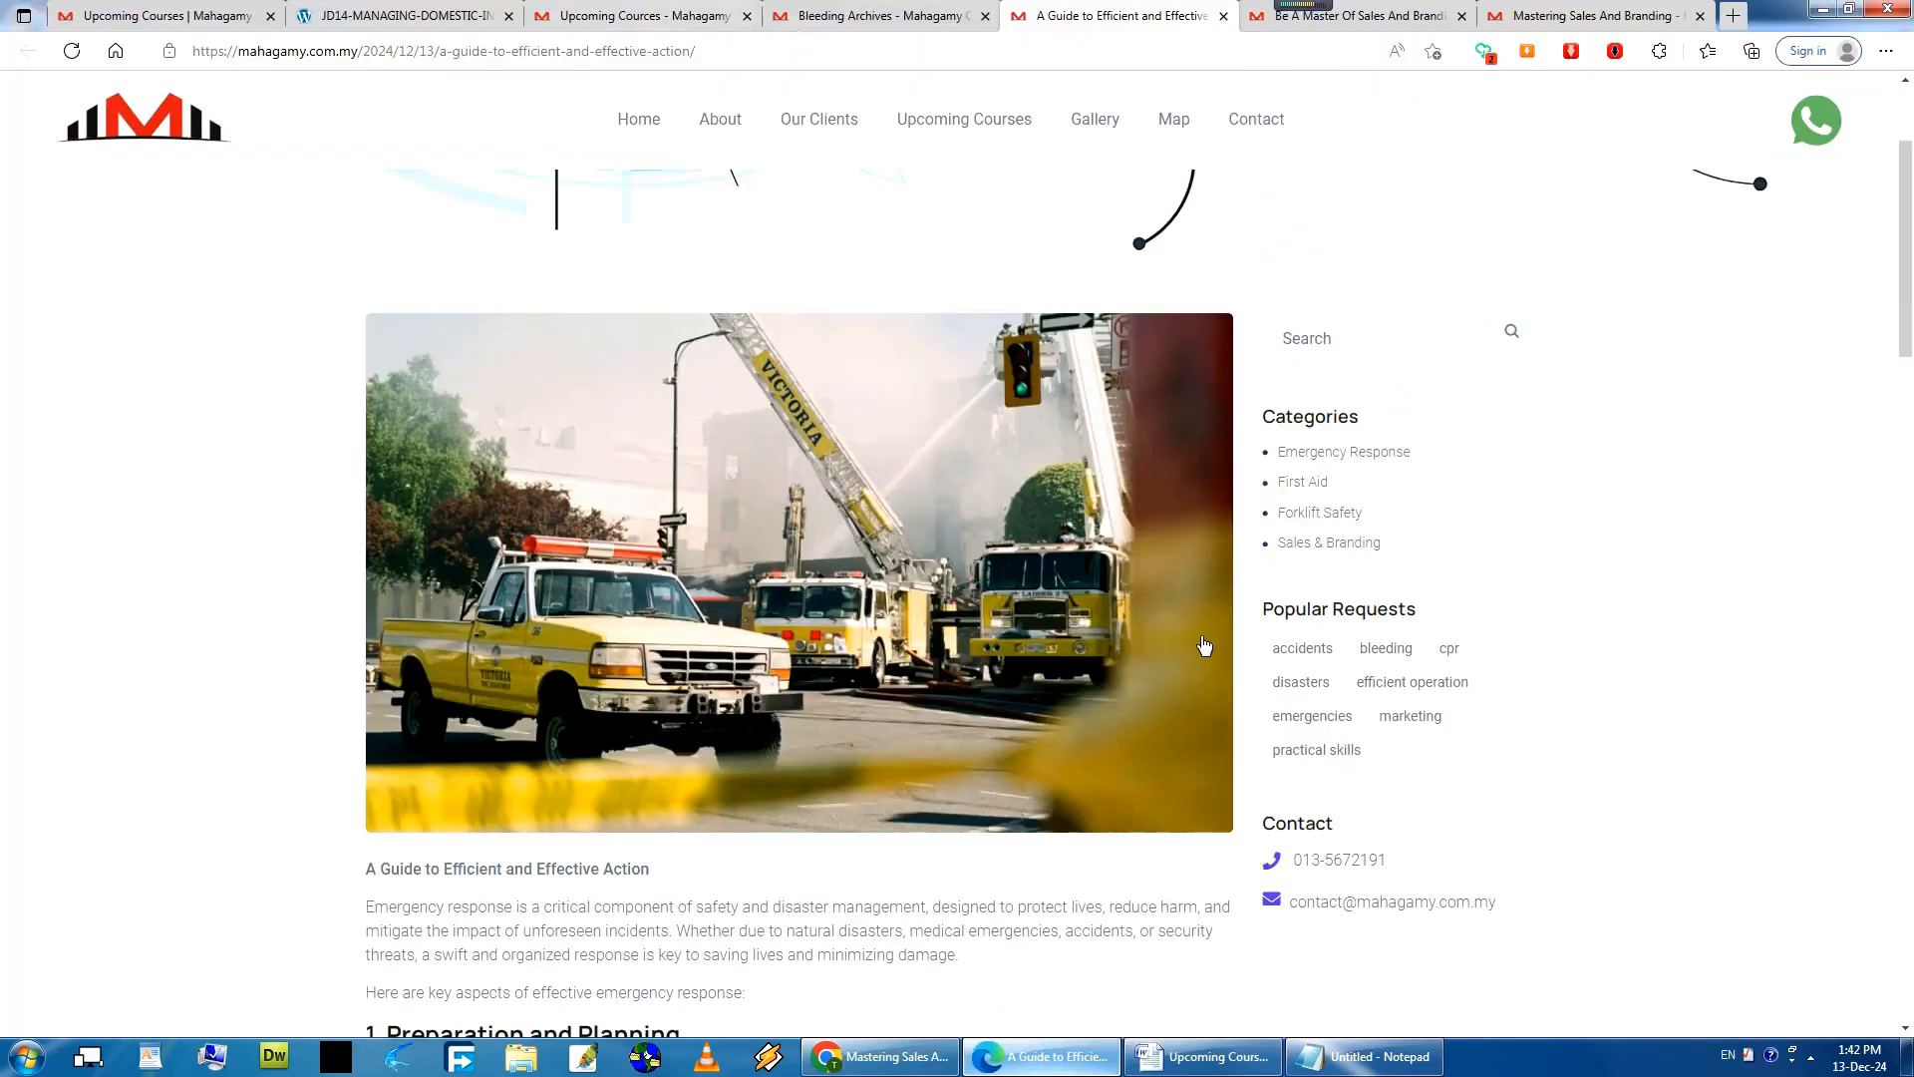
{"action": "scroll", "coordinate": [1084, 661], "scroll_direction": "down", "scroll_amount": 10}
{"action": "scroll", "coordinate": [1084, 661], "scroll_direction": "down", "scroll_amount": 10}
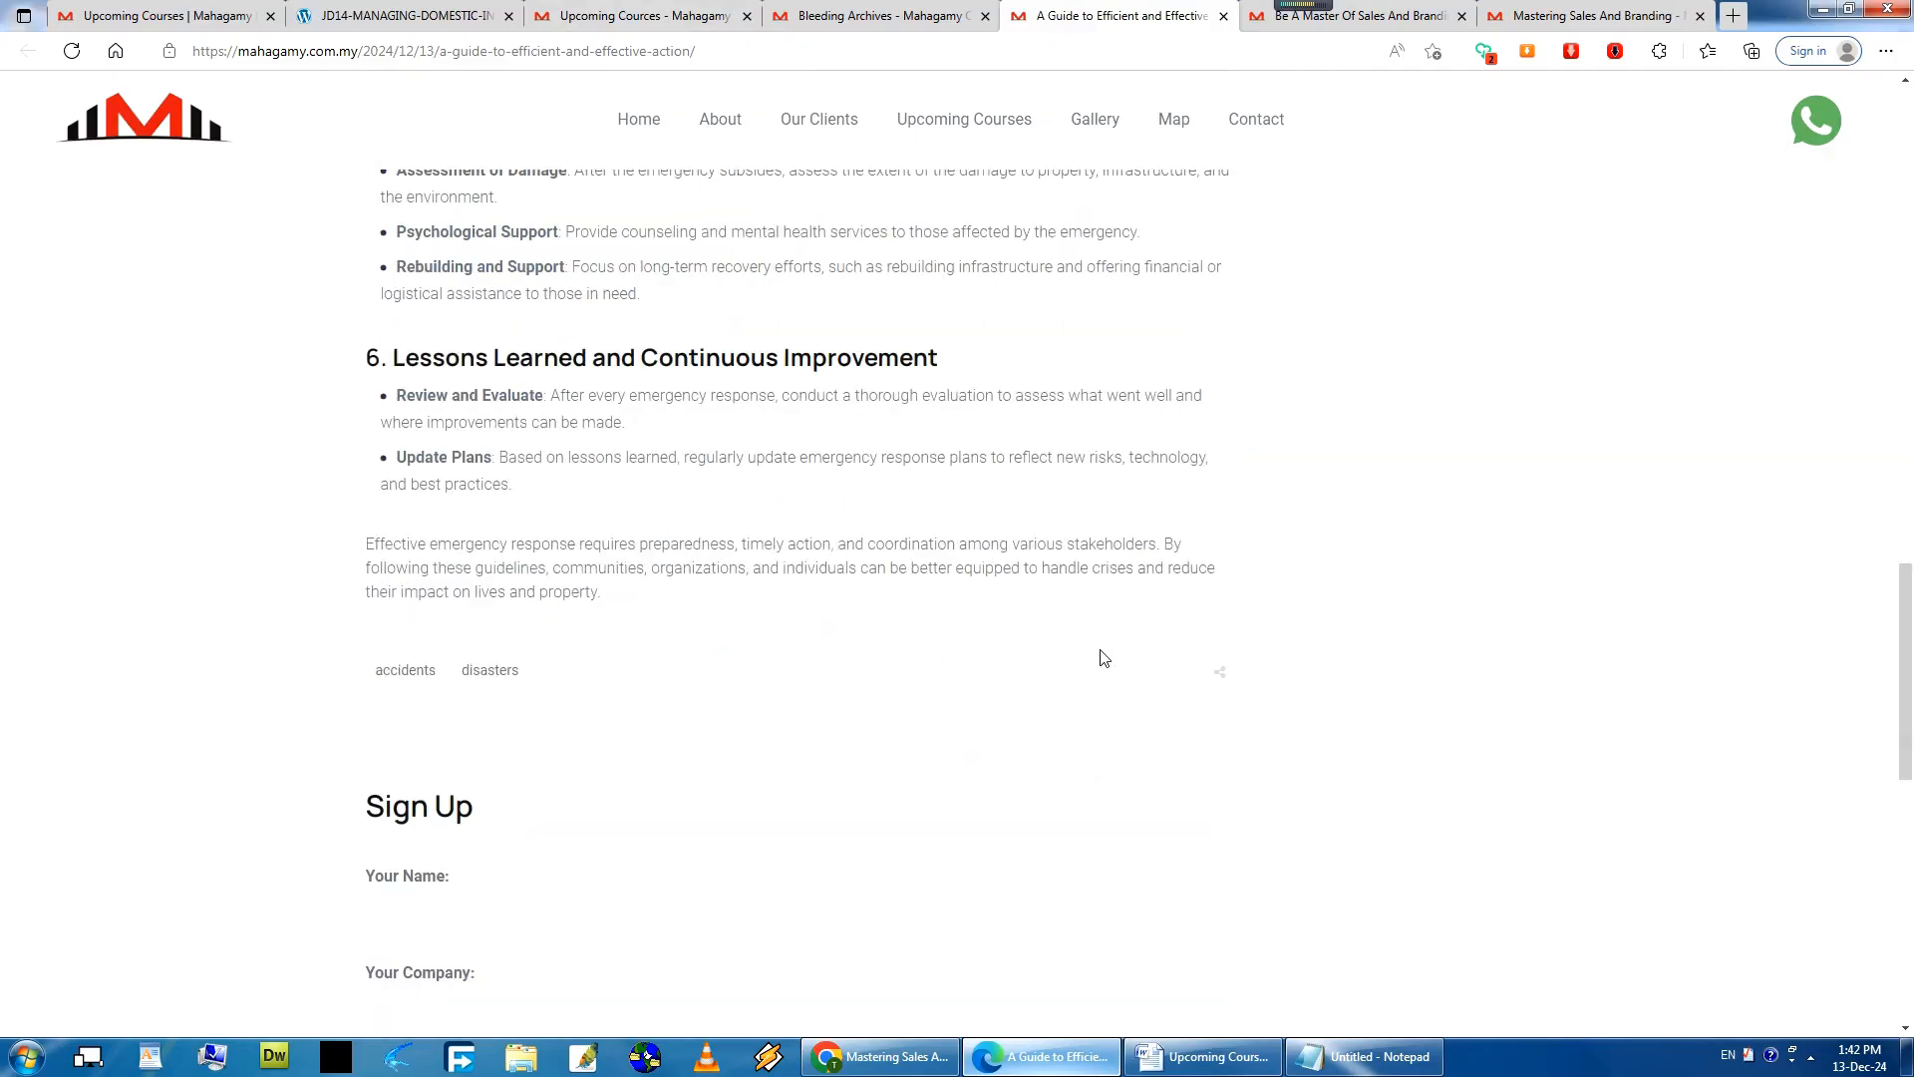
From the Bleeding Archives page, open the WhatsApp chat link of the Essential First Aid course in a new tab.
{"action": "left_click", "coordinate": [957, 16]}
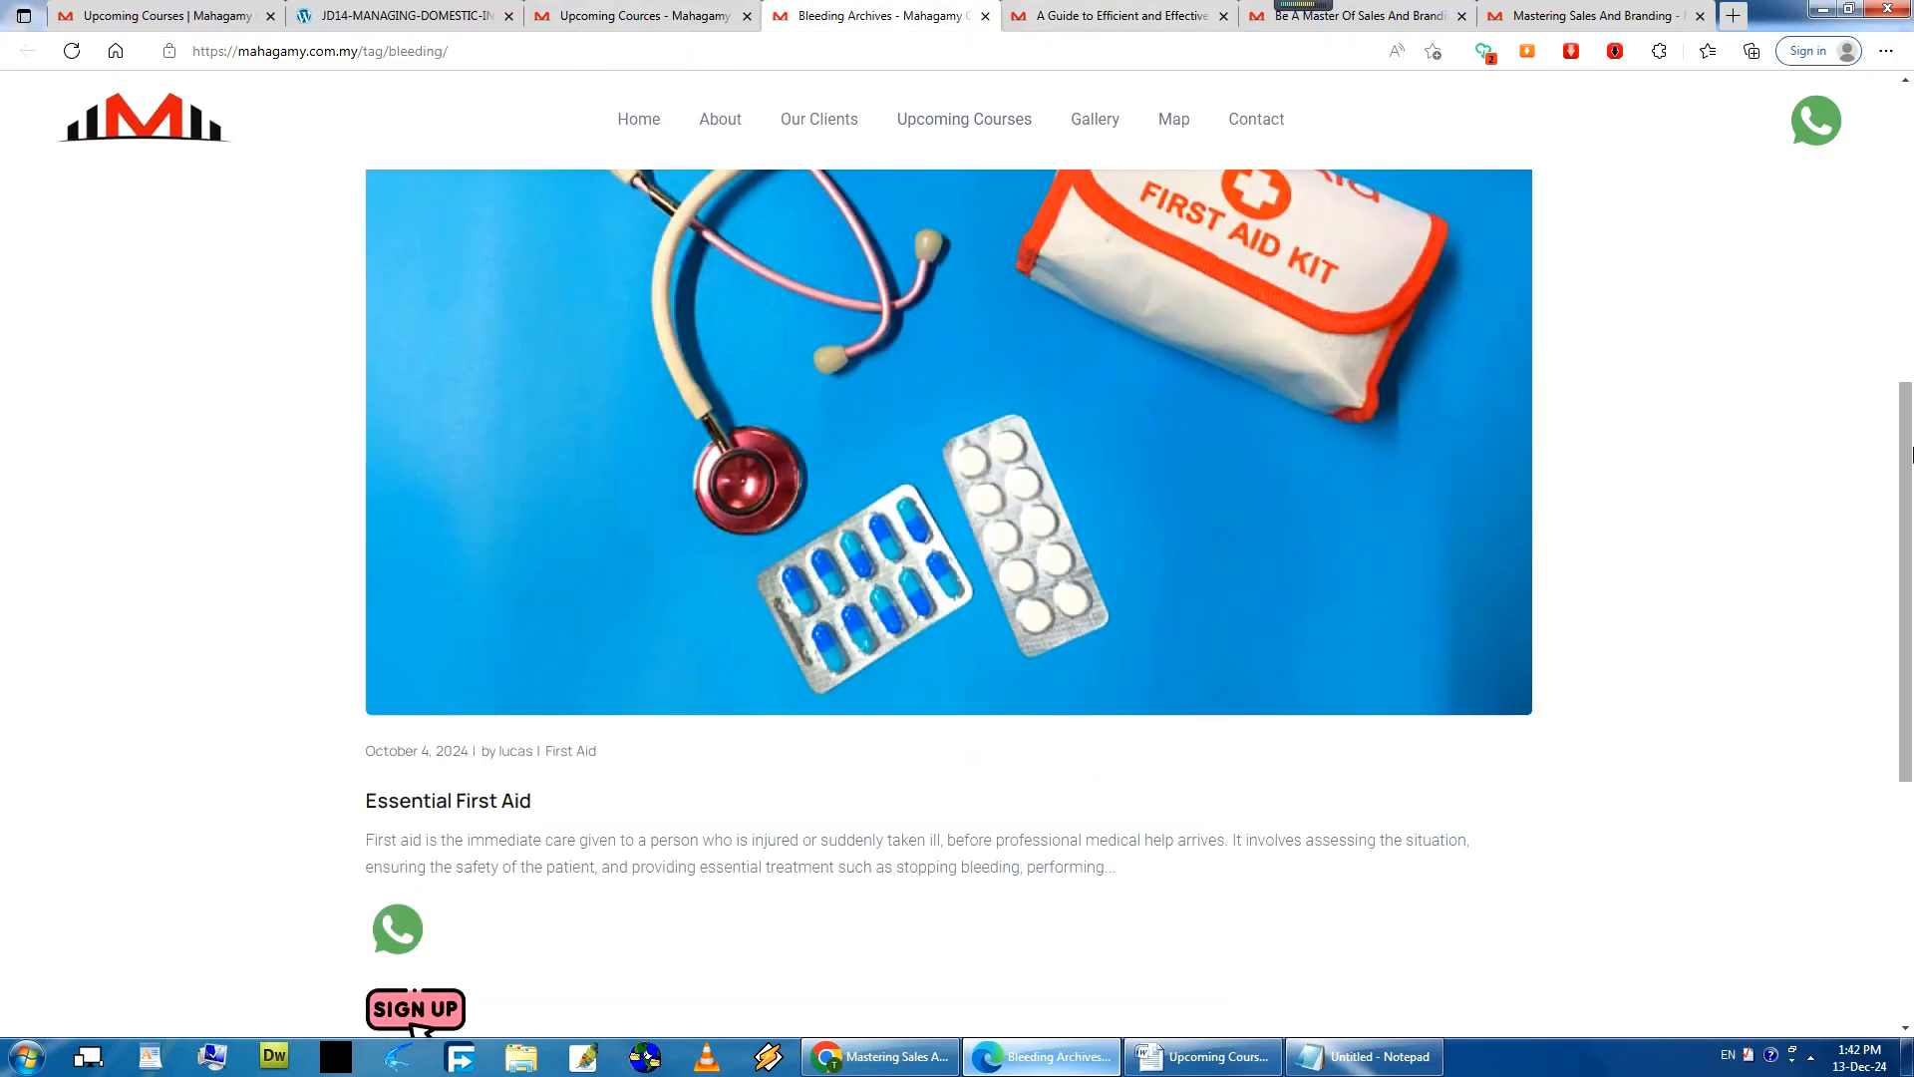
{"action": "scroll", "coordinate": [755, 676], "scroll_direction": "down", "scroll_amount": 3}
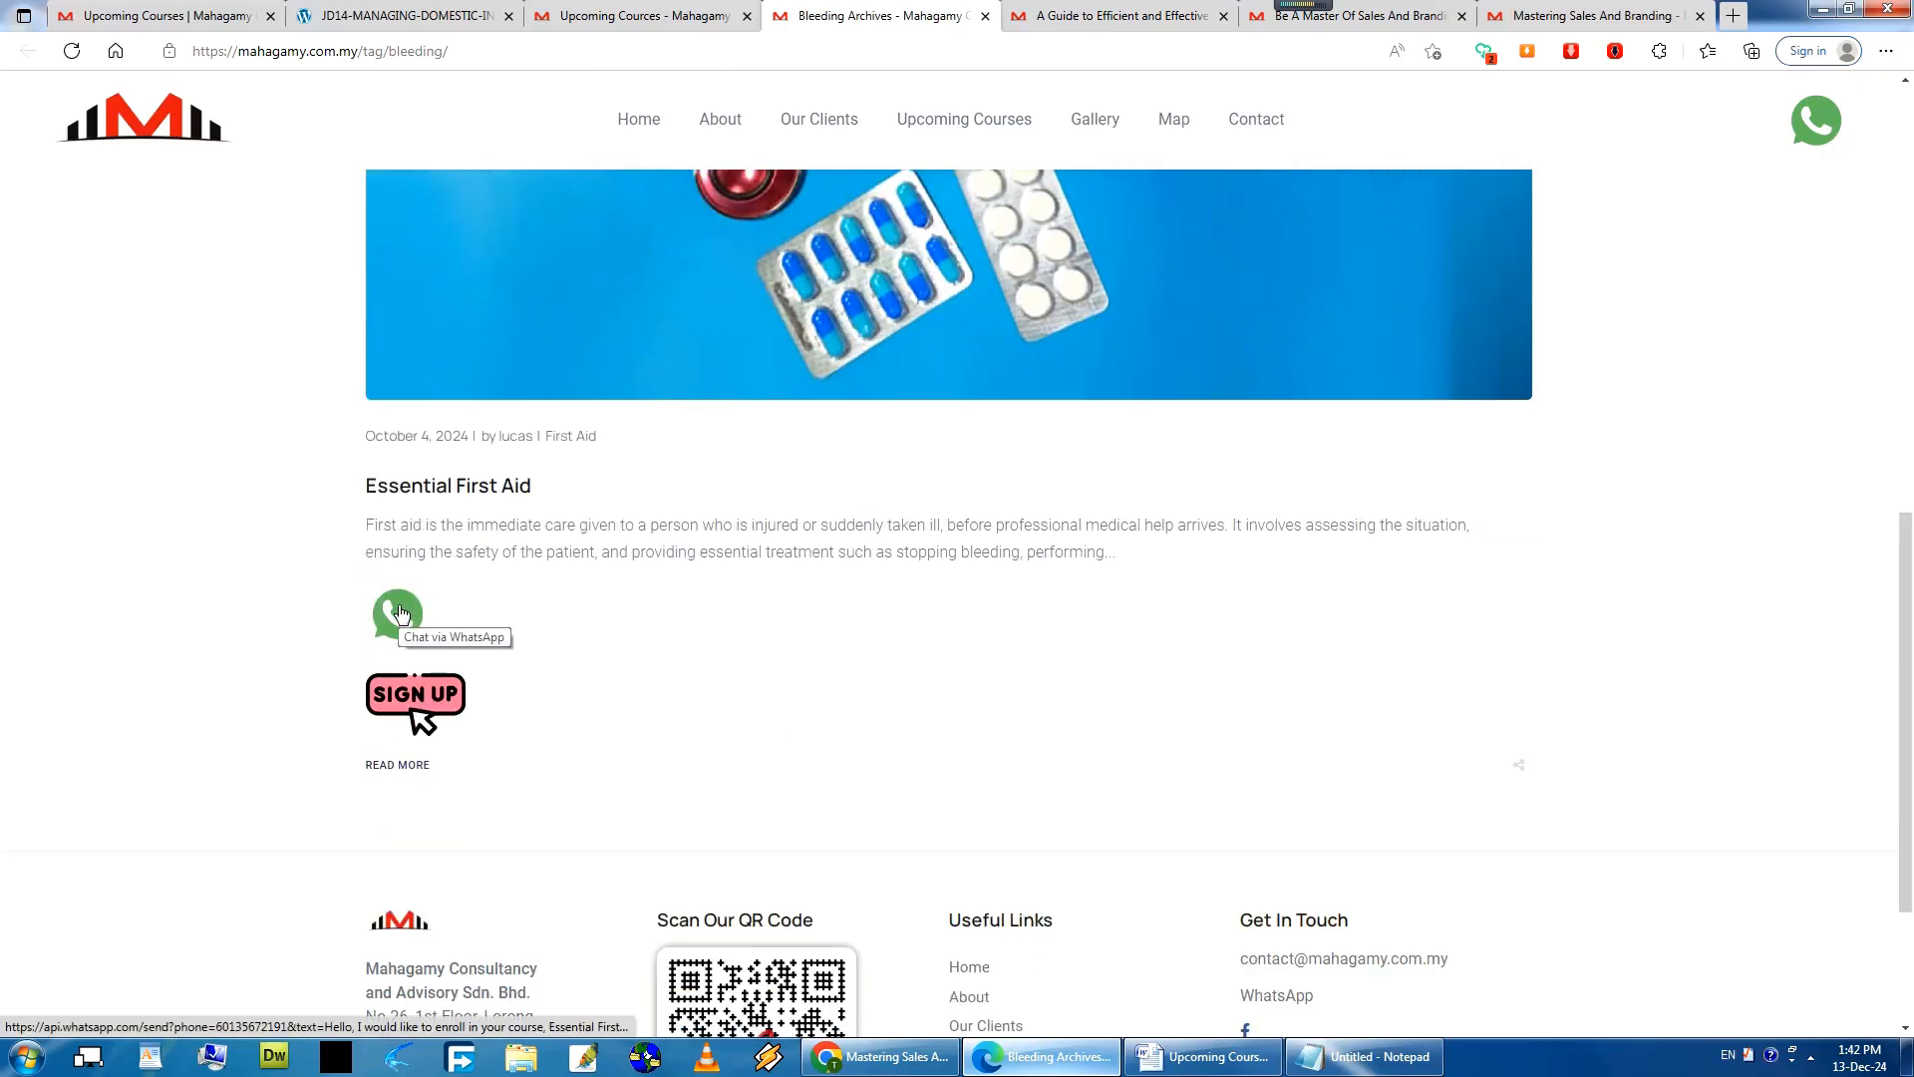
{"action": "right_click", "coordinate": [415, 610]}
{"action": "left_click", "coordinate": [577, 48]}
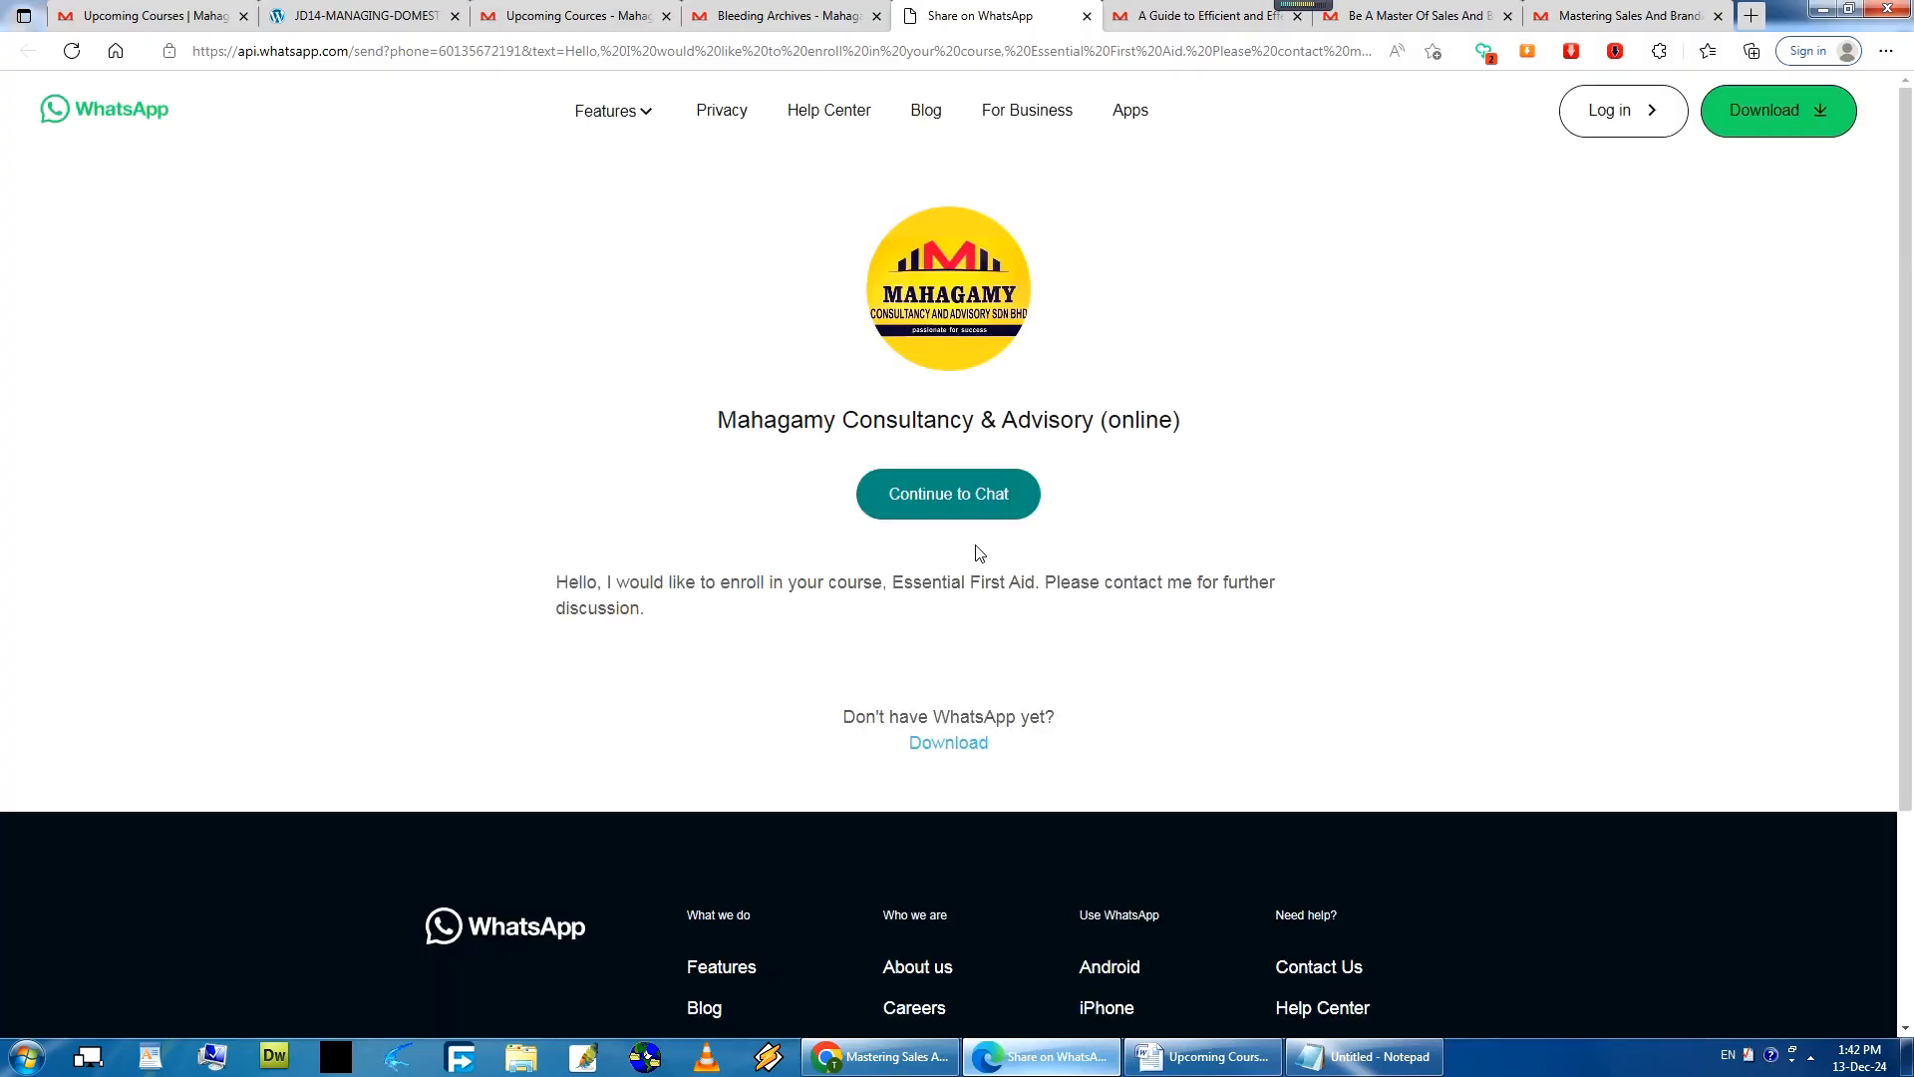
Highlight the preset WhatsApp enrolment message and its course title "Essential First Aid", comparing it with the Upcoming Courses page.
{"action": "double_click", "coordinate": [558, 582]}
{"action": "left_click_drag", "start_coordinate": [558, 582], "coordinate": [660, 613]}
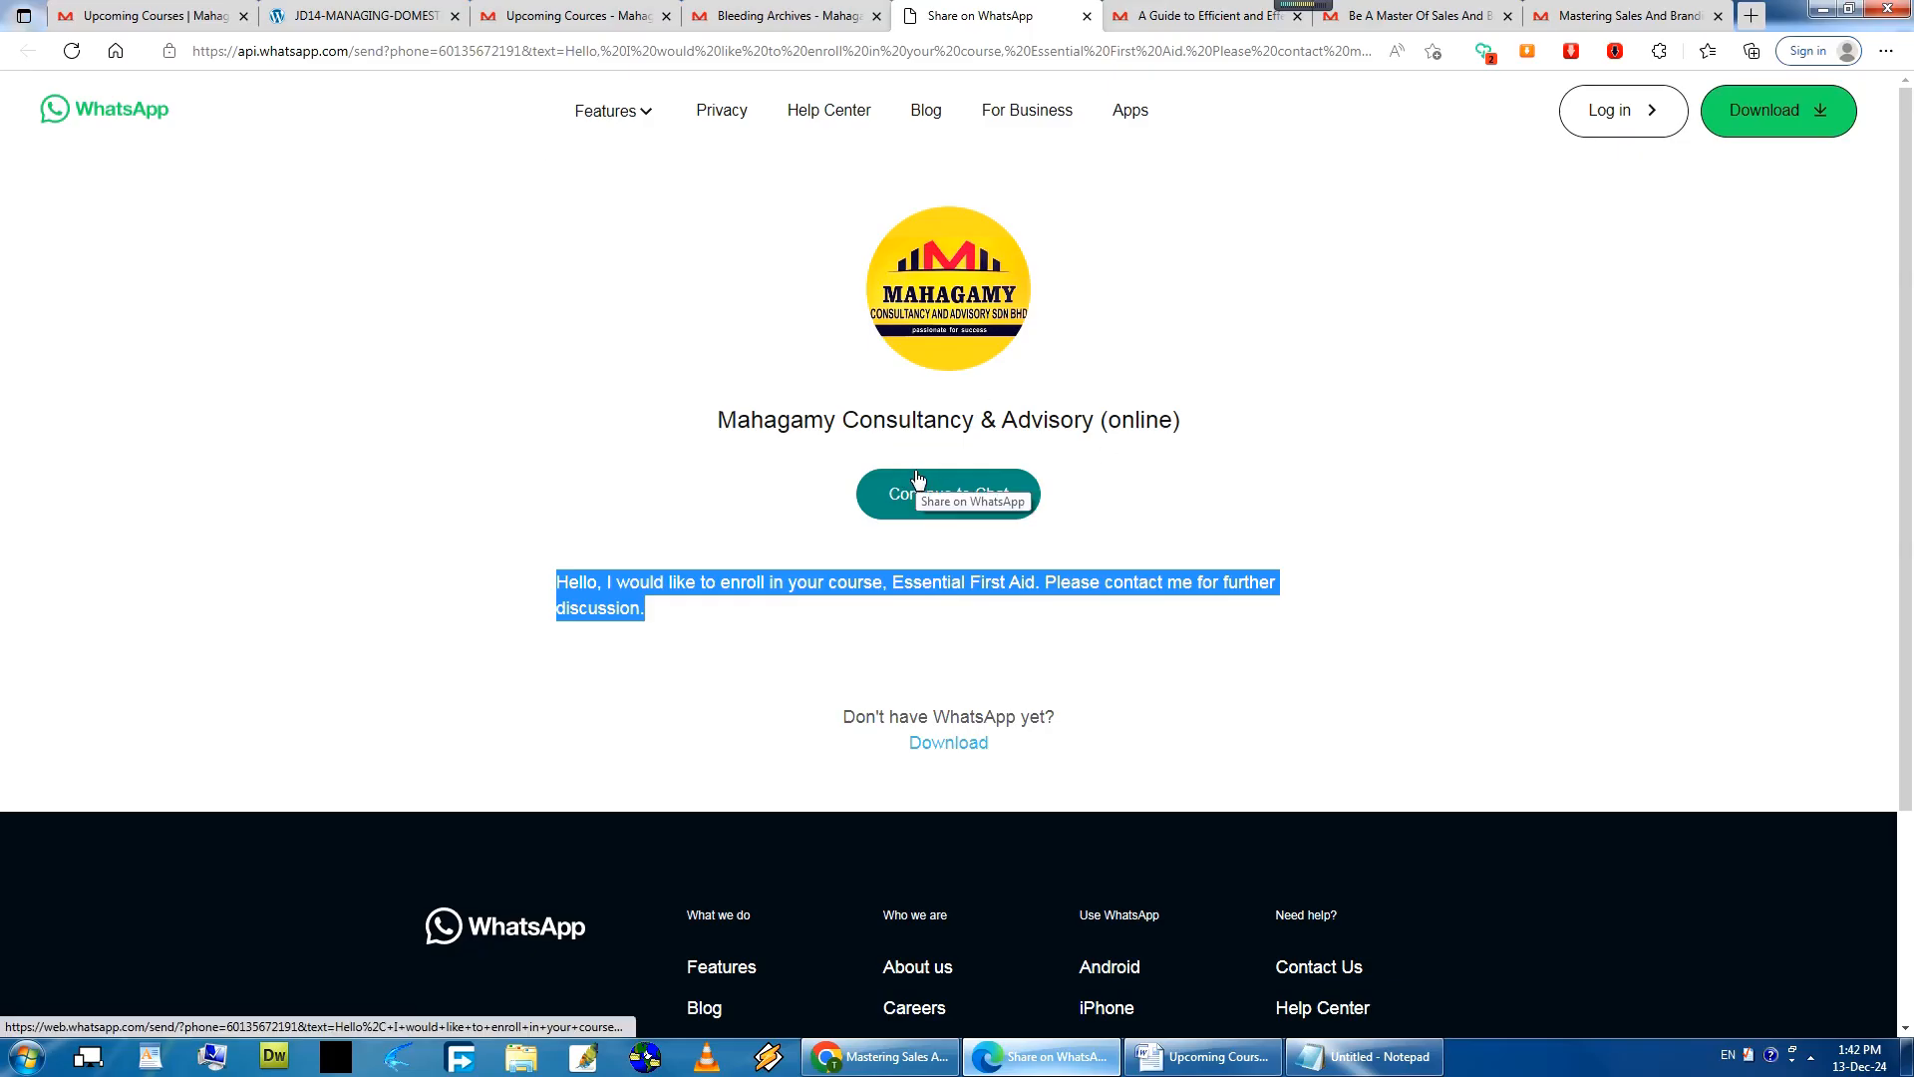
{"action": "left_click", "coordinate": [897, 583]}
{"action": "left_click_drag", "start_coordinate": [891, 585], "coordinate": [1027, 593]}
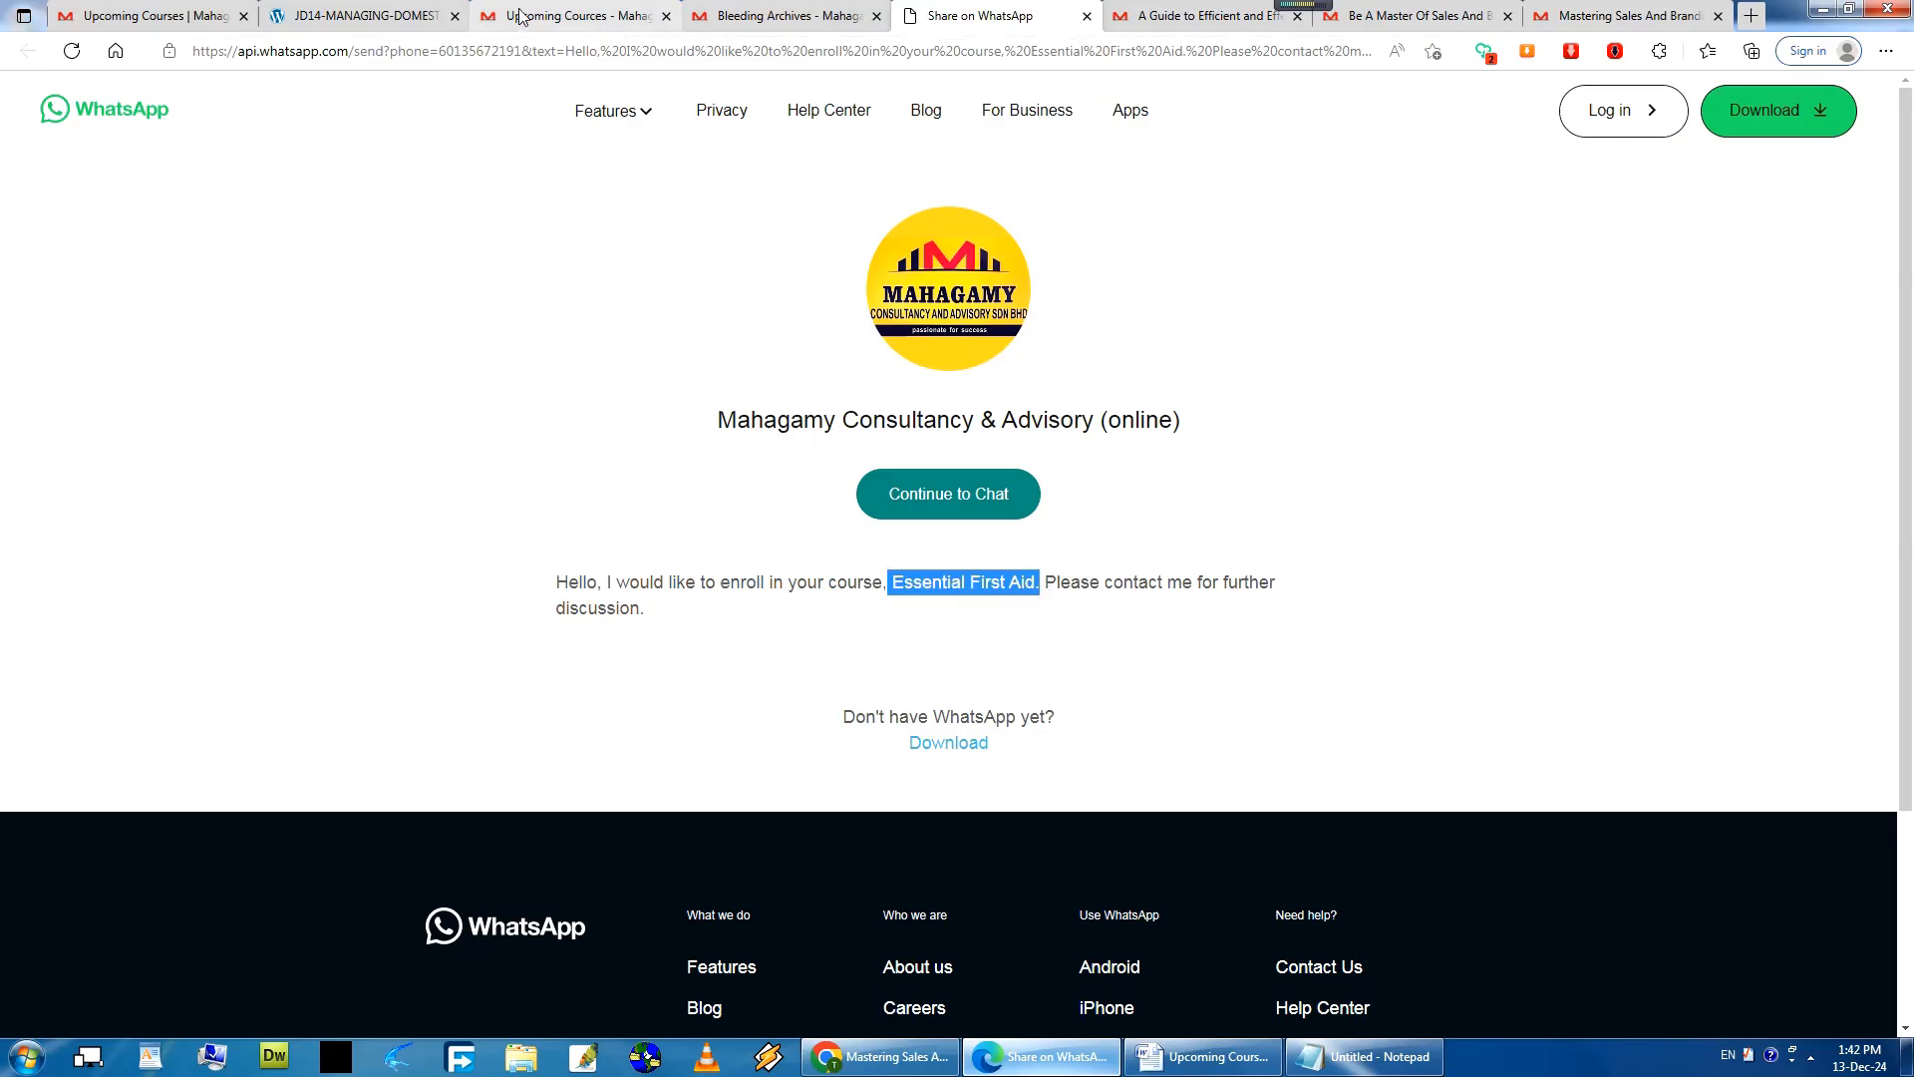
{"action": "left_click", "coordinate": [564, 18]}
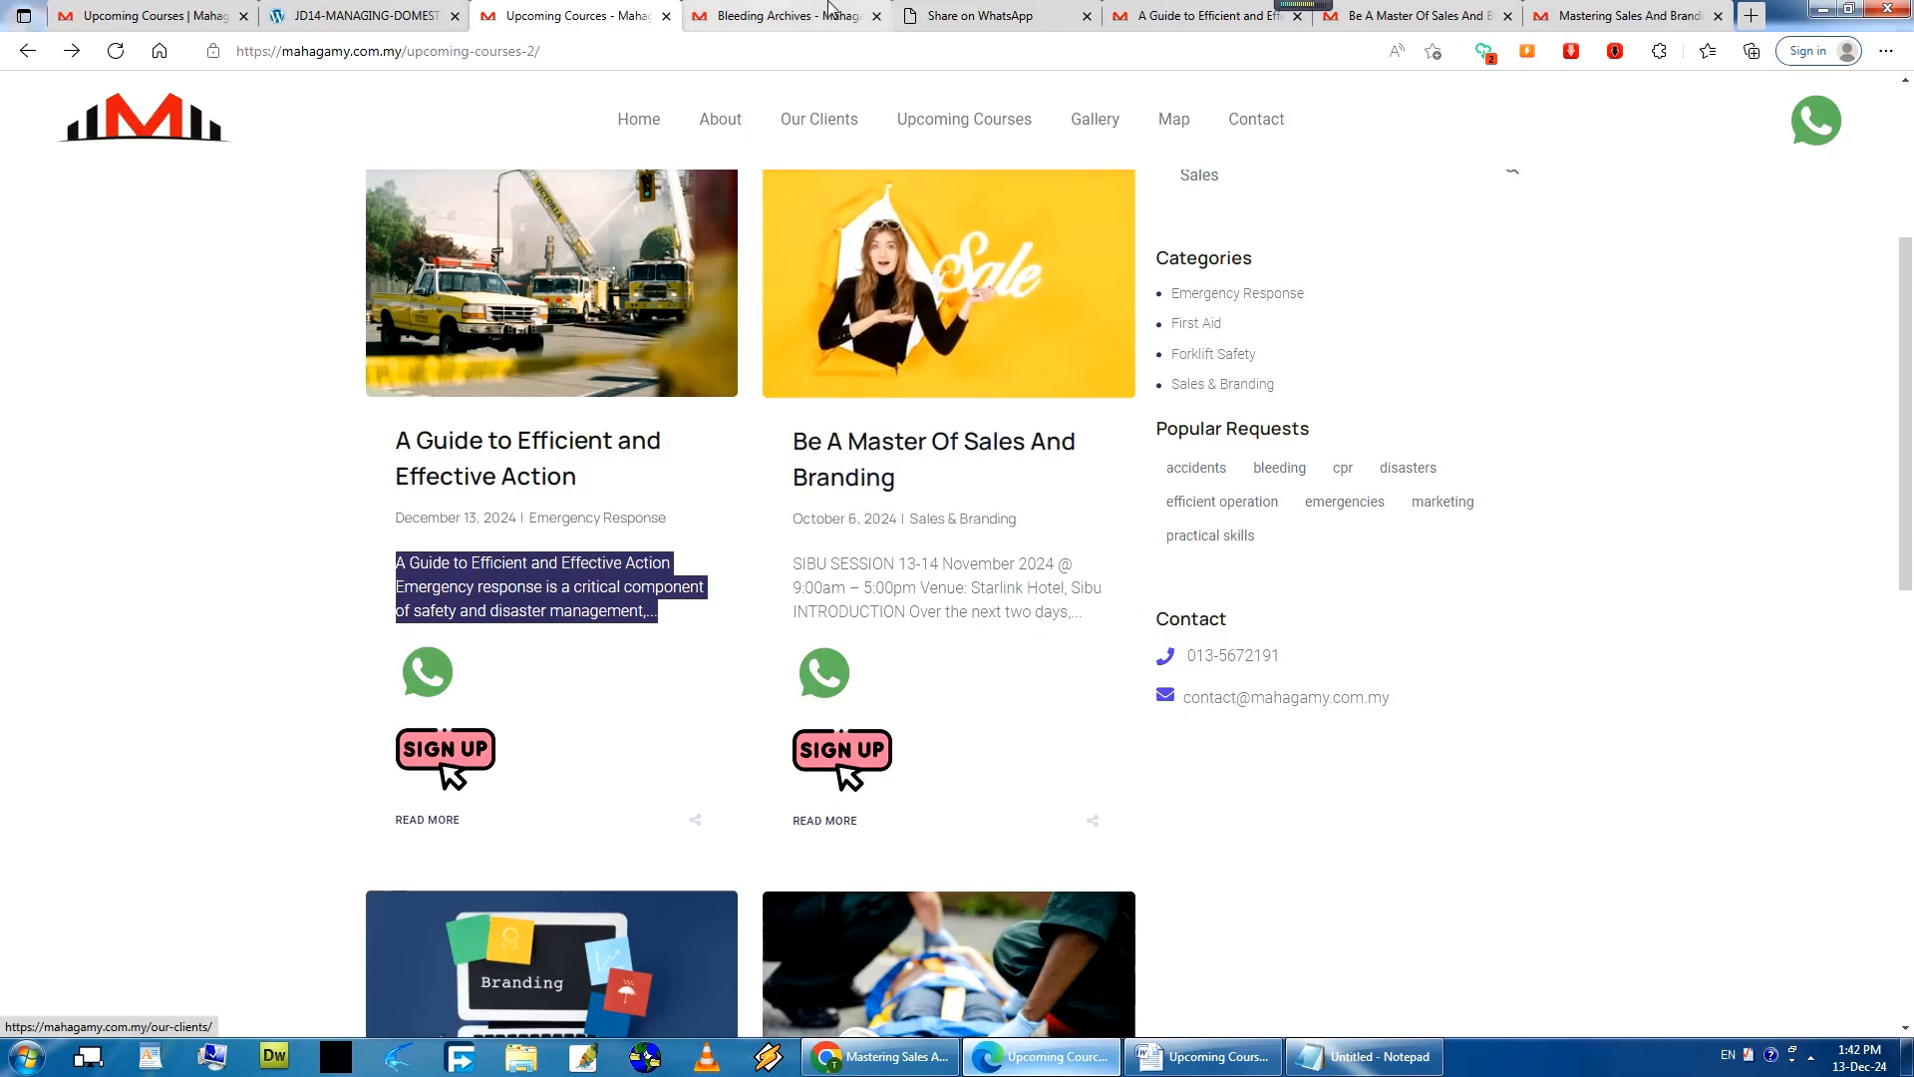
{"action": "left_click", "coordinate": [972, 16]}
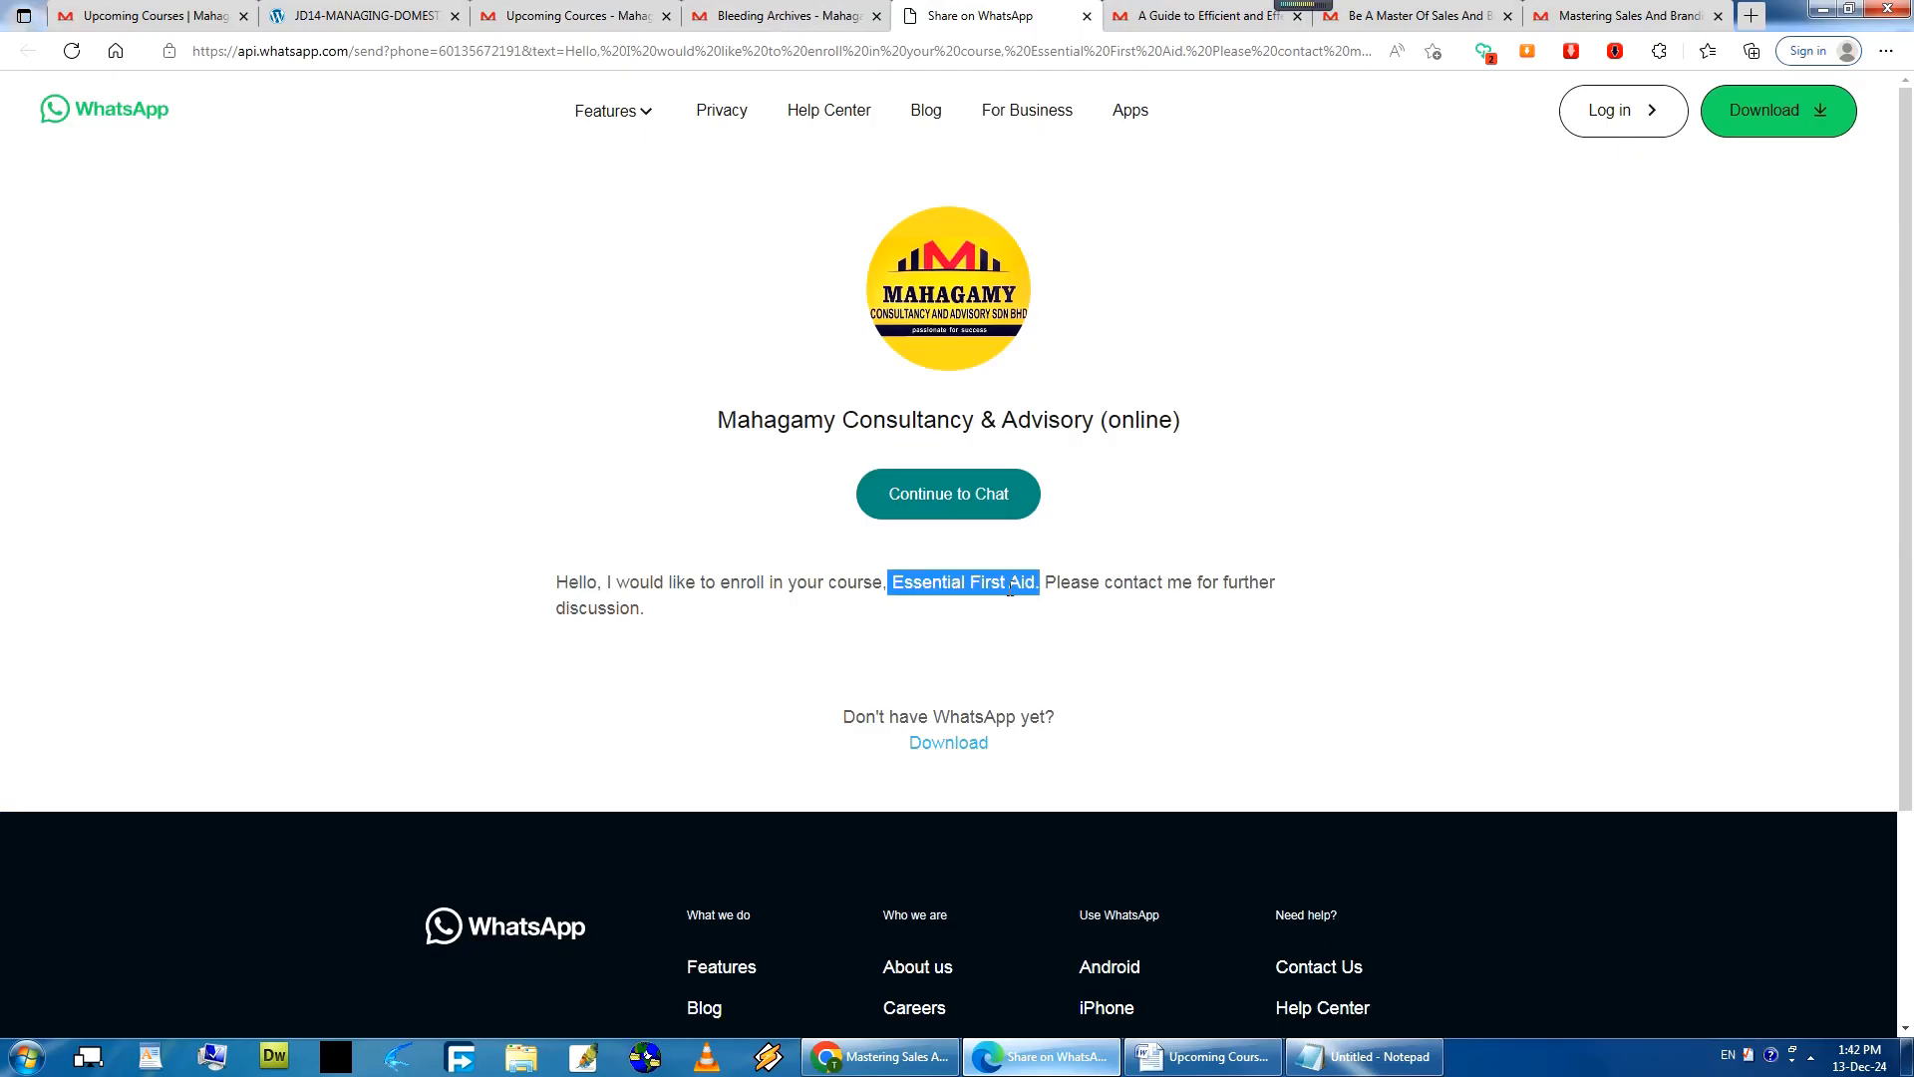
Open the WhatsApp link of the Be A Master Of Sales And Branding course in a new tab and highlight the course title in its message.
{"action": "left_click", "coordinate": [611, 16]}
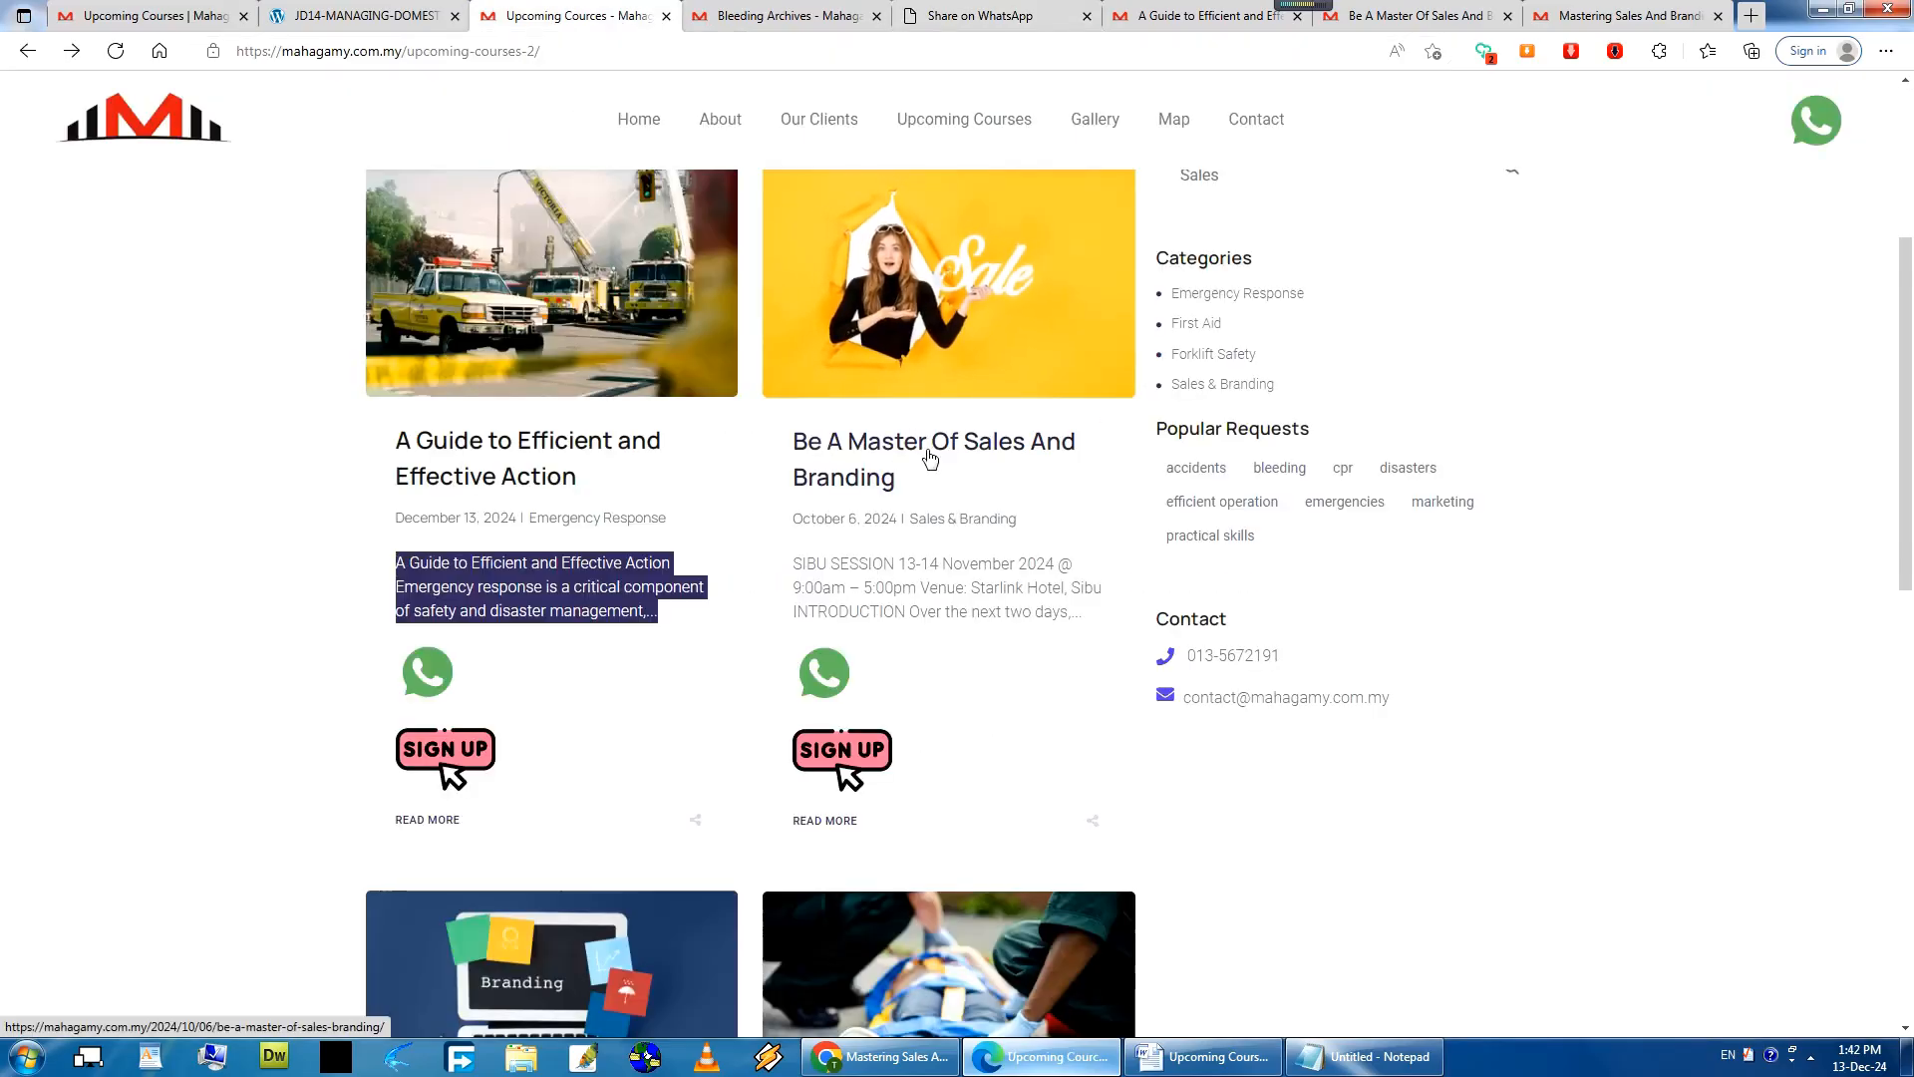
{"action": "right_click", "coordinate": [836, 682]}
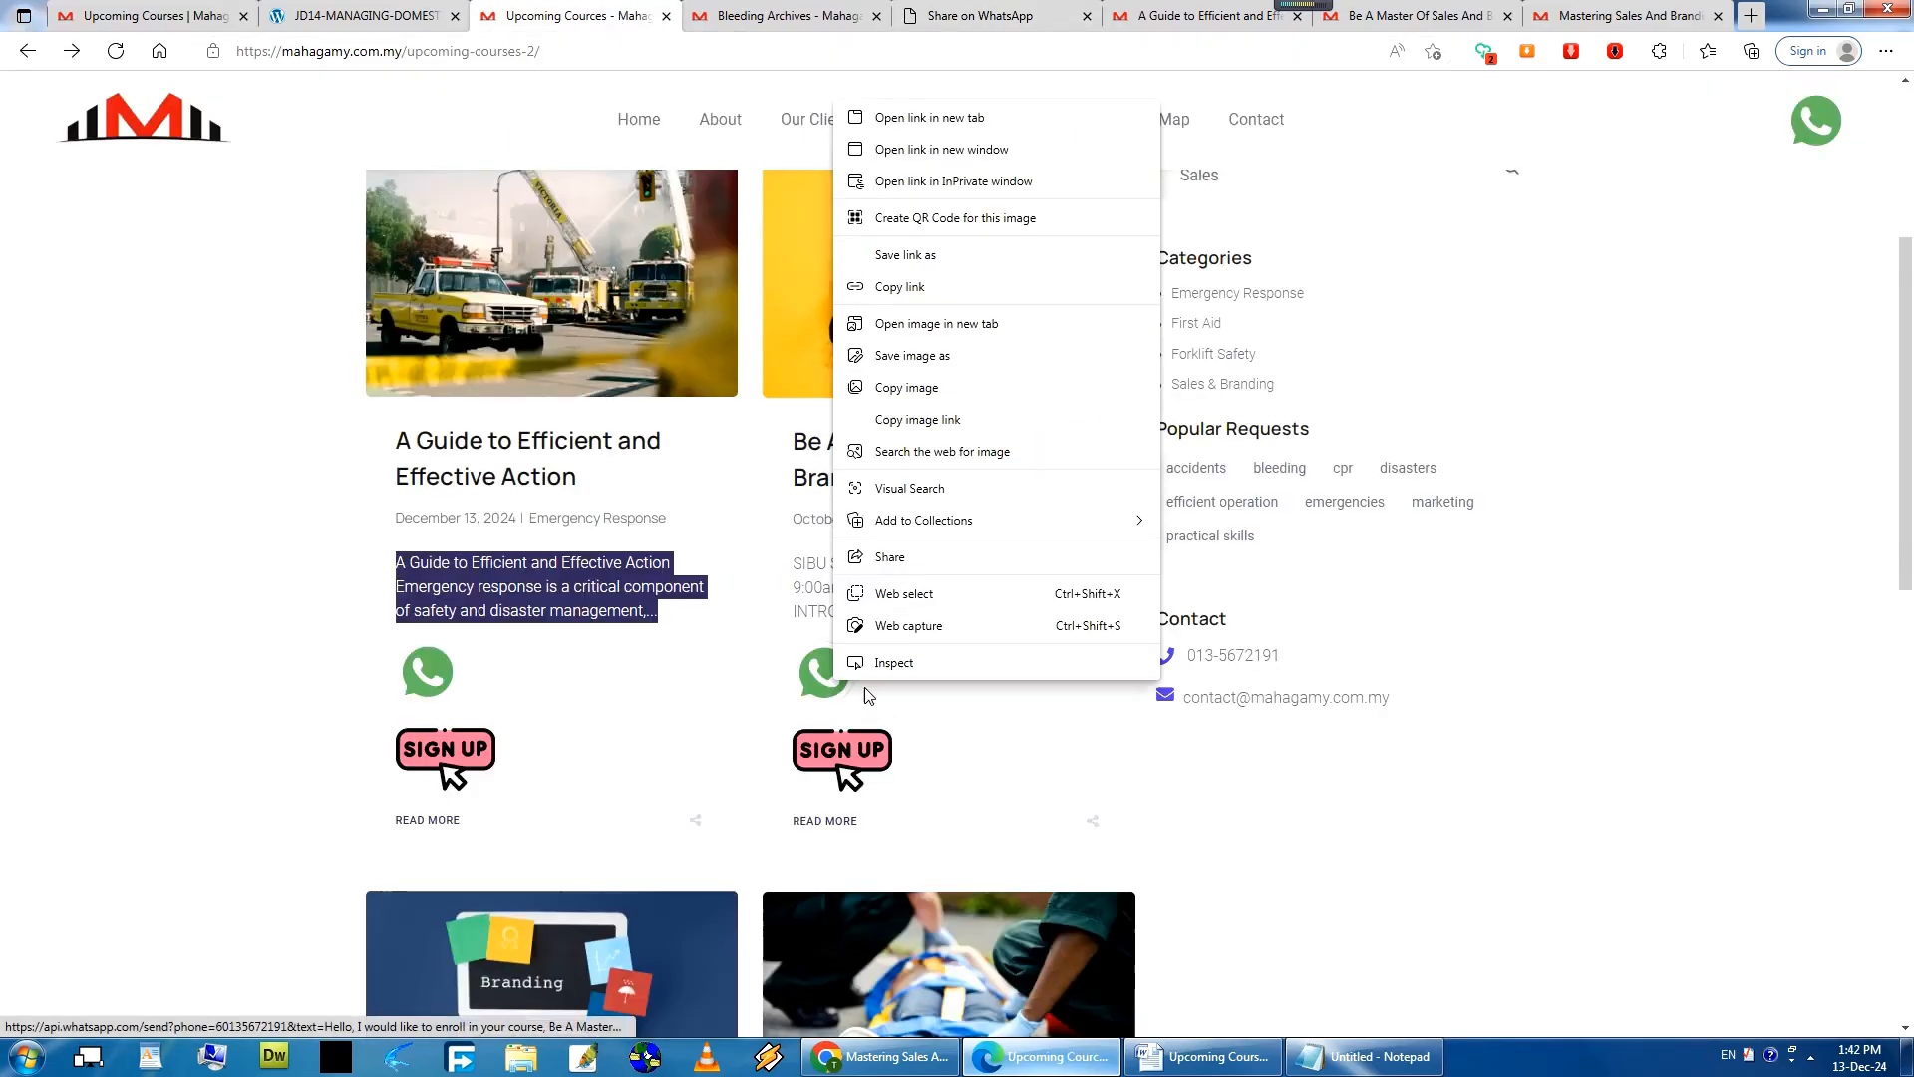
{"action": "left_click", "coordinate": [932, 117]}
{"action": "left_click", "coordinate": [688, 16]}
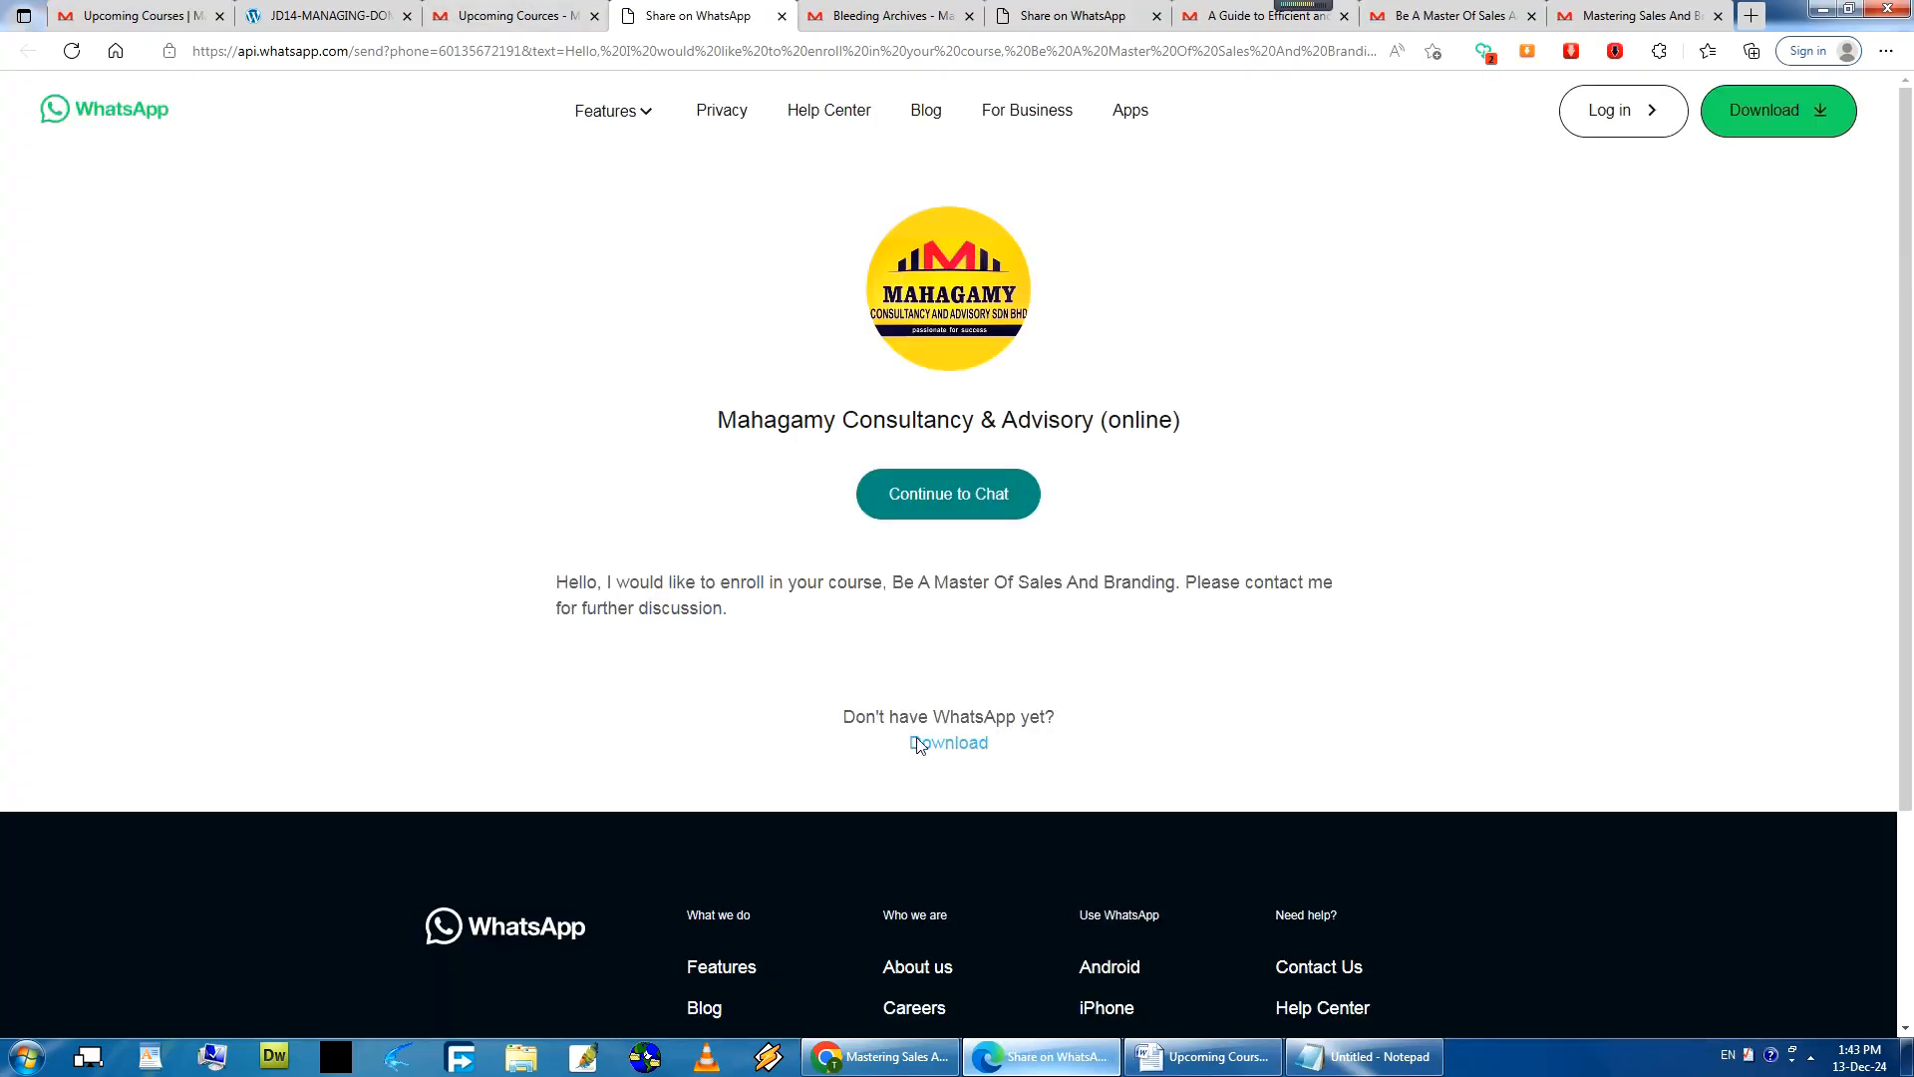
{"action": "left_click_drag", "start_coordinate": [894, 579], "coordinate": [1175, 585]}
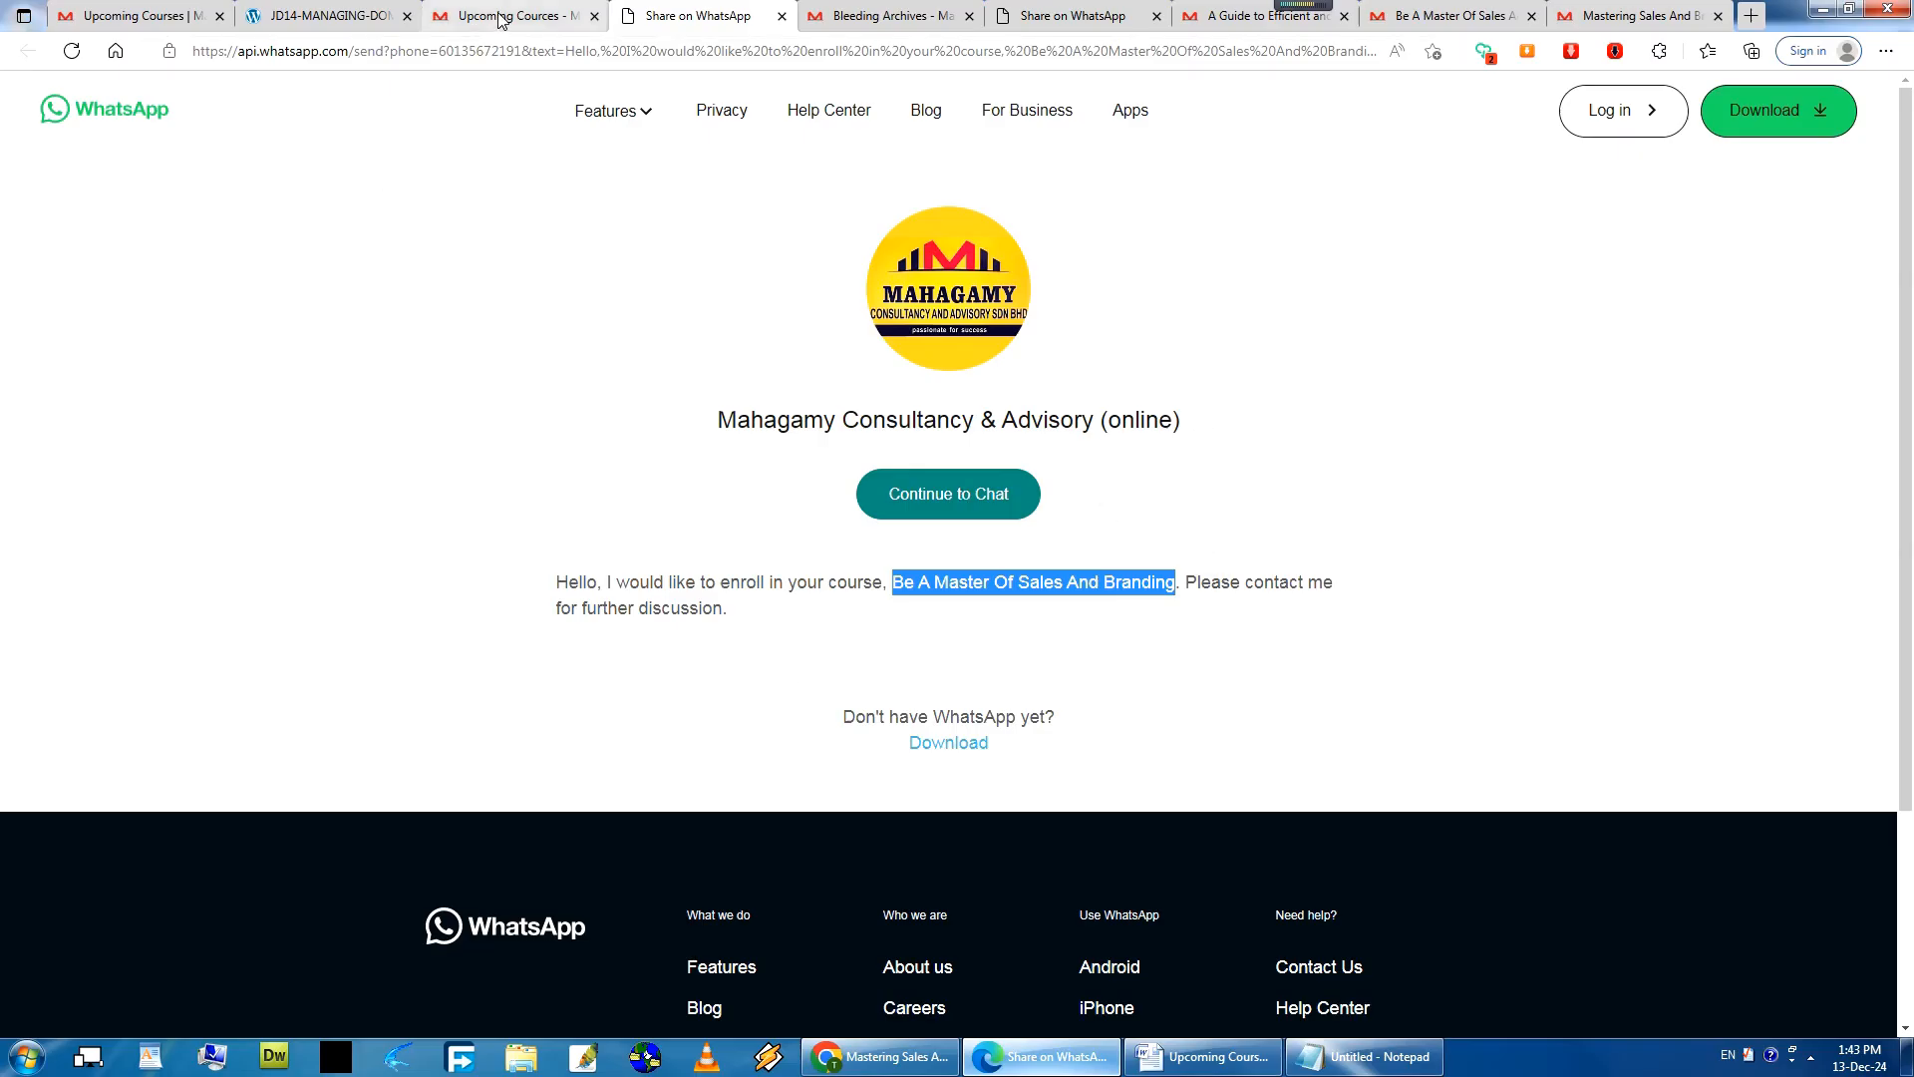
Switch to the Word document and highlight the "Submitted Entries" item up to "dynamic loading".
{"action": "left_click", "coordinate": [1093, 1059]}
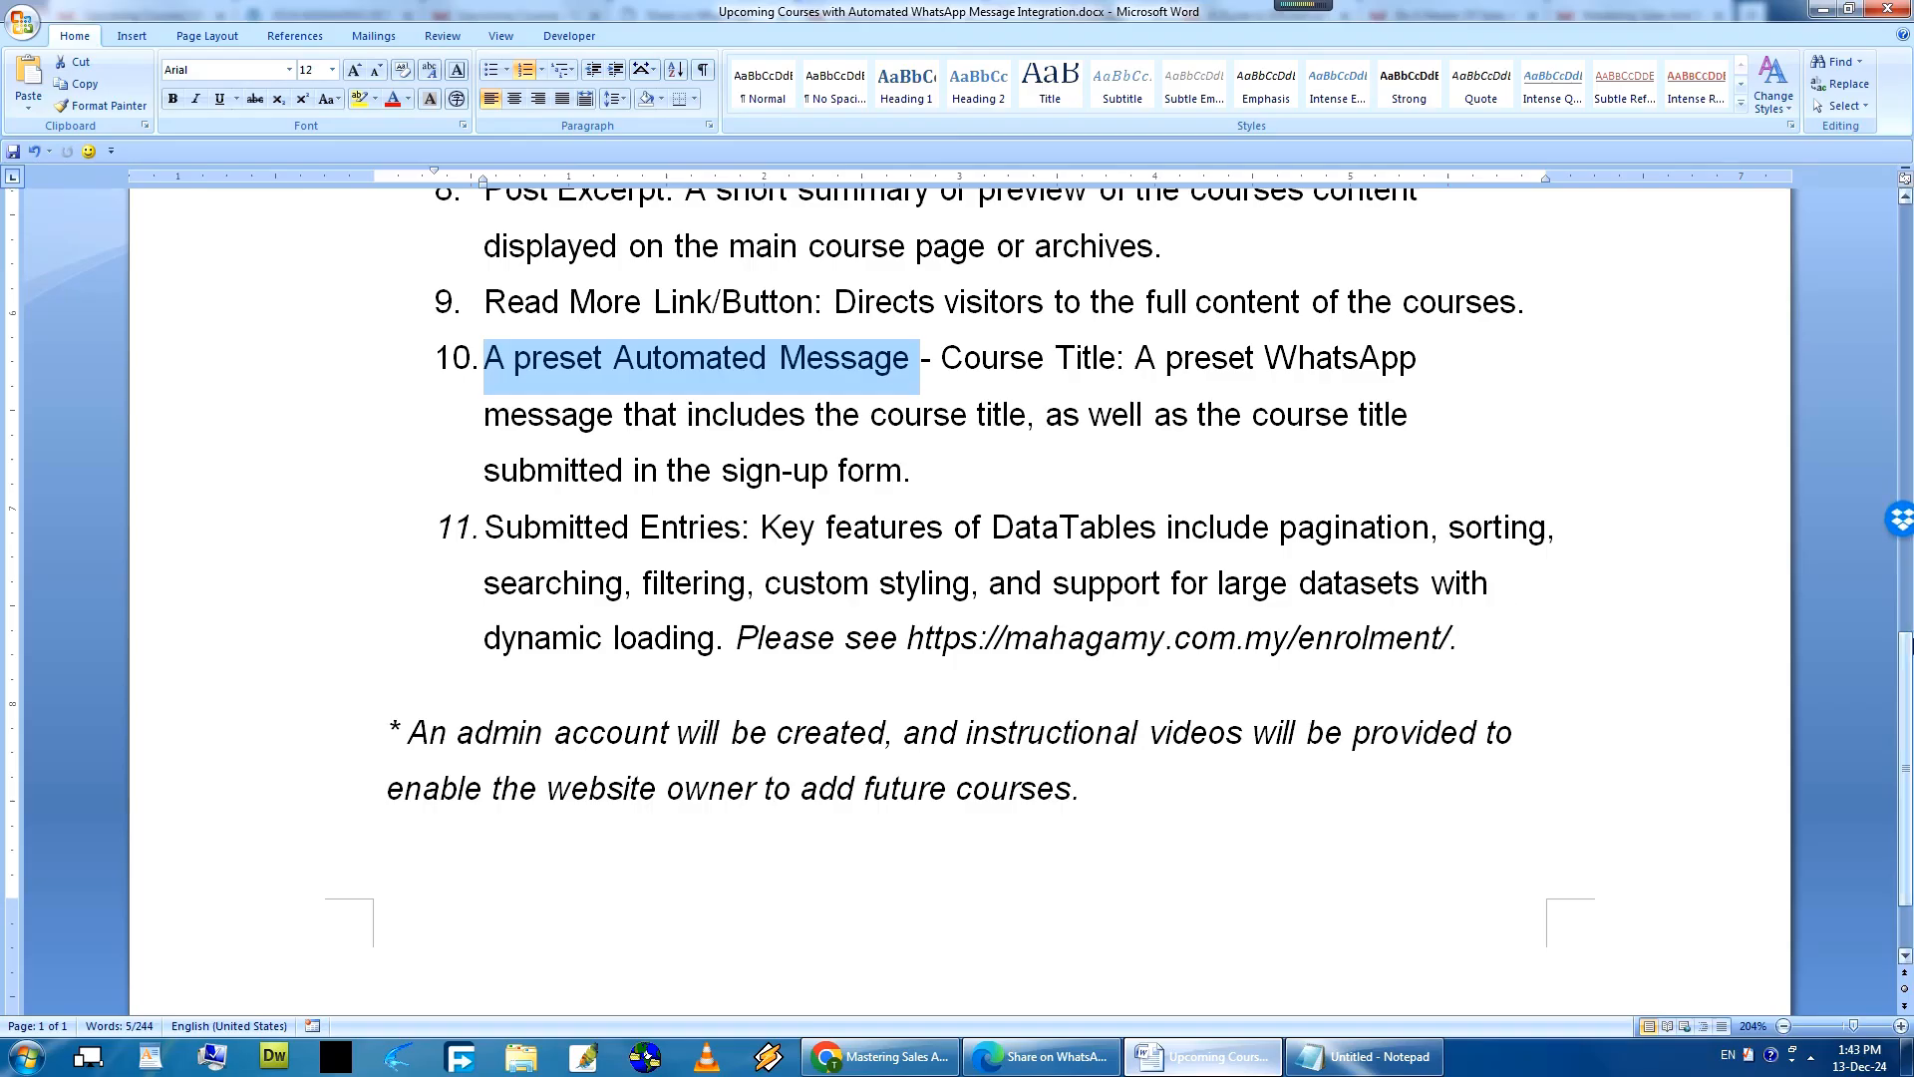
{"action": "scroll", "coordinate": [591, 458], "scroll_direction": "down", "scroll_amount": 1}
{"action": "left_click_drag", "start_coordinate": [490, 440], "coordinate": [716, 566]}
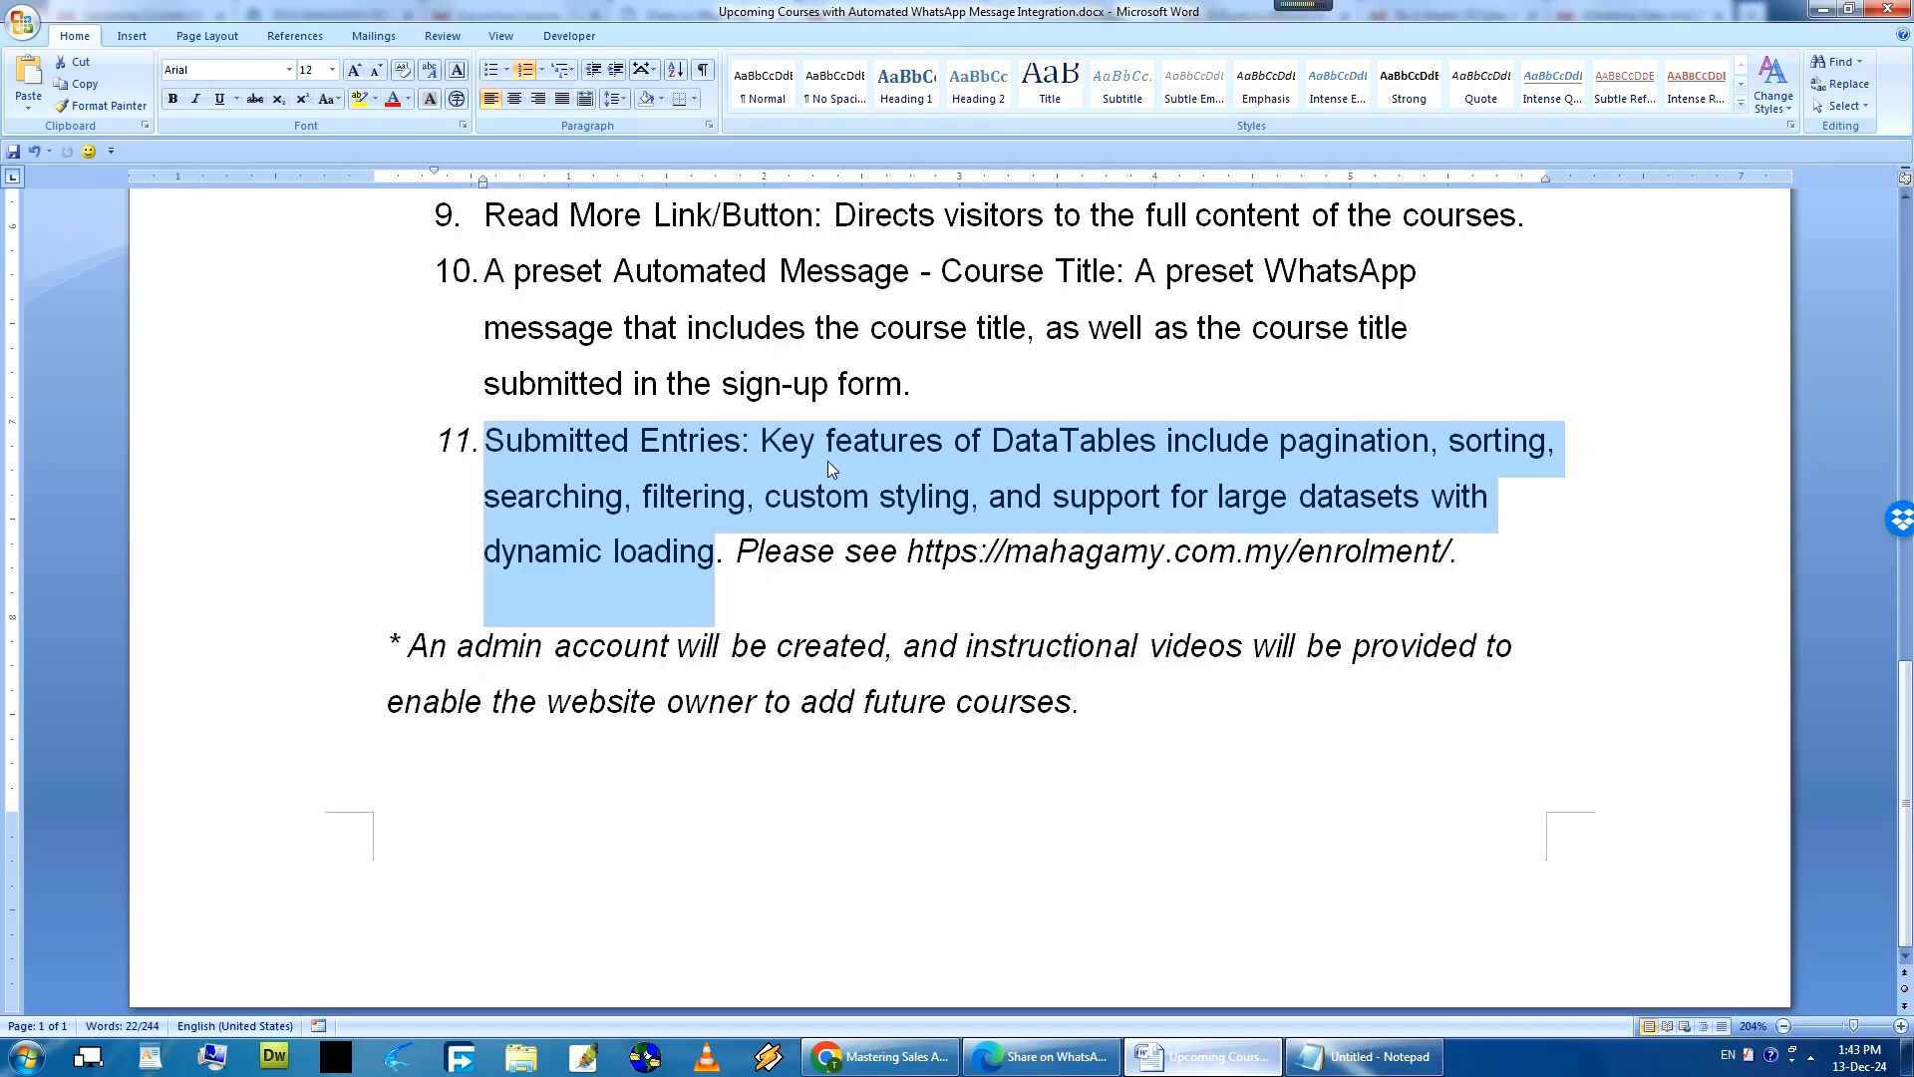
Highlight "submitted in the sign-up form." in item 10, and the entire "Submitted Entries" item including the enrolment page address.
{"action": "left_click", "coordinate": [677, 389]}
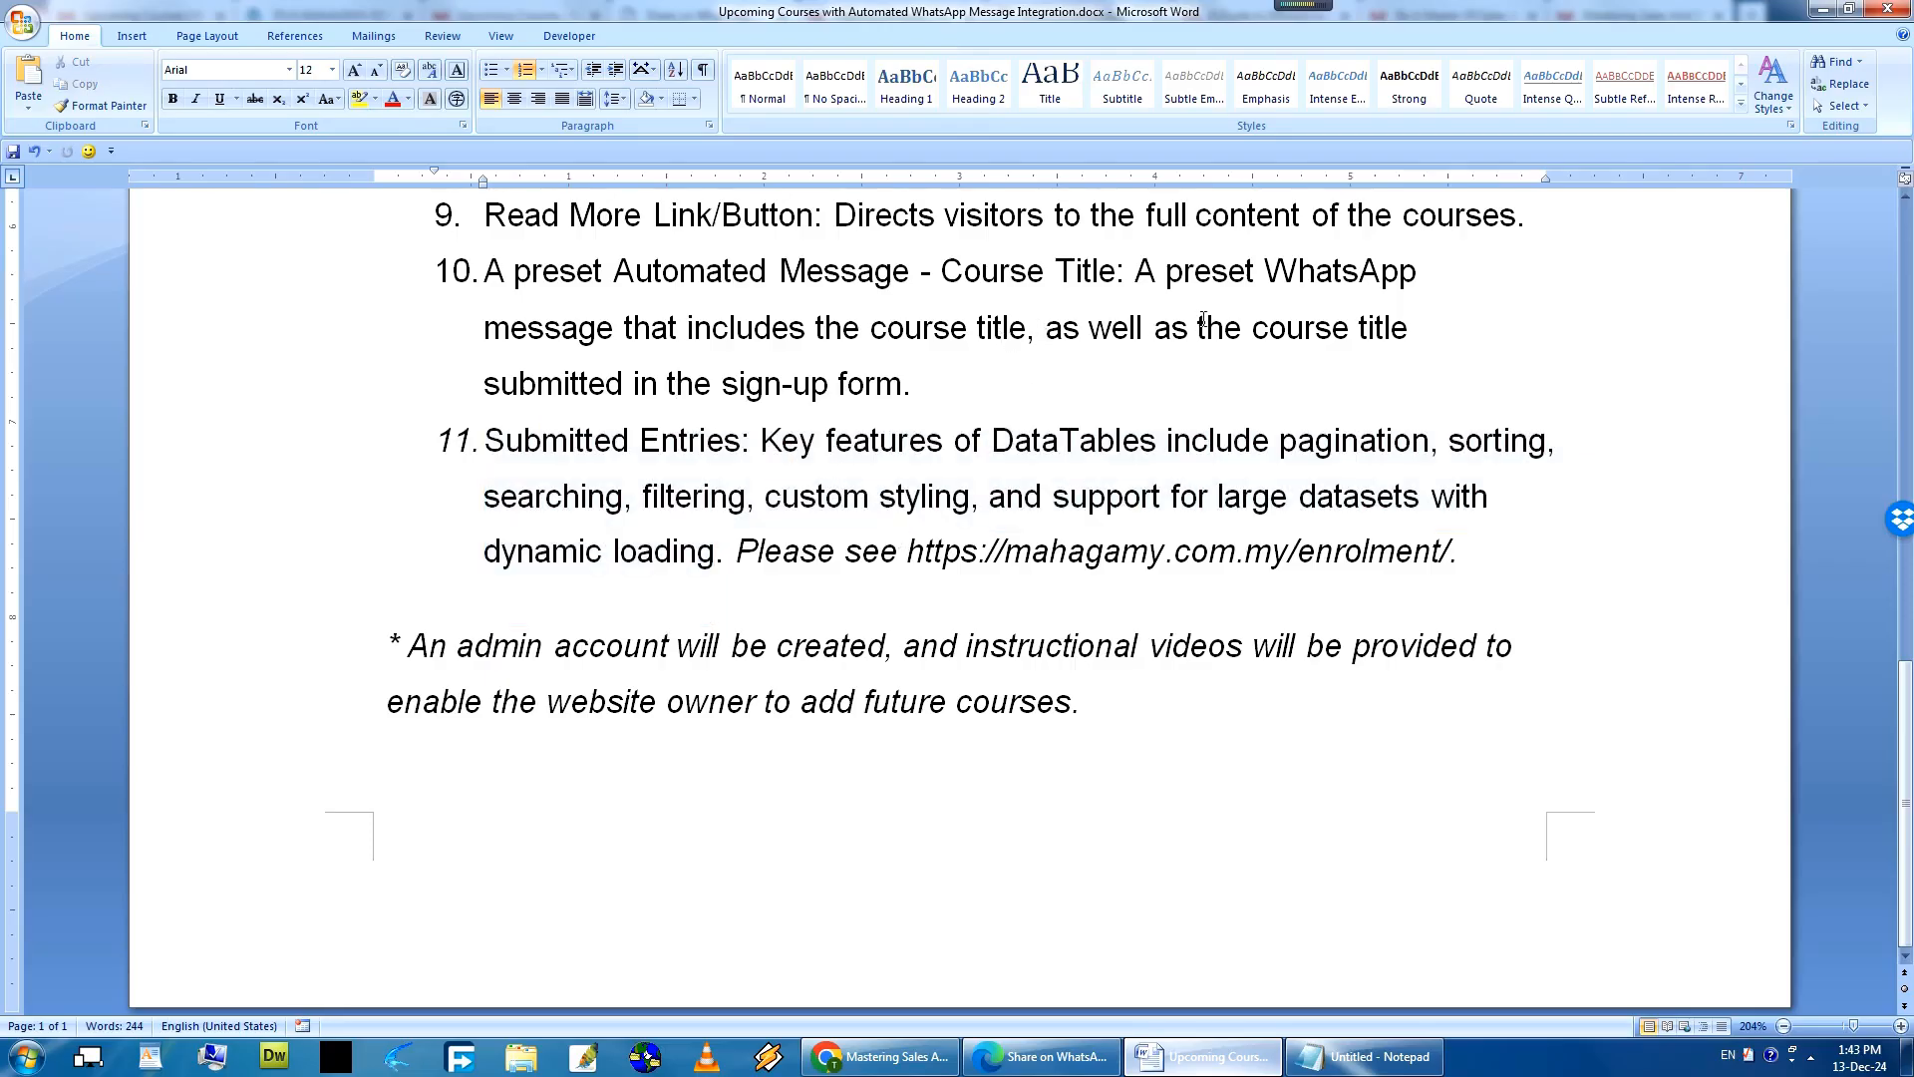
{"action": "left_click_drag", "start_coordinate": [486, 391], "coordinate": [838, 398]}
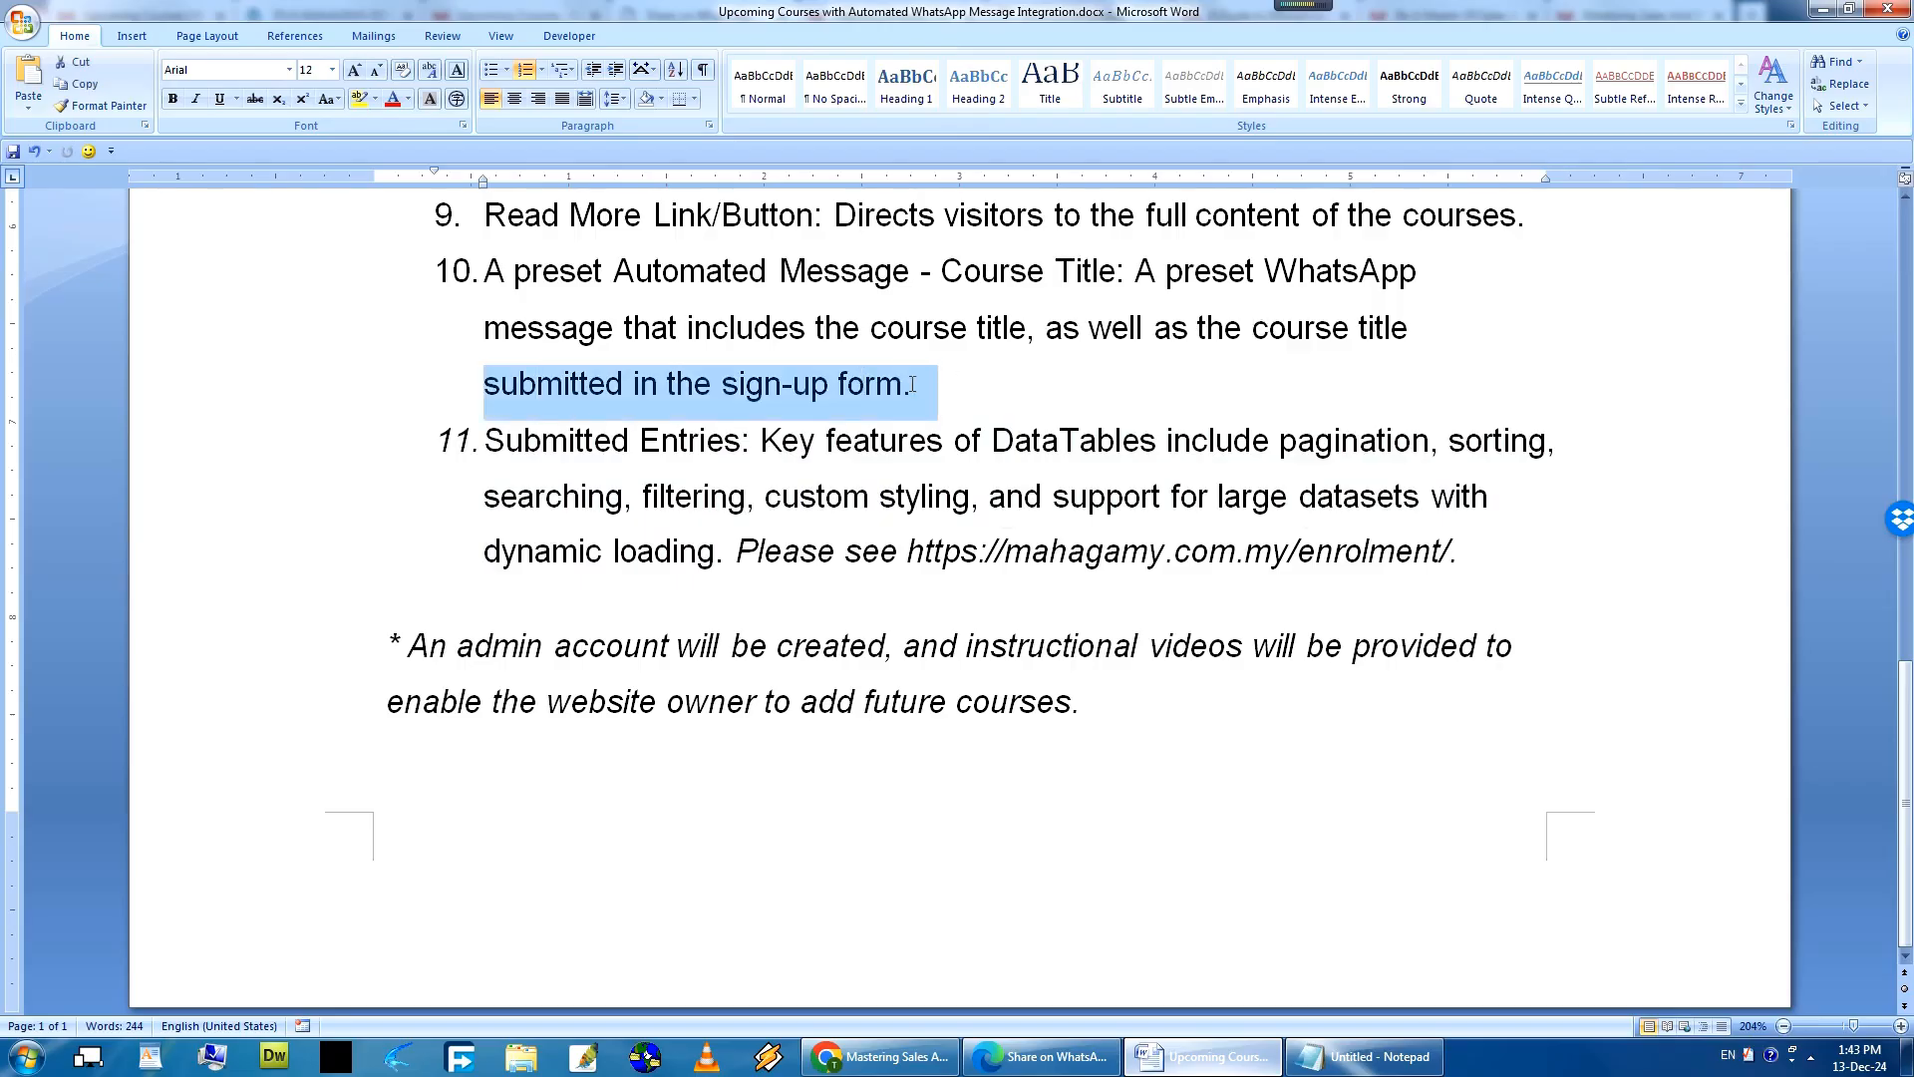
{"action": "left_click", "coordinate": [554, 387]}
{"action": "left_click_drag", "start_coordinate": [482, 385], "coordinate": [919, 395]}
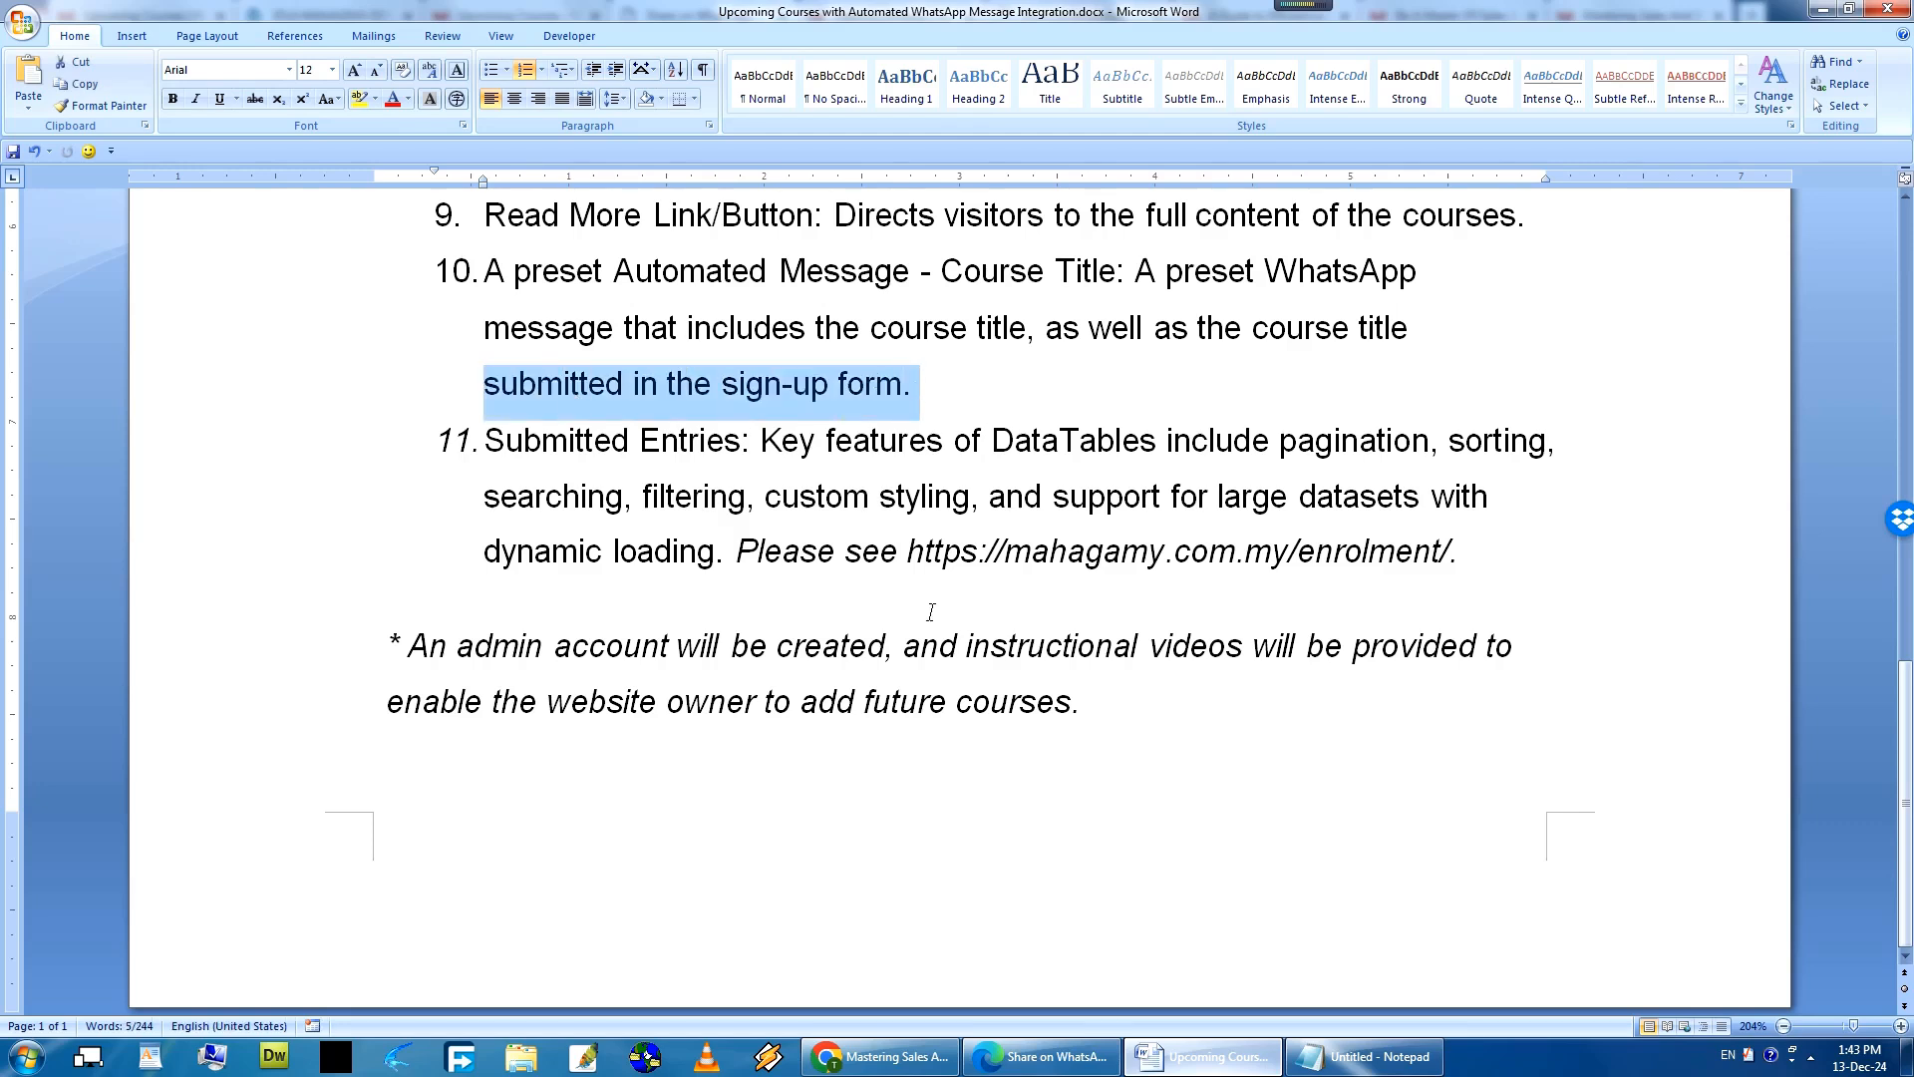
{"action": "left_click_drag", "start_coordinate": [485, 439], "coordinate": [1471, 568]}
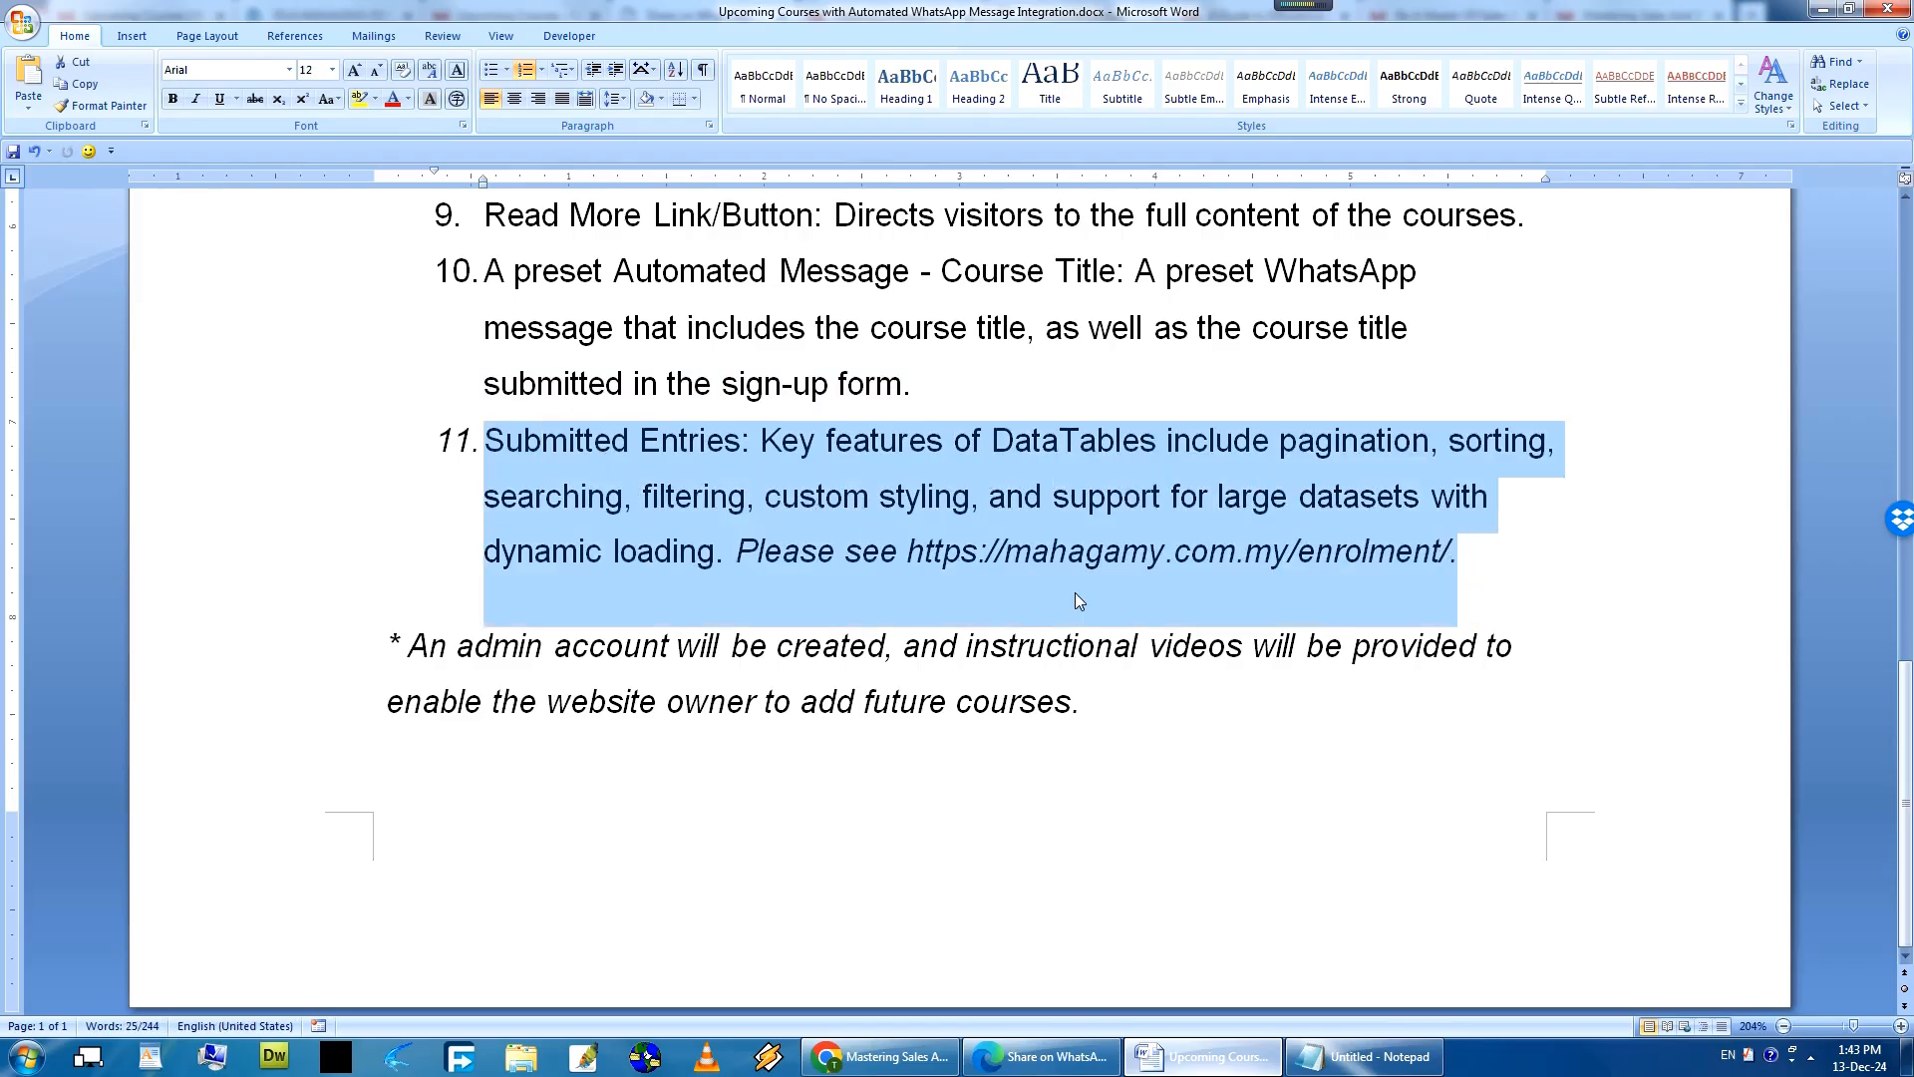
Switch to the Be A Master Of Sales And Branding page in Edge and view its Sign Up form.
{"action": "left_click", "coordinate": [865, 1060]}
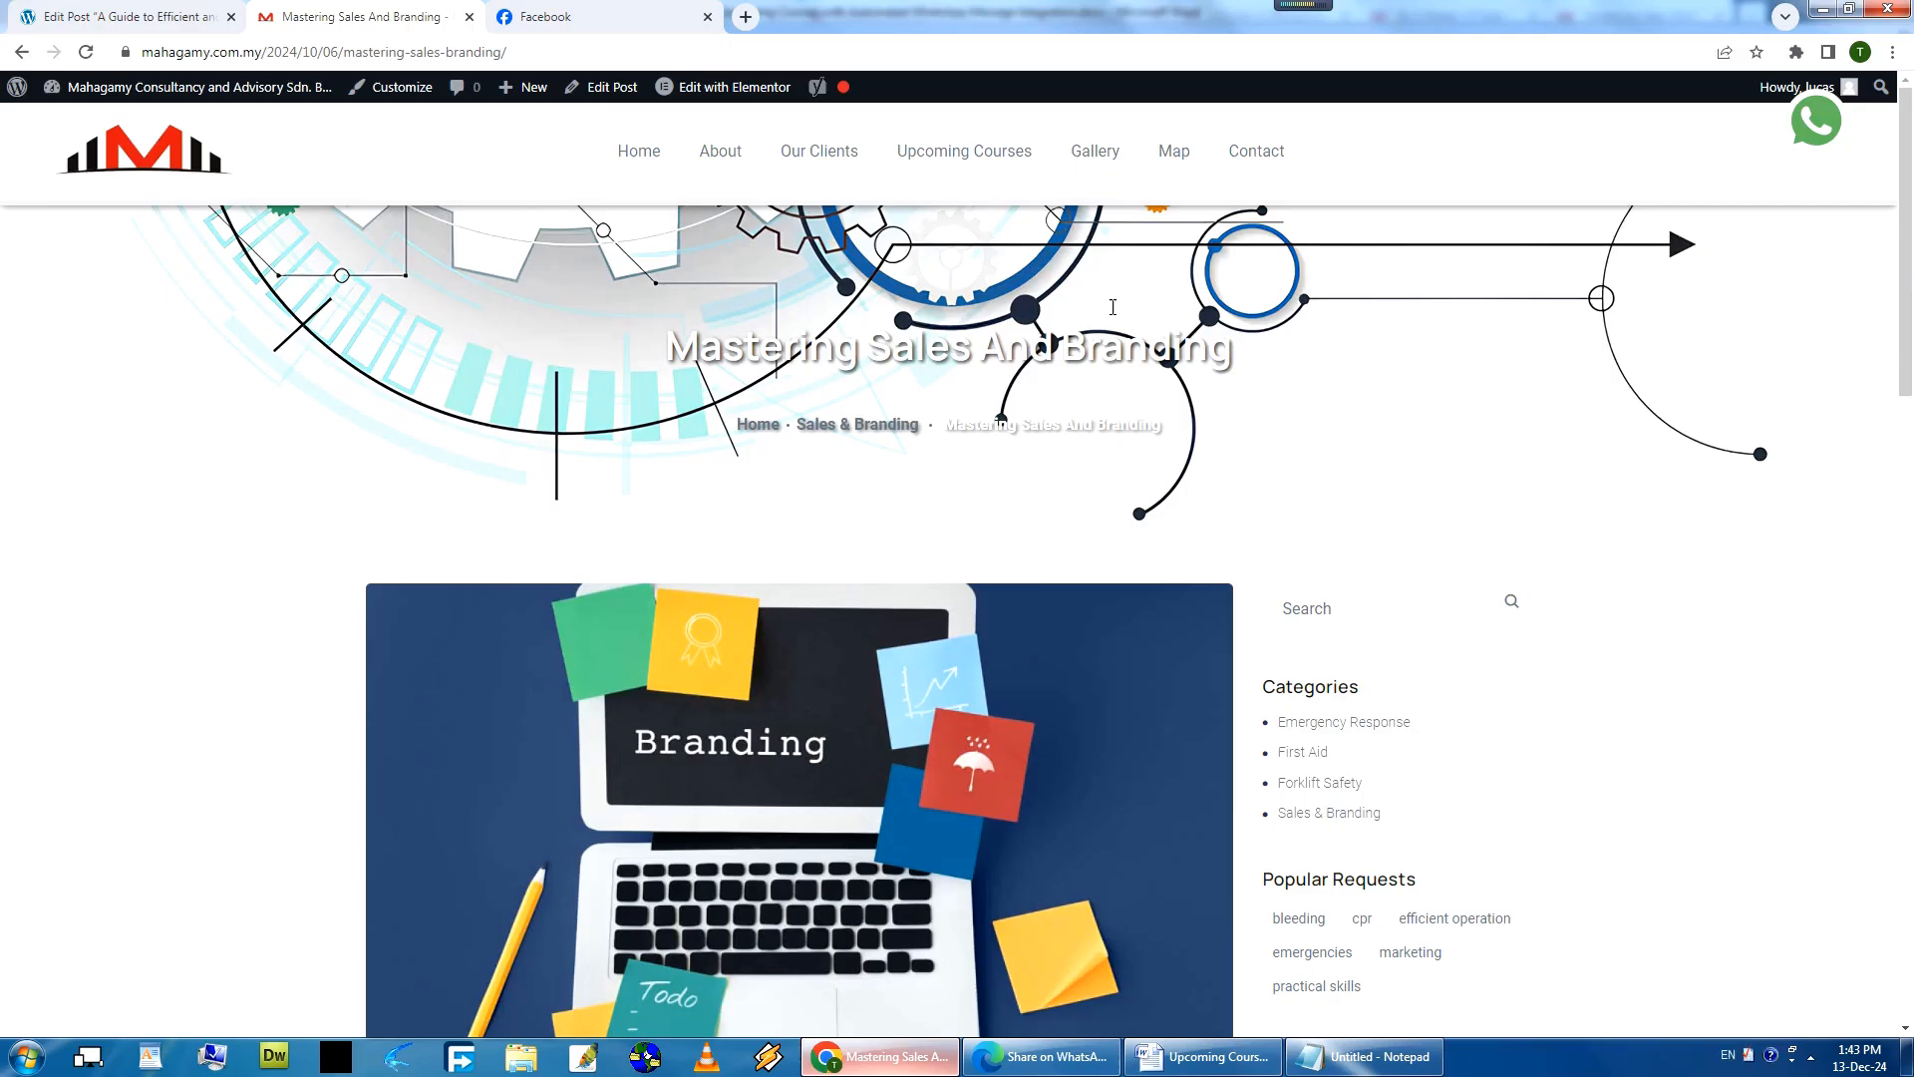
{"action": "left_click", "coordinate": [1101, 1070]}
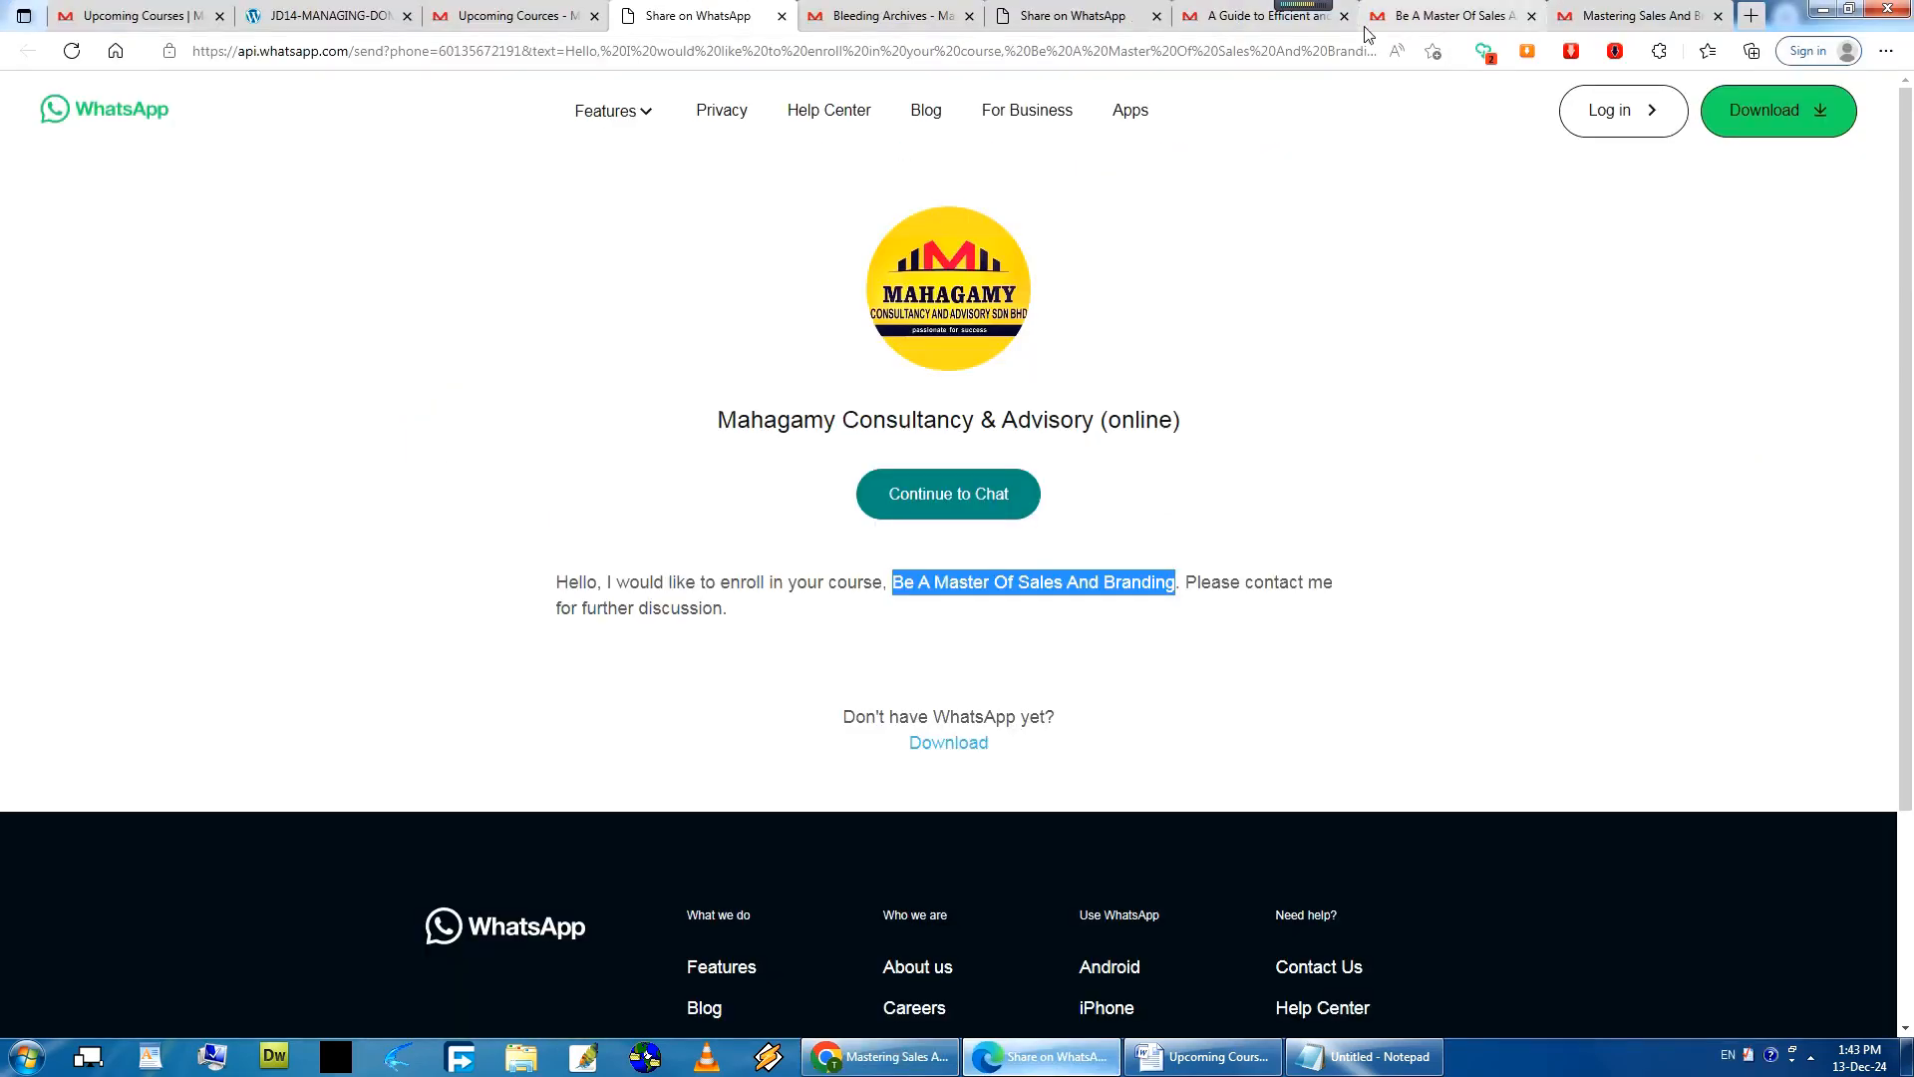
{"action": "left_click", "coordinate": [1465, 17]}
{"action": "left_click_drag", "start_coordinate": [1911, 384], "coordinate": [1863, 846]}
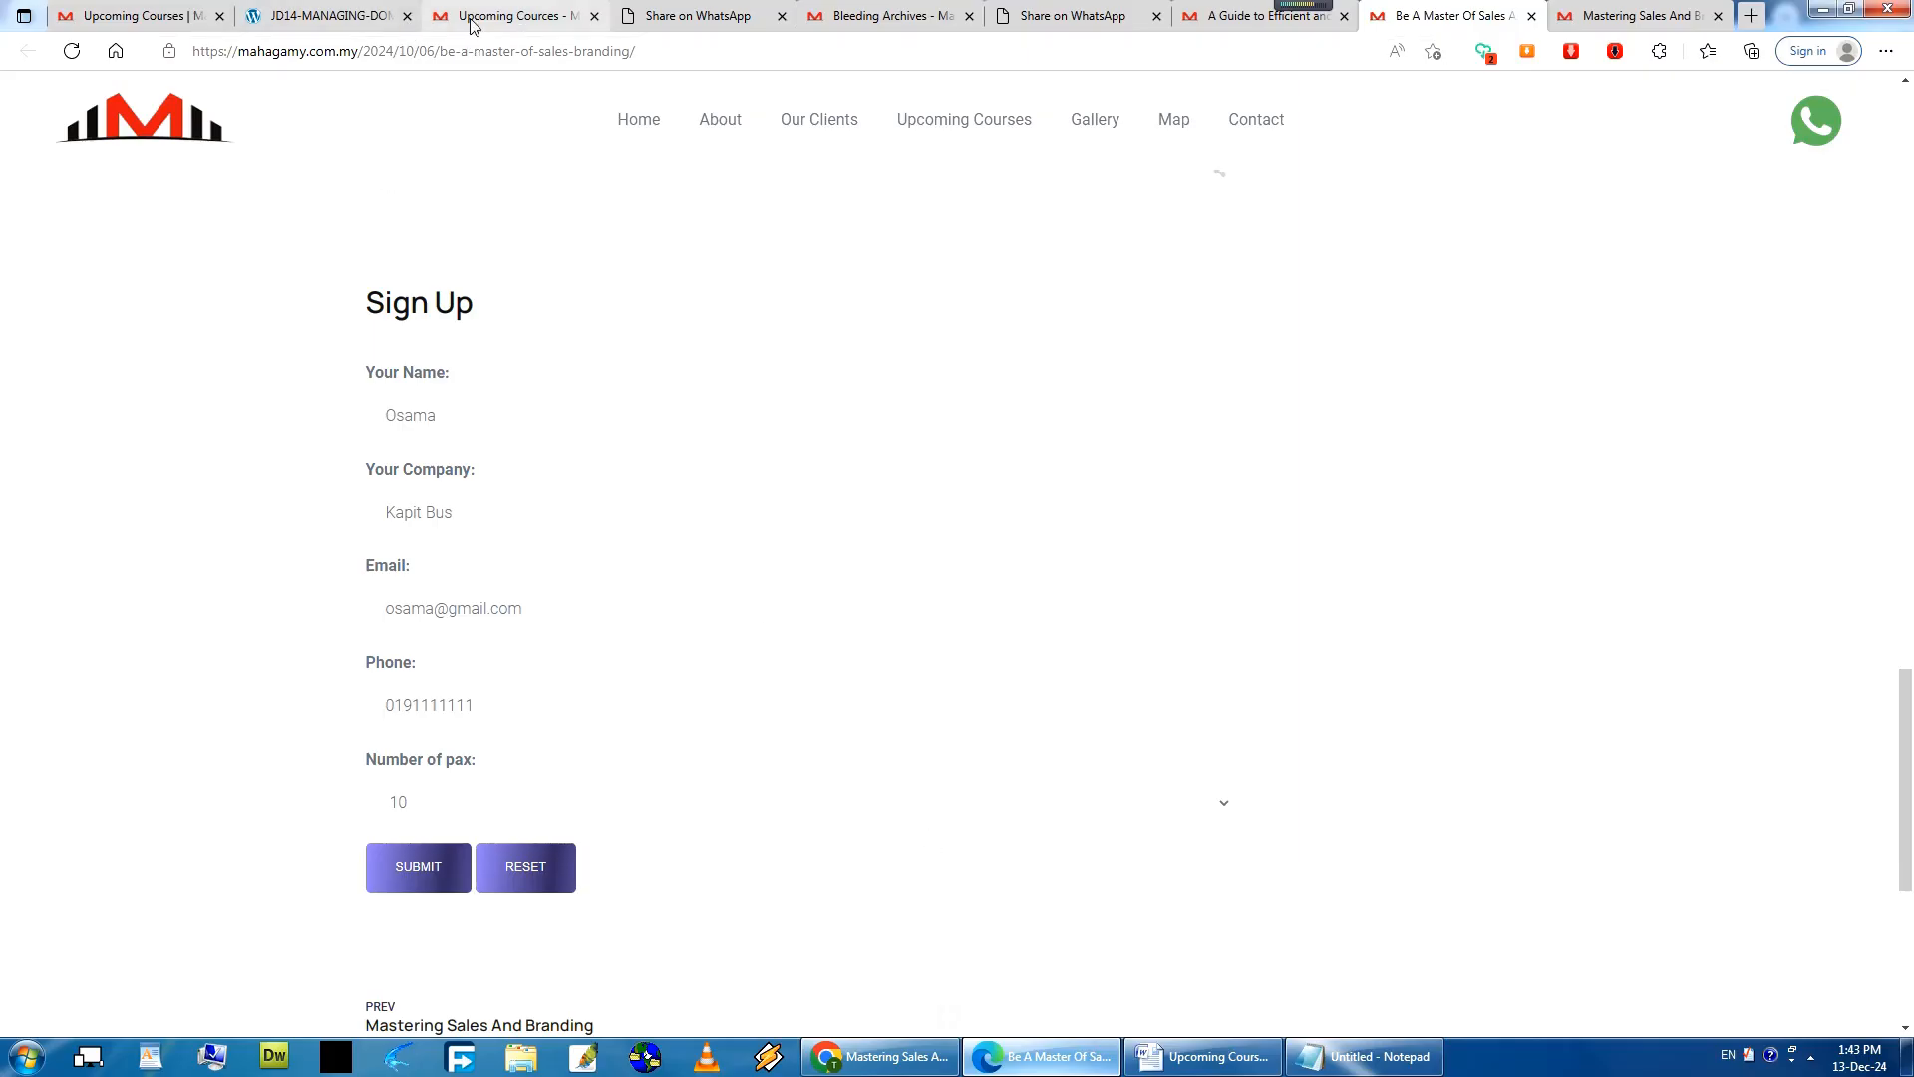
Open the sign-up link of A Guide to Efficient and Effective Action in a new tab and view its Sign Up form.
{"action": "left_click", "coordinate": [504, 30]}
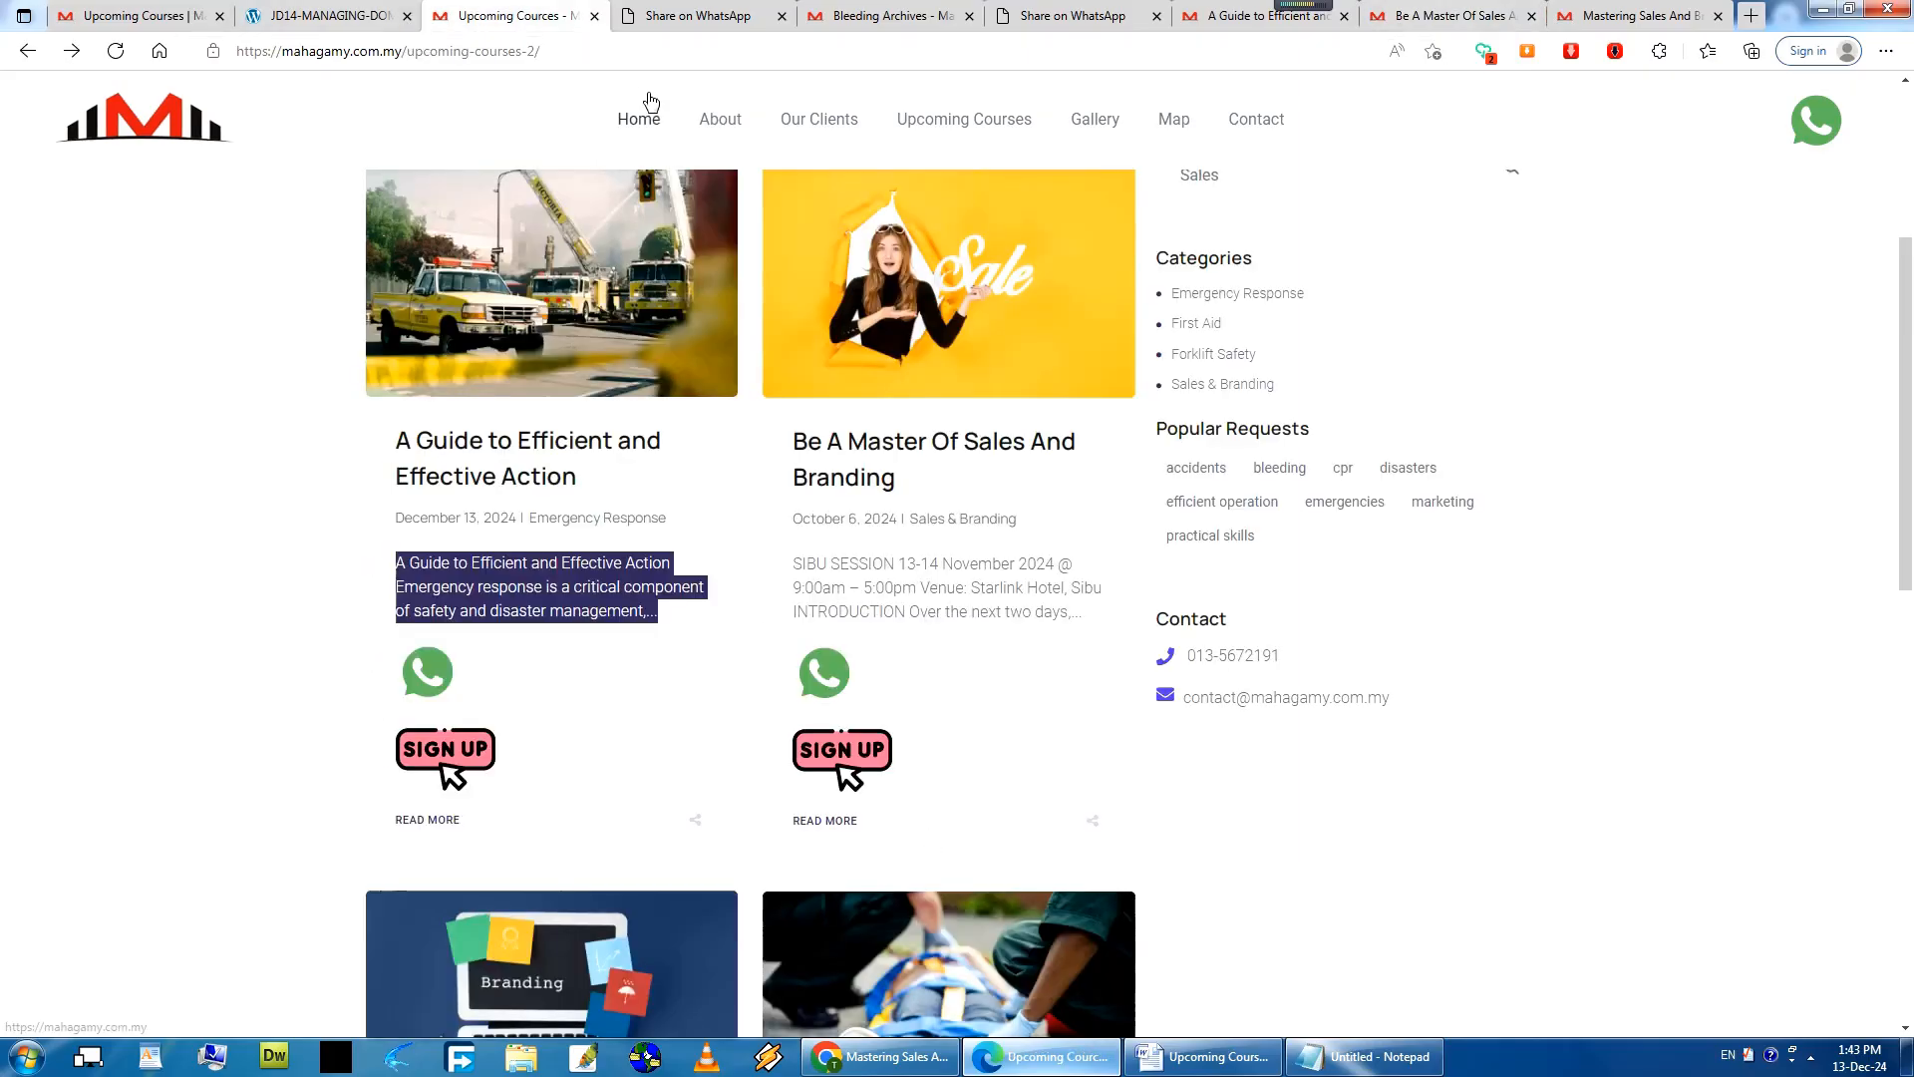
{"action": "right_click", "coordinate": [444, 758]}
{"action": "left_click", "coordinate": [538, 183]}
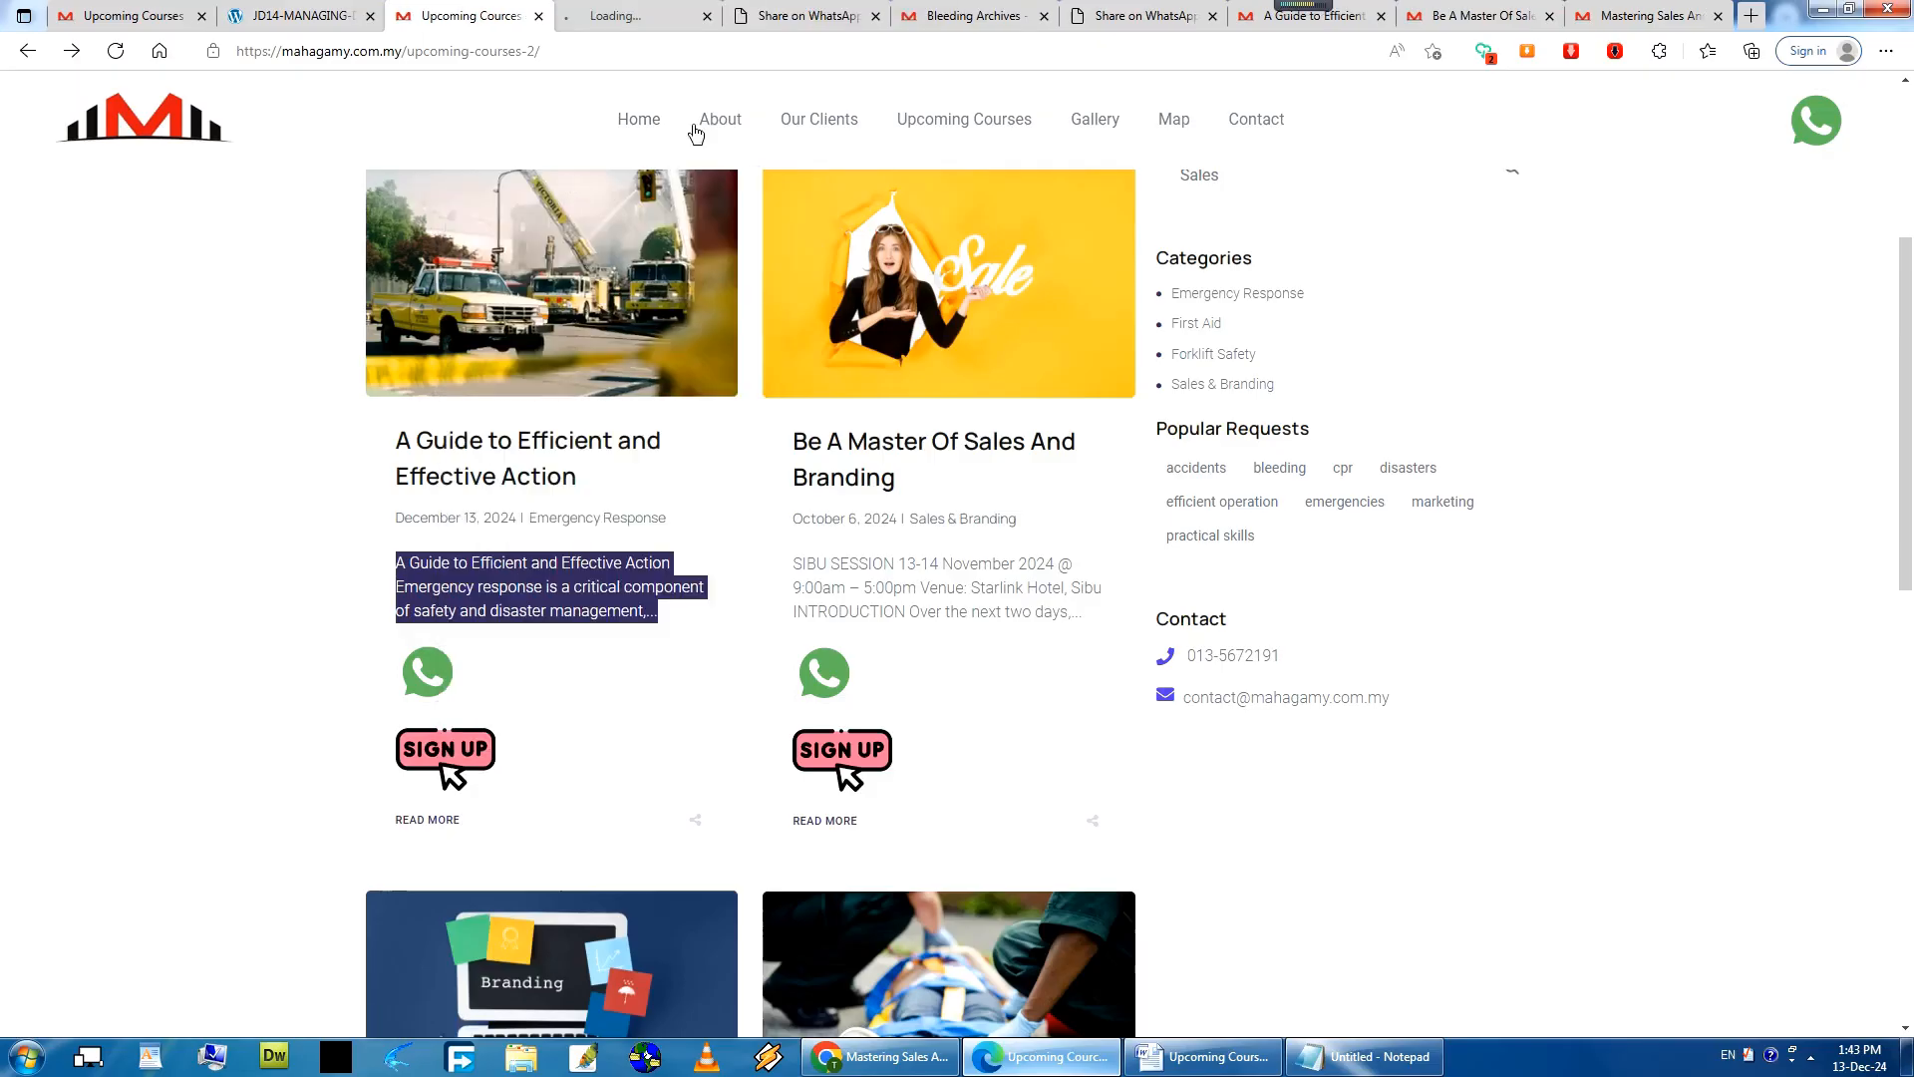
{"action": "key", "text": "ctrl+Tab"}
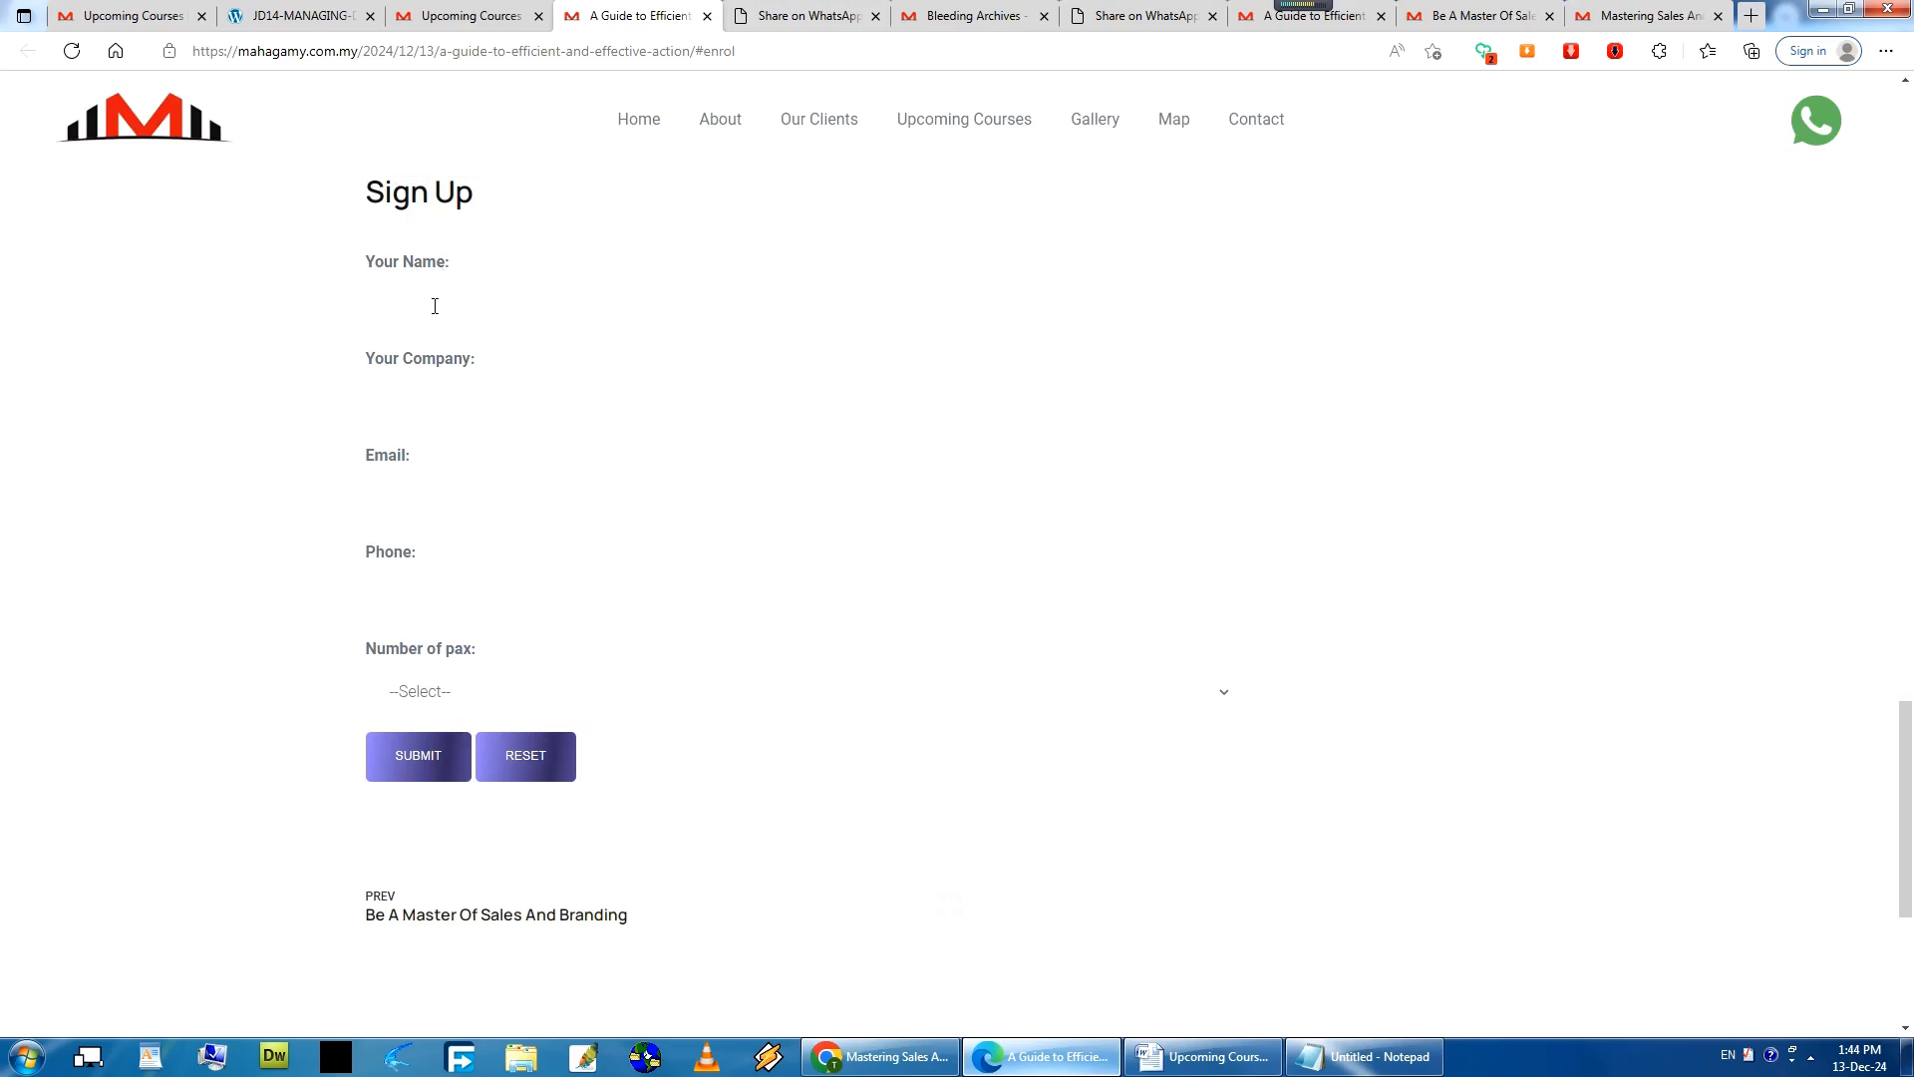
Return to the Be A Master Of Sales And Branding page and submit its filled-in Sign Up form for 10 pax.
{"action": "left_click", "coordinate": [1493, 12]}
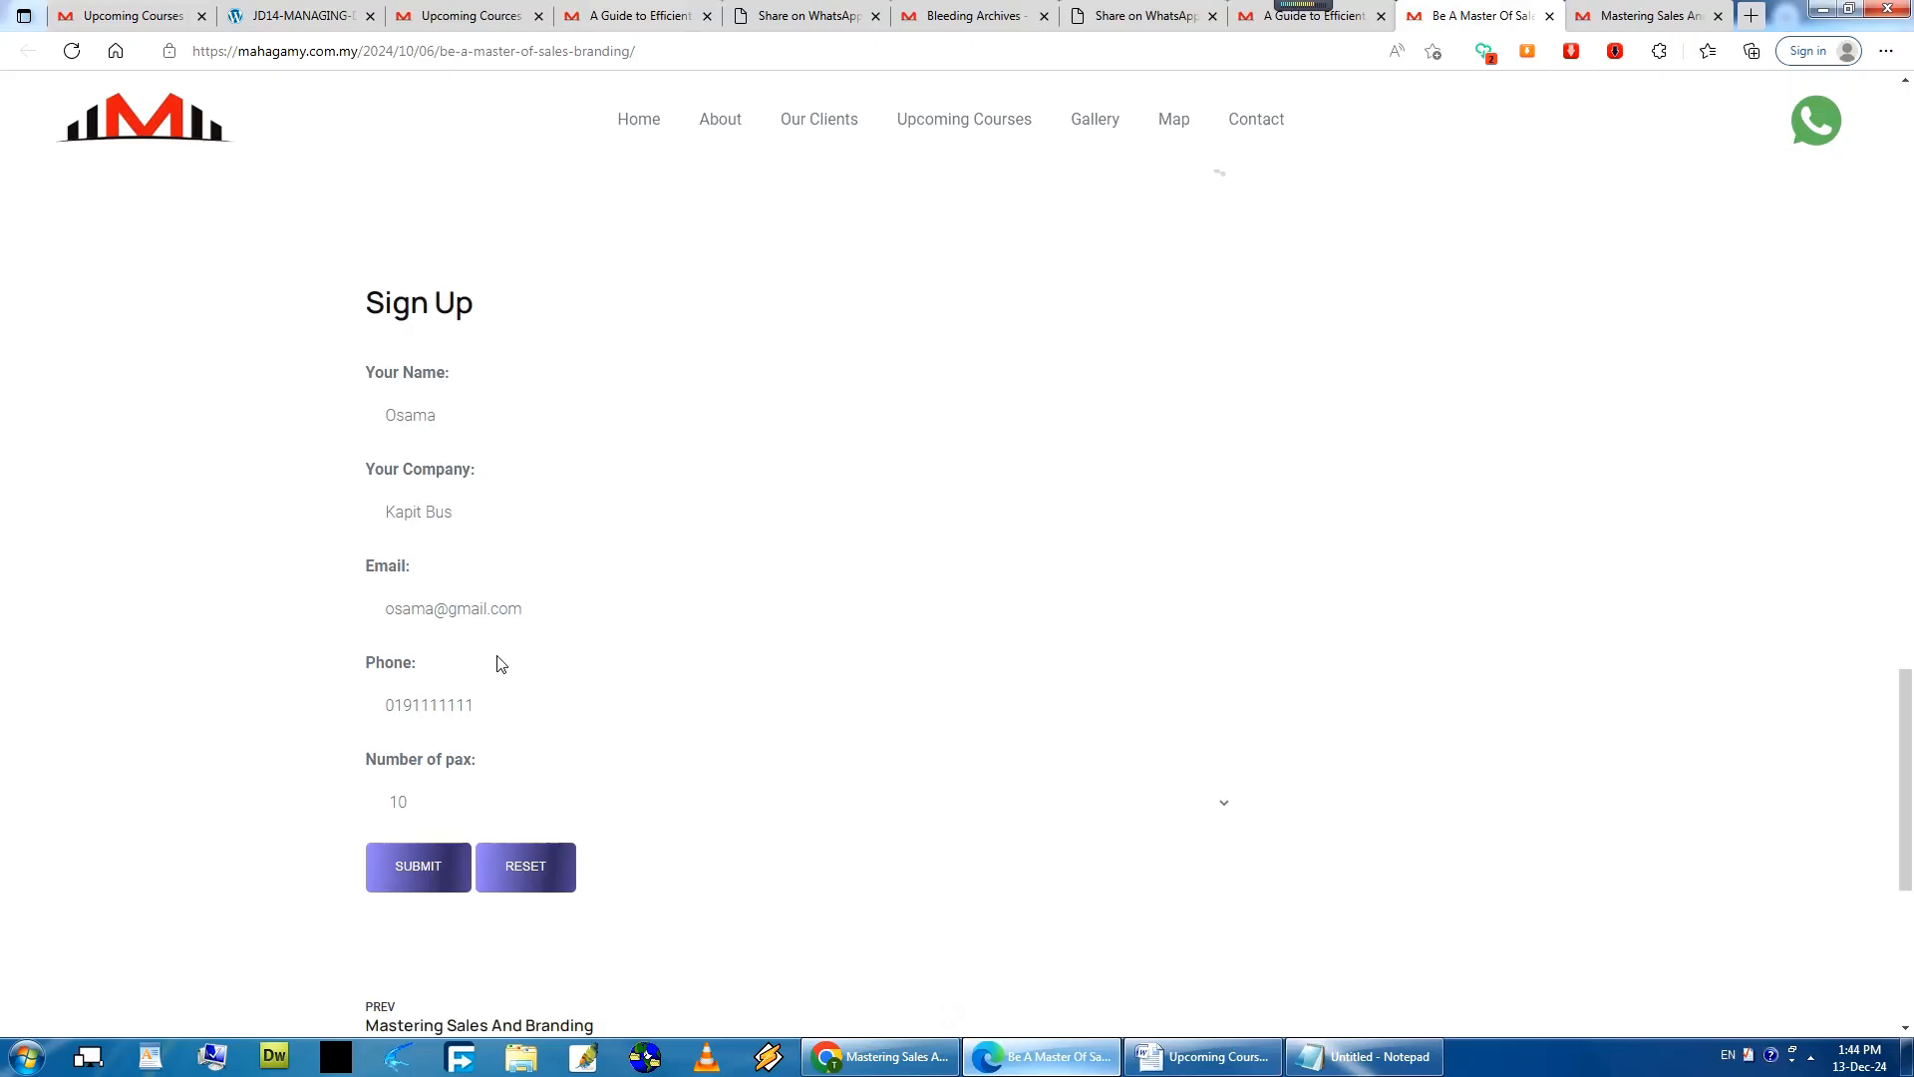
{"action": "left_click", "coordinate": [1196, 810]}
{"action": "left_click", "coordinate": [1176, 805]}
{"action": "left_click", "coordinate": [402, 867]}
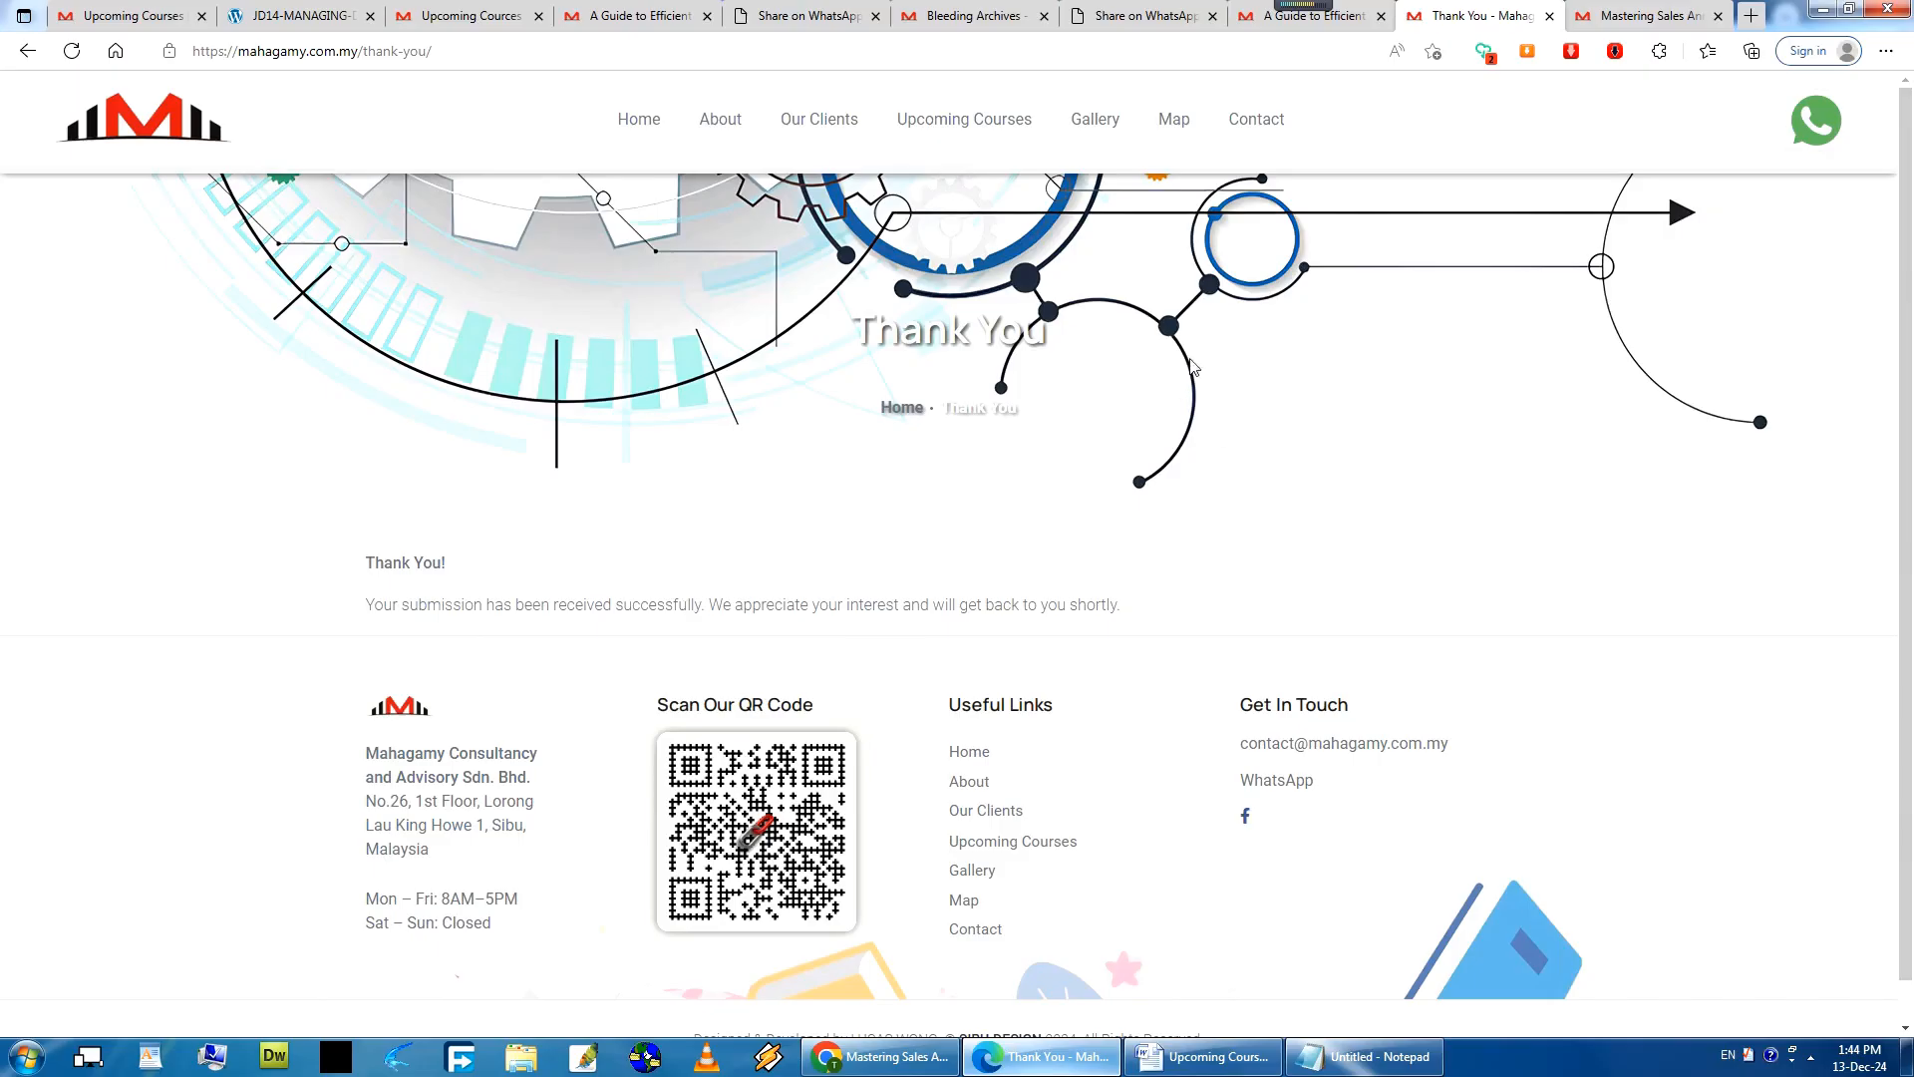
Switch to the Word document and copy the enrolment page address from the "Submitted Entries" item.
{"action": "left_click", "coordinate": [1203, 1056]}
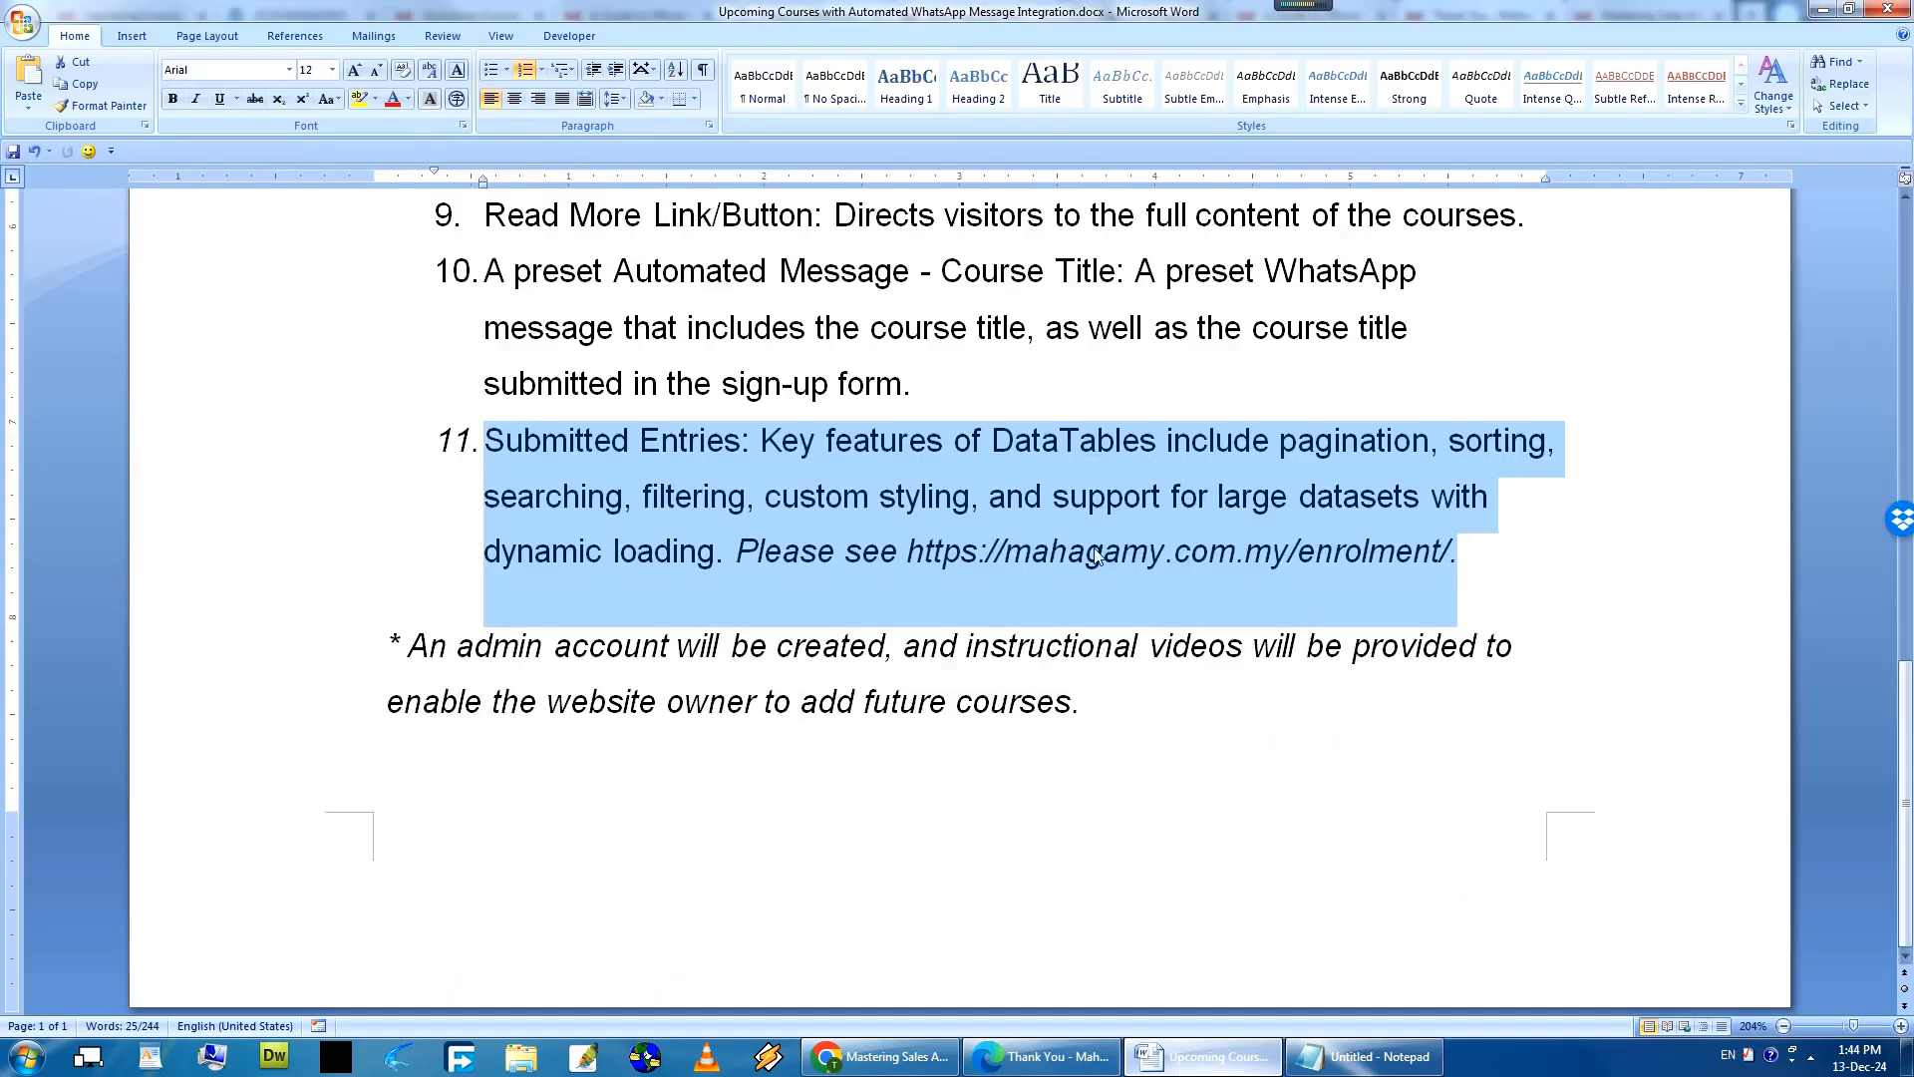
{"action": "left_click", "coordinate": [1095, 555]}
{"action": "left_click_drag", "start_coordinate": [909, 551], "coordinate": [1416, 548]}
{"action": "right_click", "coordinate": [1416, 548]}
{"action": "left_click", "coordinate": [1465, 593]}
{"action": "key", "text": "alt+Tab"}
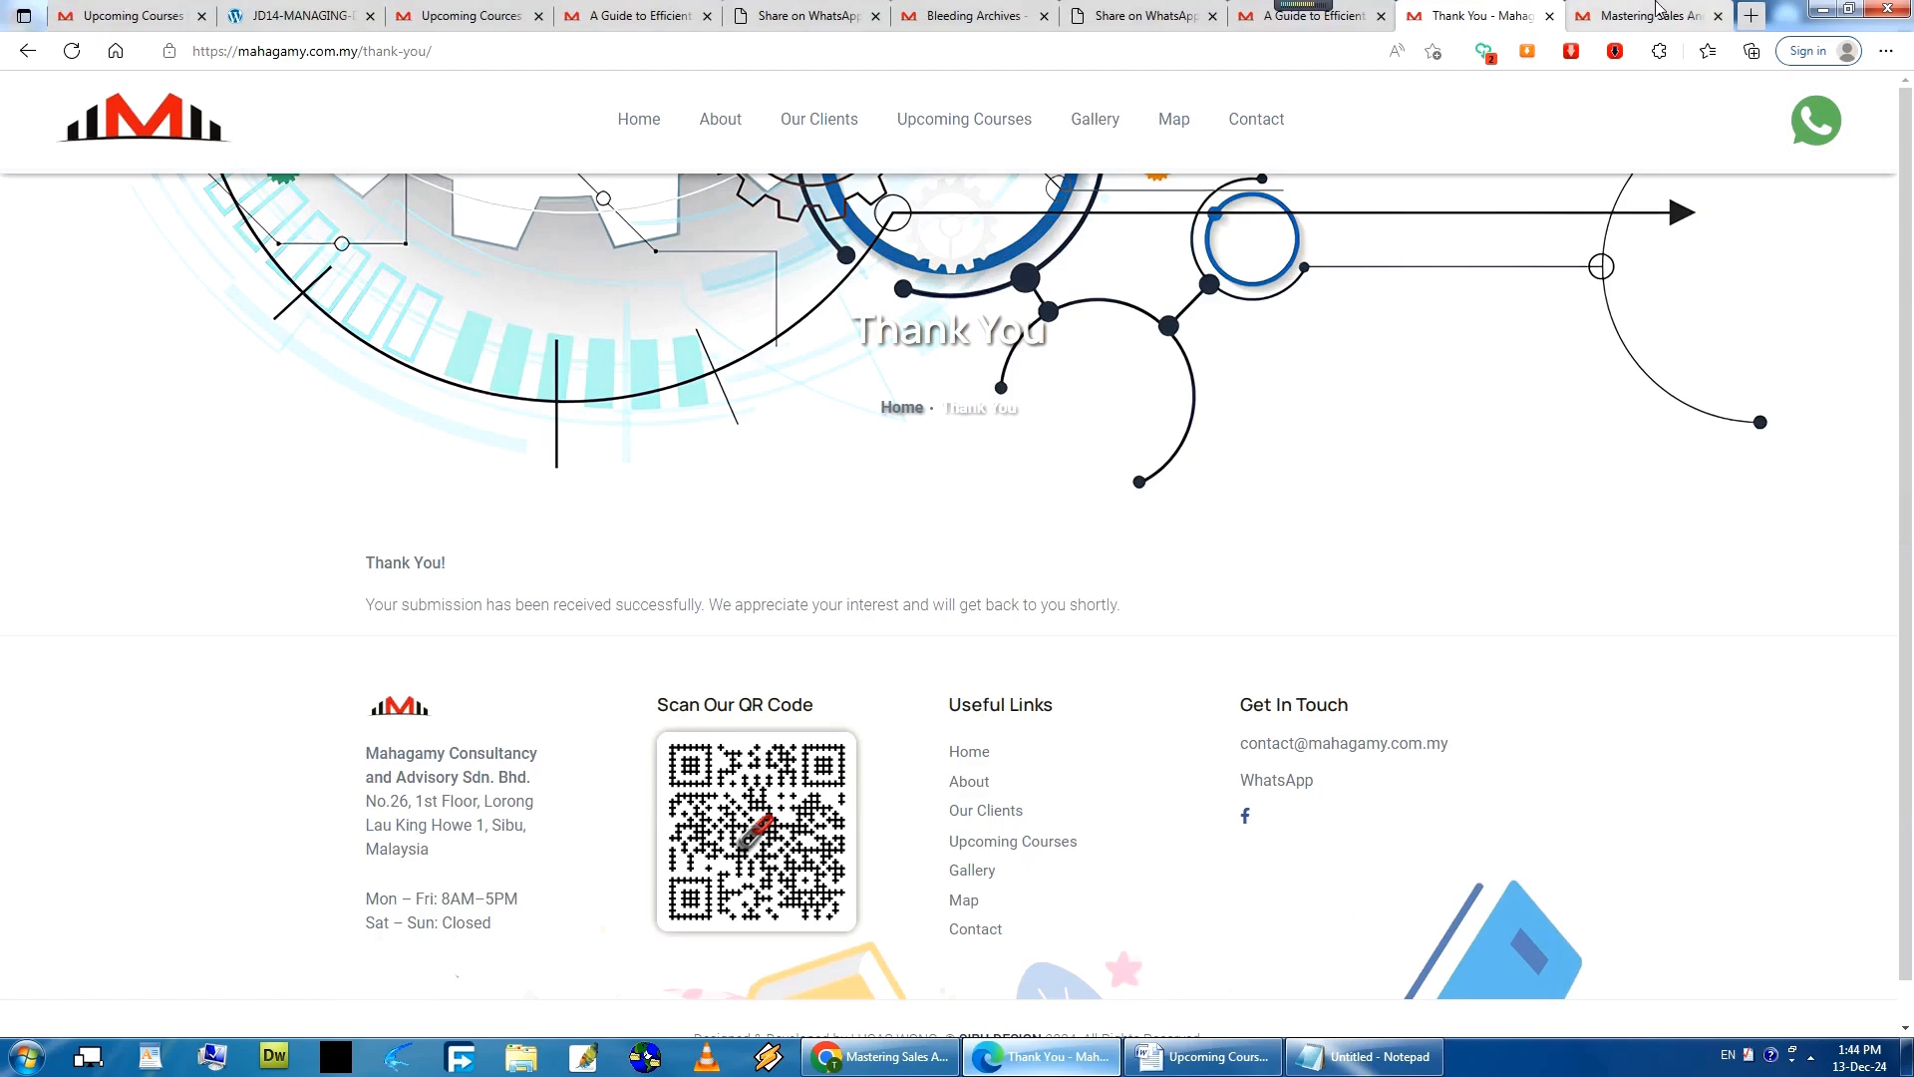
{"action": "left_click", "coordinate": [1751, 15]}
{"action": "right_click", "coordinate": [960, 48]}
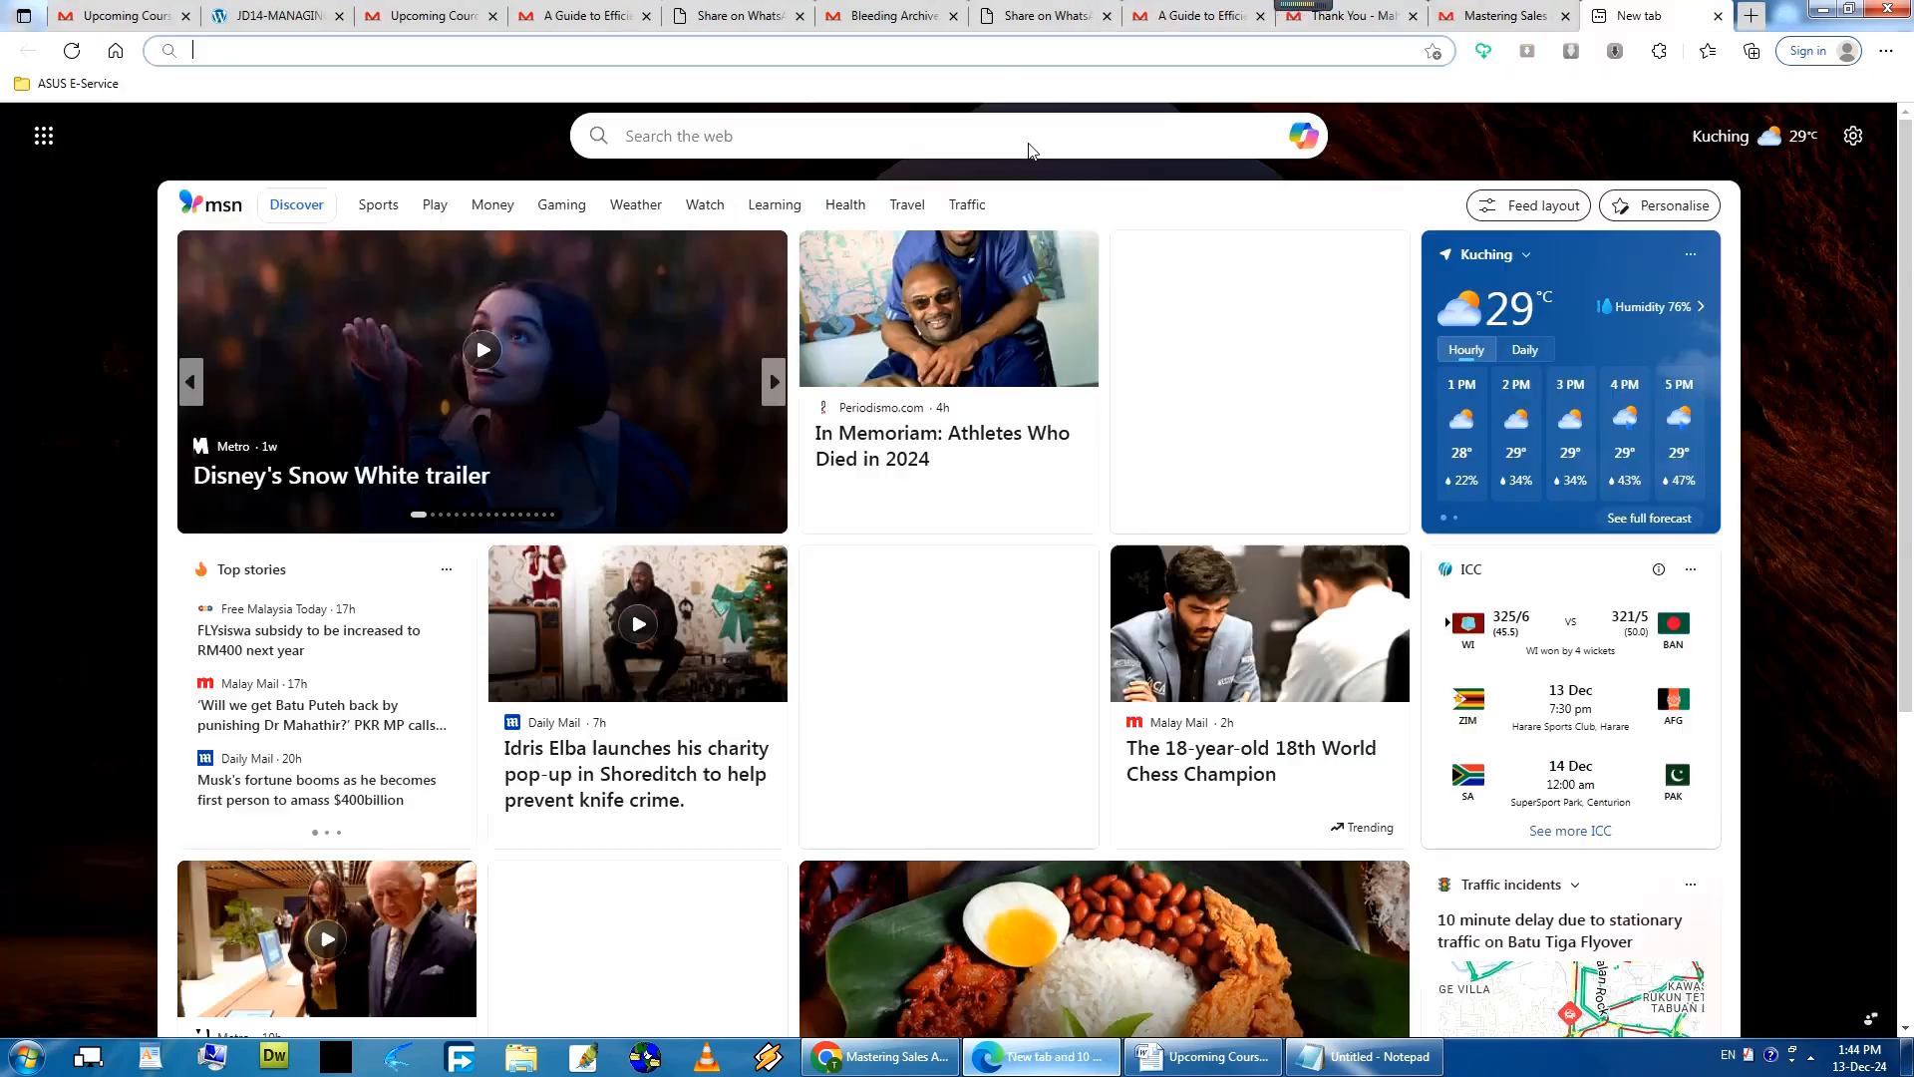
{"action": "left_click", "coordinate": [997, 188]}
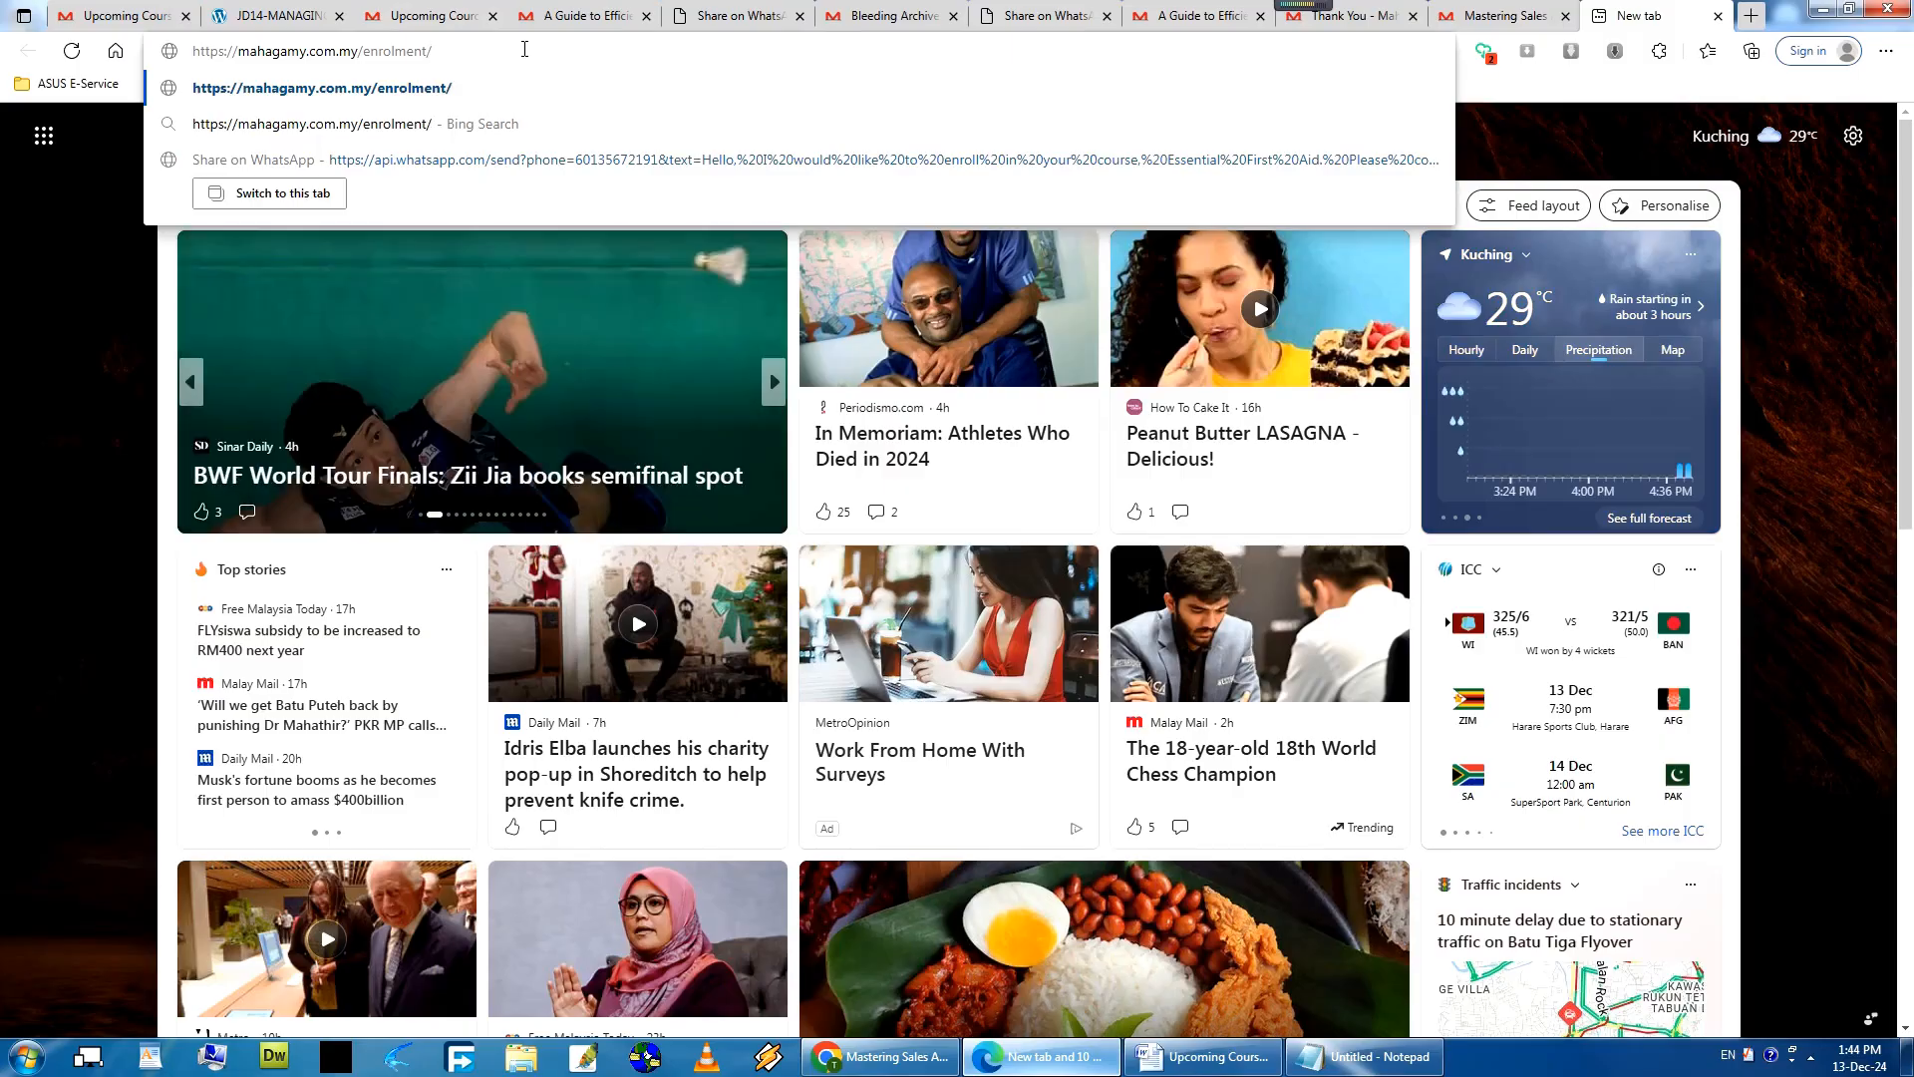
{"action": "key", "text": "Return"}
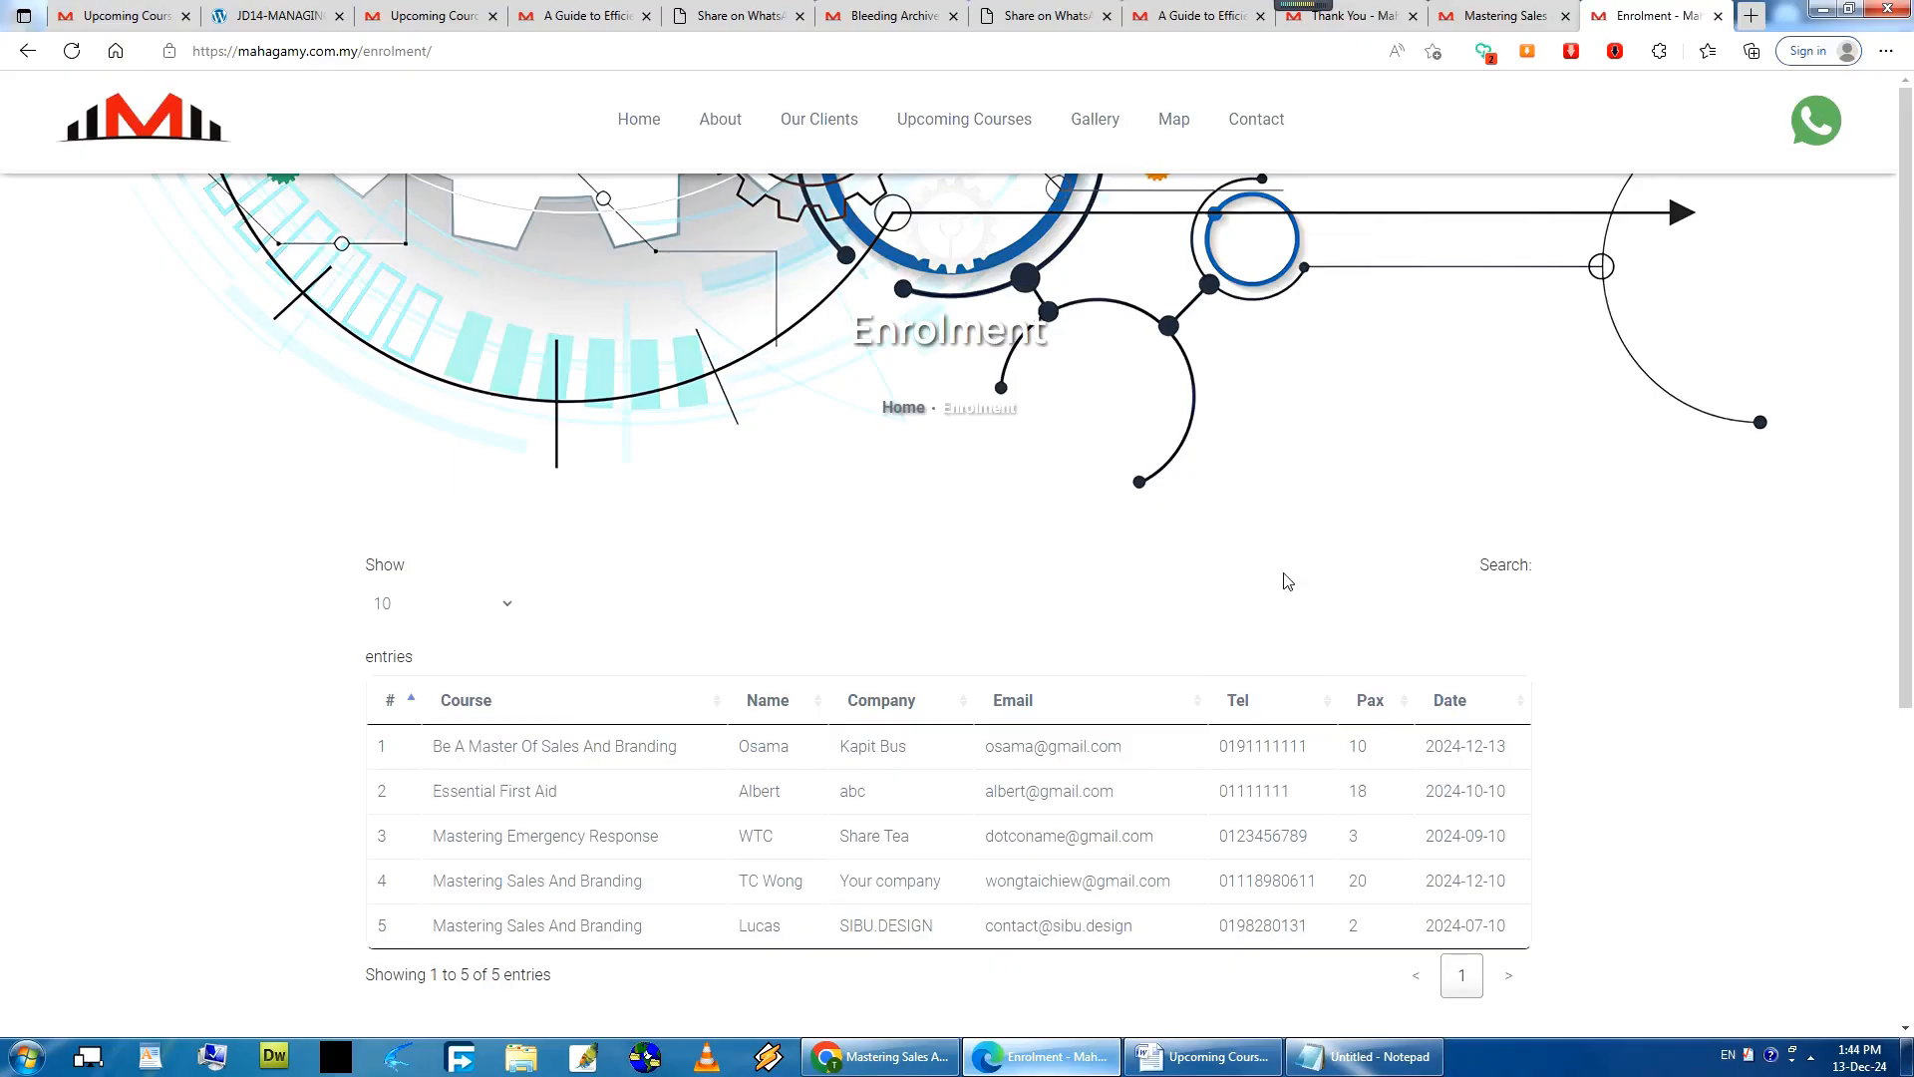
Submit the filled-in Sign Up form for 20 pax on the Mastering Sales And Branding page.
{"action": "left_click", "coordinate": [1488, 18]}
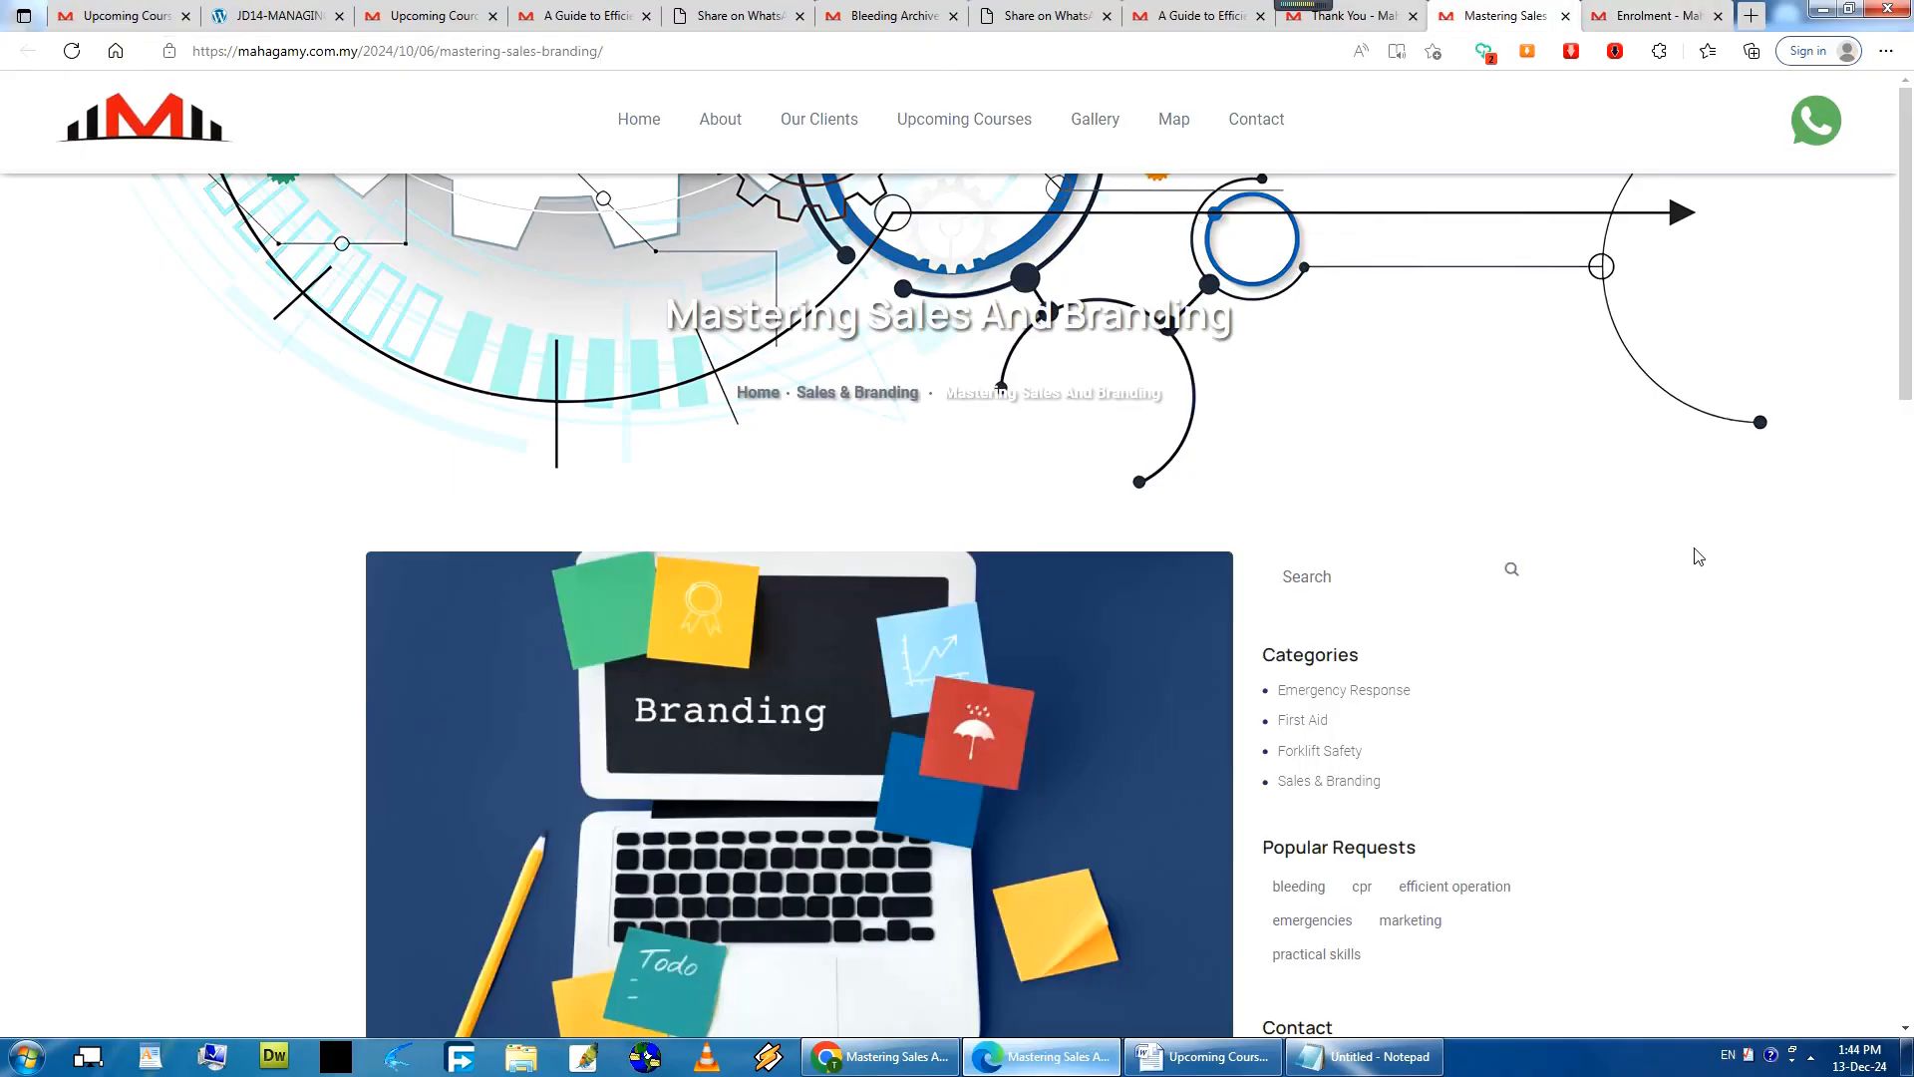
{"action": "scroll", "coordinate": [415, 366], "scroll_direction": "down", "scroll_amount": 15}
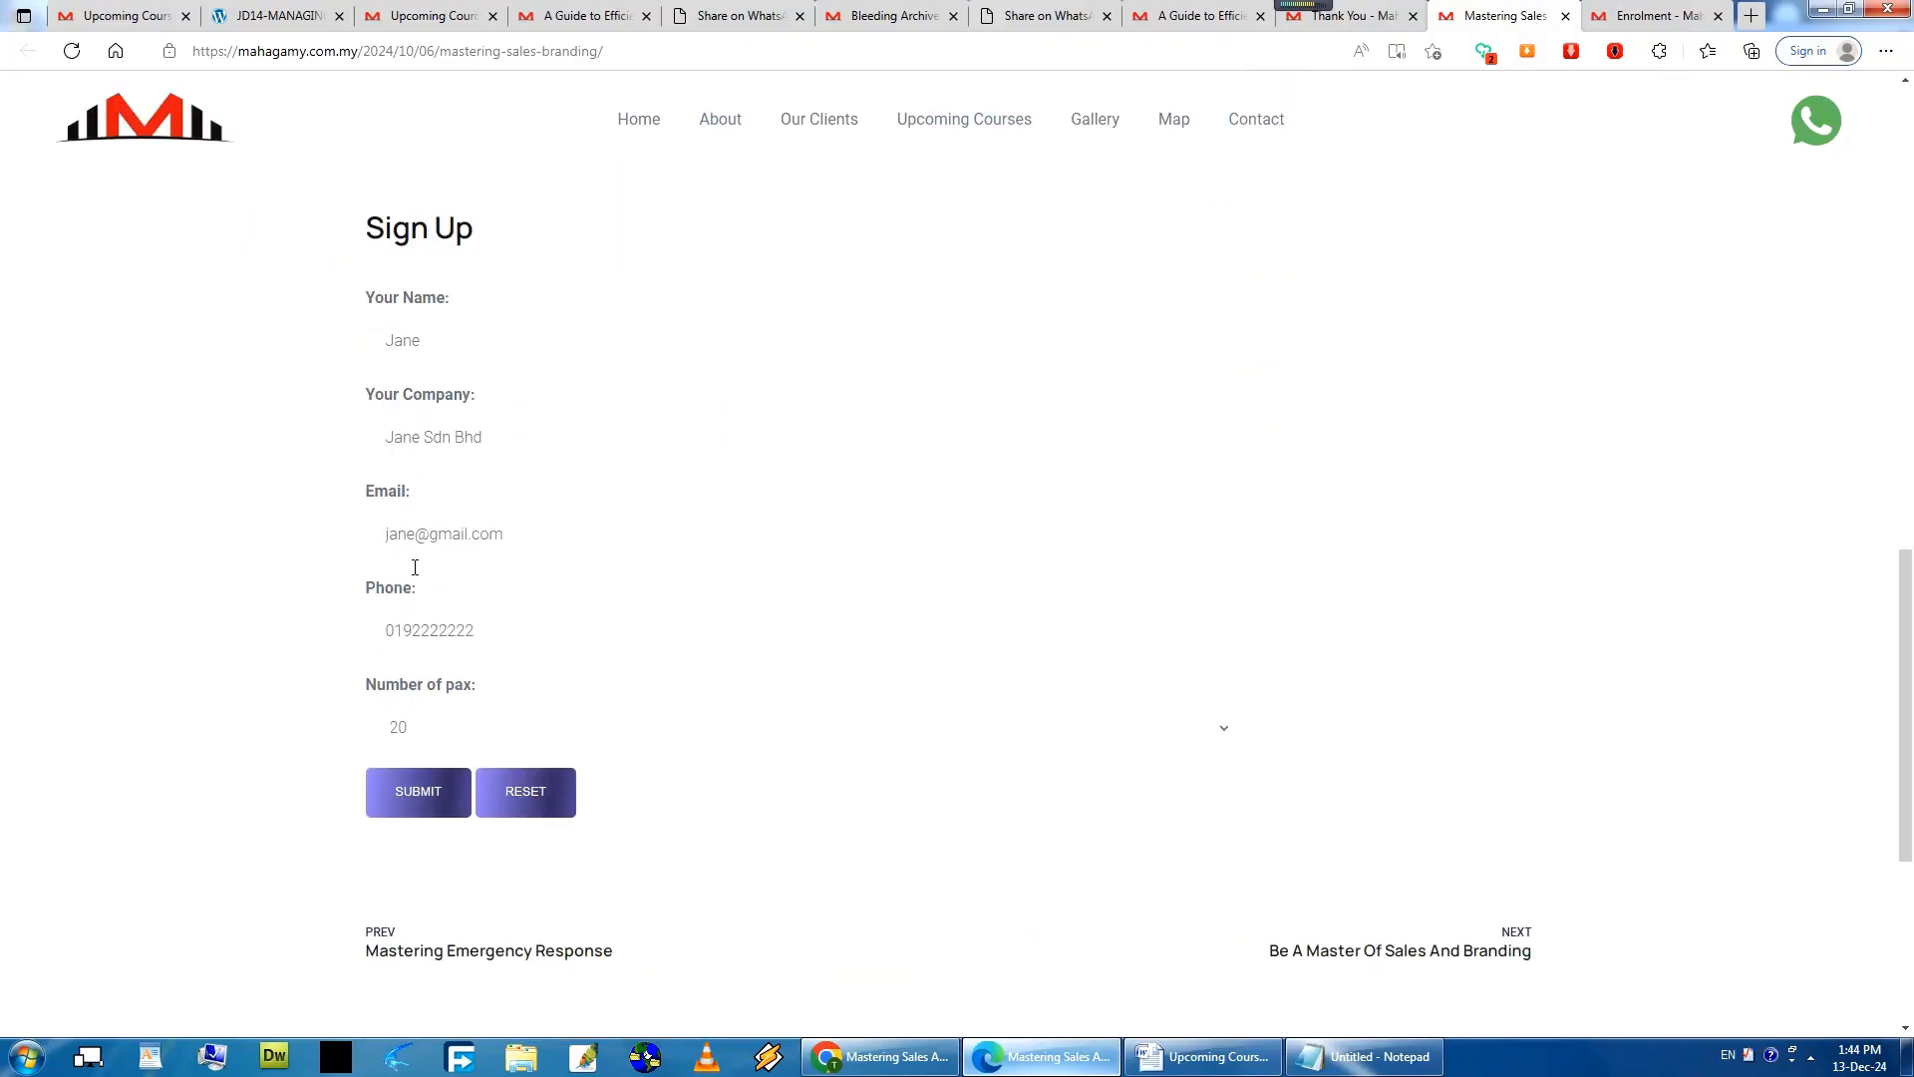
{"action": "left_click", "coordinate": [416, 789]}
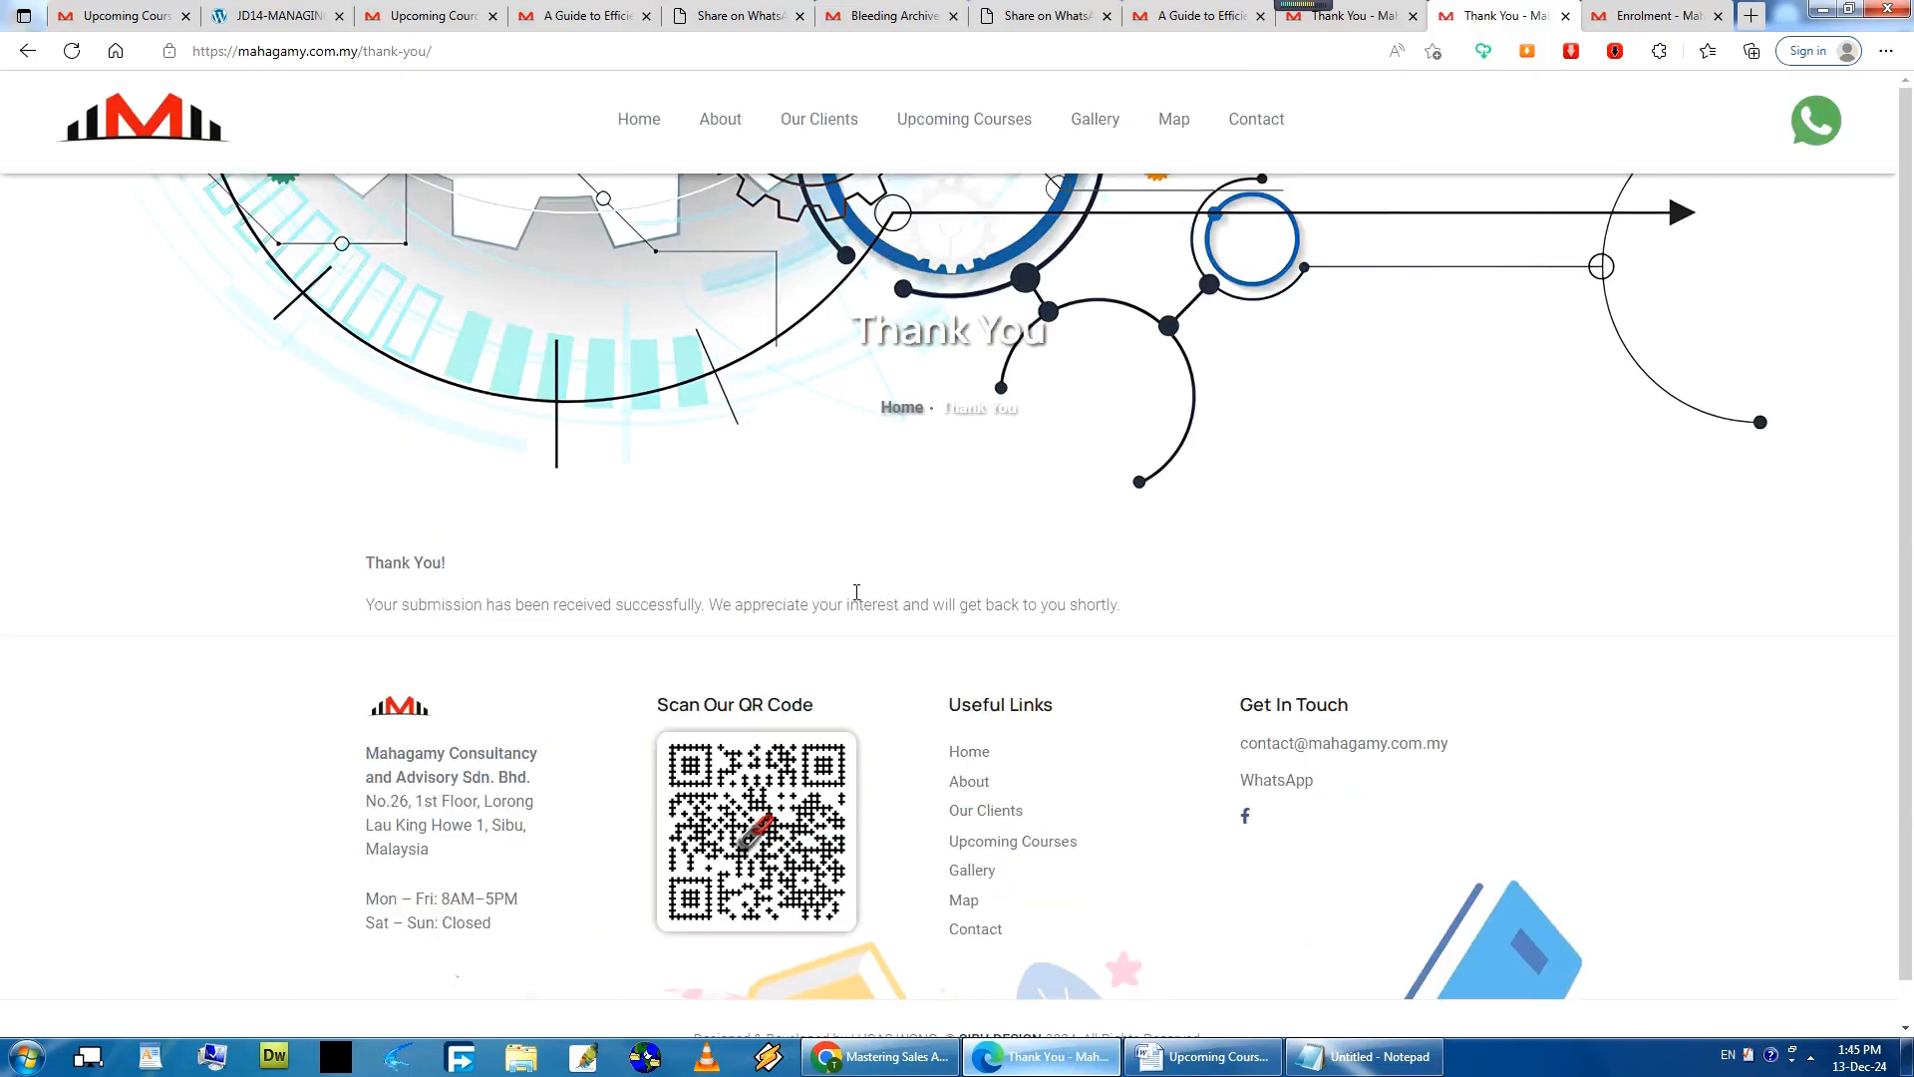
Return to the Enrolment page, reload it and view the submitted entries table.
{"action": "left_click", "coordinate": [1635, 16]}
{"action": "key", "text": "ctrl+l"}
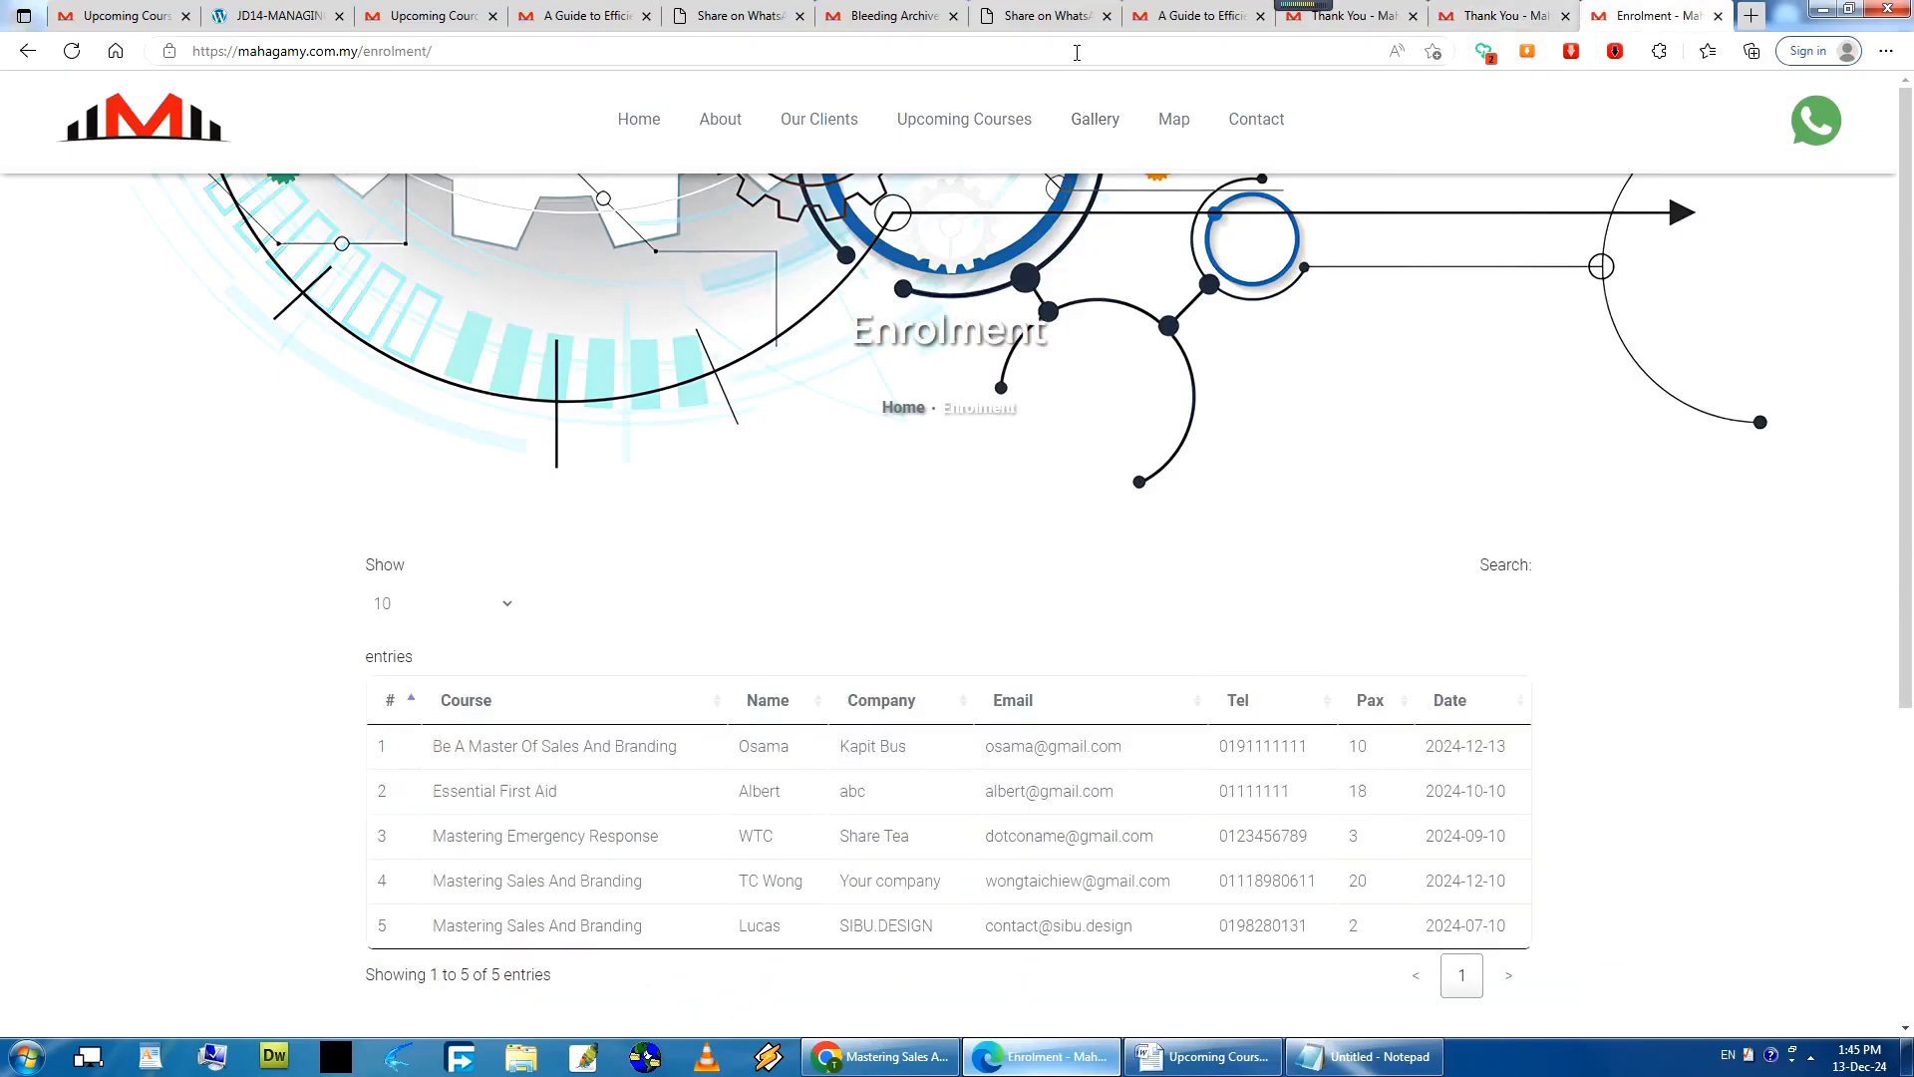
{"action": "key", "text": "Return"}
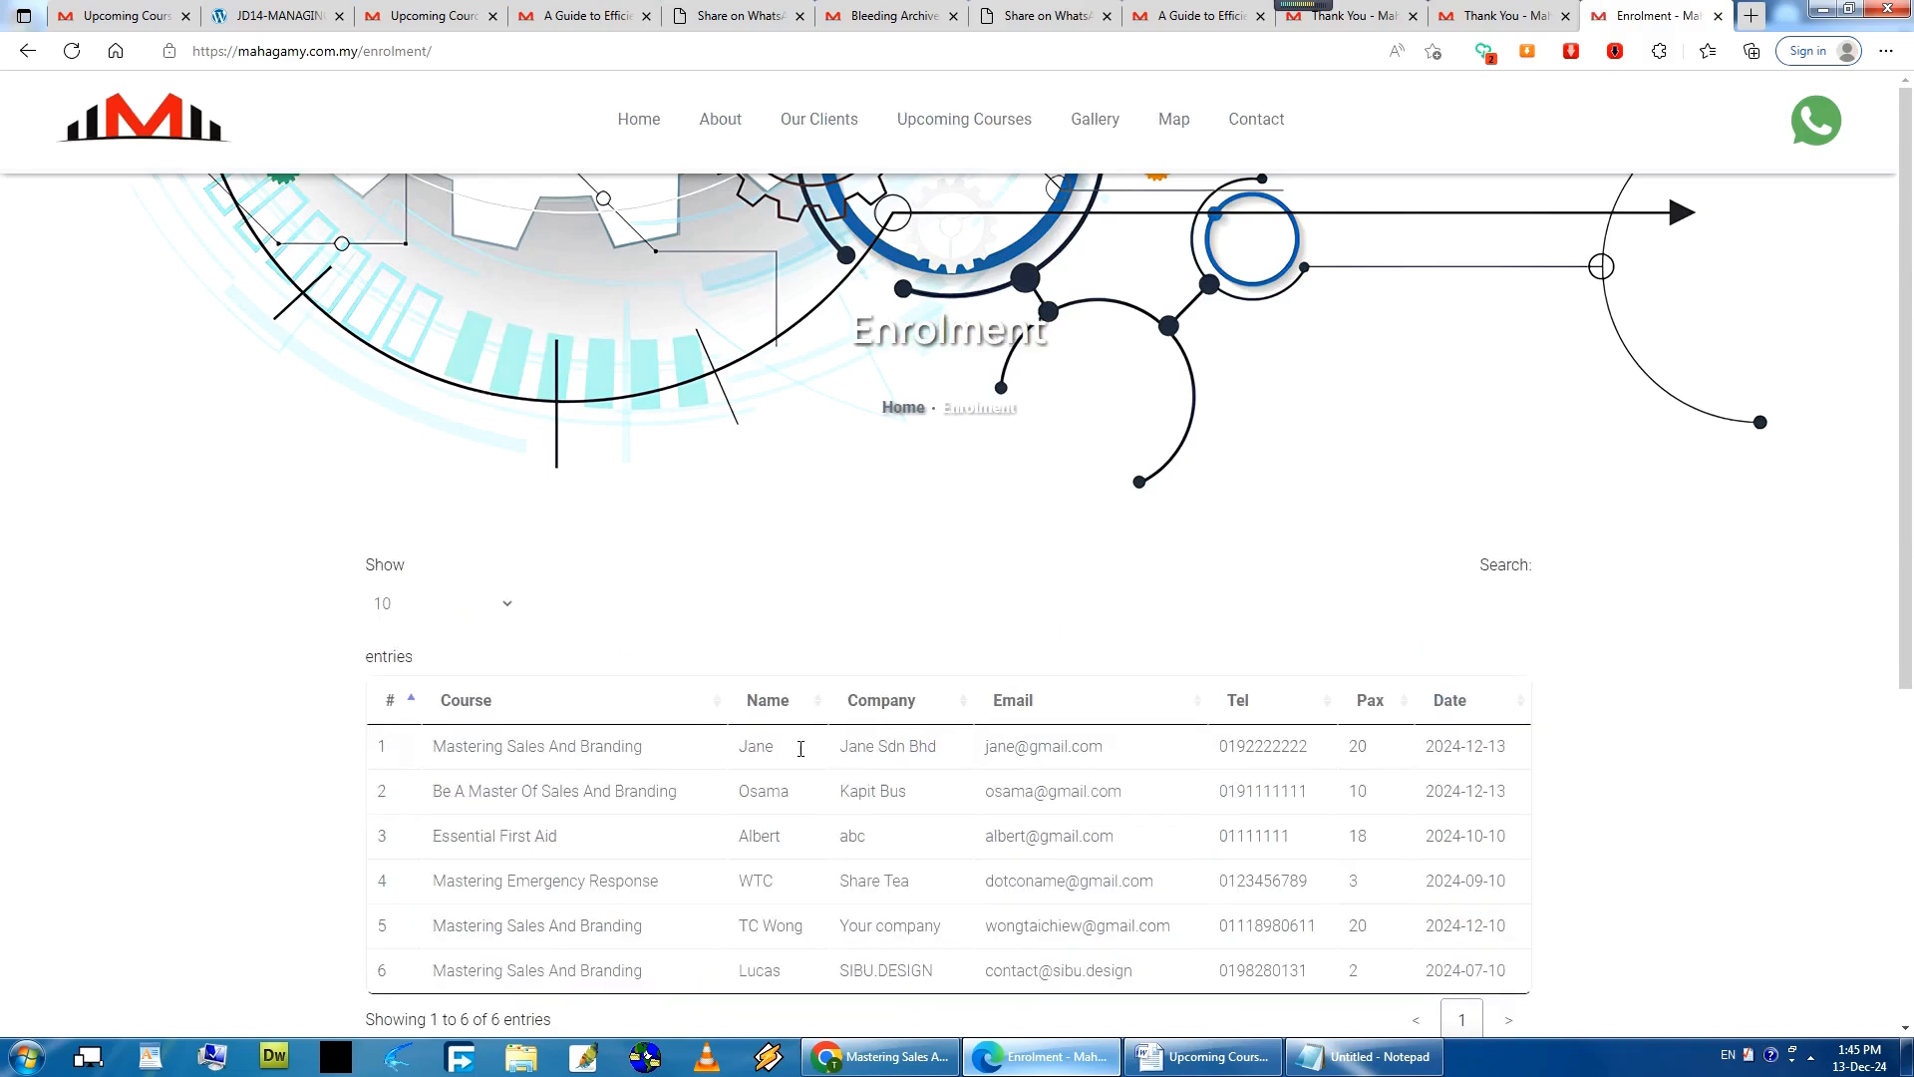
{"action": "scroll", "coordinate": [934, 747], "scroll_direction": "down", "scroll_amount": 2}
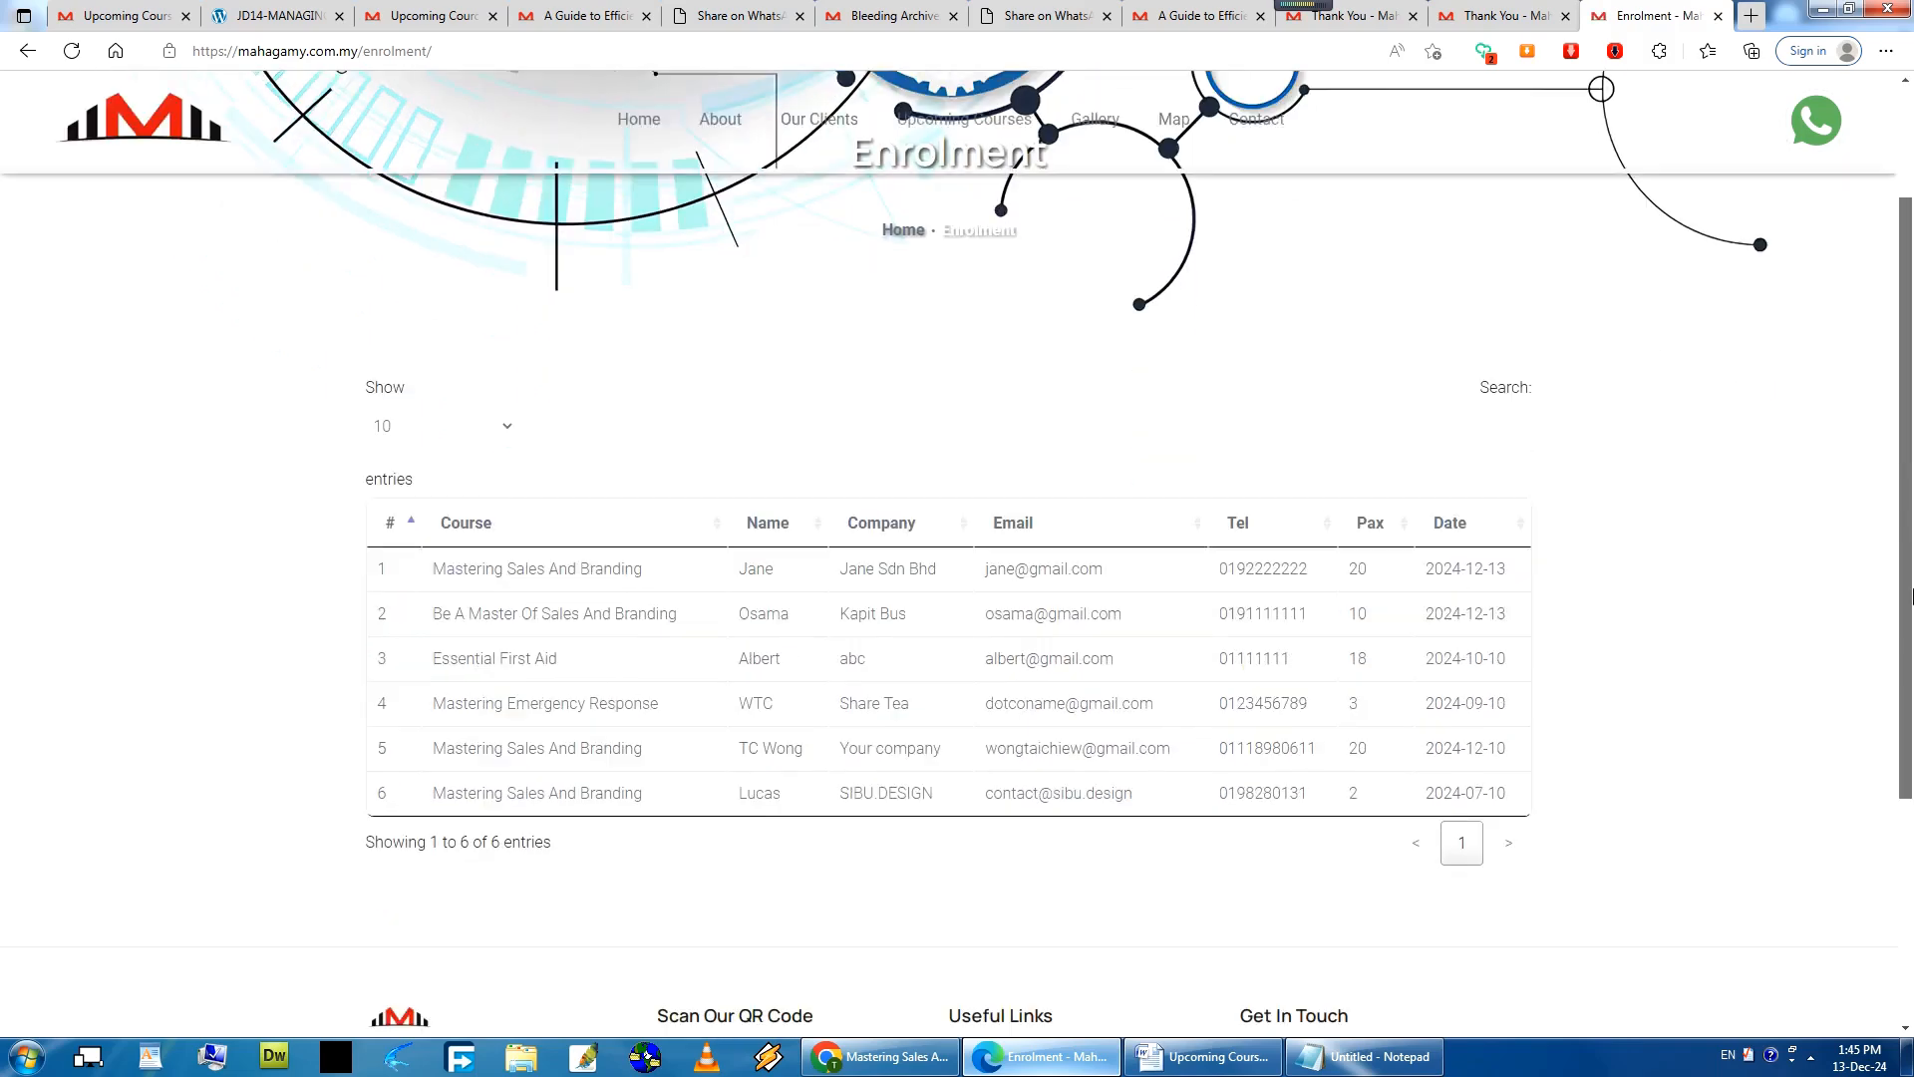
Highlight "pagination" in the Word document's "Submitted Entries" item and return to the Enrolment page in Edge.
{"action": "left_click", "coordinate": [1186, 1055]}
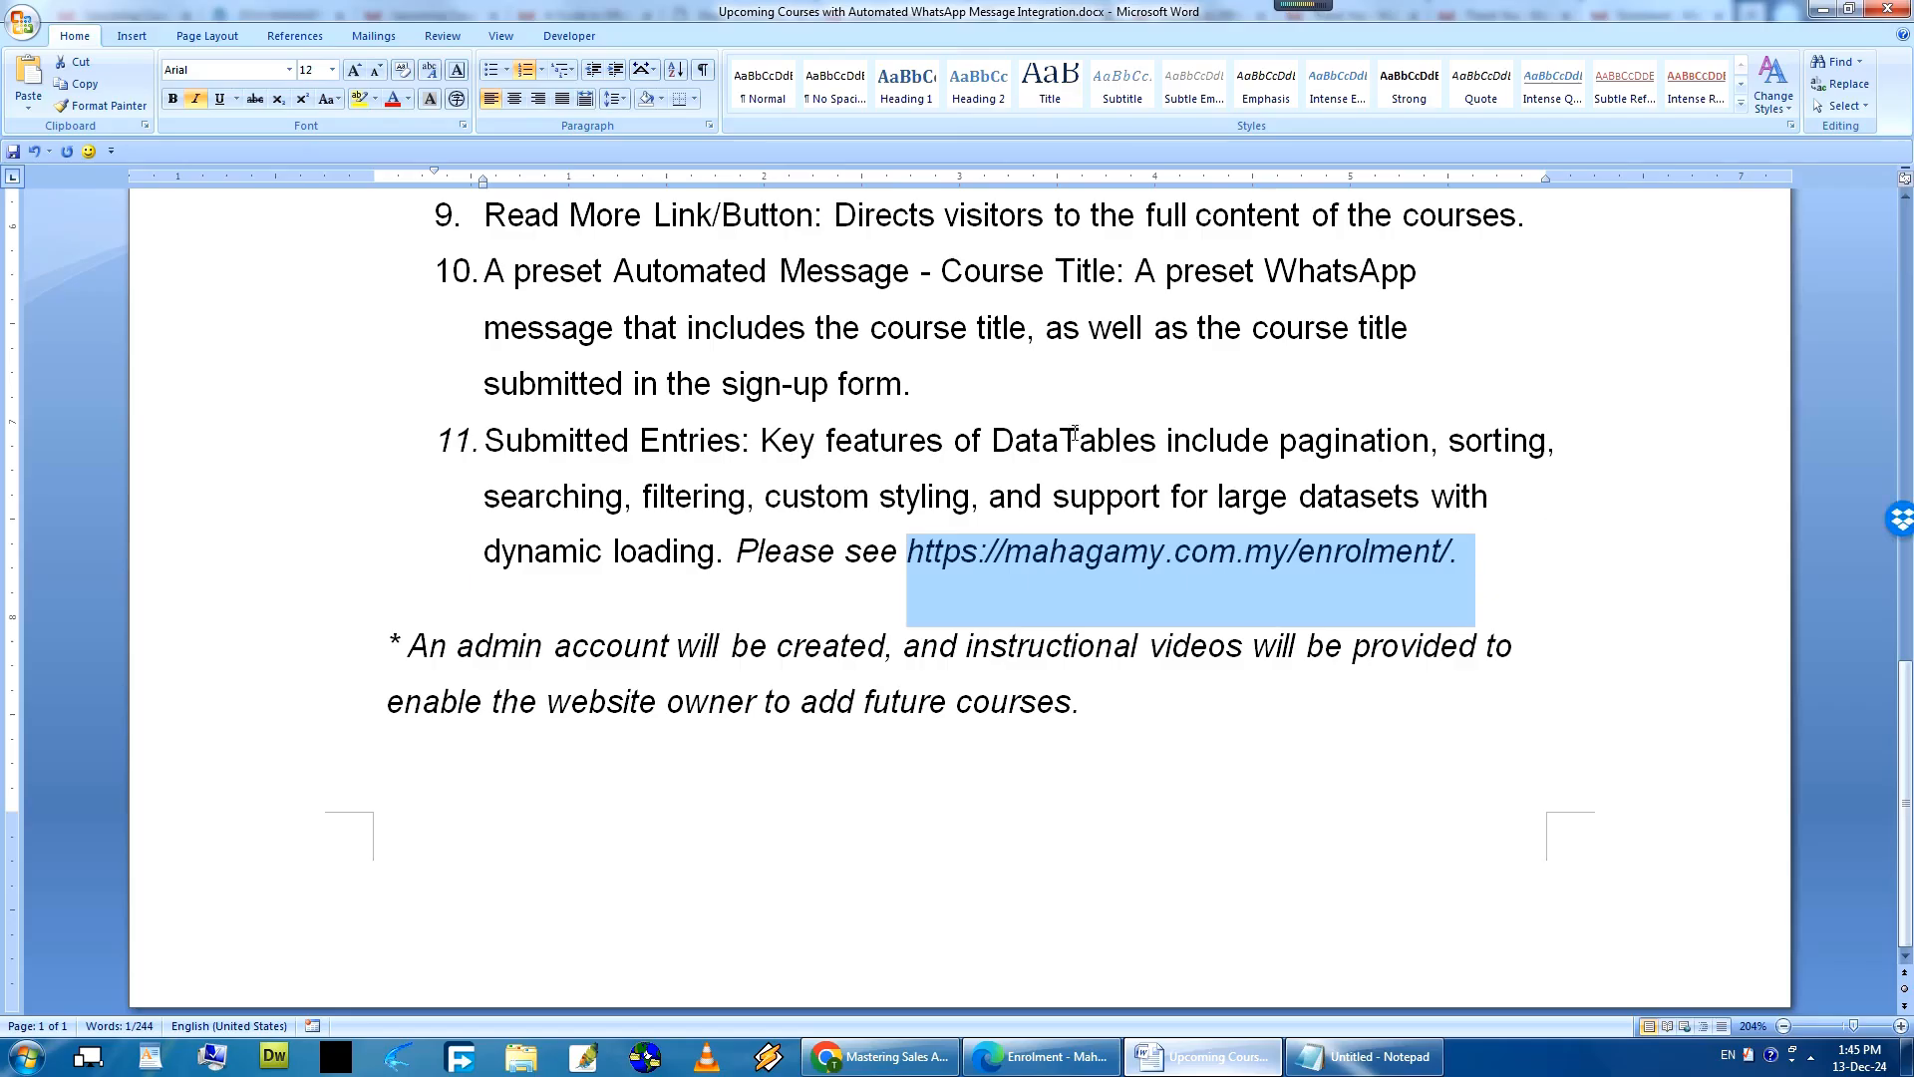
{"action": "left_click_drag", "start_coordinate": [1279, 442], "coordinate": [1425, 445]}
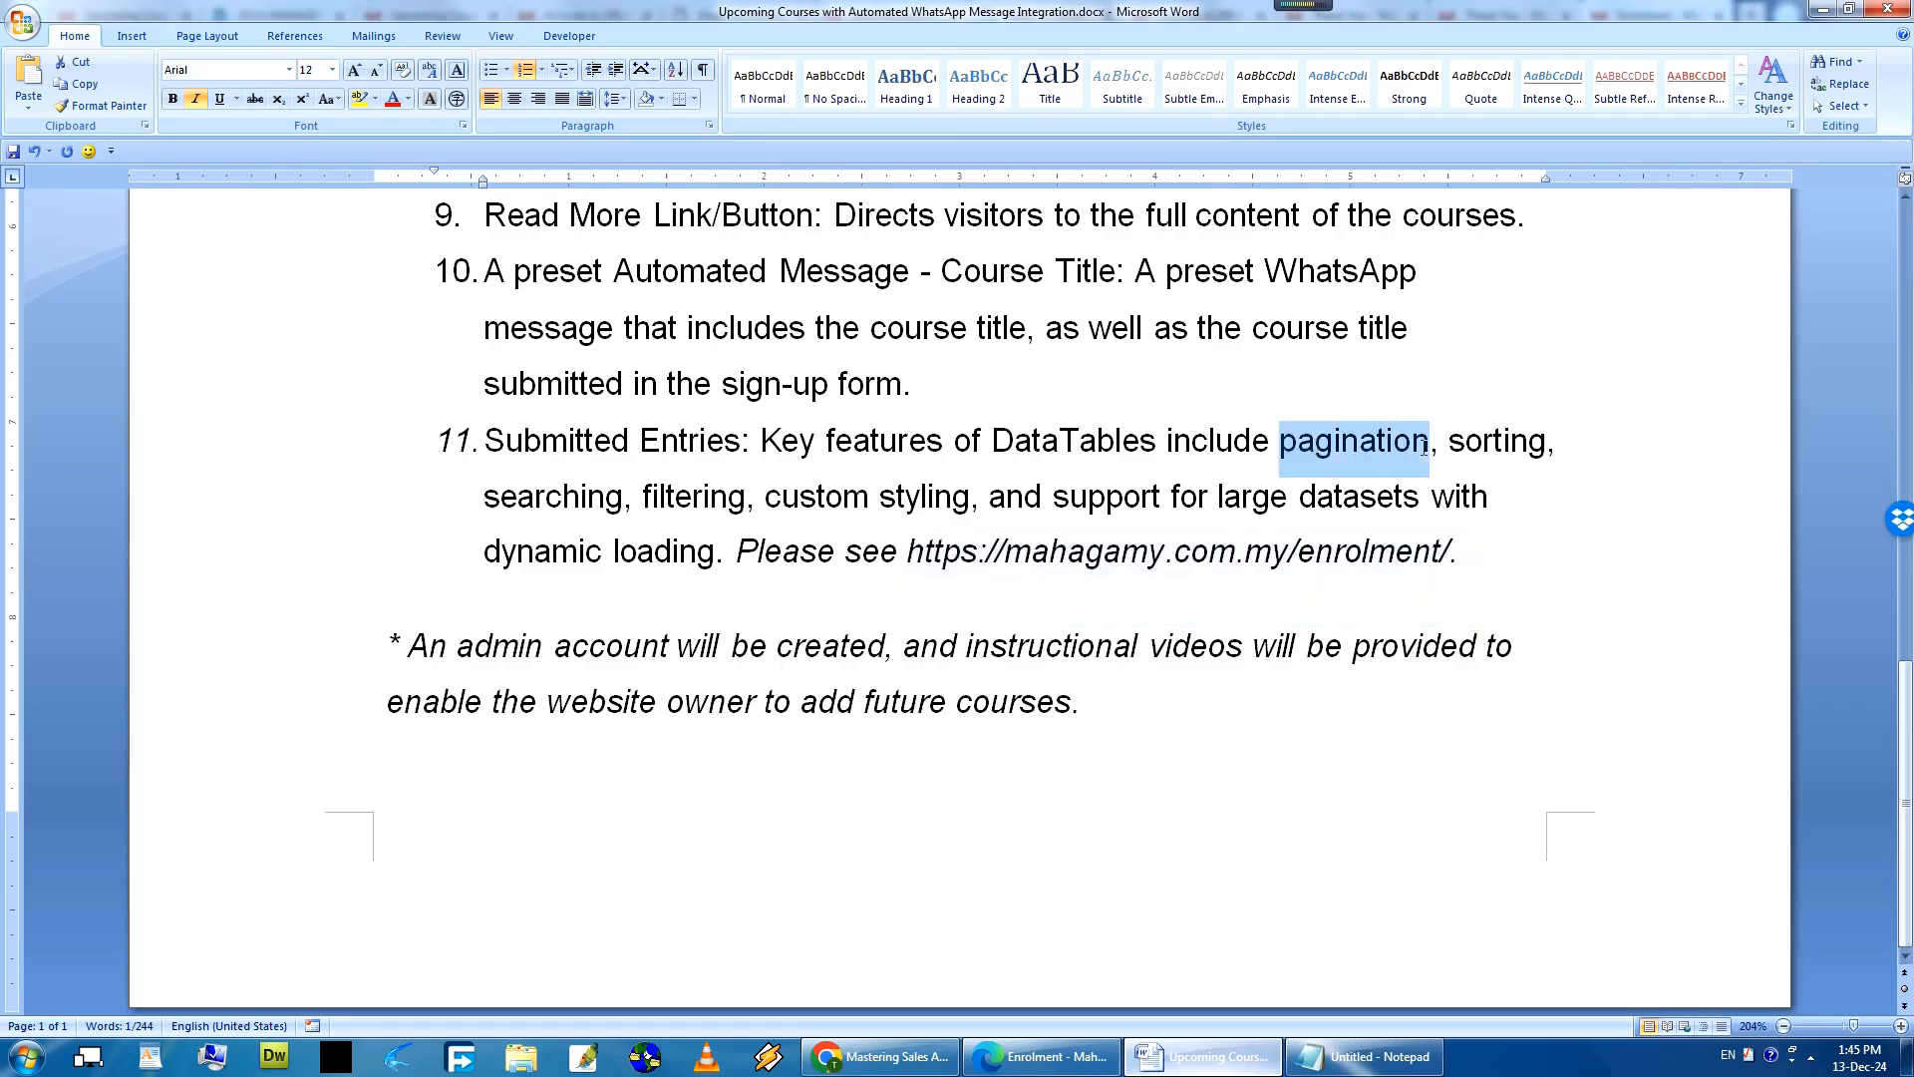
{"action": "left_click", "coordinate": [1048, 1055]}
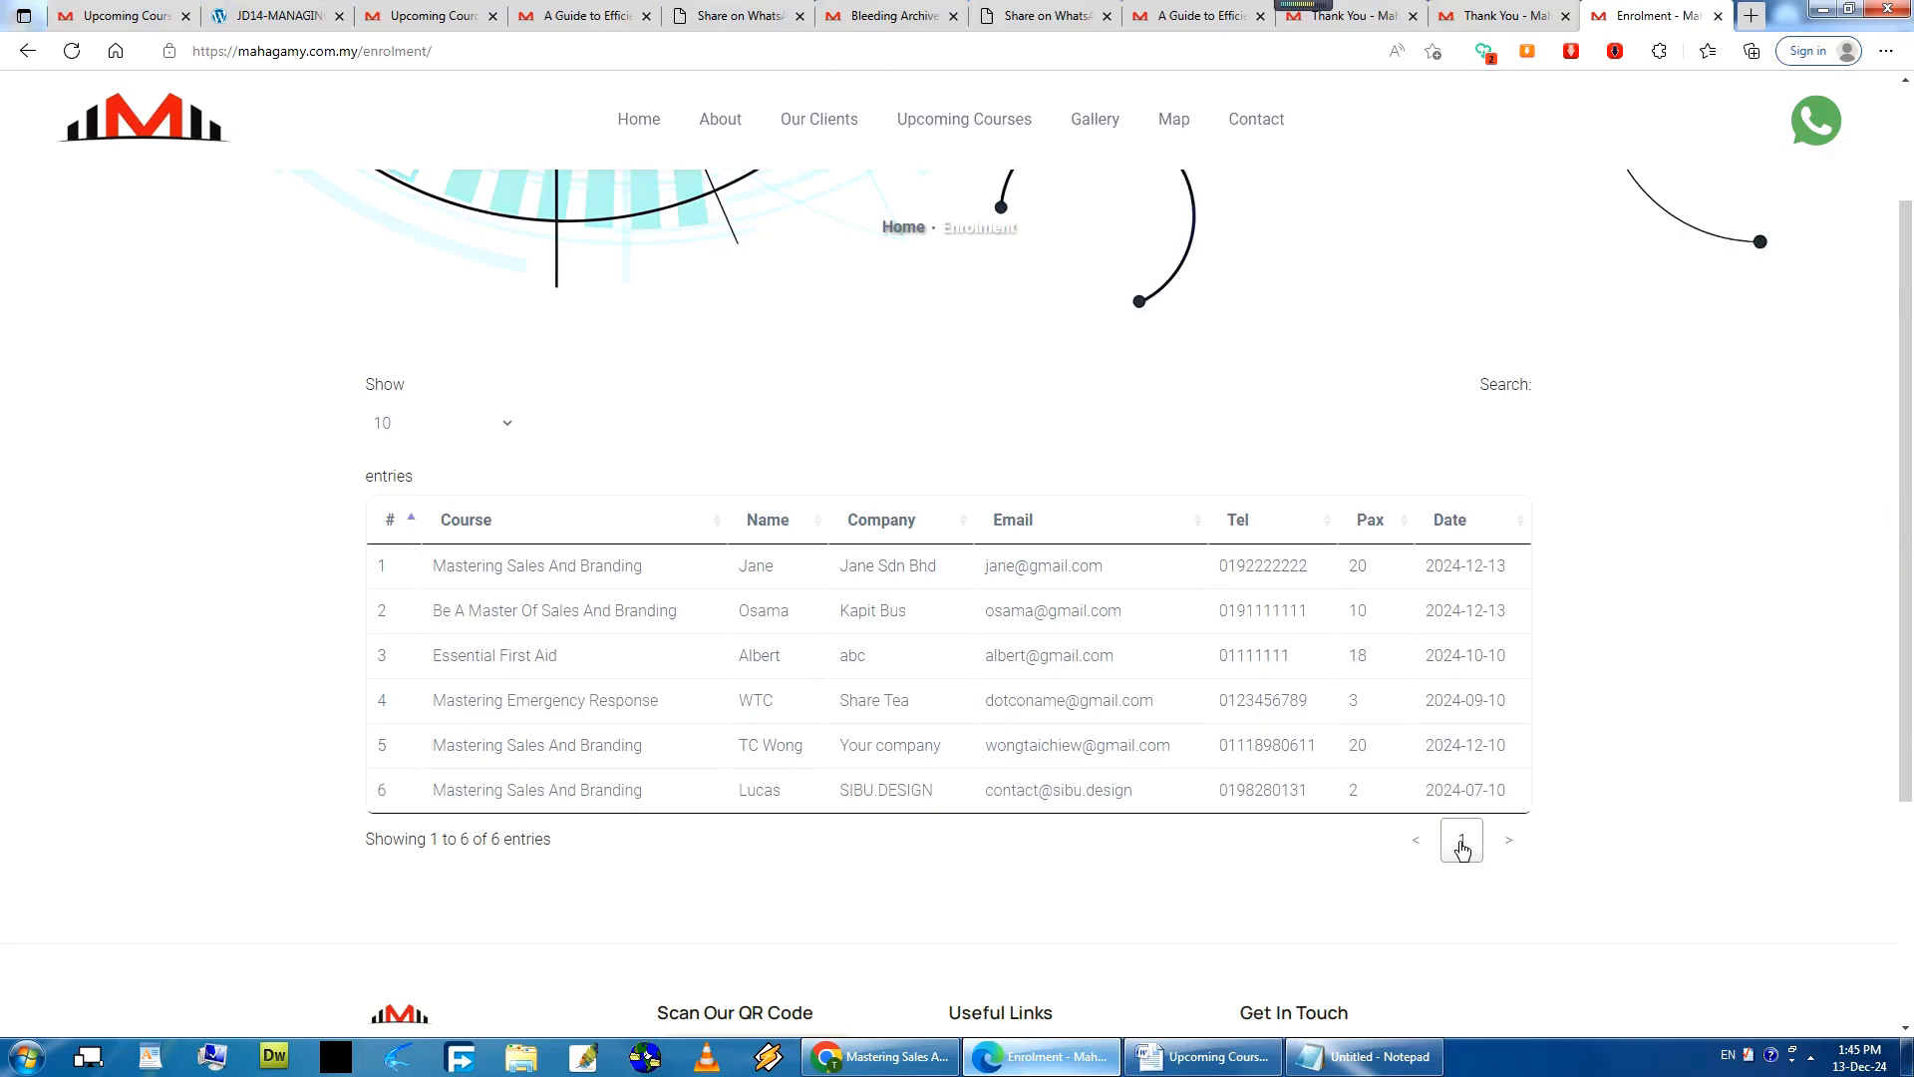
Set the enrolment table to show 5 entries per page, and switch it back to 10.
{"action": "left_click", "coordinate": [503, 426]}
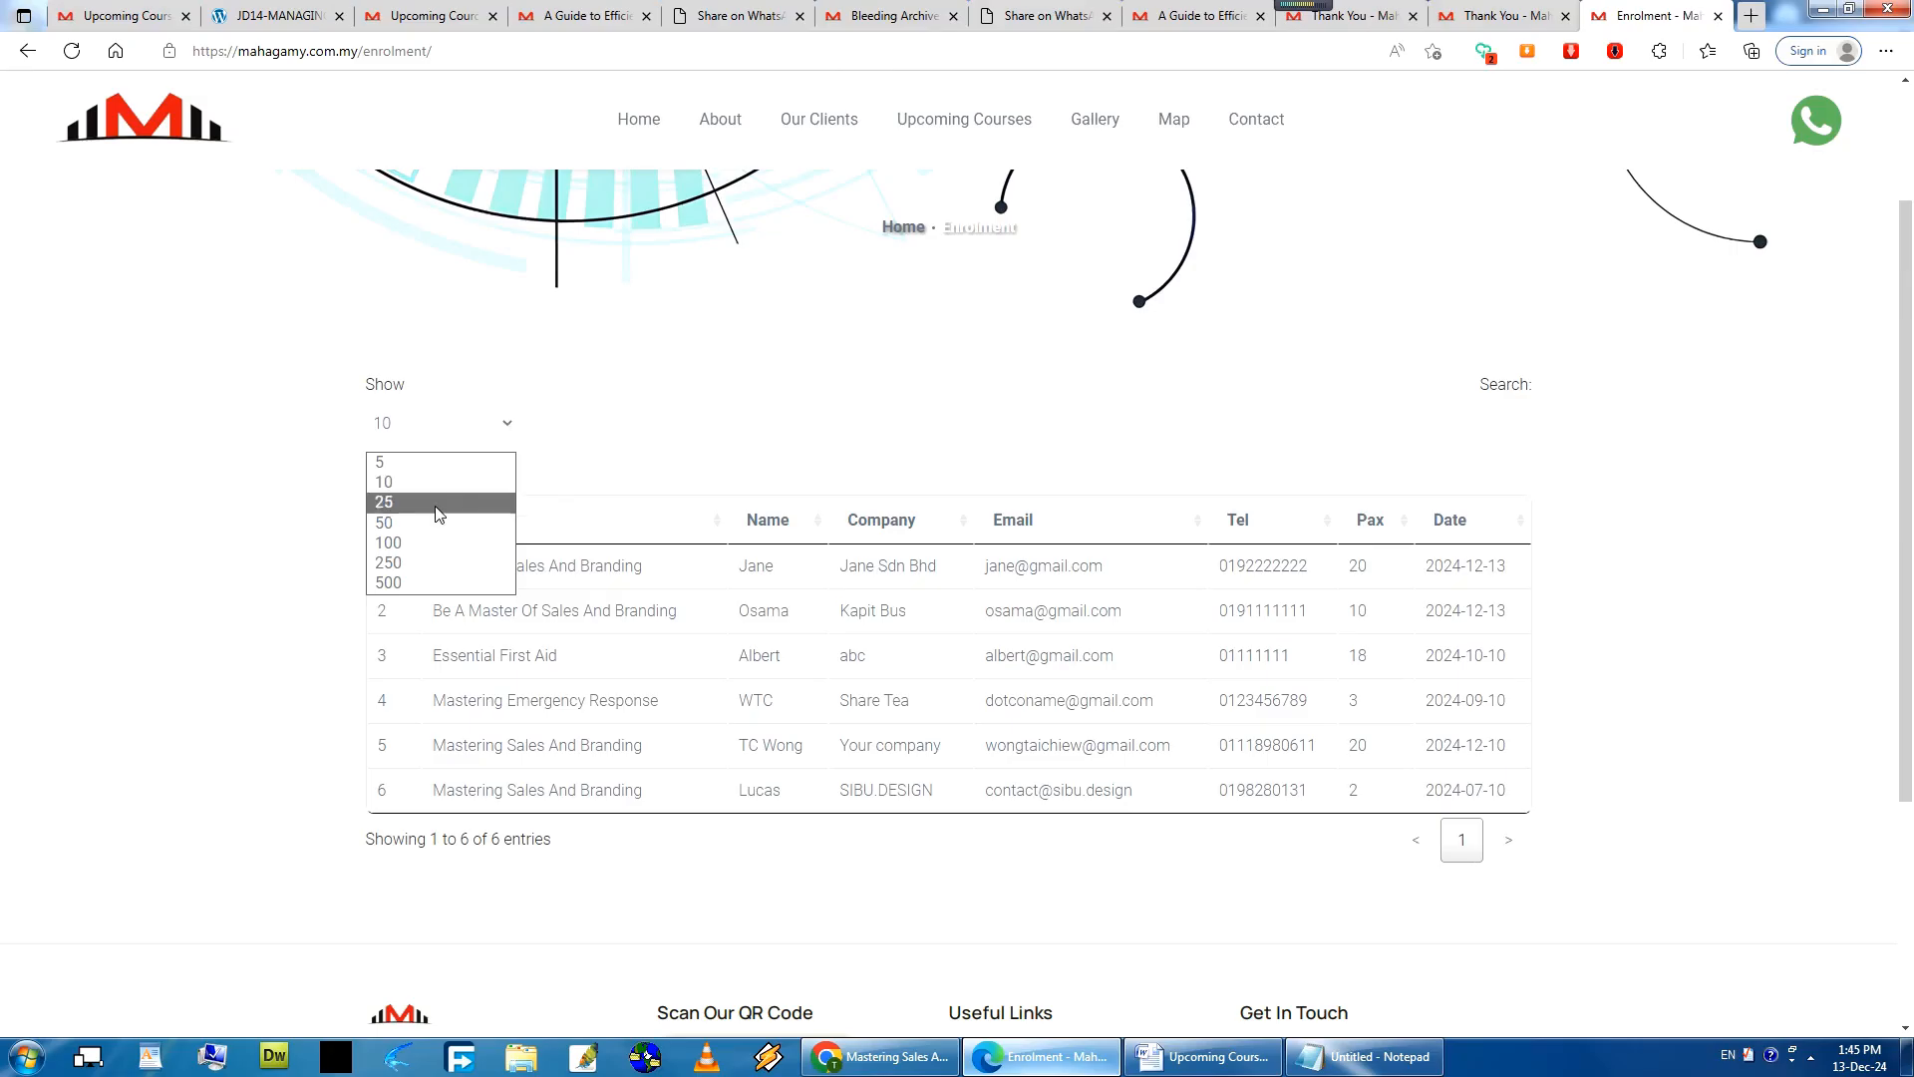
{"action": "left_click", "coordinate": [415, 464]}
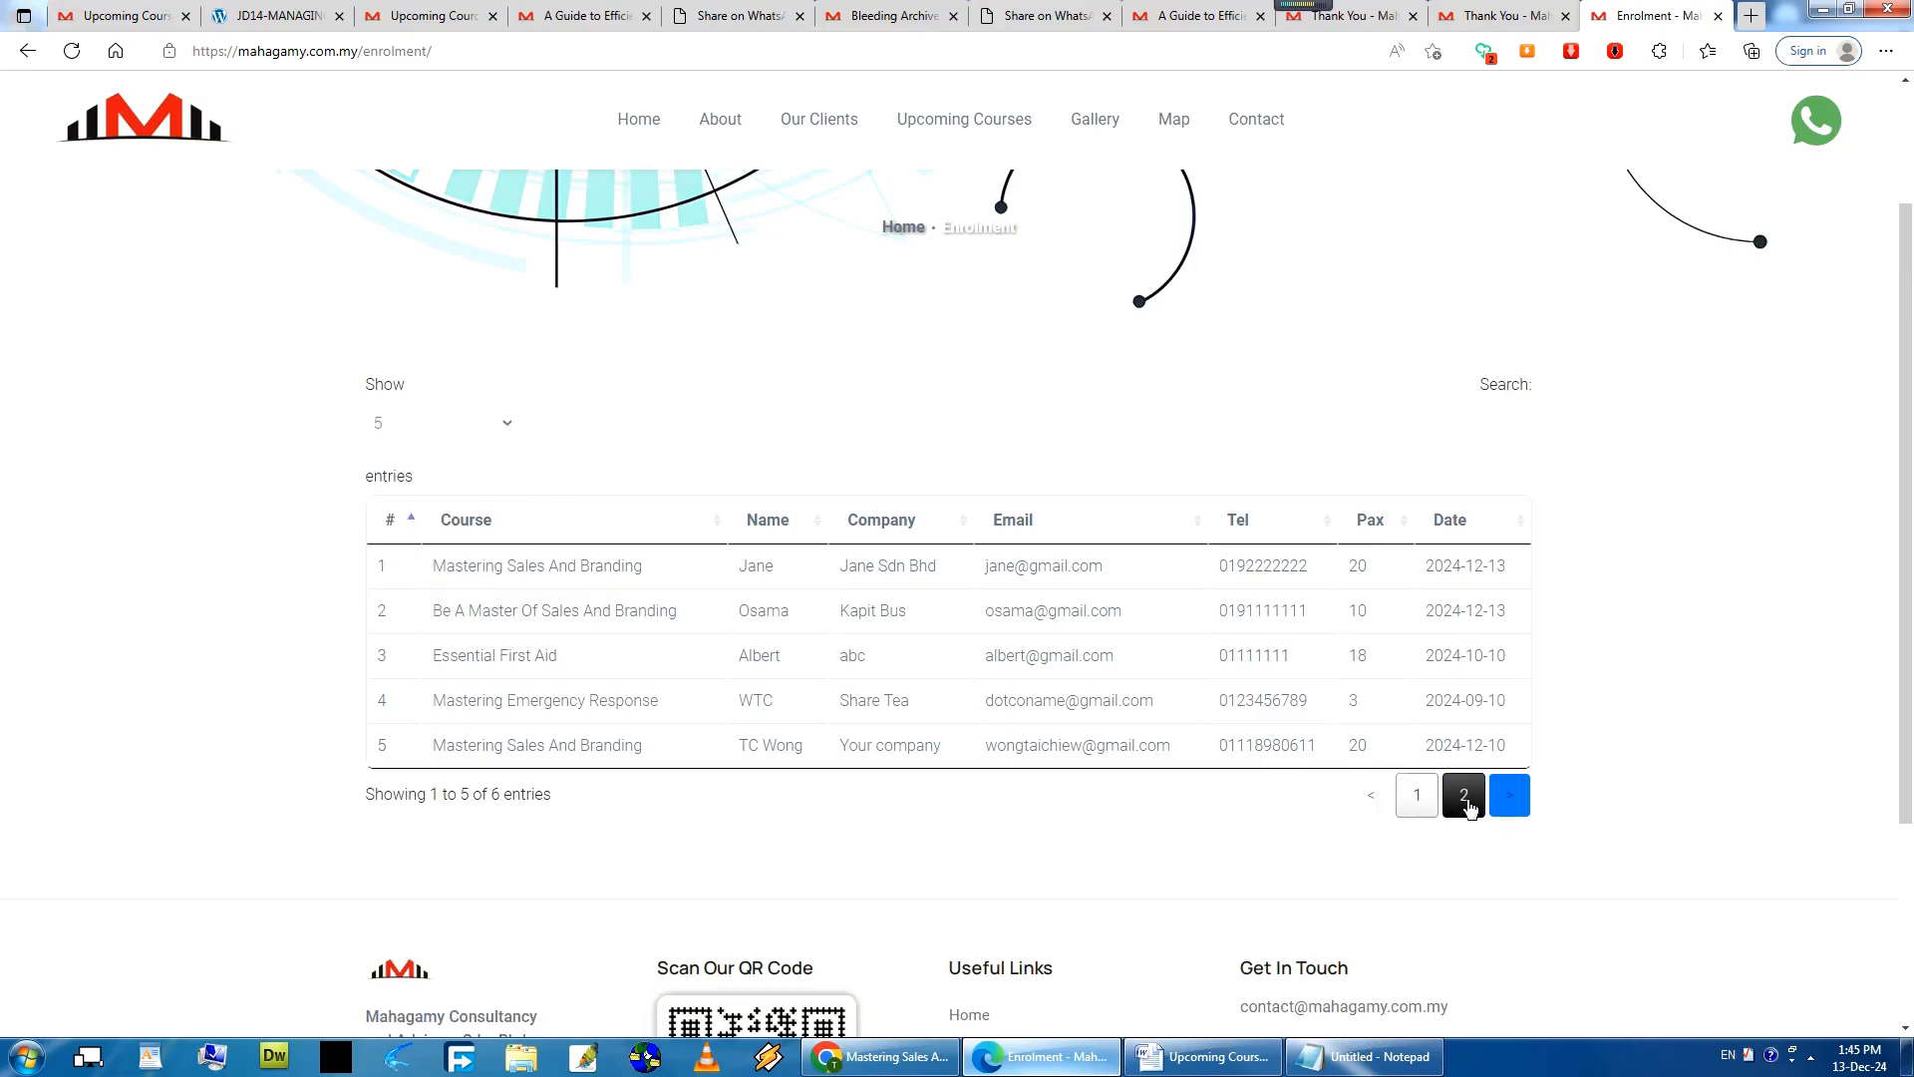
{"action": "left_click", "coordinate": [469, 421]}
{"action": "left_click", "coordinate": [448, 480]}
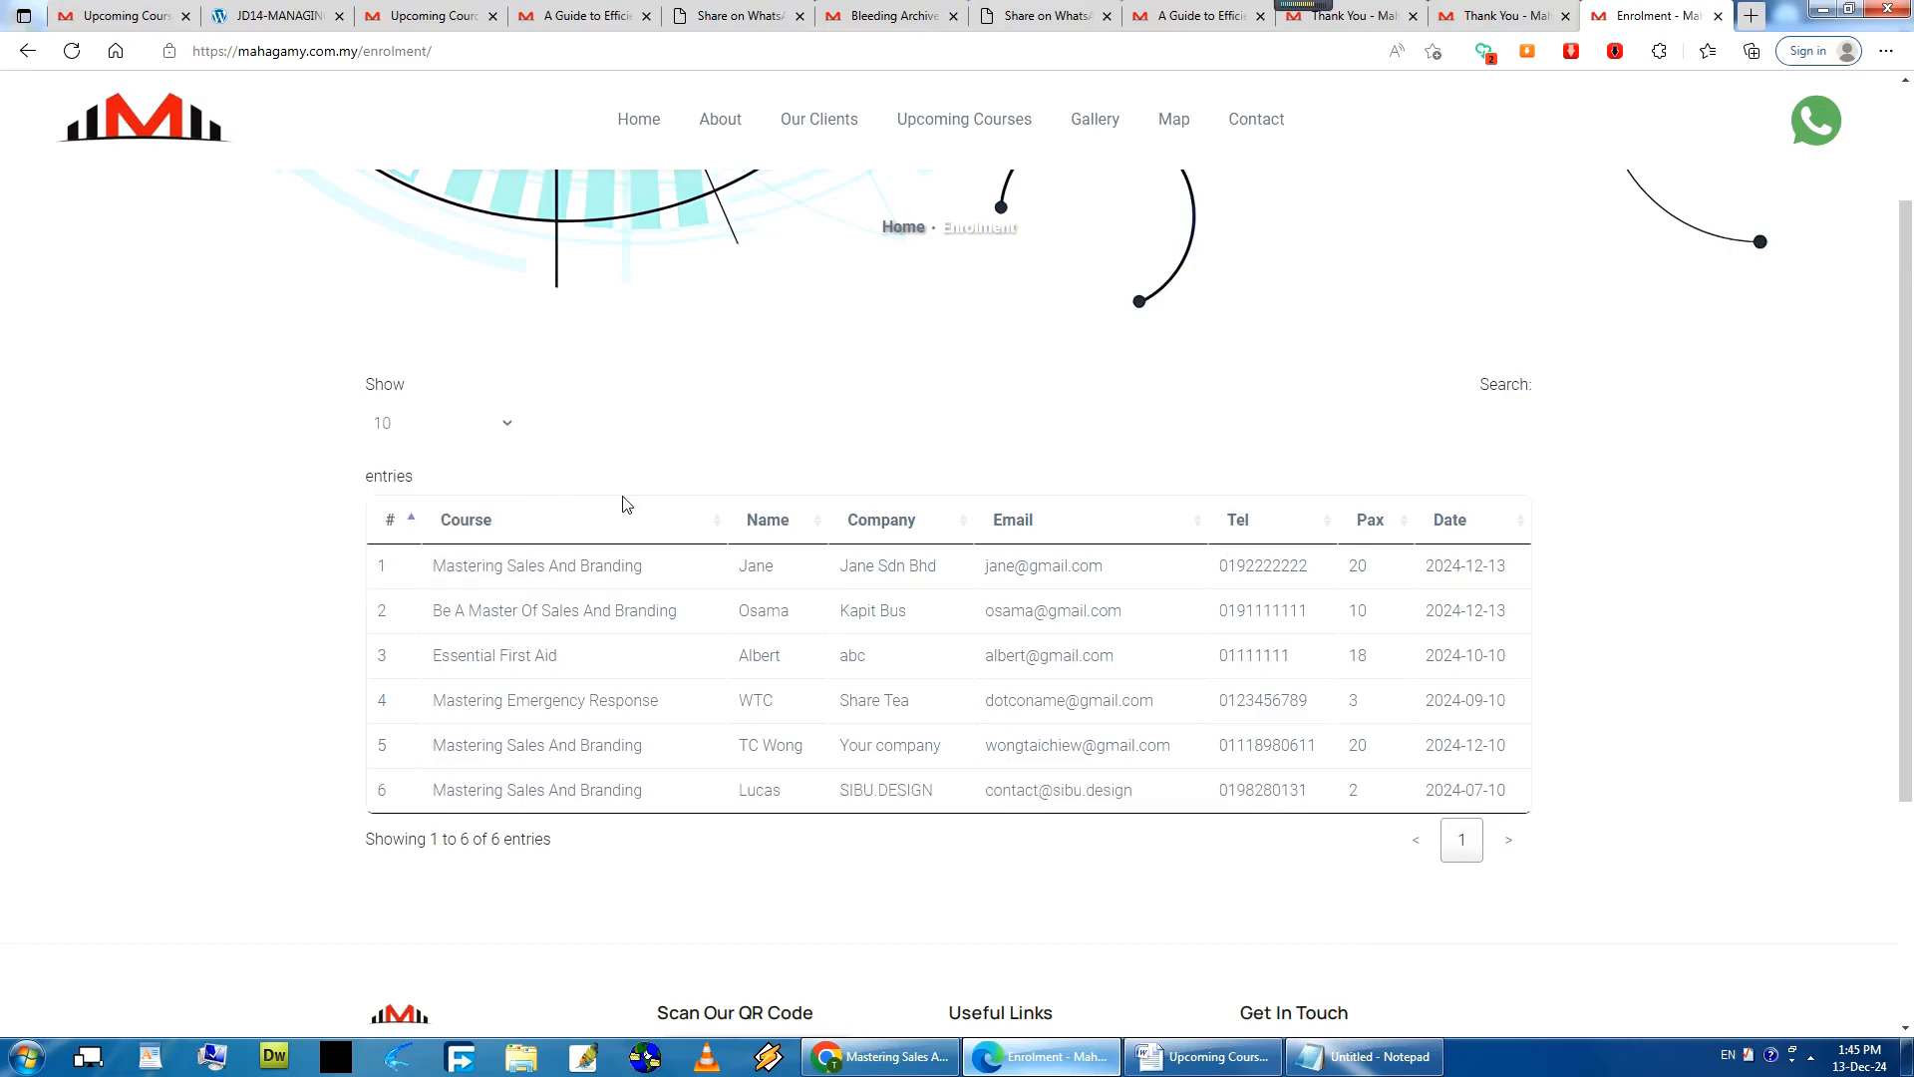
Check the feature list in Word, return to Edge and sort the enrolment table by Course, Name and Company.
{"action": "left_click", "coordinate": [1202, 1057]}
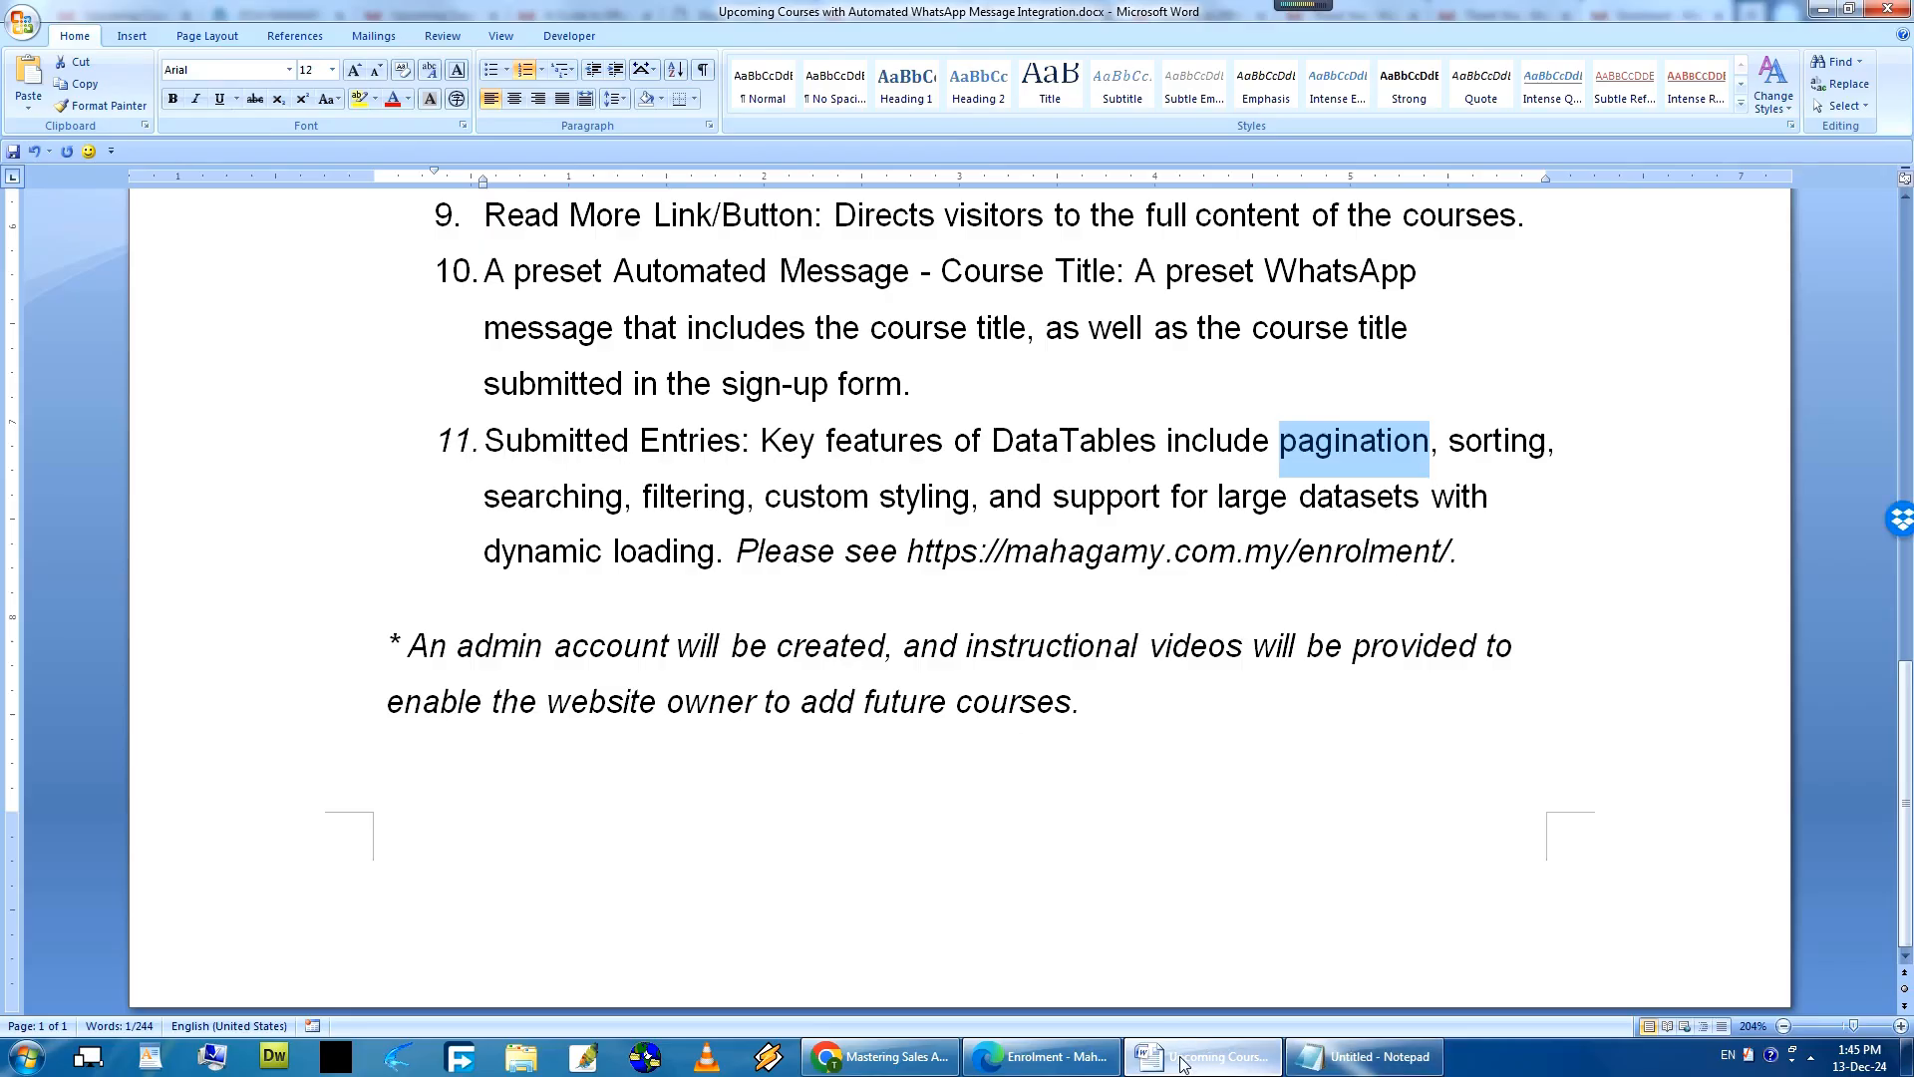
{"action": "left_click", "coordinate": [1009, 1061]}
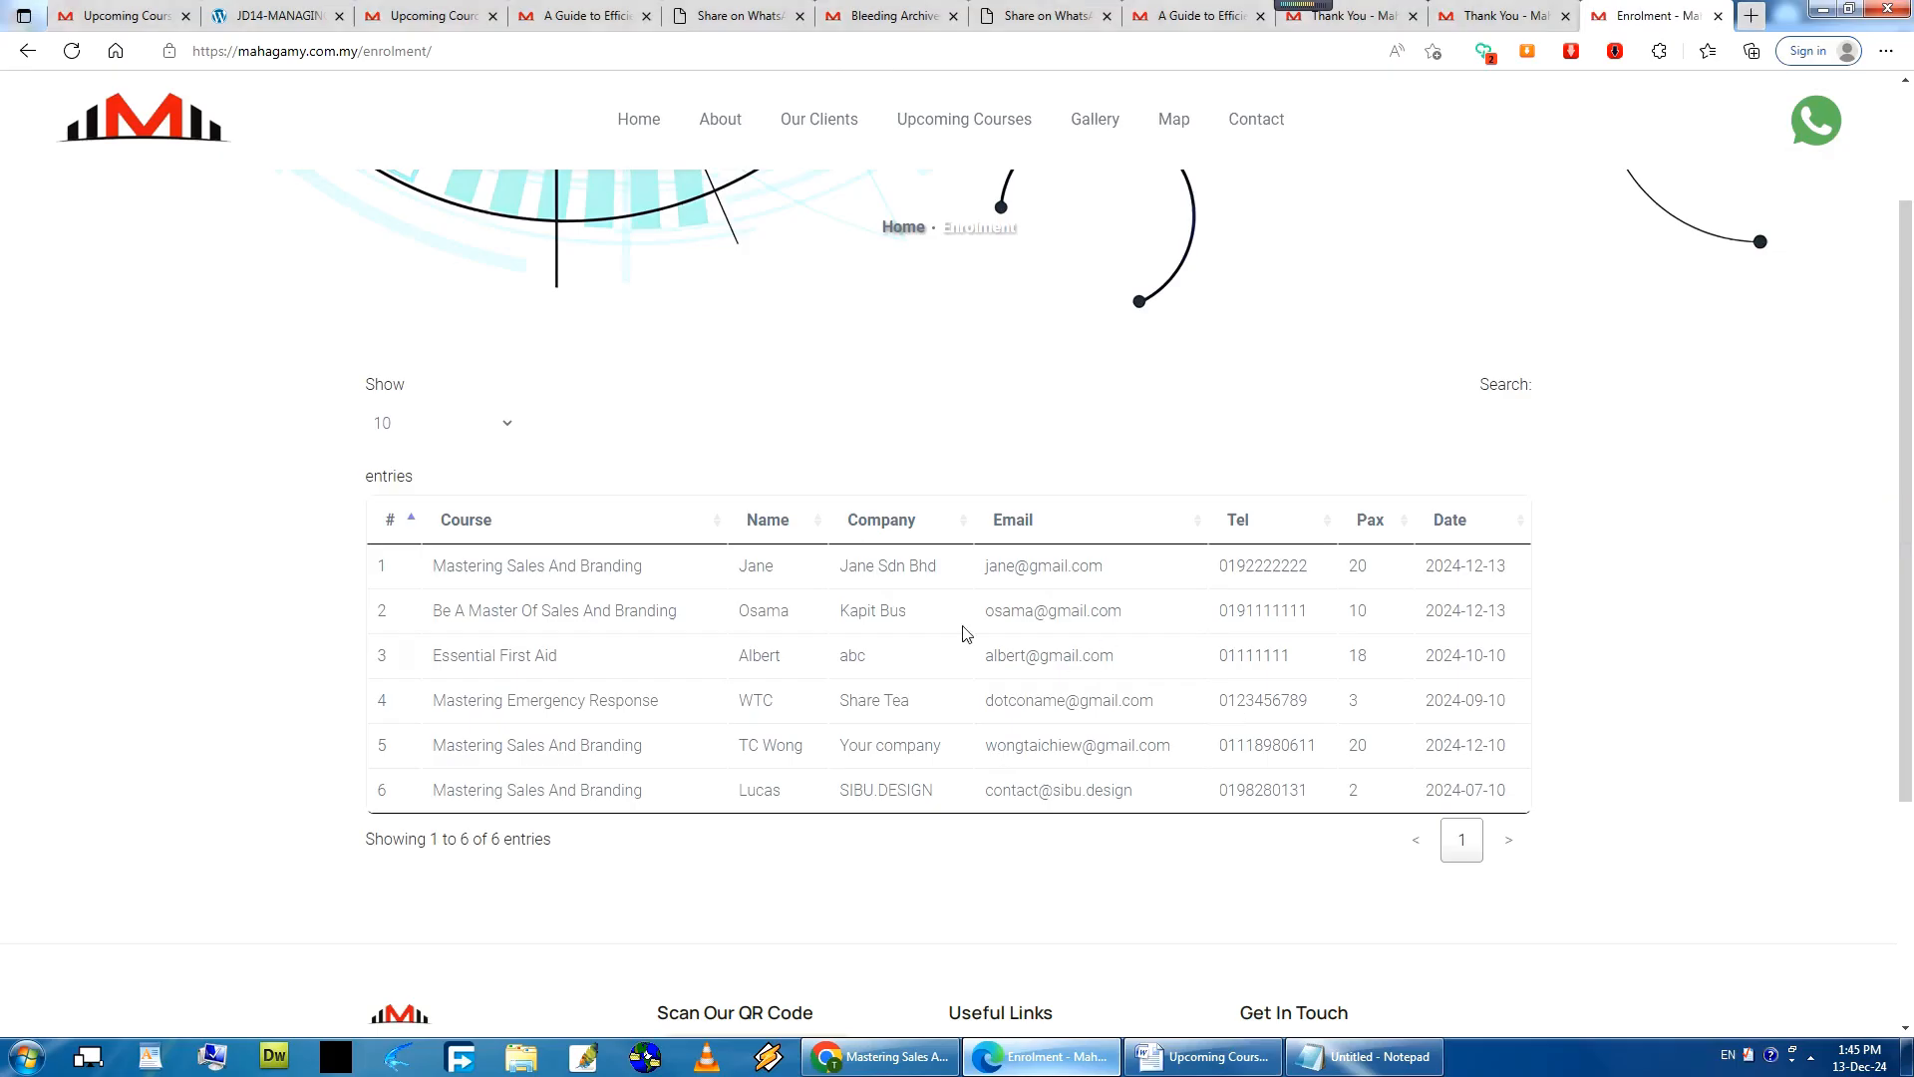
{"action": "left_click", "coordinate": [716, 529]}
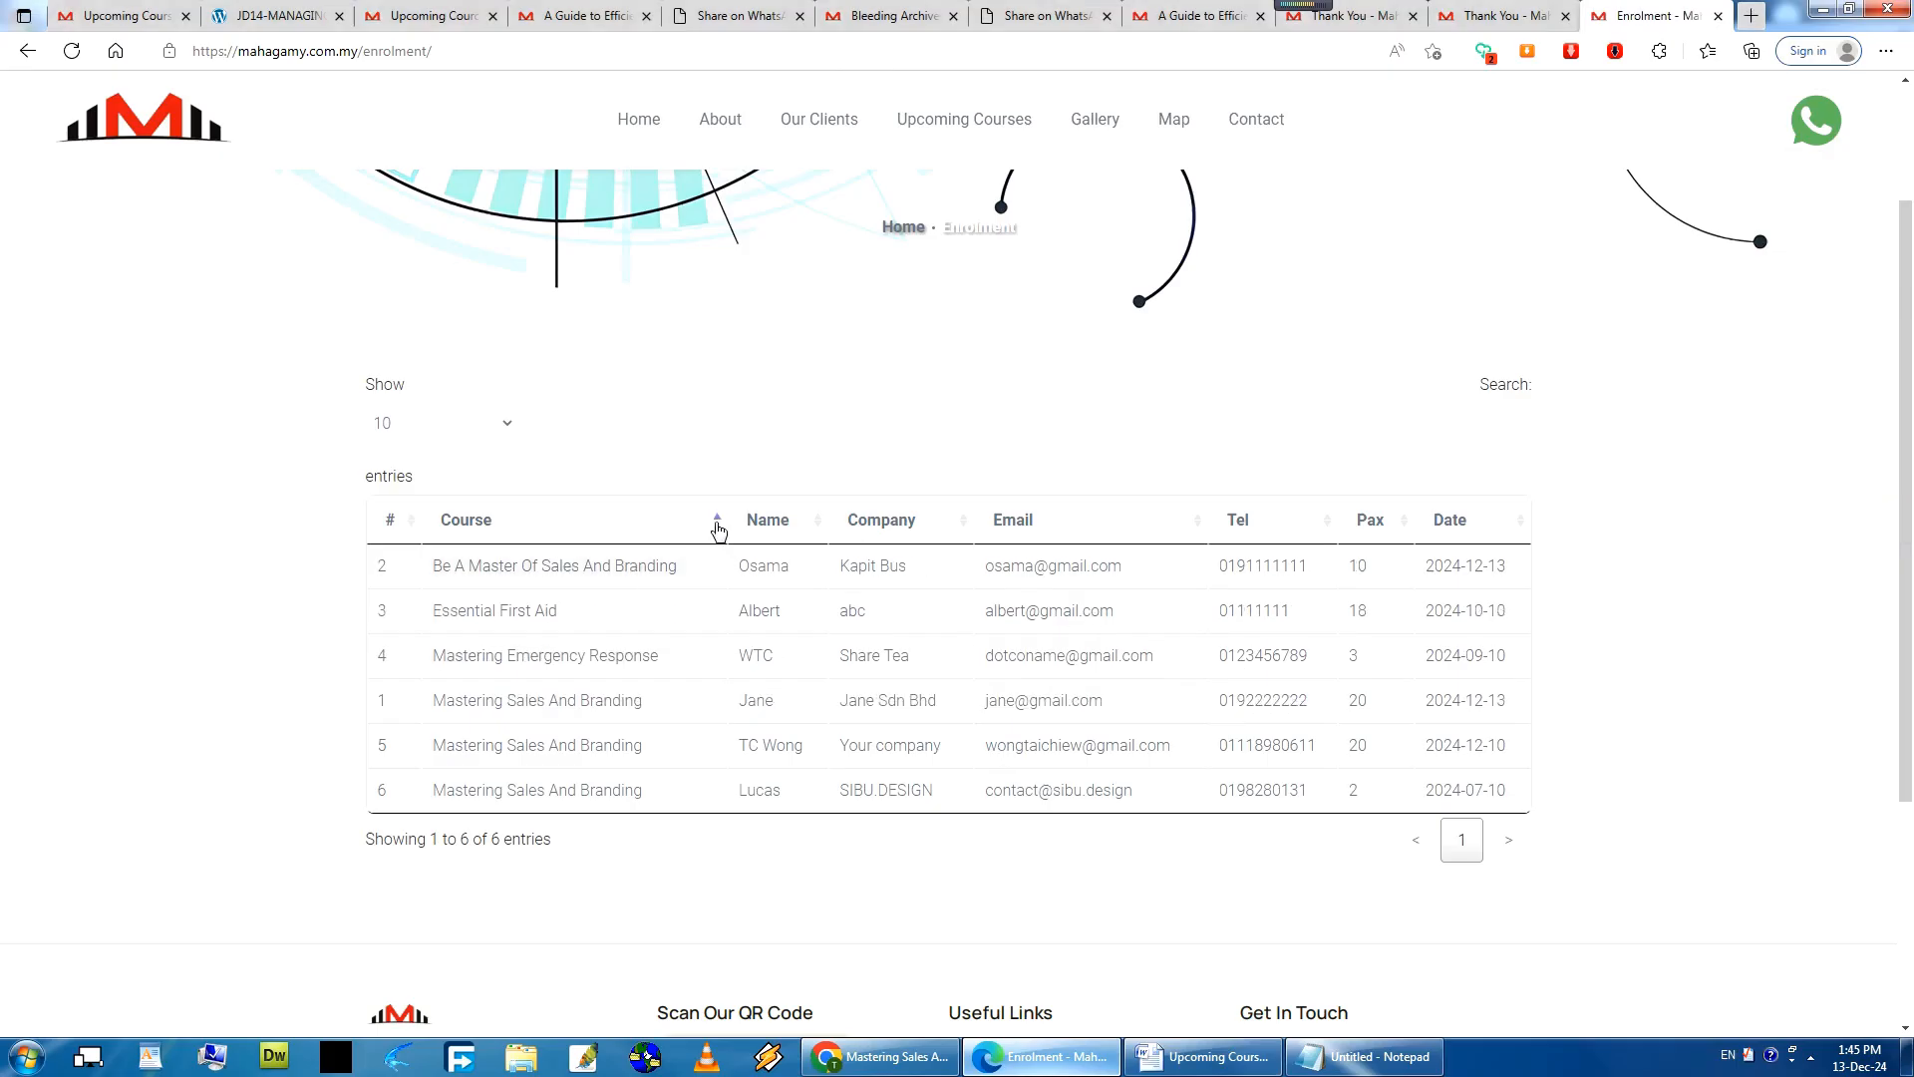
{"action": "left_click", "coordinate": [718, 526]}
{"action": "left_click", "coordinate": [818, 526]}
{"action": "left_click", "coordinate": [820, 525]}
{"action": "left_click", "coordinate": [718, 528]}
{"action": "left_click", "coordinate": [960, 523]}
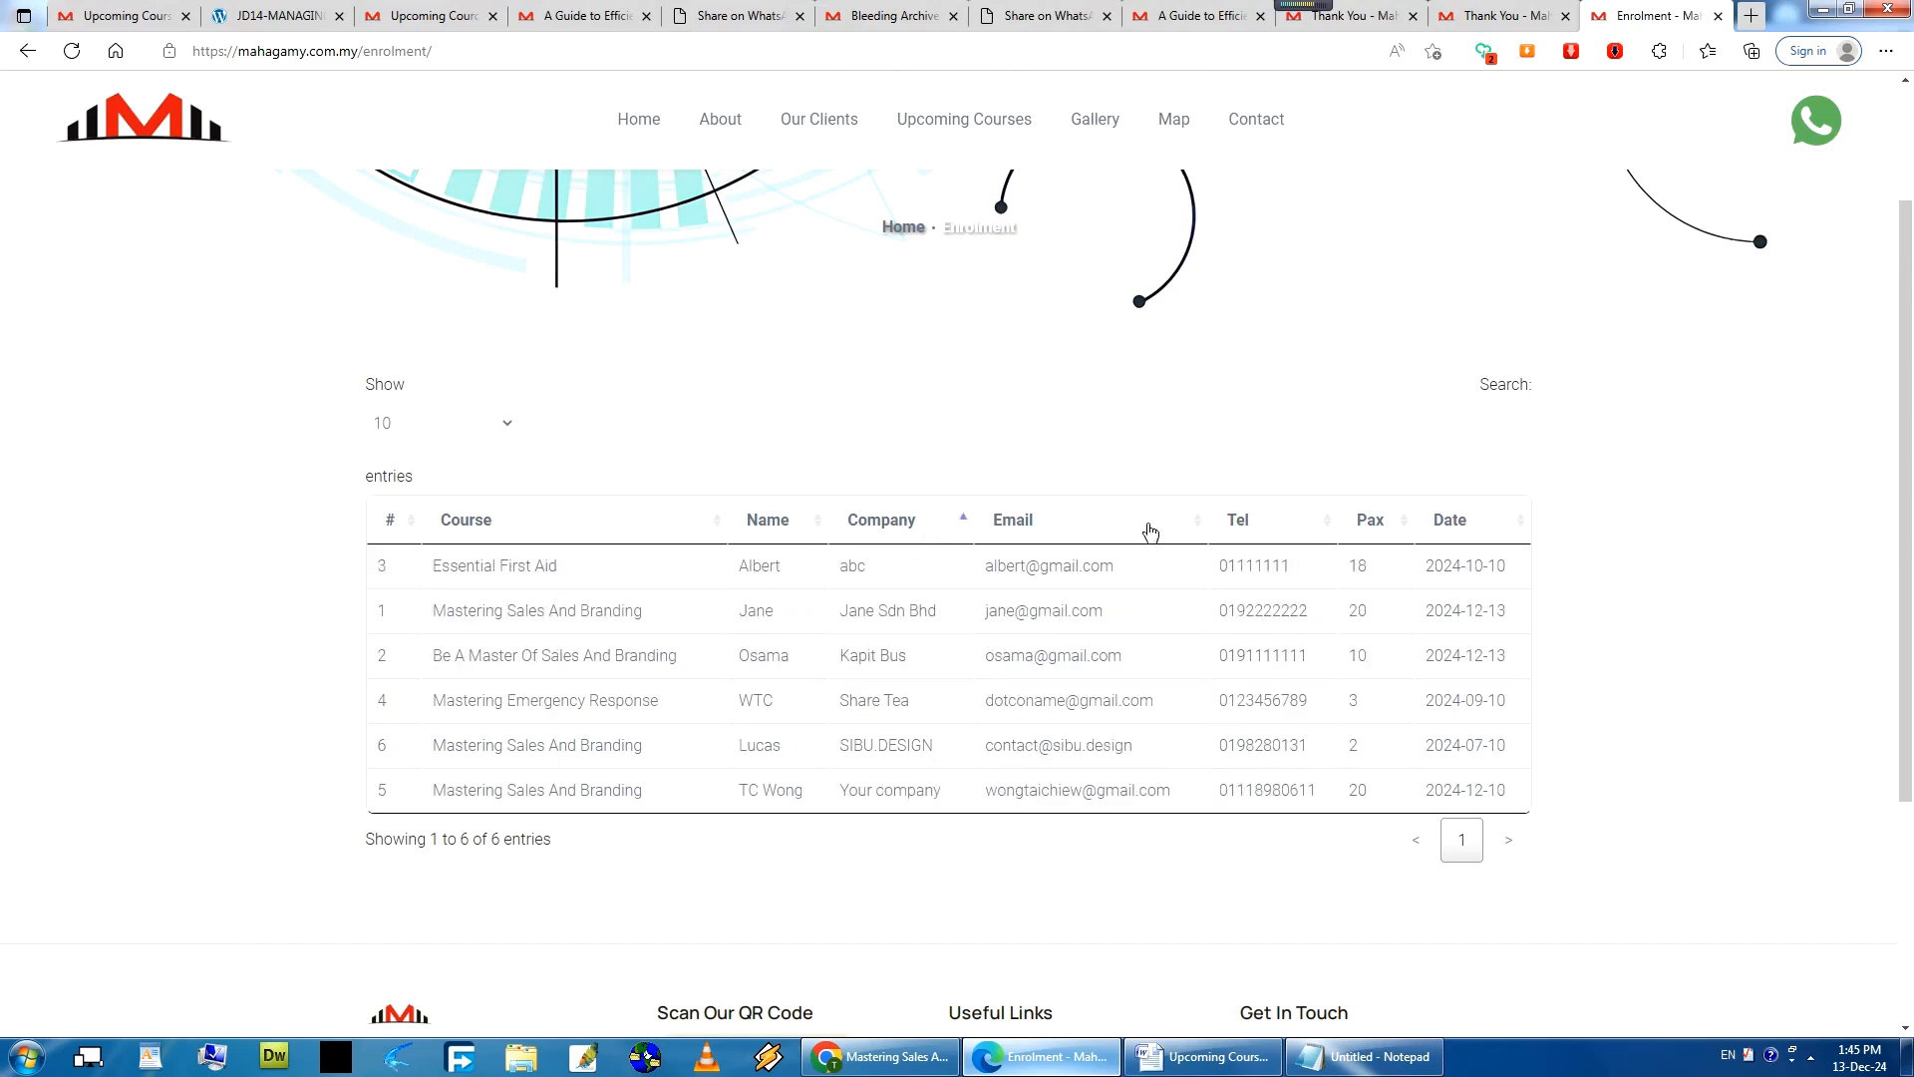
Sort the enrolment table by Email, Tel, Pax and Date, and finally by Course.
{"action": "left_click", "coordinate": [1199, 526]}
{"action": "left_click", "coordinate": [1325, 529]}
{"action": "left_click", "coordinate": [1402, 518]}
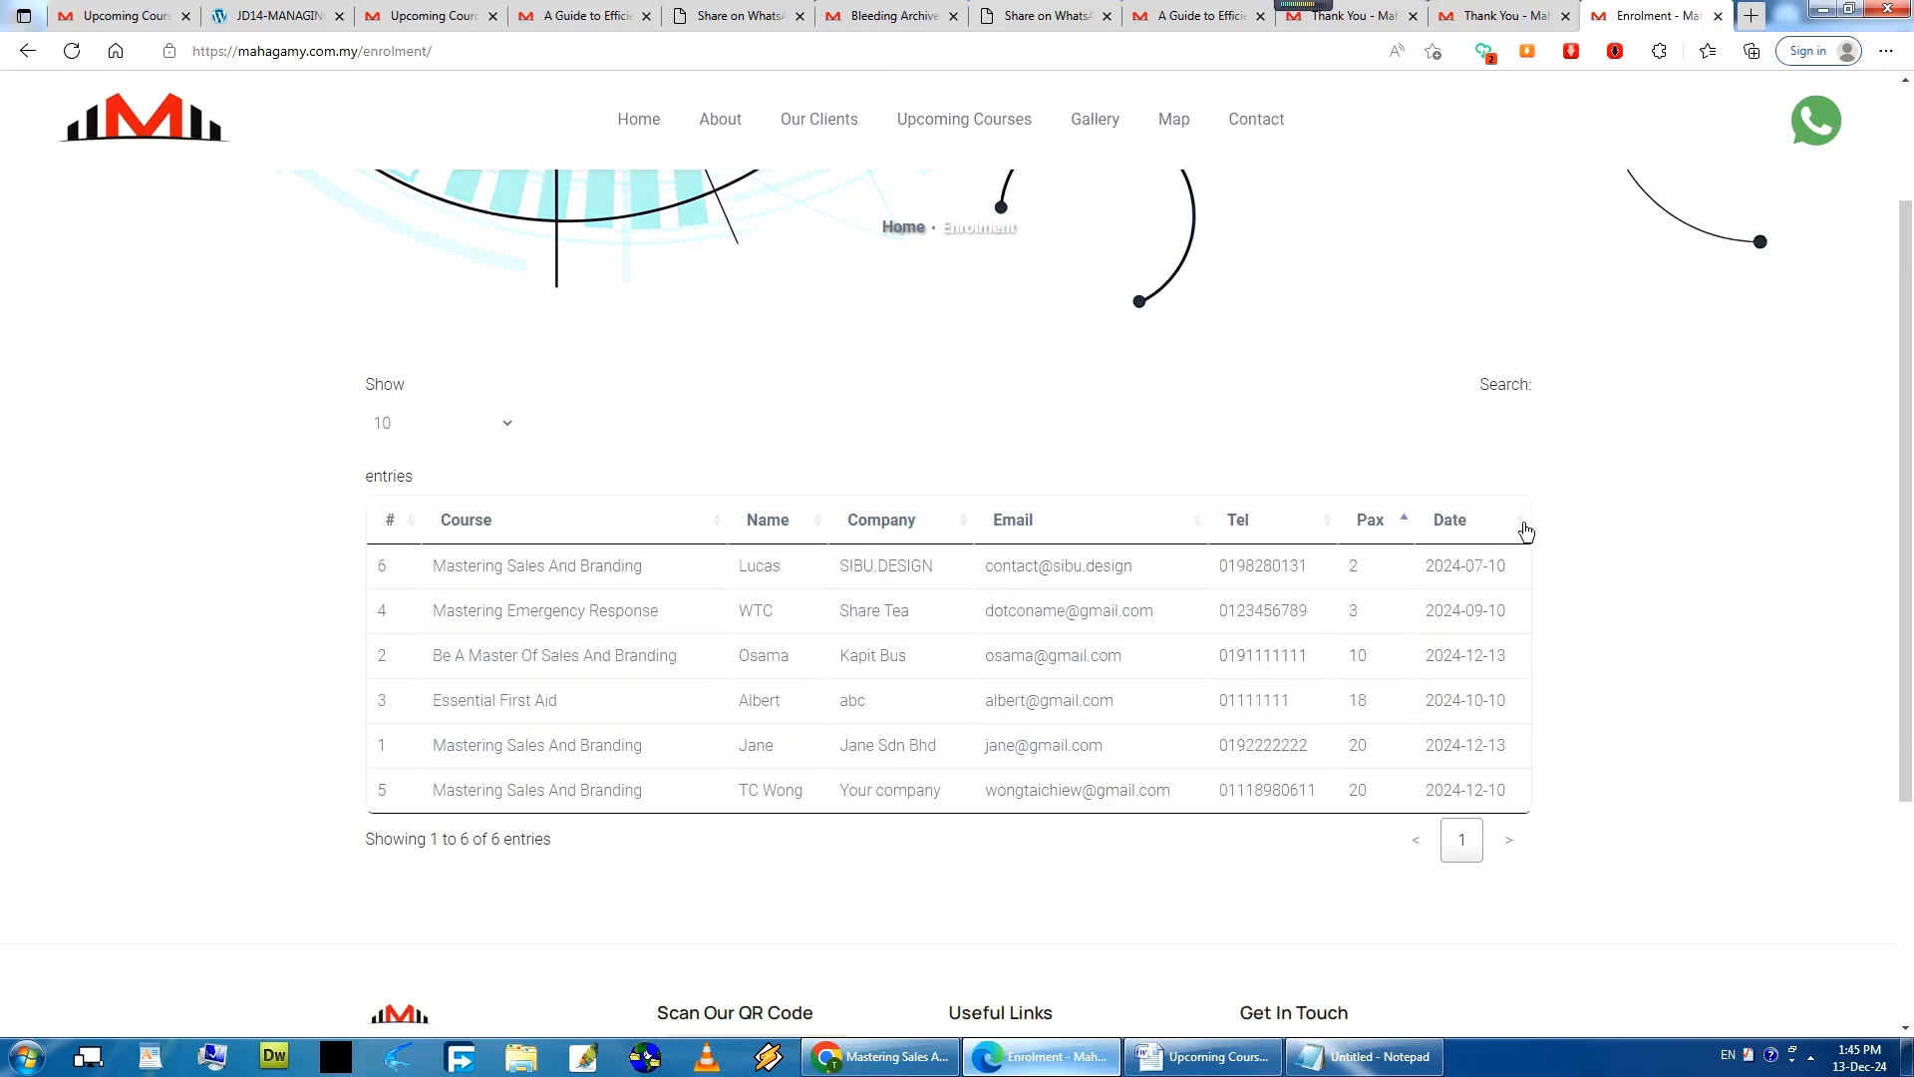
{"action": "left_click", "coordinate": [1523, 523]}
{"action": "left_click", "coordinate": [716, 528]}
Copy the name in the first row, search the enrolment table for it without leading spaces, and clear the search.
{"action": "double_click", "coordinate": [766, 566]}
{"action": "key", "text": "ctrl+c"}
{"action": "left_click", "coordinate": [1410, 423]}
{"action": "right_click", "coordinate": [1370, 425]}
{"action": "left_click", "coordinate": [1426, 577]}
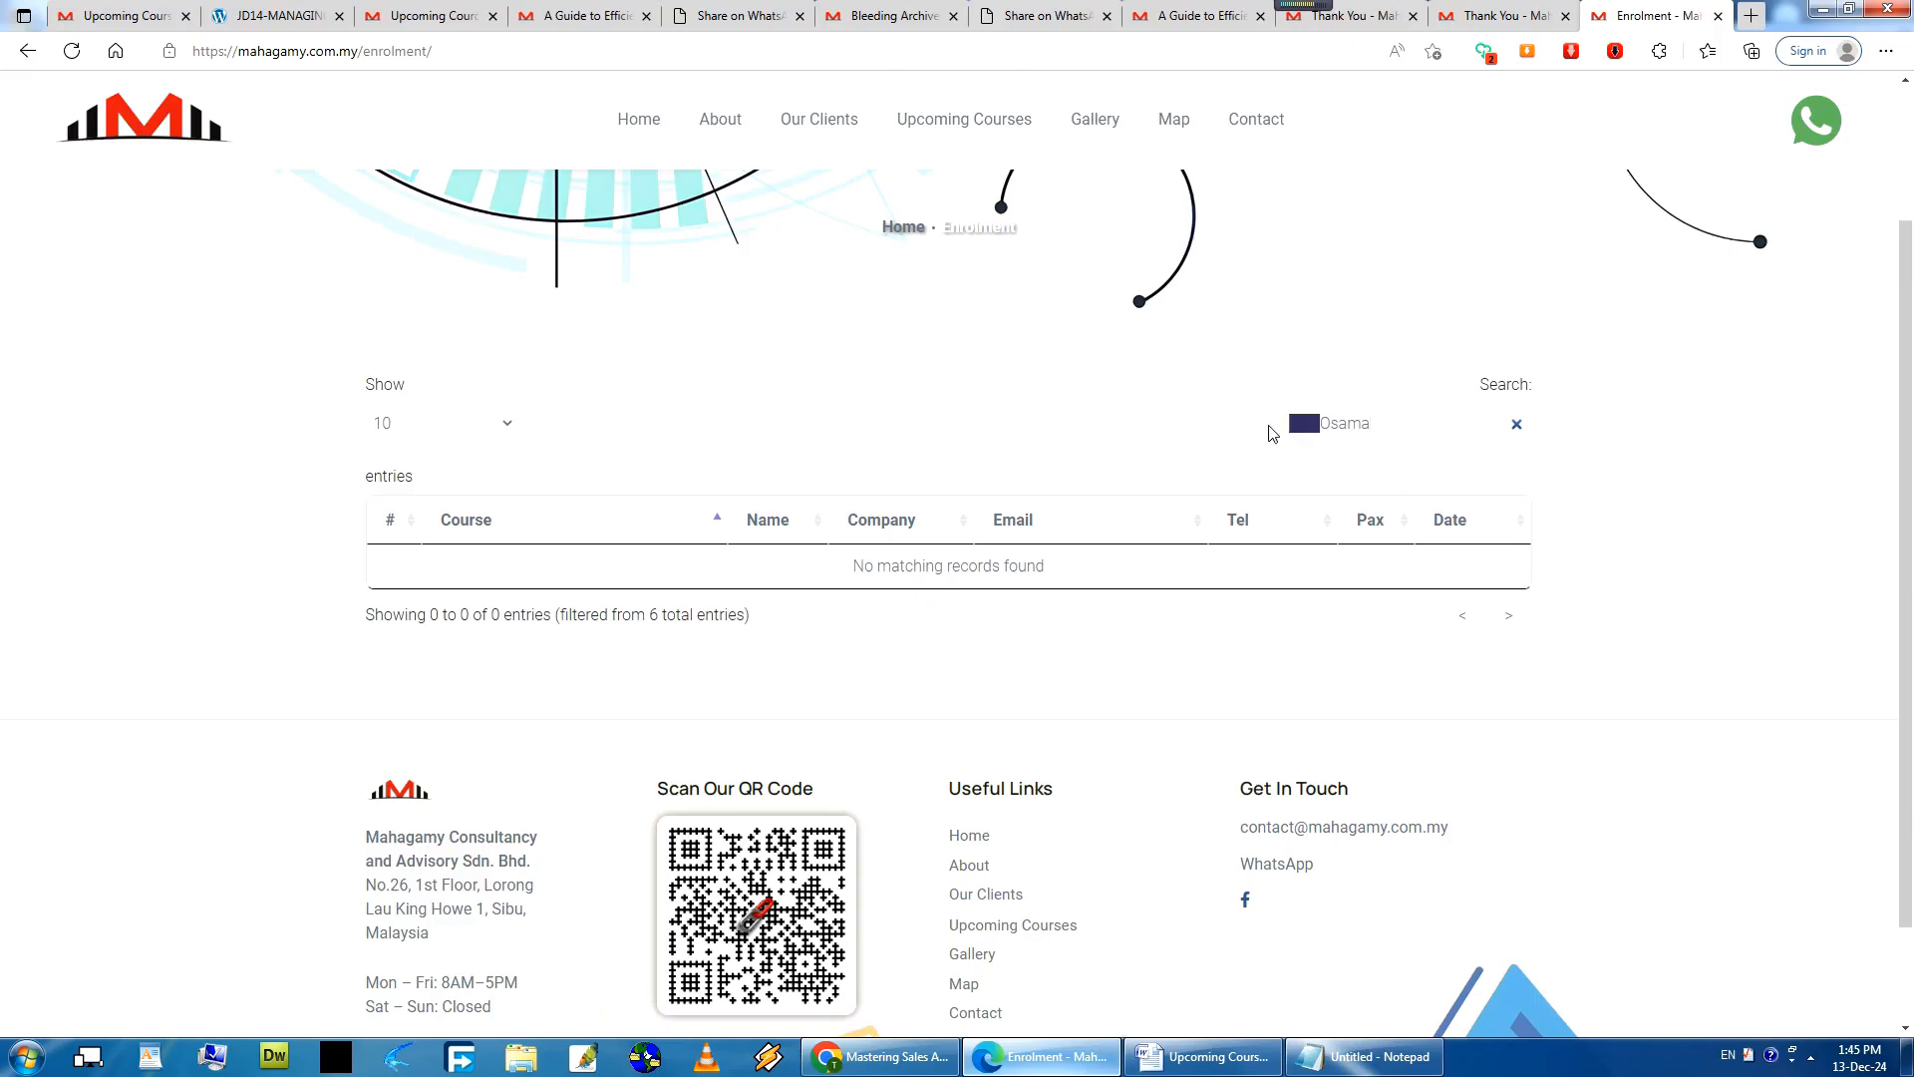
{"action": "key", "text": "BackSpace"}
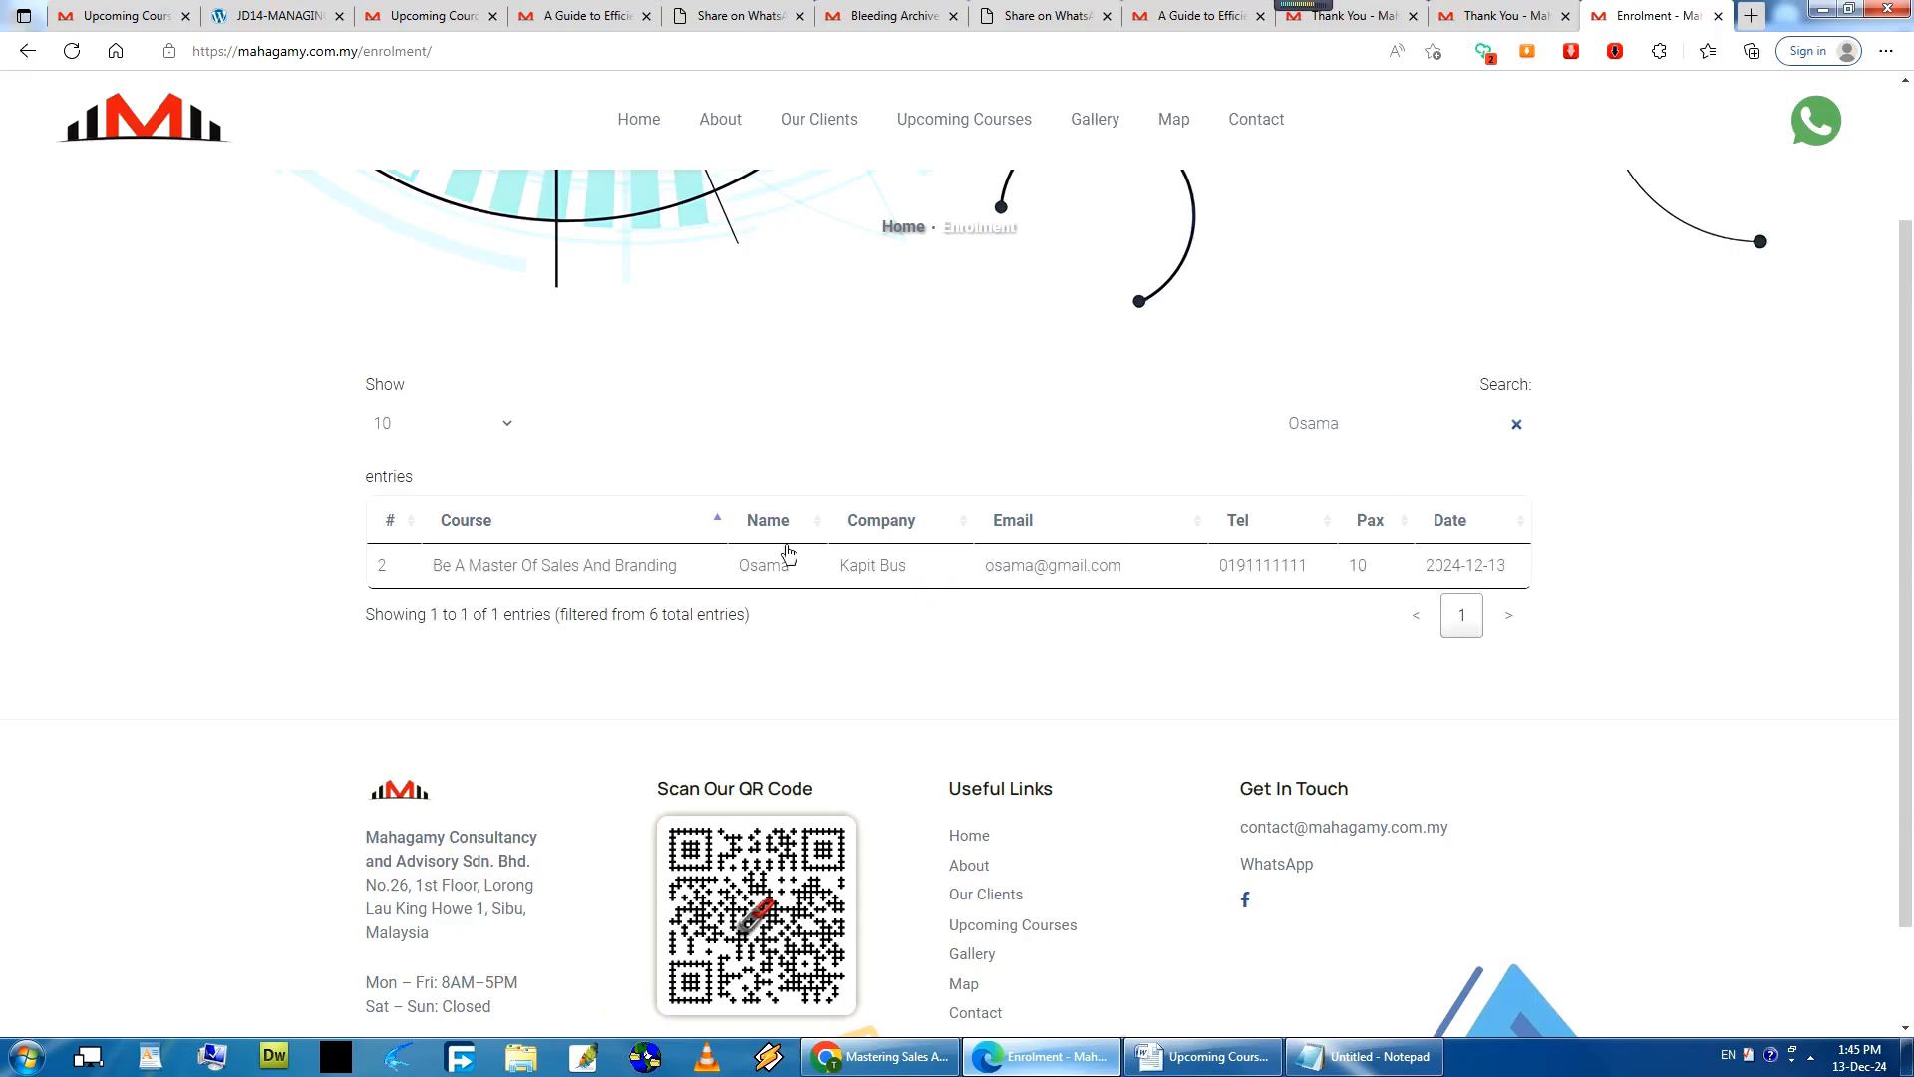
{"action": "key", "text": "ctrl+a"}
{"action": "key", "text": "BackSpace"}
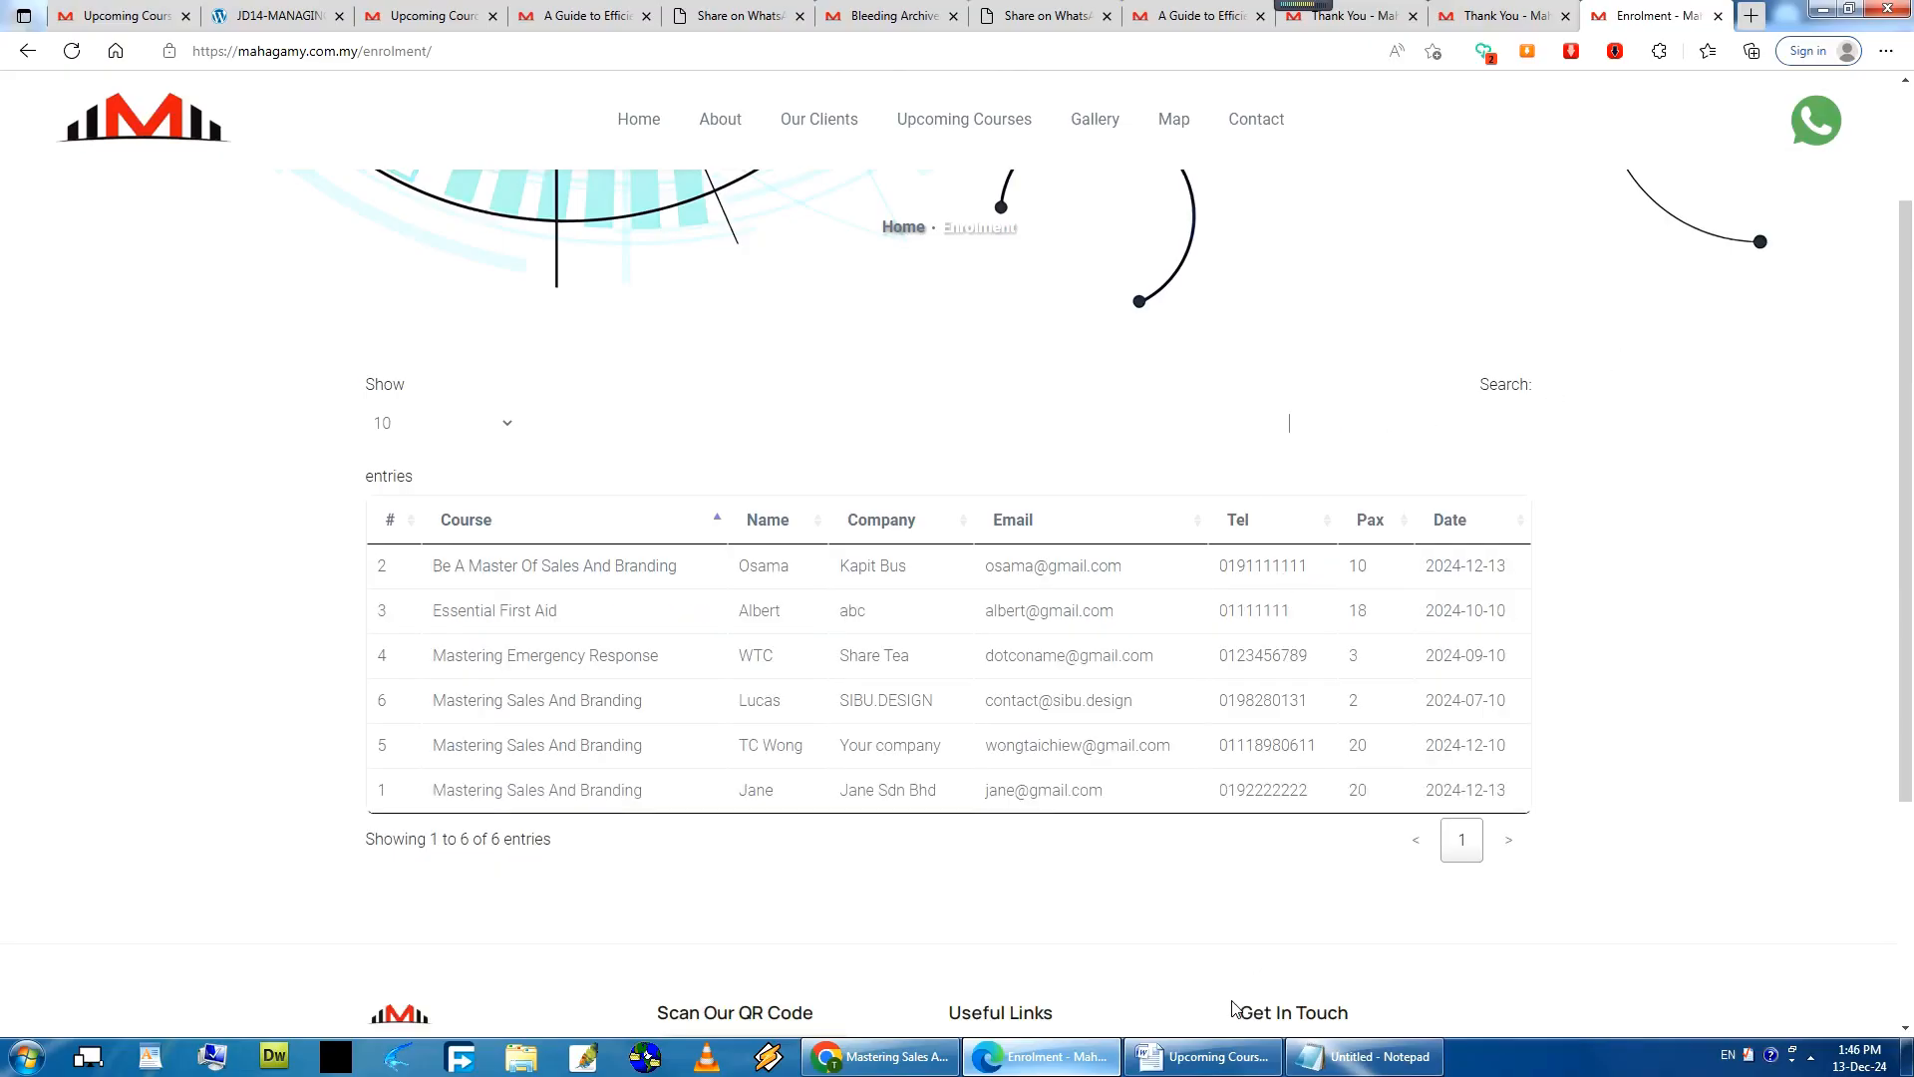
Highlight "custom styling" in the Word document's "Submitted Entries" item and view the enrolment table in Edge.
{"action": "left_click", "coordinate": [1206, 1055]}
{"action": "left_click_drag", "start_coordinate": [640, 500], "coordinate": [969, 499]}
{"action": "left_click", "coordinate": [766, 496]}
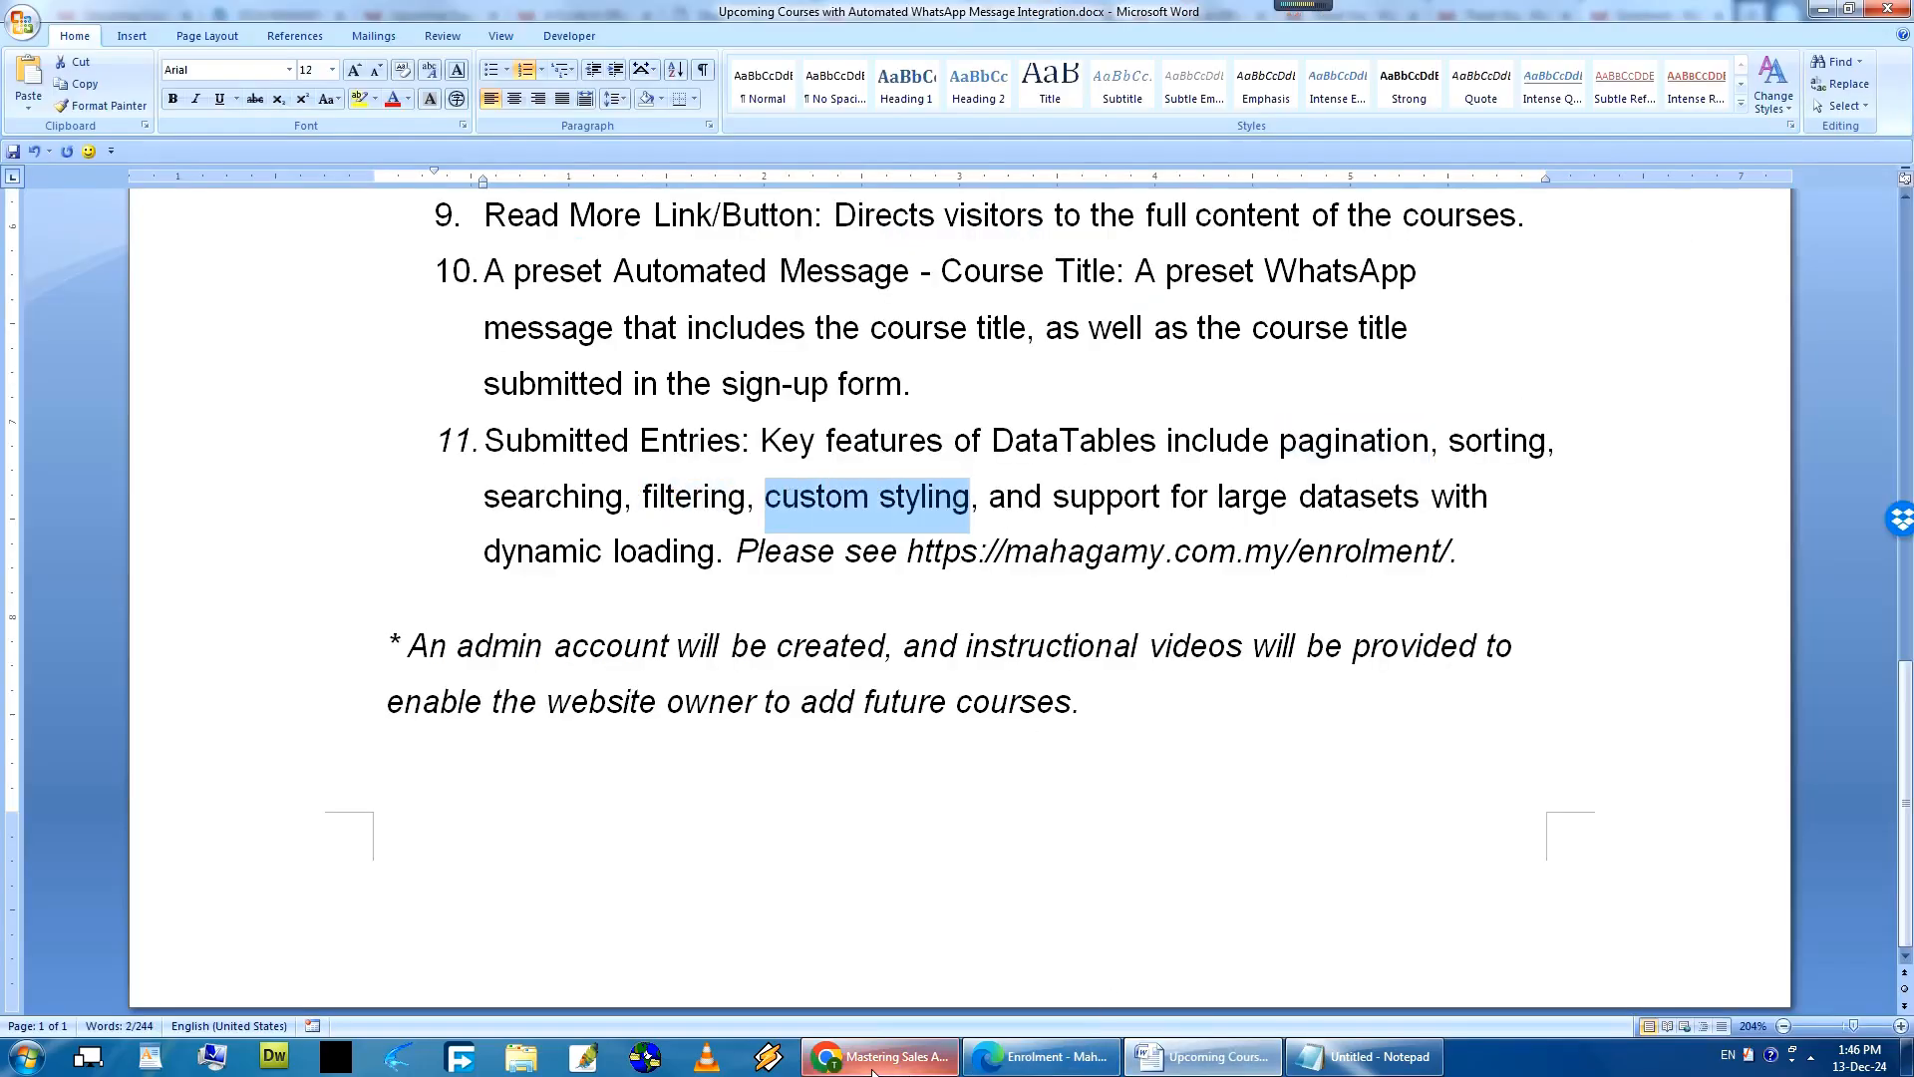
{"action": "left_click", "coordinate": [1032, 1061]}
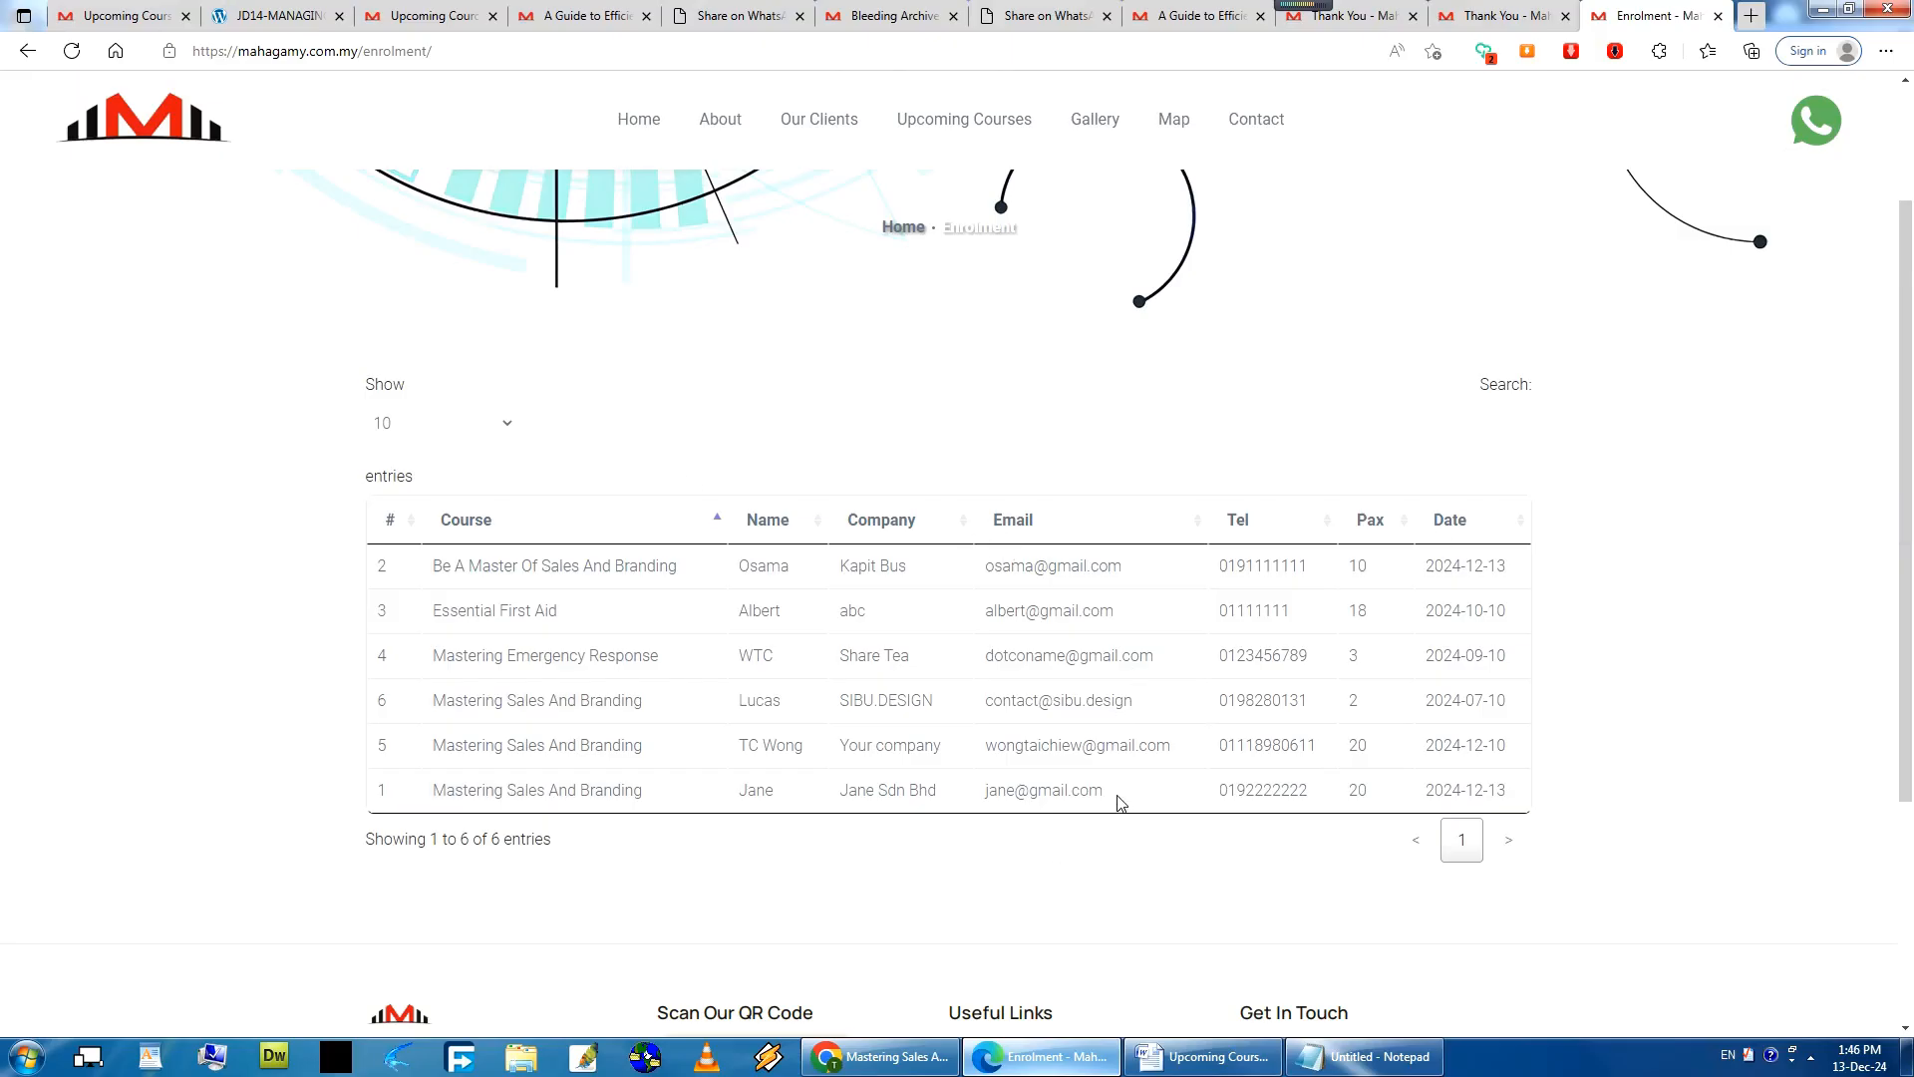
Highlight "large datasets" in the Word document's "Submitted Entries" item and switch back to the Enrolment page in Edge.
{"action": "left_click", "coordinate": [1197, 1057]}
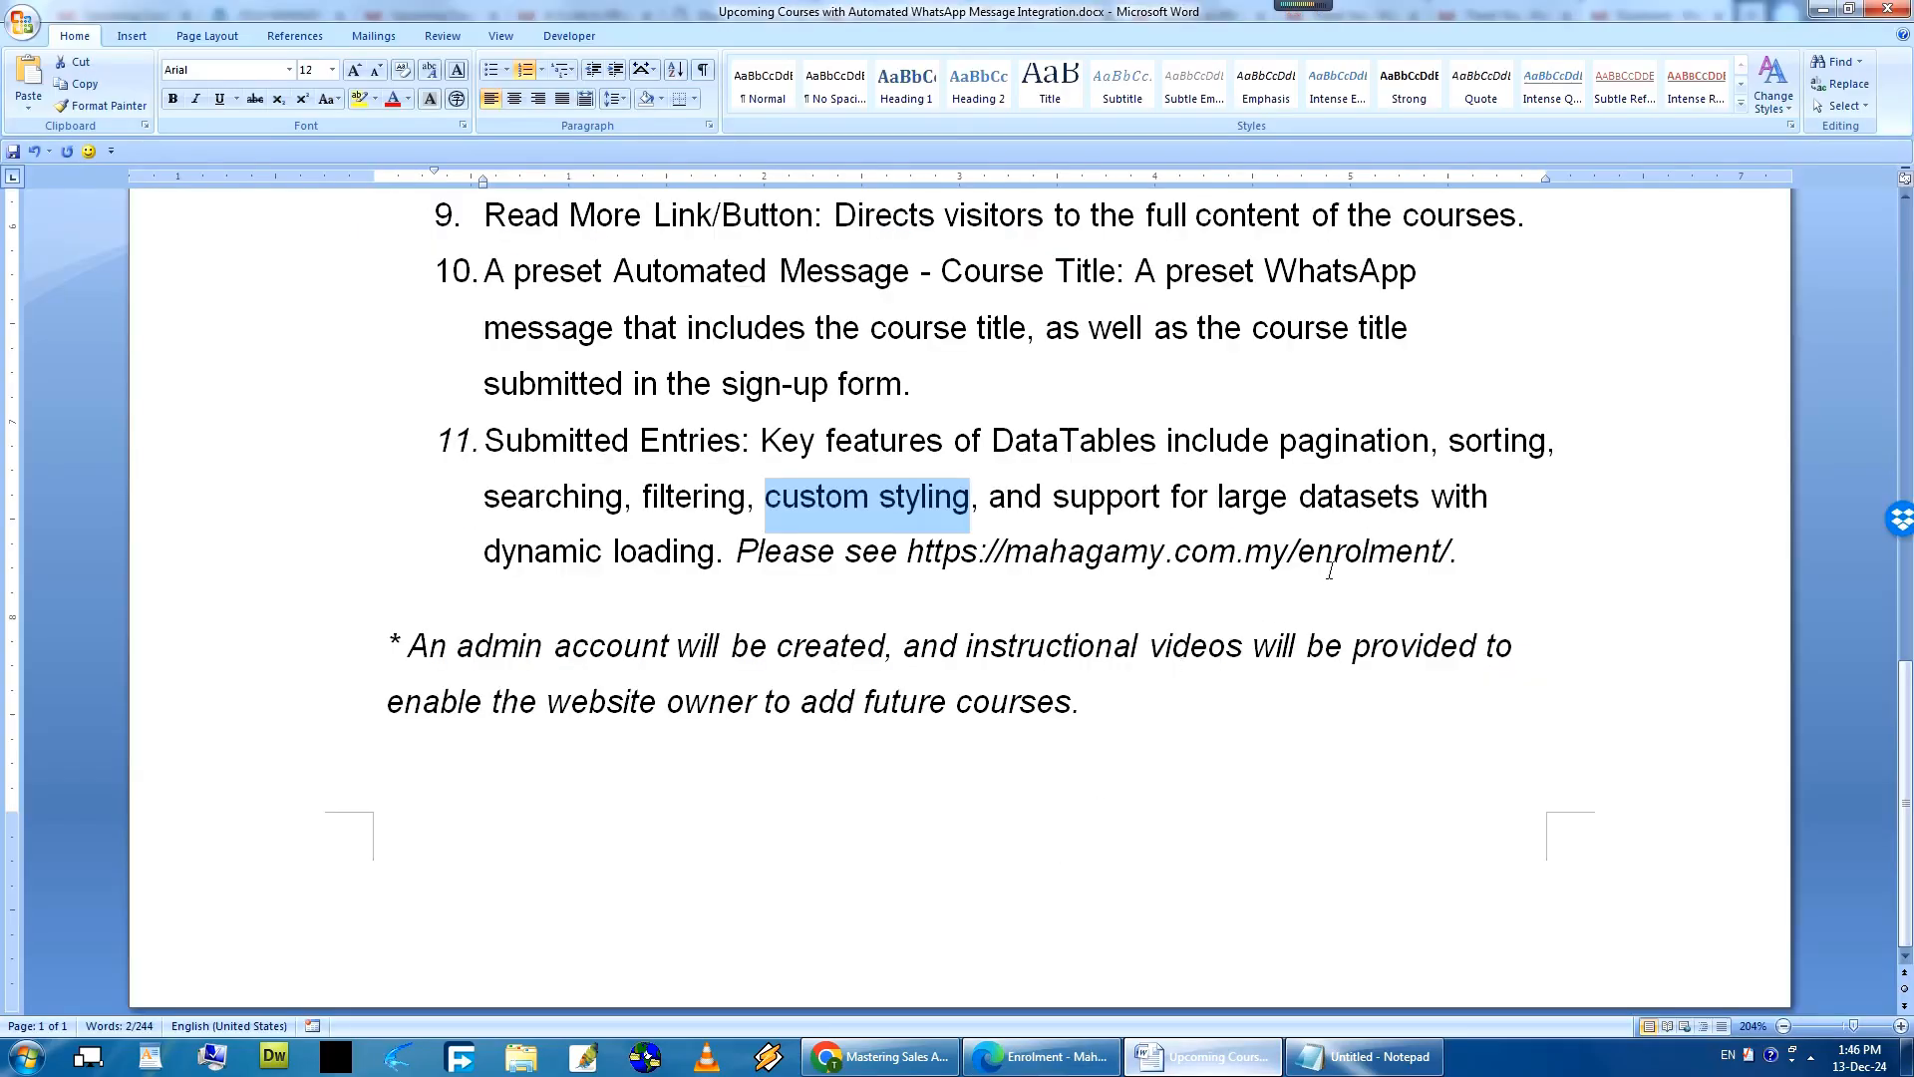
{"action": "left_click_drag", "start_coordinate": [1214, 493], "coordinate": [1433, 499]}
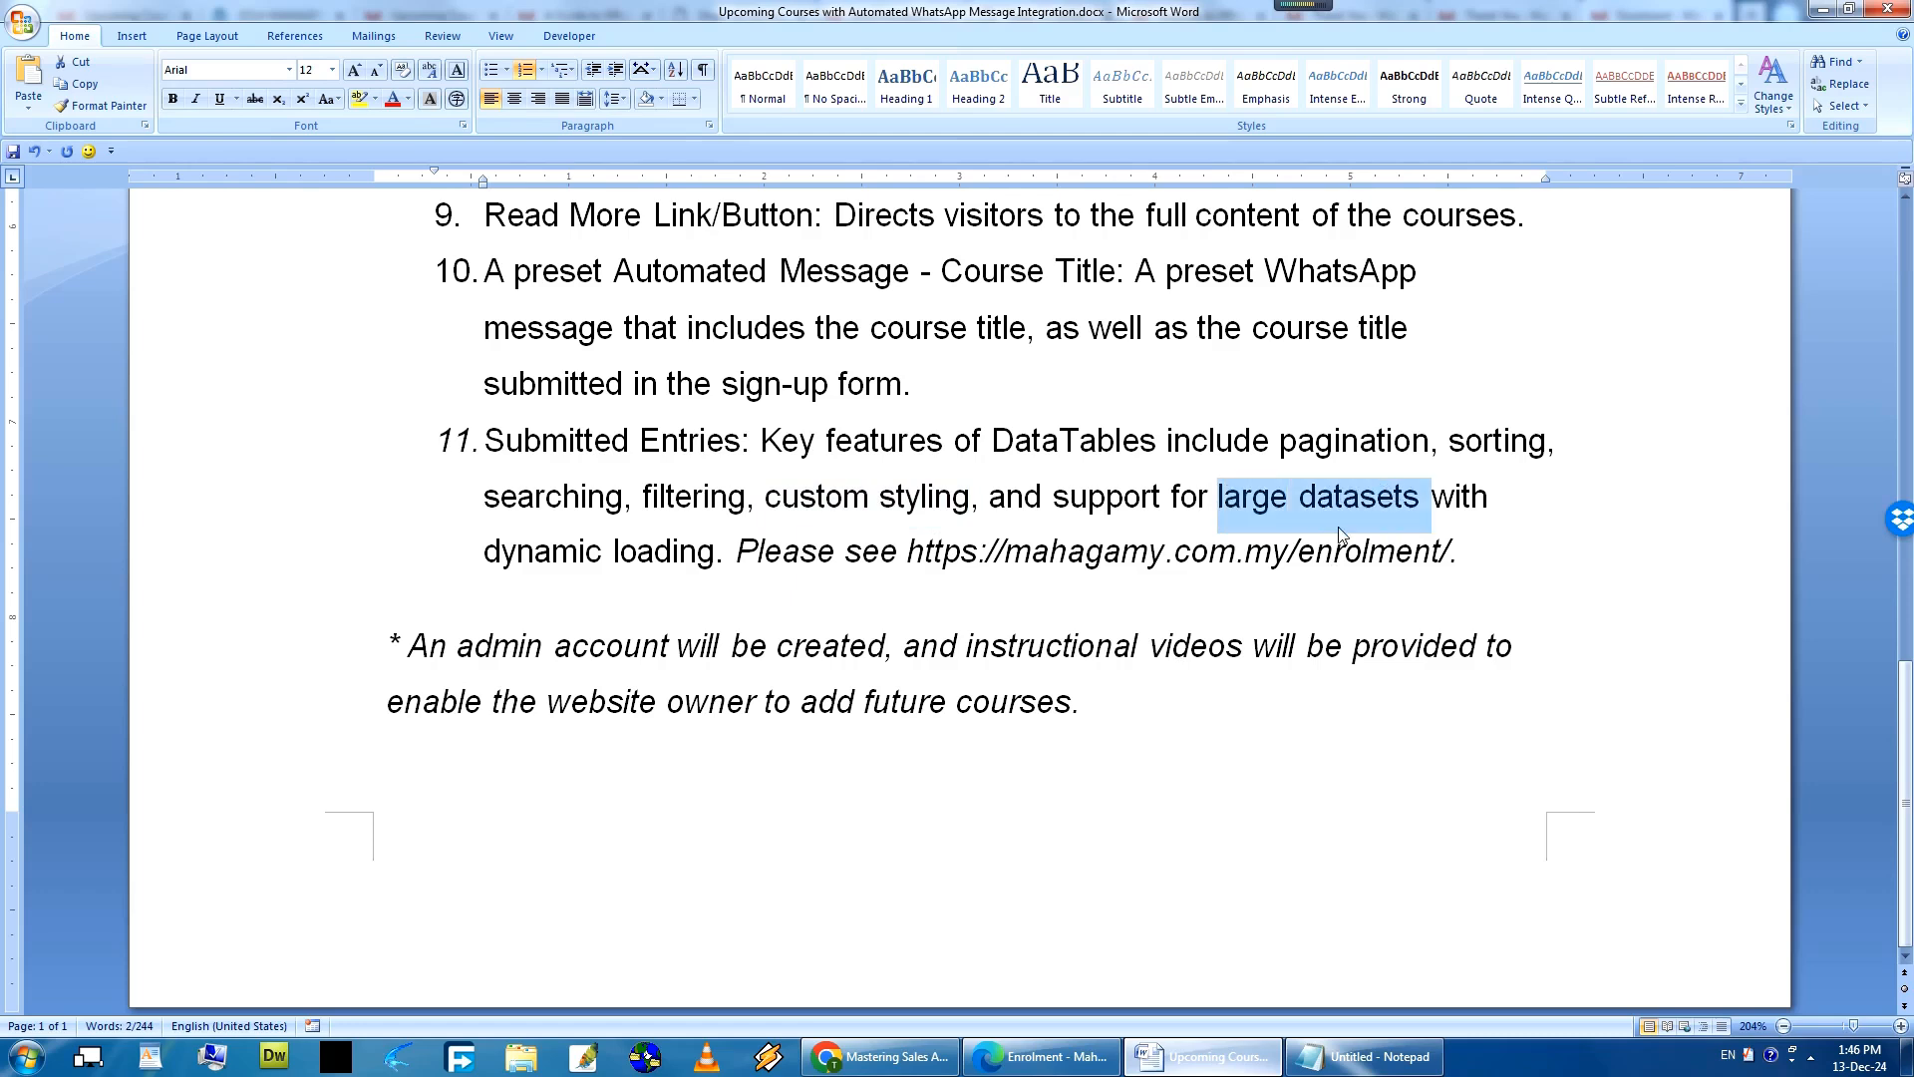
{"action": "left_click", "coordinate": [997, 1055]}
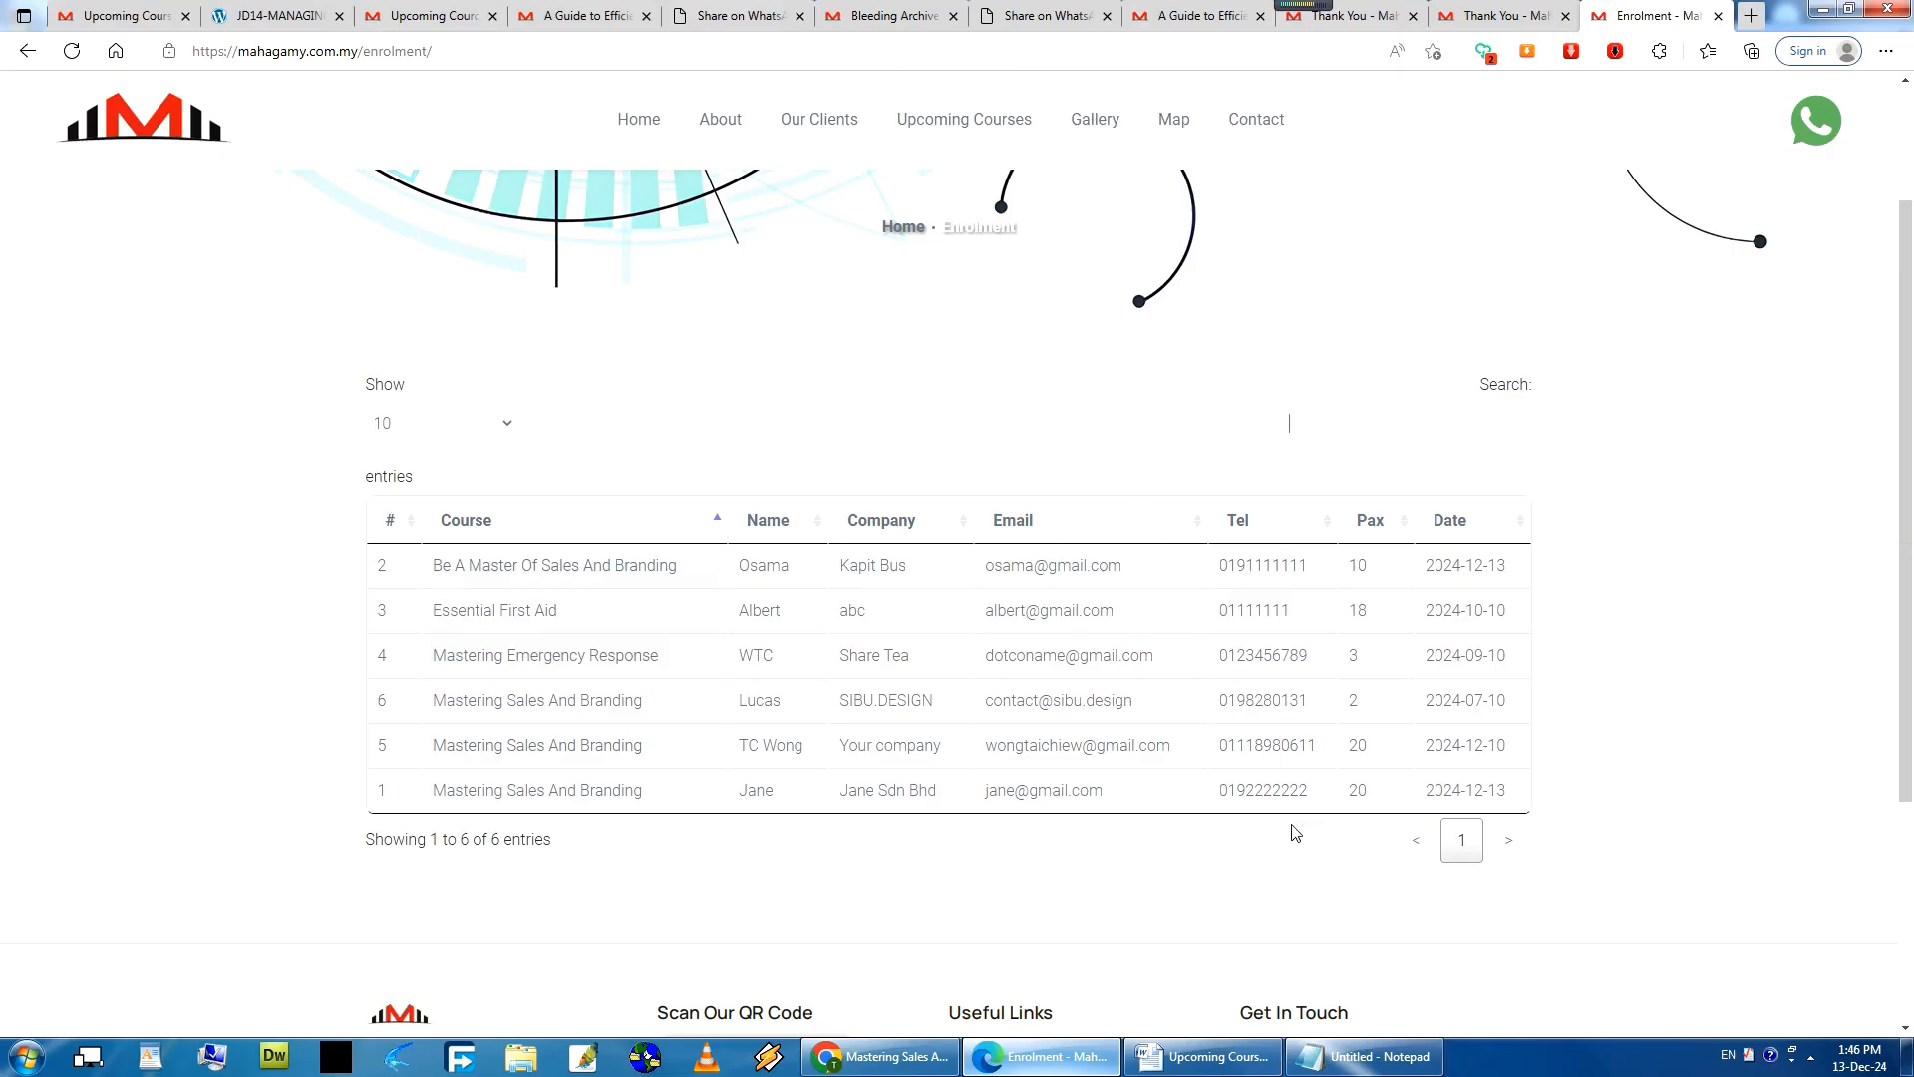
In the Word document's closing admin-account note, highlight the full text, "An admin", "and instructional videos" and "future courses" in turn, and clear the selection.
{"action": "left_click", "coordinate": [1209, 1058]}
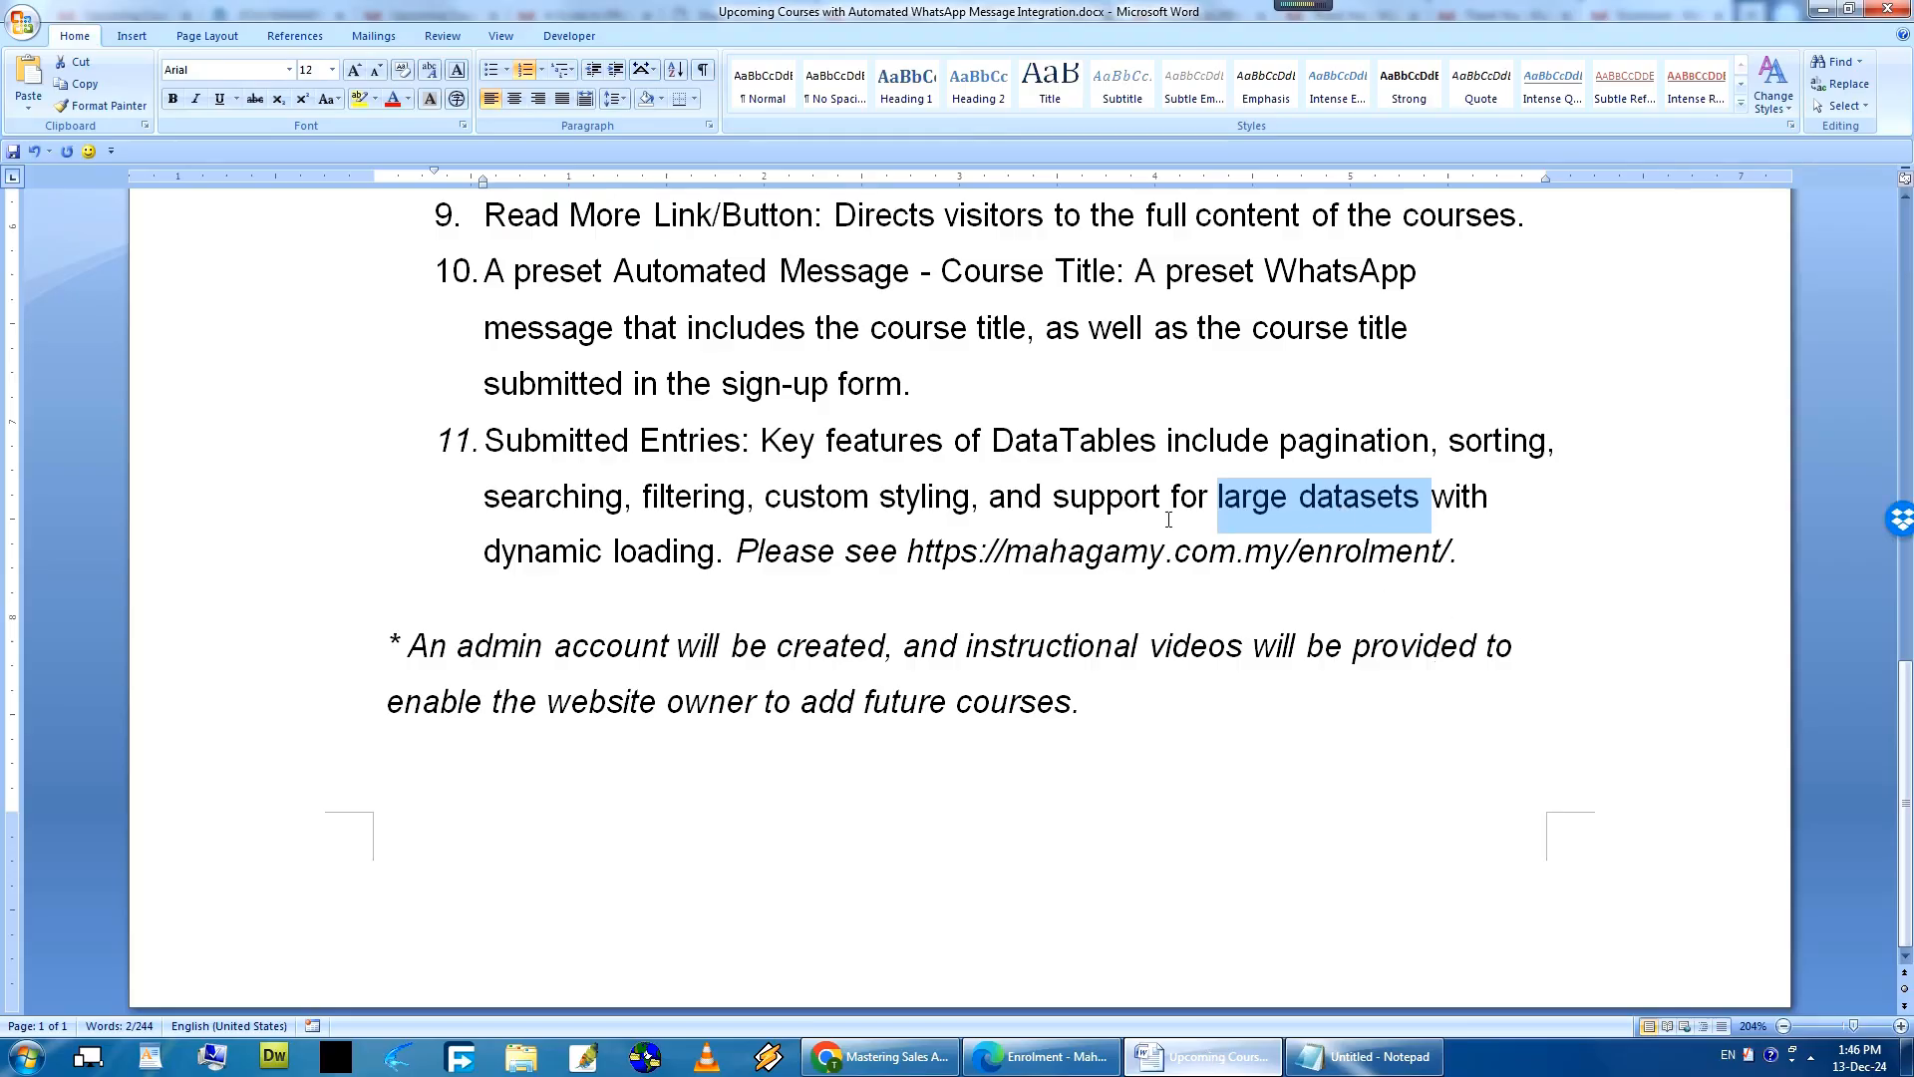
{"action": "left_click_drag", "start_coordinate": [409, 647], "coordinate": [1086, 714]}
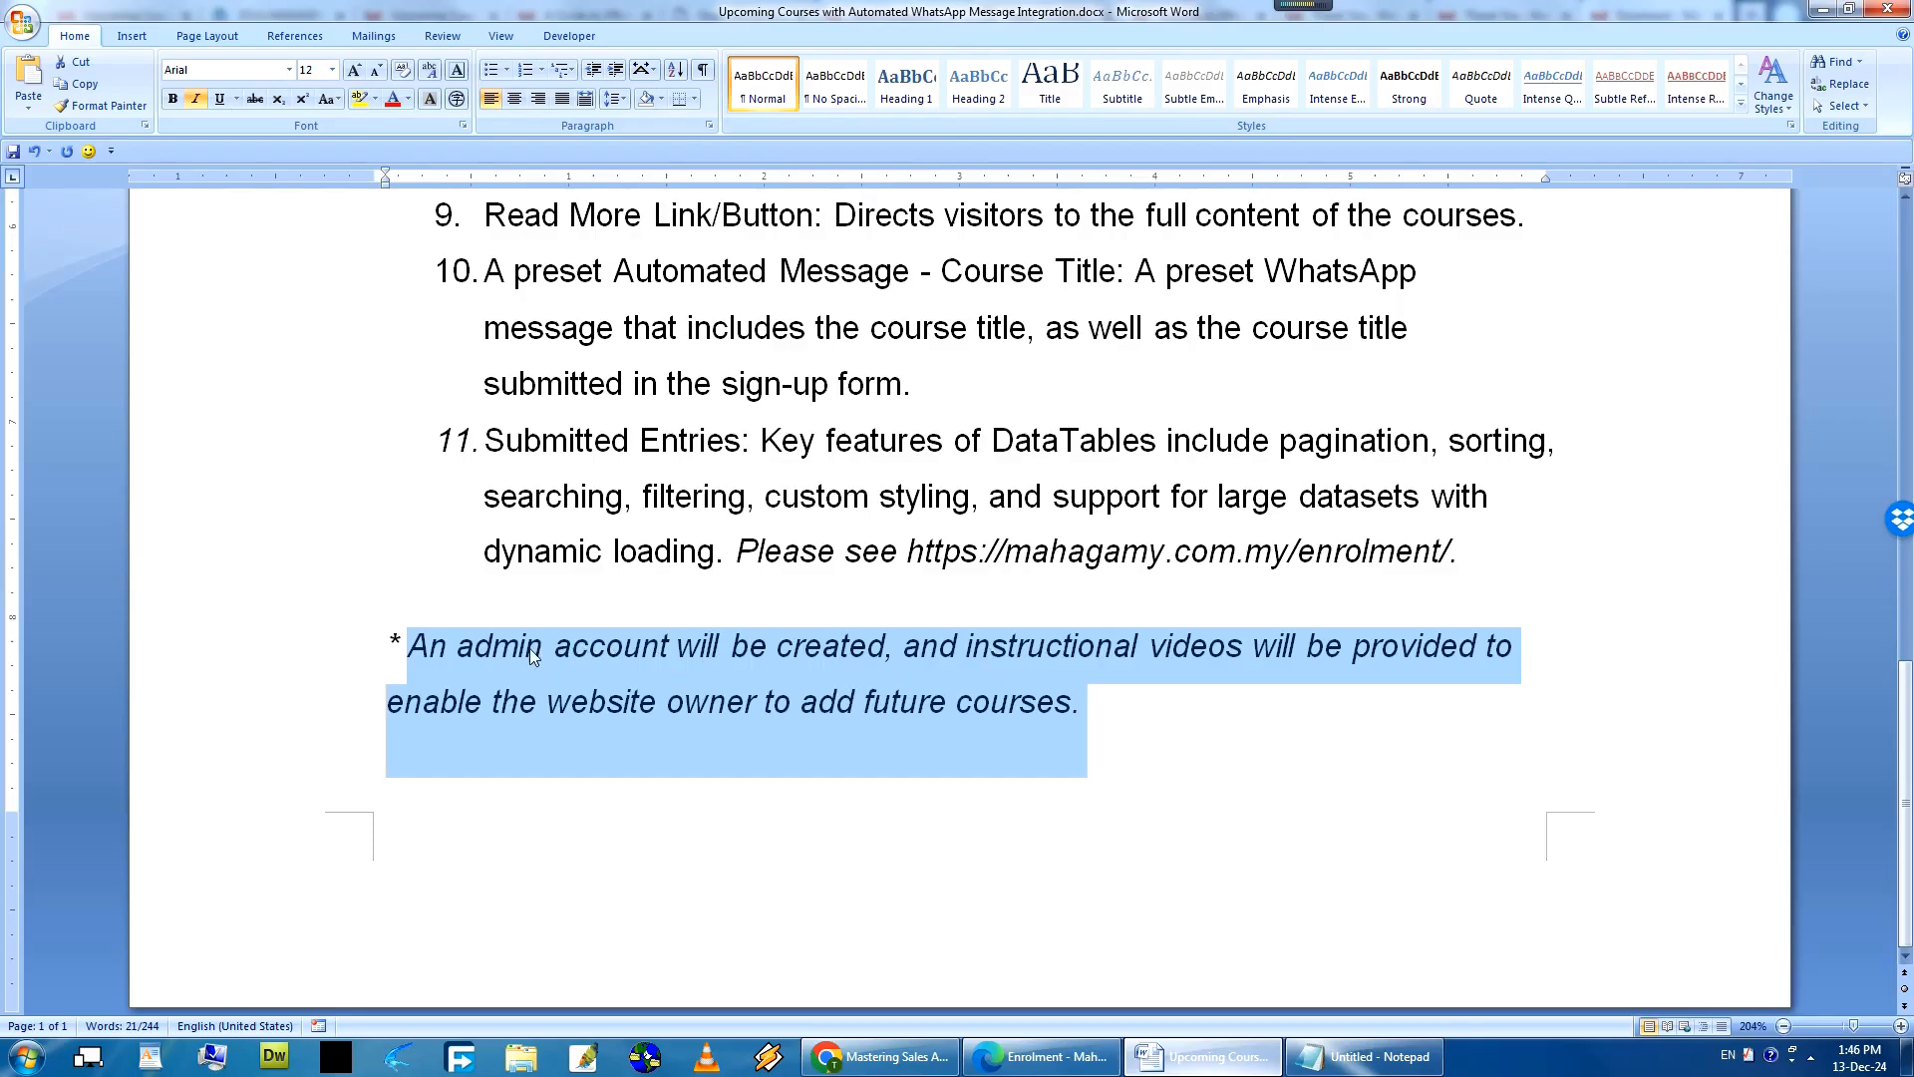
{"action": "left_click", "coordinate": [491, 646]}
{"action": "left_click_drag", "start_coordinate": [410, 646], "coordinate": [531, 643]}
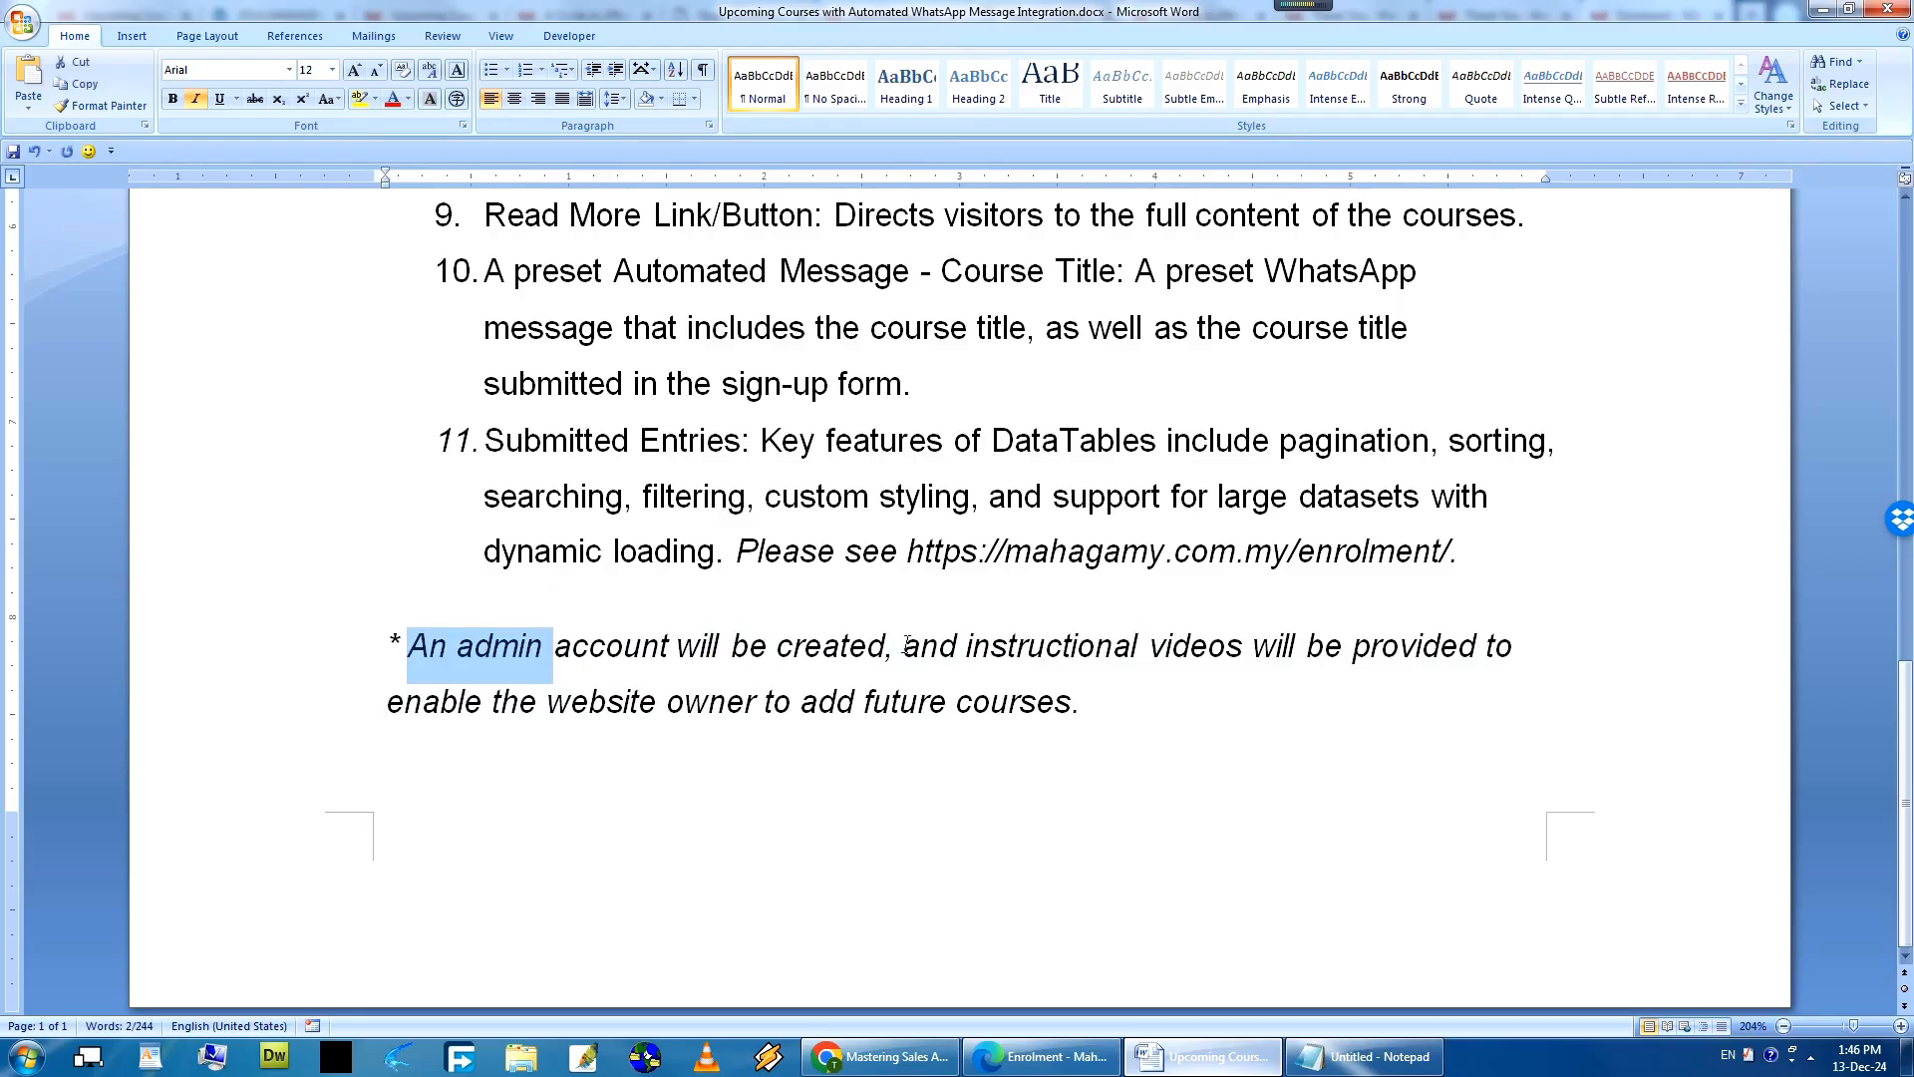
{"action": "left_click_drag", "start_coordinate": [913, 649], "coordinate": [1200, 653]}
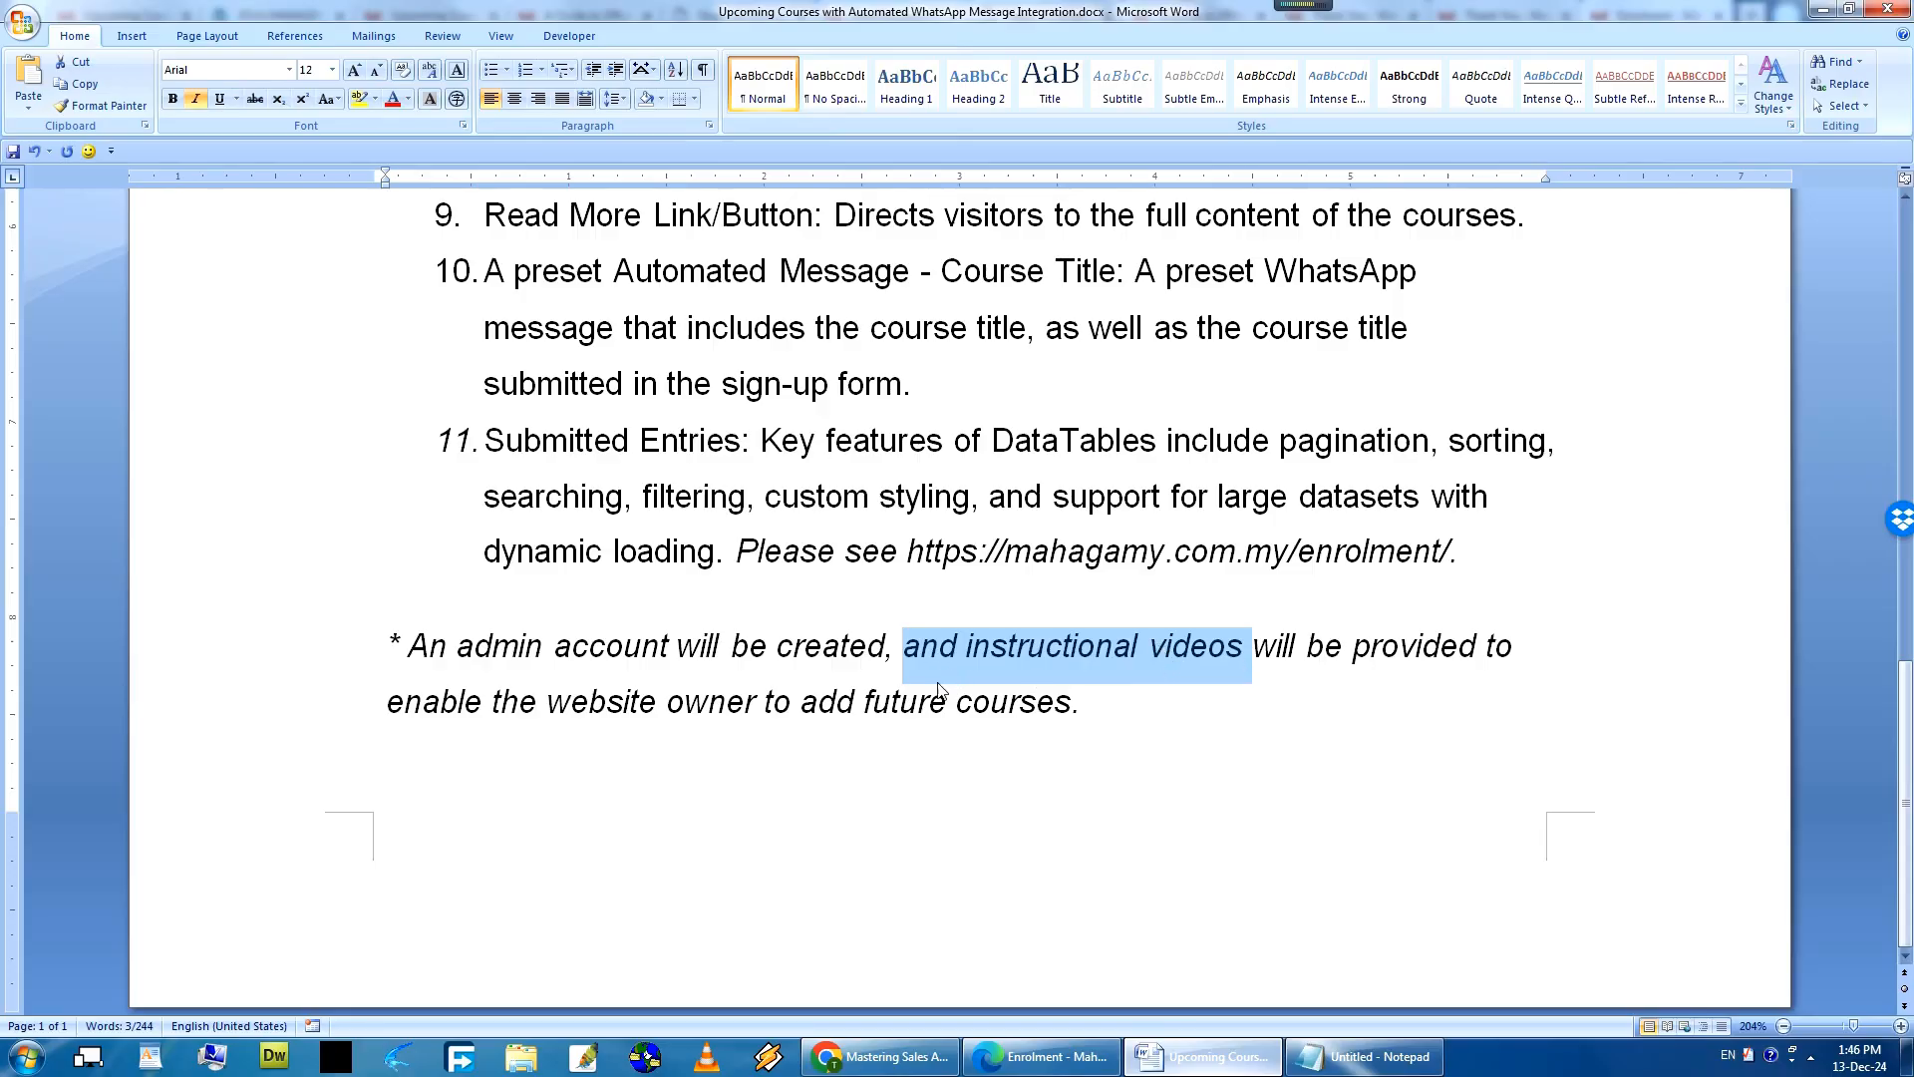
{"action": "left_click_drag", "start_coordinate": [864, 703], "coordinate": [1132, 724]}
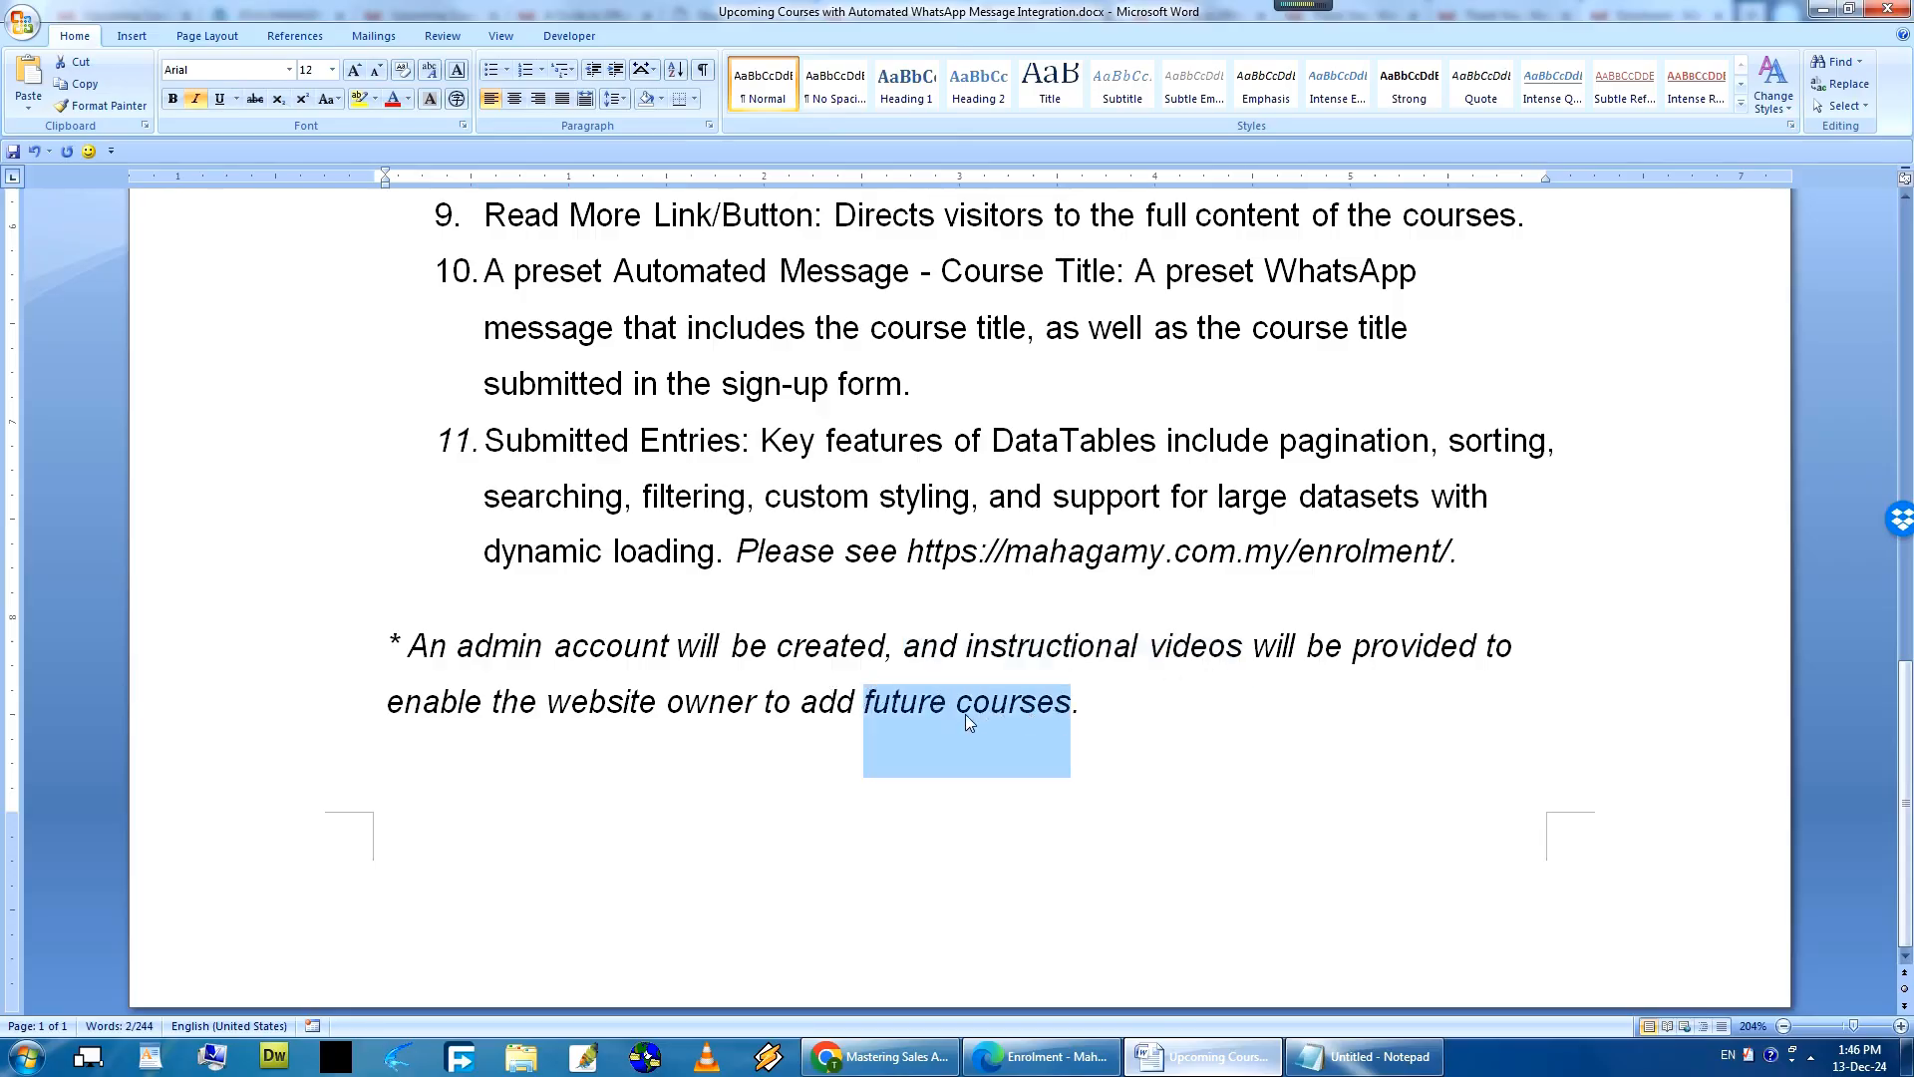
{"action": "left_click", "coordinate": [923, 704]}
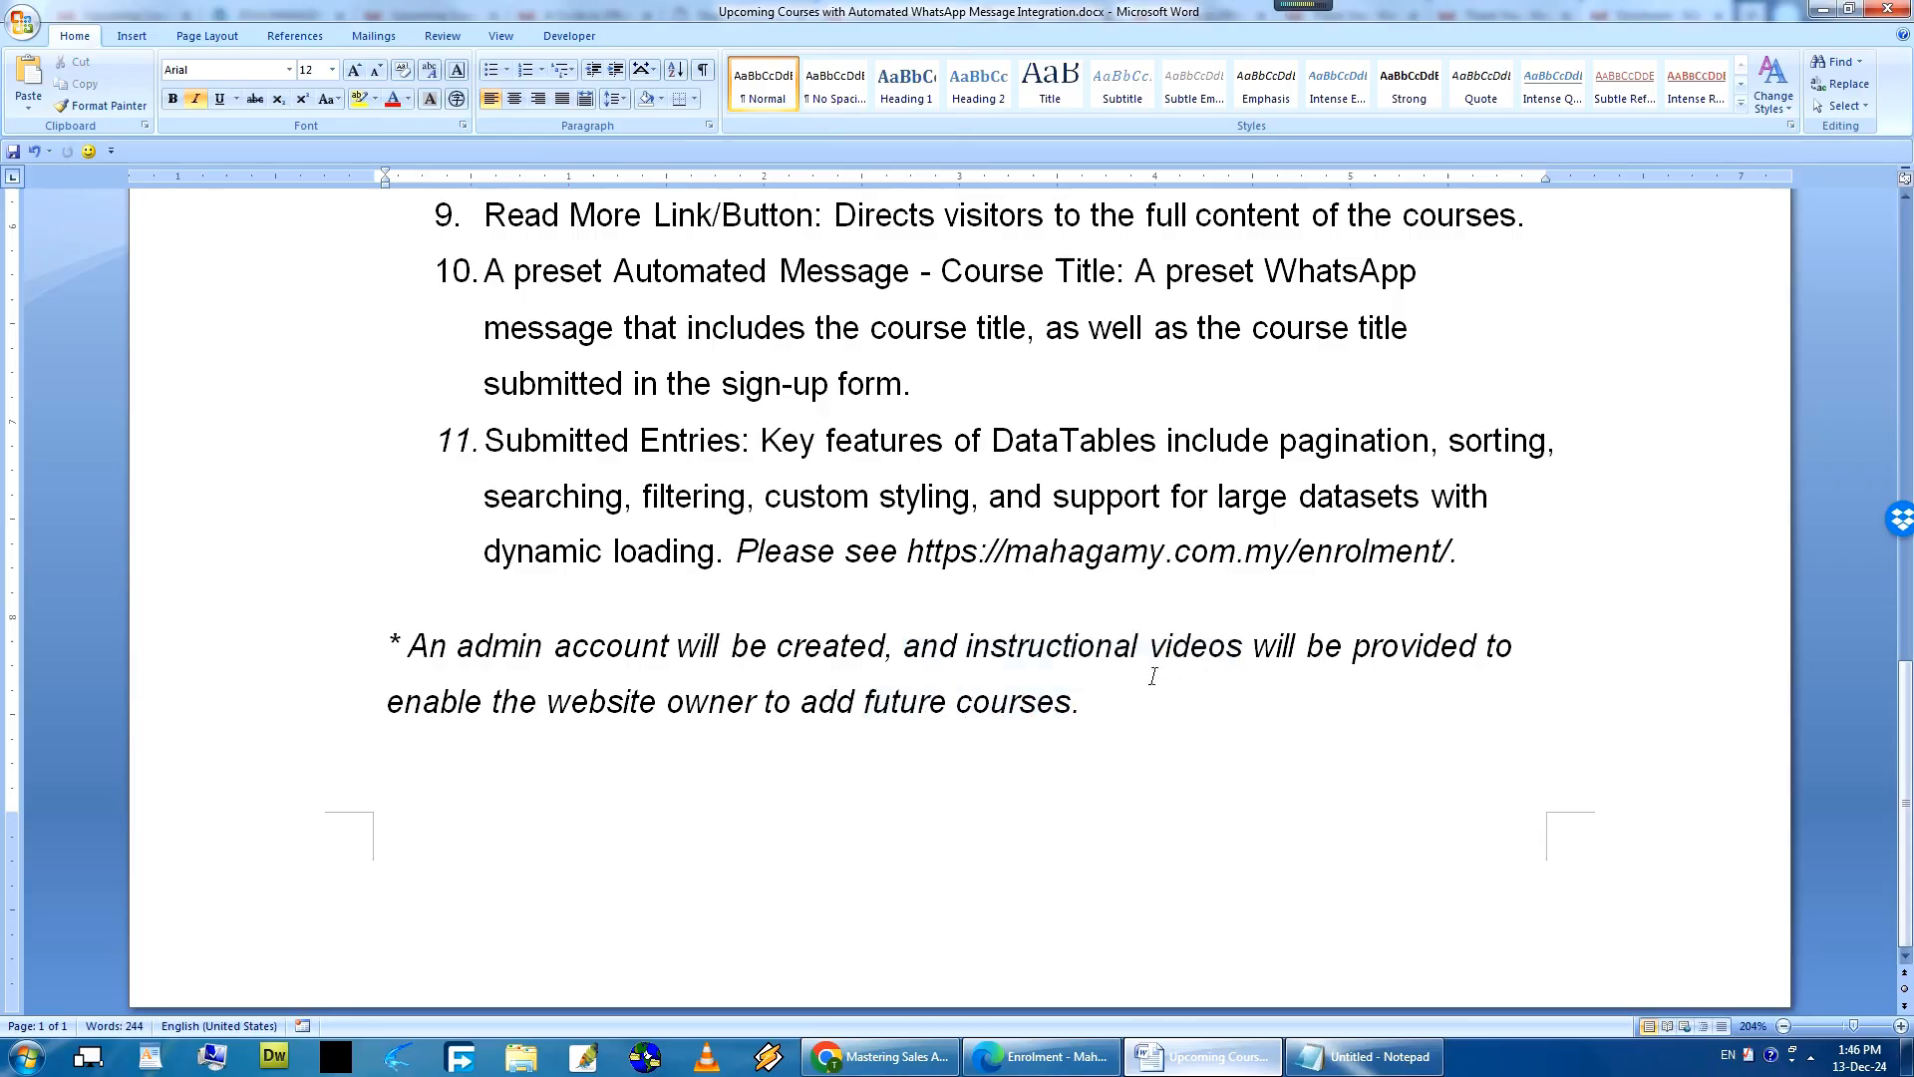